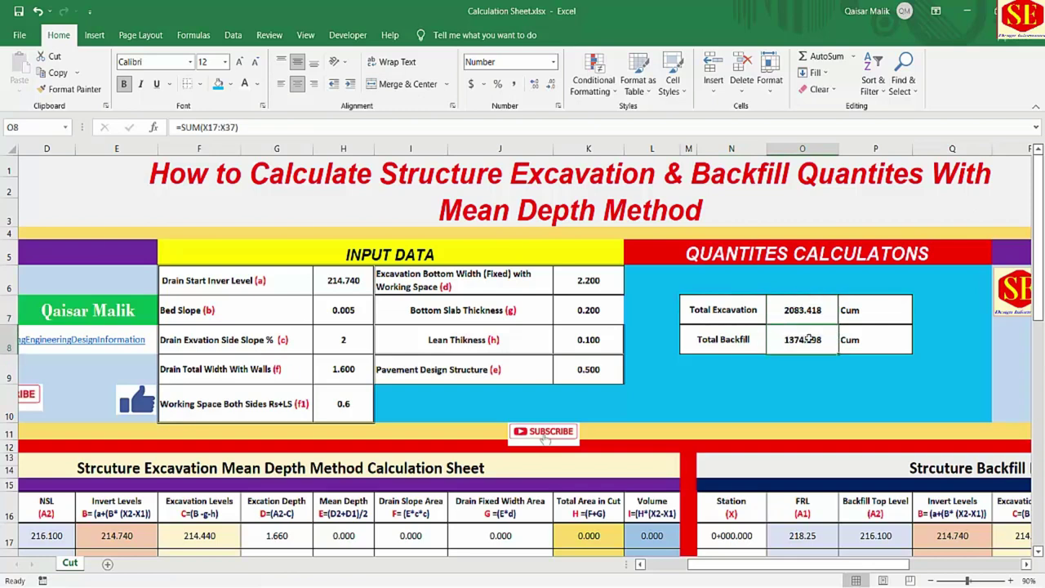
# Set the drain excavation side slope (c) in the input data to 3
pyautogui.click(340, 331)
pyautogui.write('2')
pyautogui.press('BackSpace')
pyautogui.write('3')
pyautogui.press('Return')
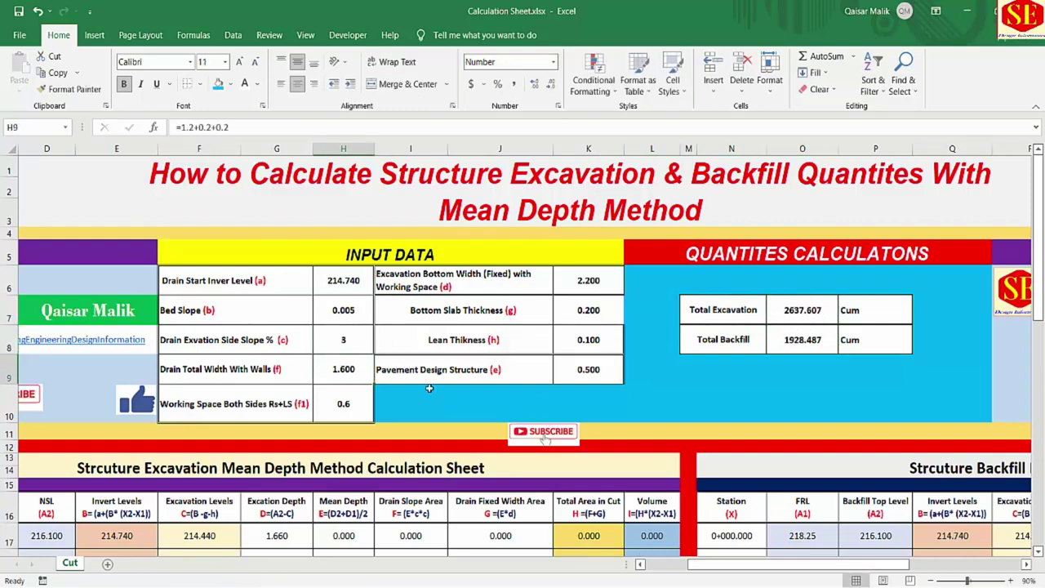
# Set the drain excavation side slope (c) back to 2
pyautogui.click(351, 342)
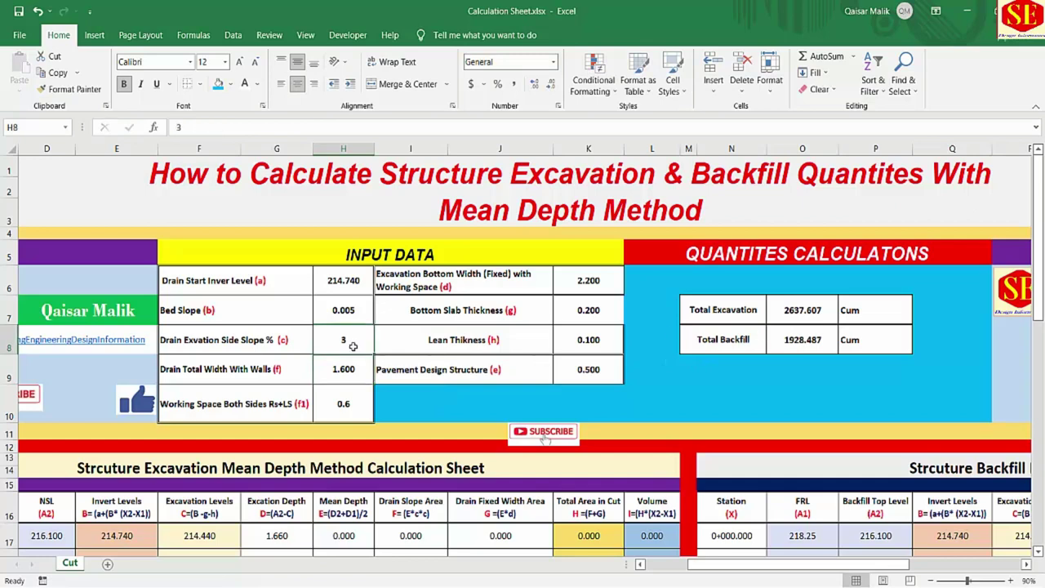
pyautogui.write('2')
pyautogui.press('Return')
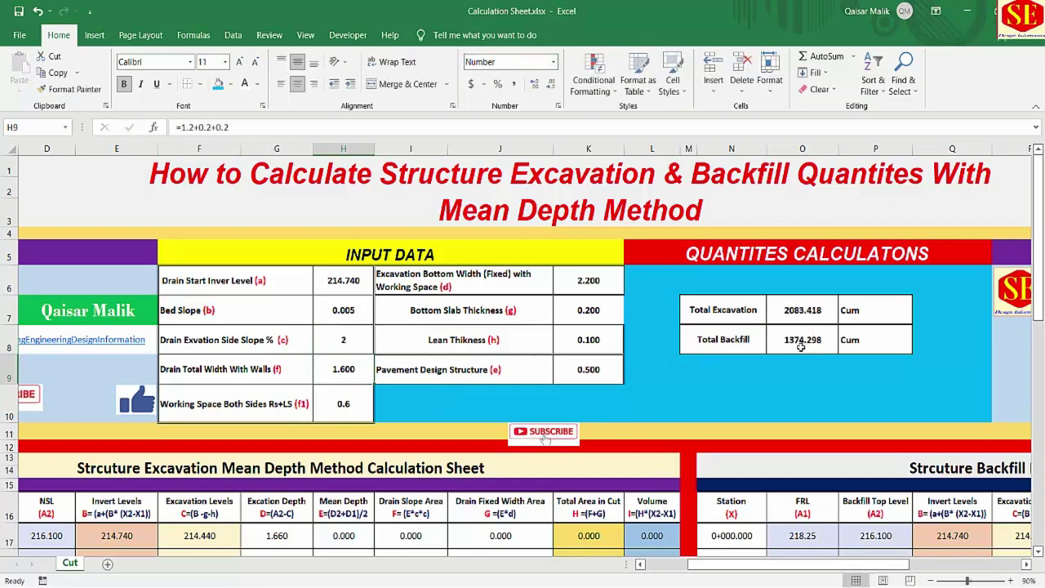
# Set the bed slope (b) in the input data to 0.001
pyautogui.scroll(-1, 516, 436)
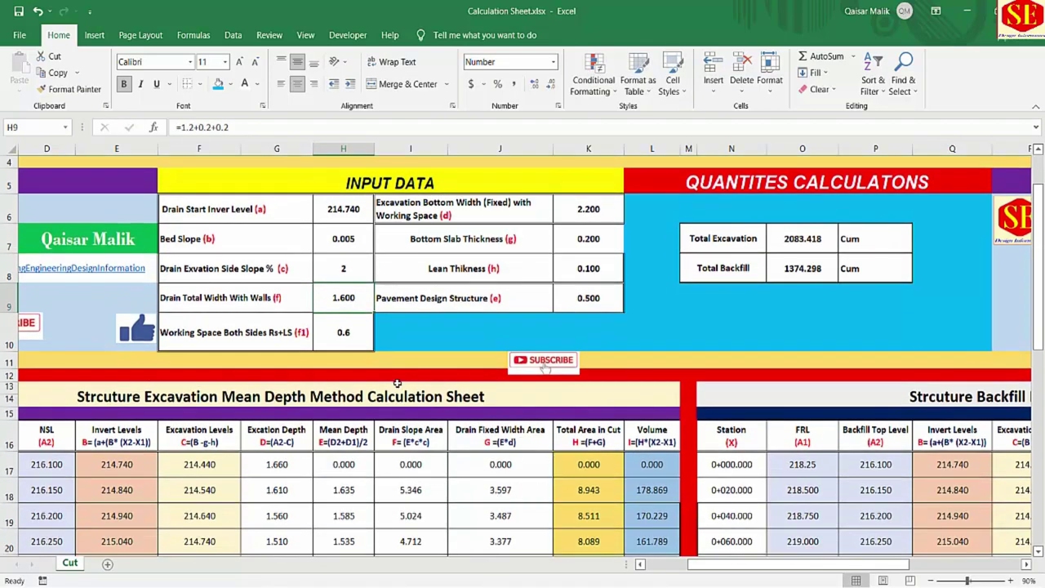
pyautogui.click(315, 240)
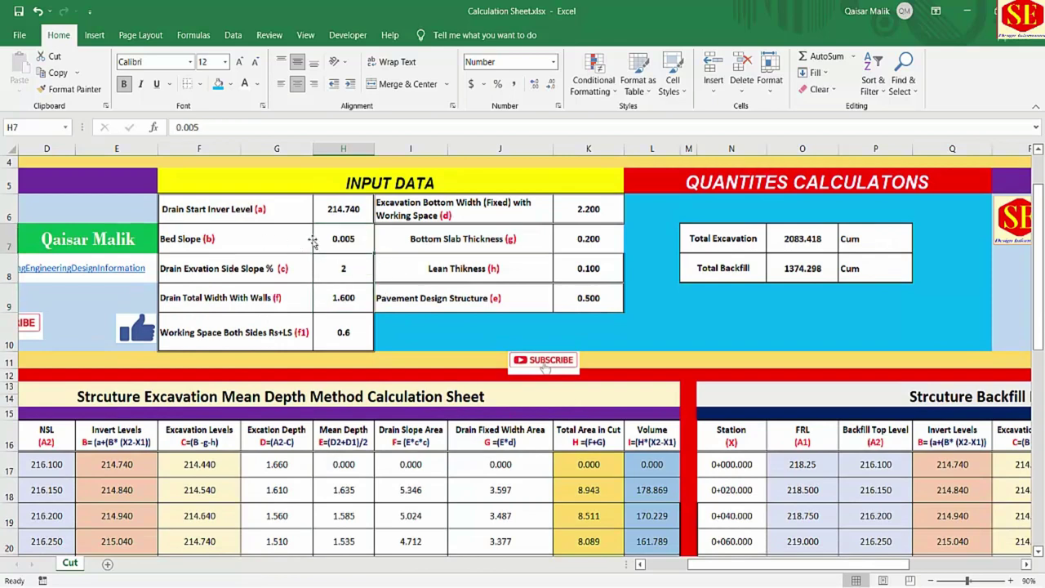
pyautogui.write('0.001')
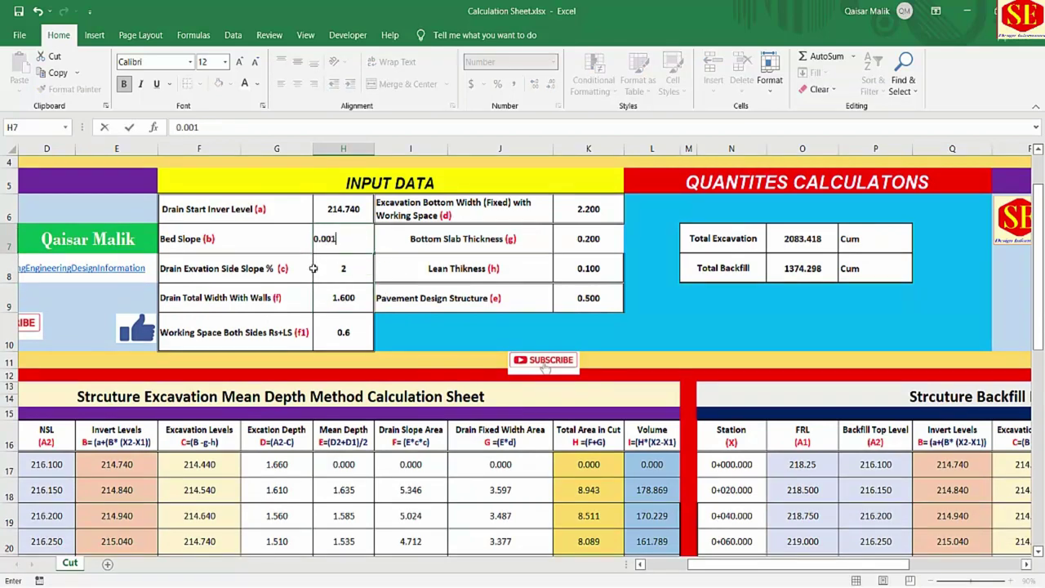
pyautogui.press('Return')
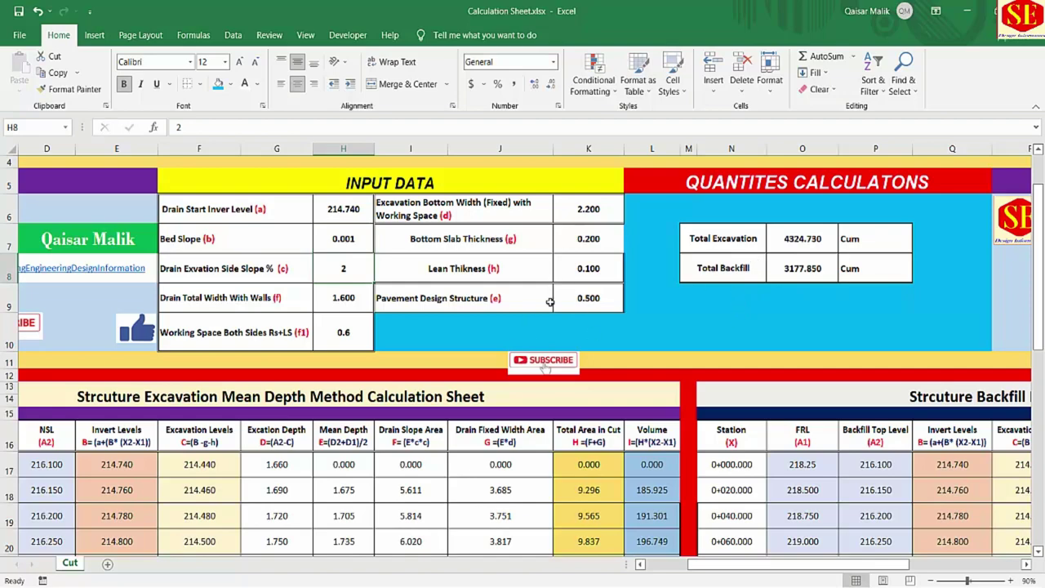
# Restore the bed slope (b) to 0.005
pyautogui.click(359, 236)
pyautogui.write('0.005')
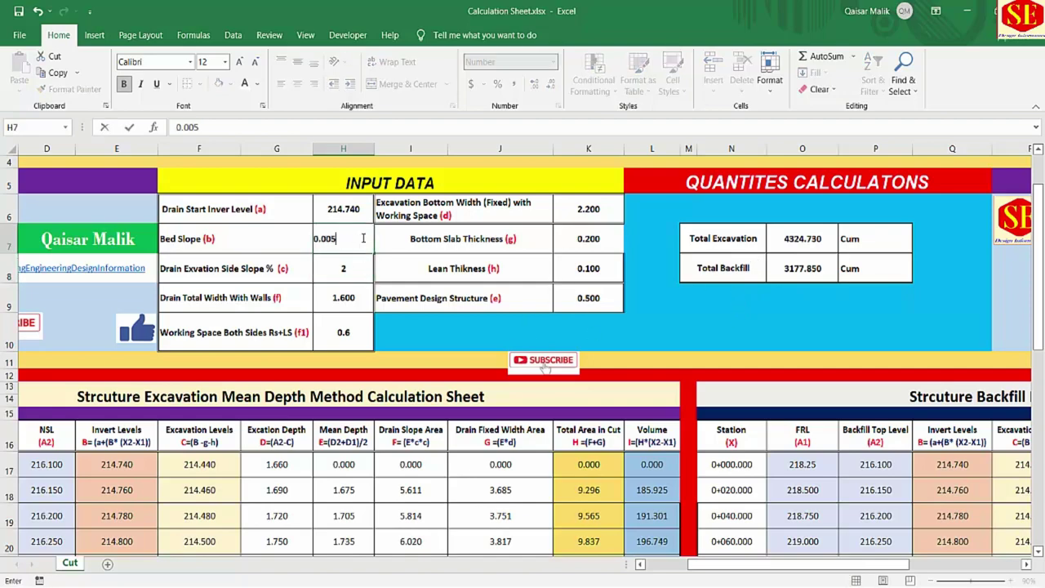
pyautogui.press('Return')
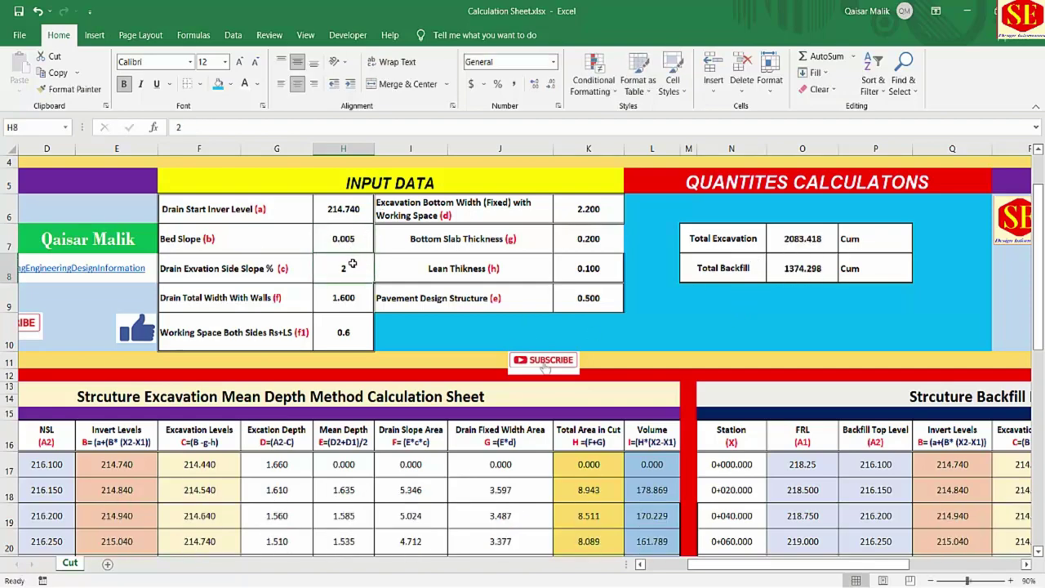
# Examine the structure excavation and structure backfill mean depth calculation tables, selecting the rows of each in turn
pyautogui.scroll(-2, 352, 263)
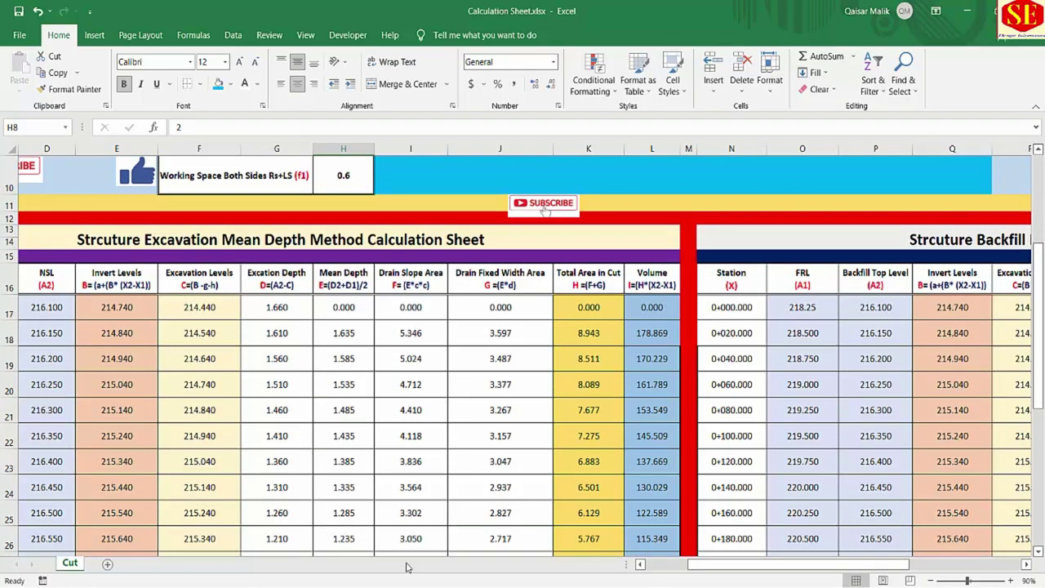
pyautogui.moveTo(202, 242); pyautogui.dragTo(679, 559)
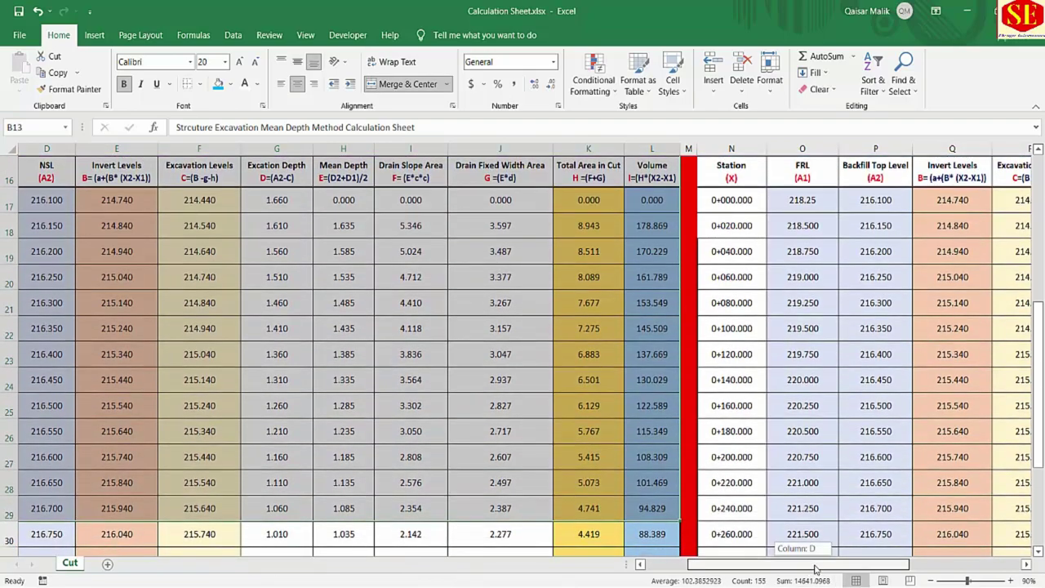
pyautogui.moveTo(806, 563); pyautogui.dragTo(903, 563)
pyautogui.scroll(2, 714, 386)
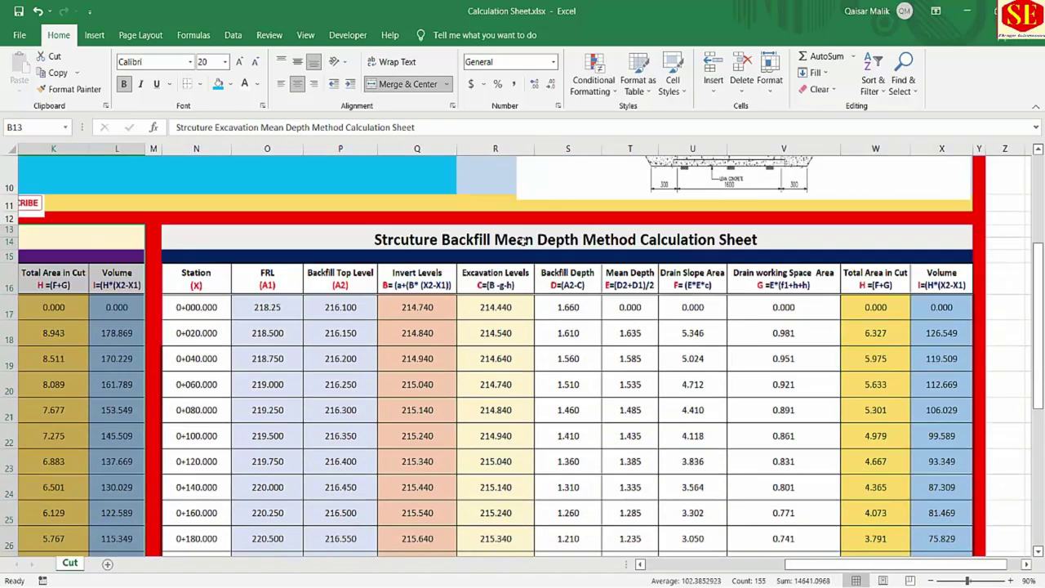
pyautogui.moveTo(524, 242); pyautogui.dragTo(516, 510)
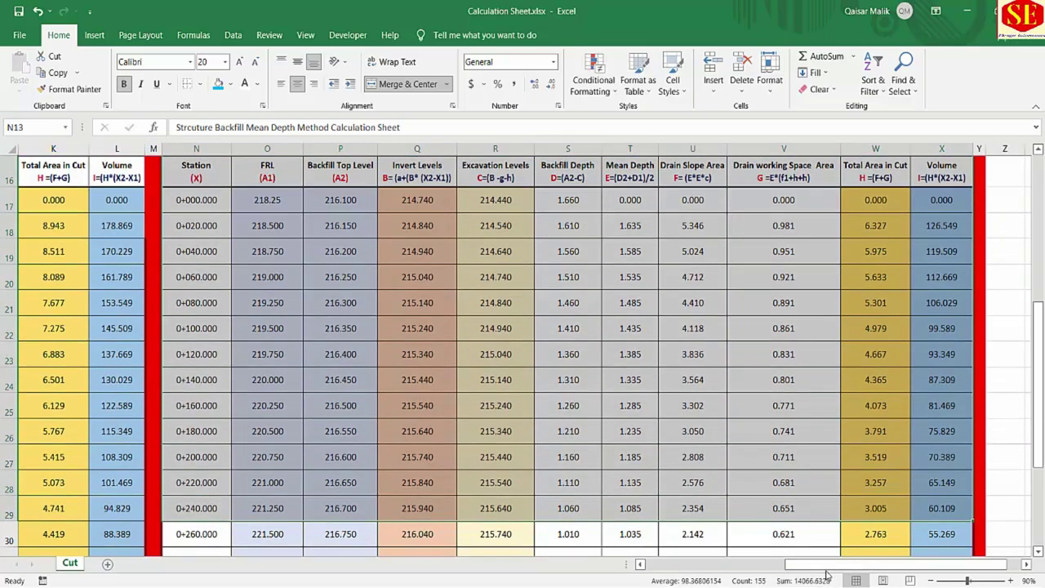
pyautogui.moveTo(825, 563); pyautogui.dragTo(646, 580)
pyautogui.click(739, 457)
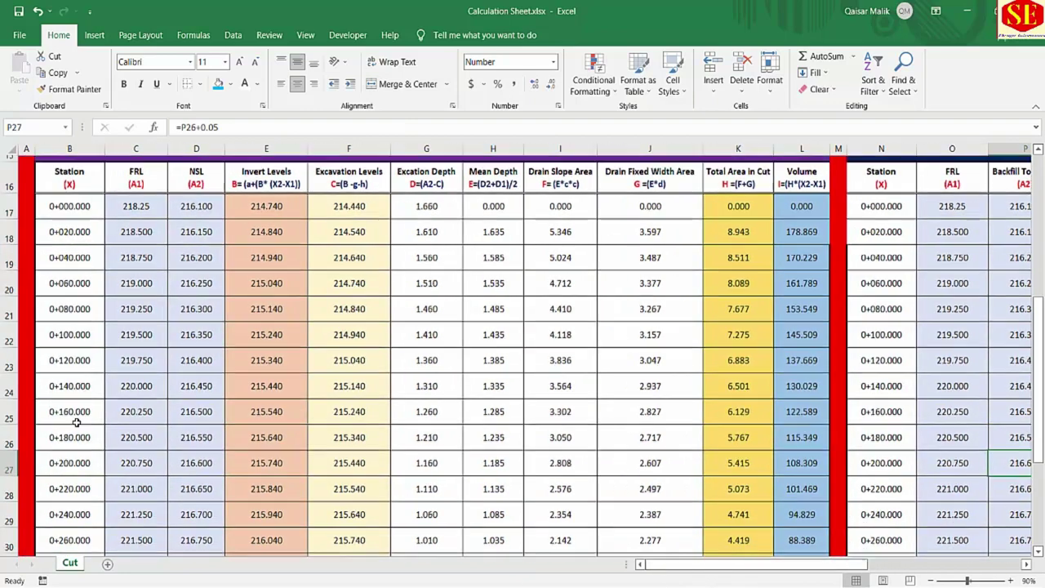
# Select station 0+000 in the excavation table, switch to the browser and examine the drainage system levels layout PDF along the drain
pyautogui.scroll(2, 70, 307)
pyautogui.click(70, 306)
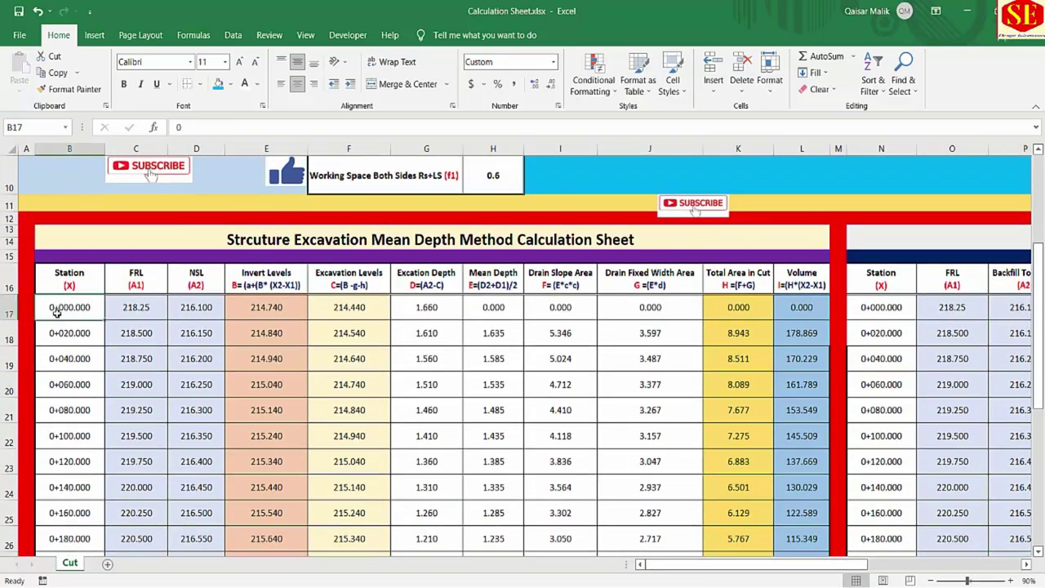
pyautogui.hotkey('alt', 'Tab')
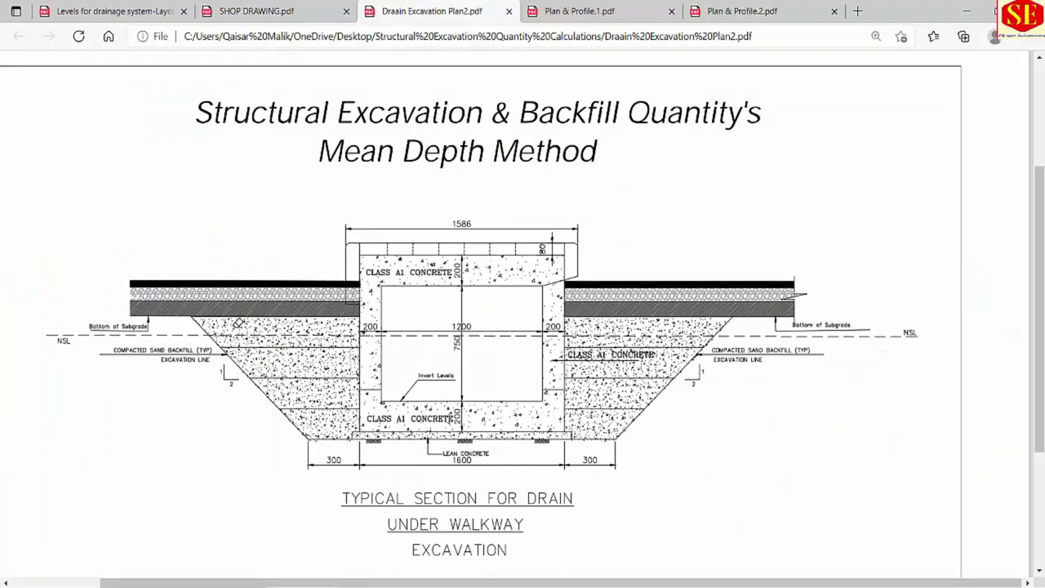
pyautogui.click(106, 10)
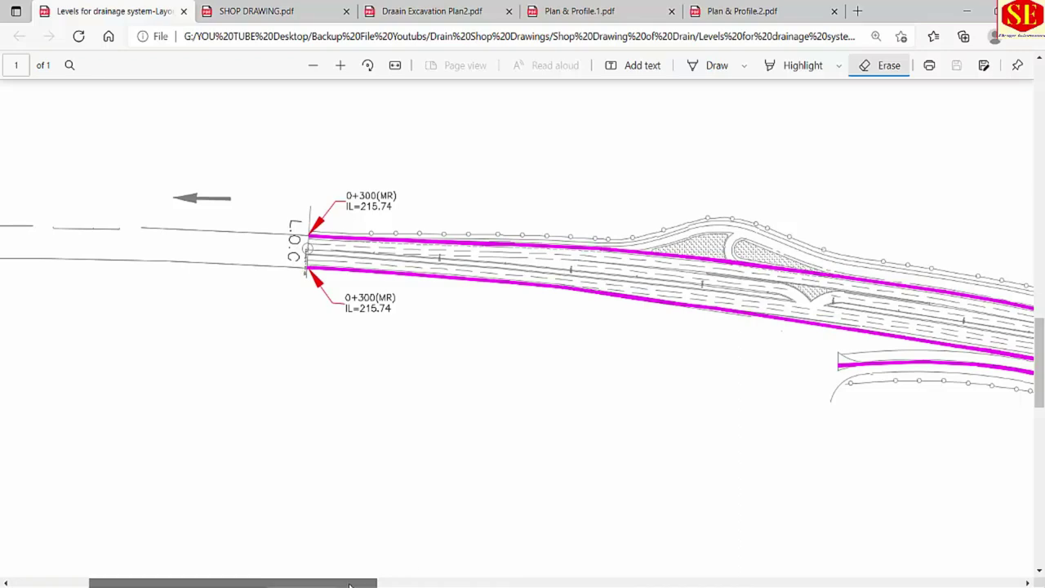
pyautogui.moveTo(349, 584); pyautogui.dragTo(584, 584)
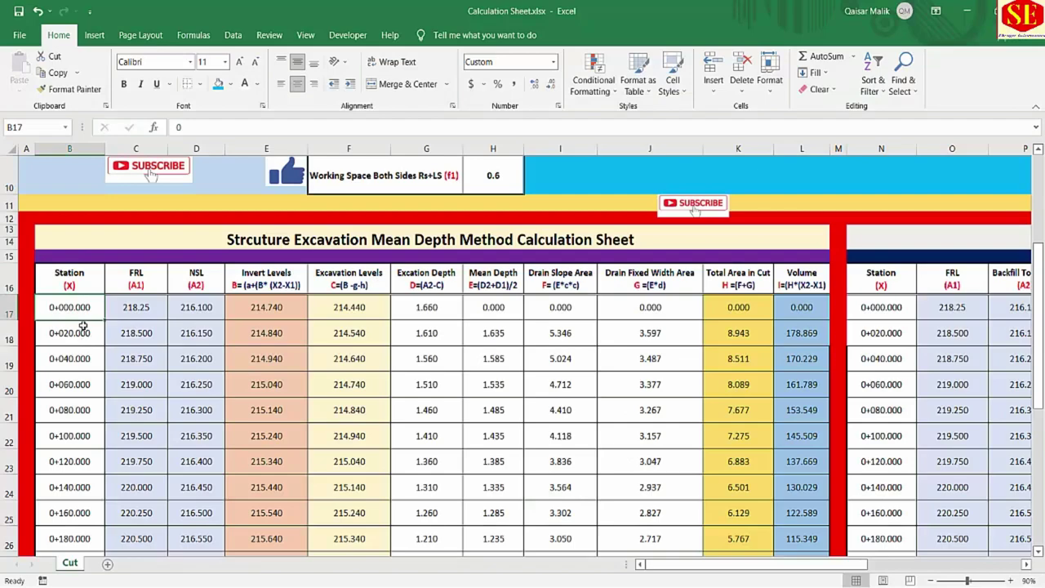
# Check the station column of the excavation table in the Excel workbook from 0+000 down to 0+360
pyautogui.scroll(-4, 82, 326)
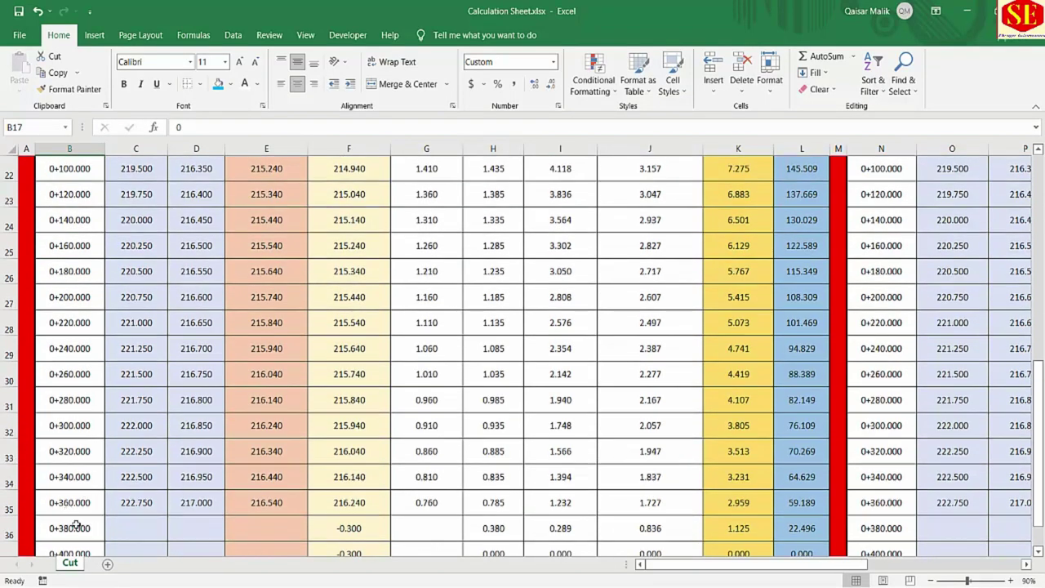
pyautogui.click(74, 509)
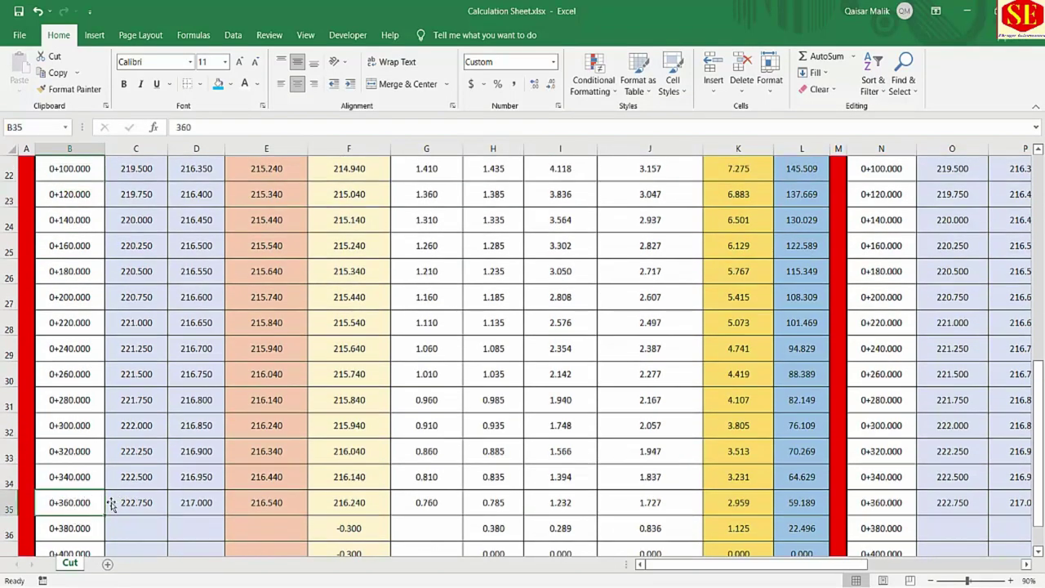
pyautogui.scroll(3, 81, 363)
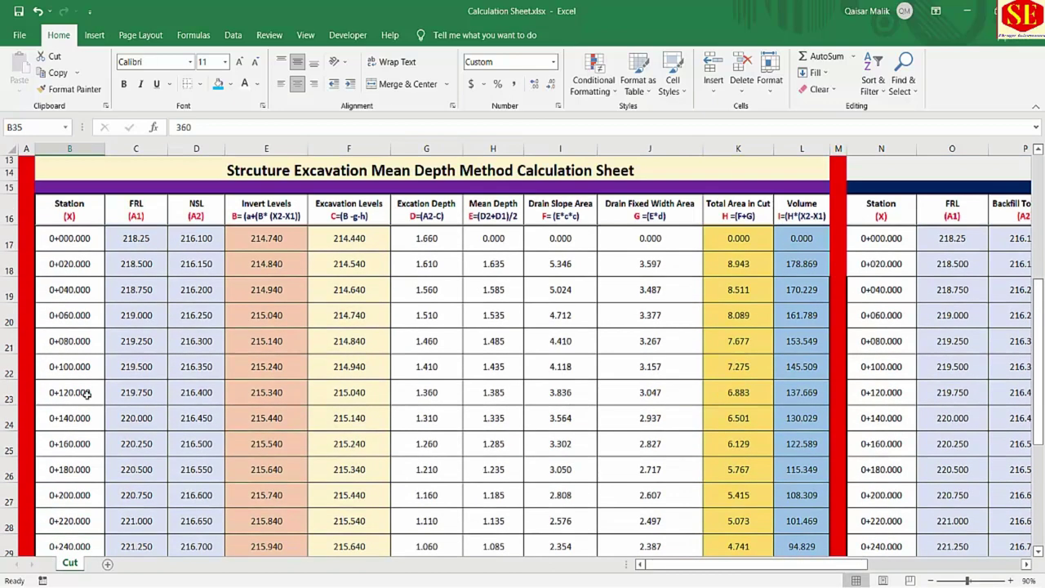
# Select the FRL heading, switch to the browser and examine the levels along the profile in Plan & Profile.1.pdf
pyautogui.click(149, 215)
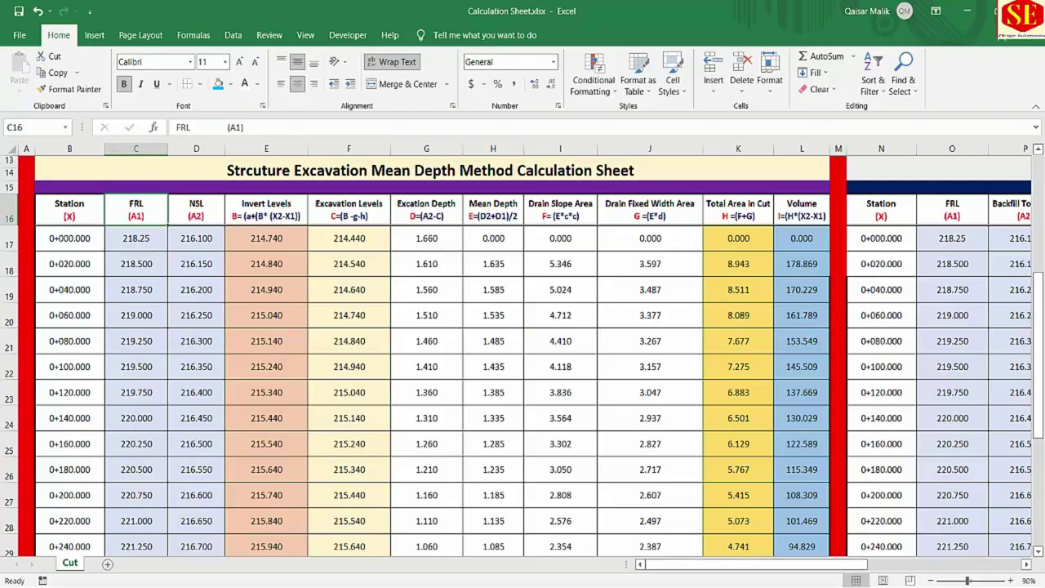
pyautogui.hotkey('alt', 'Tab')
pyautogui.click(591, 12)
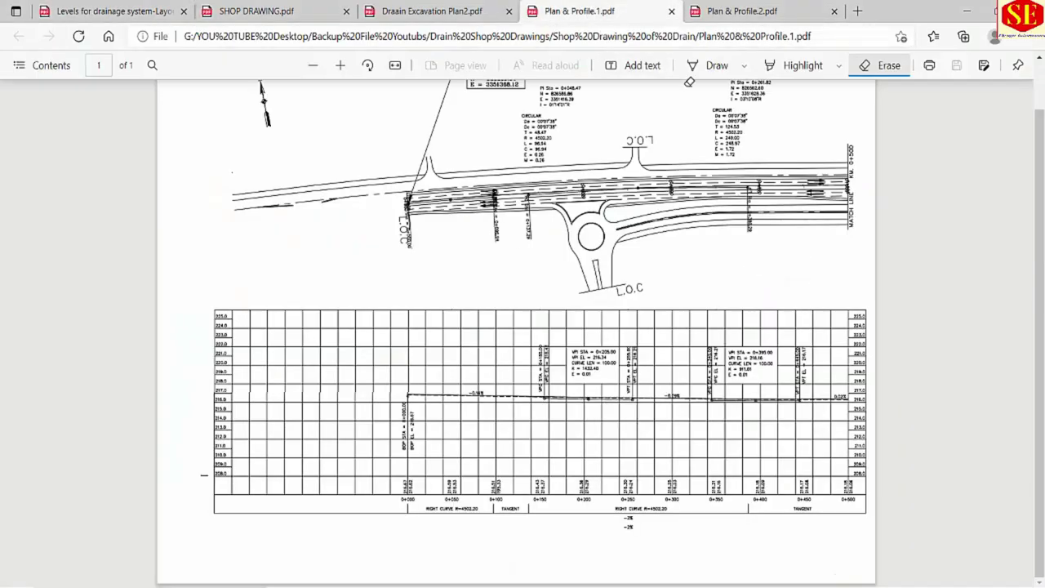
pyautogui.click(726, 11)
pyautogui.click(597, 13)
pyautogui.scroll(1, 385, 517)
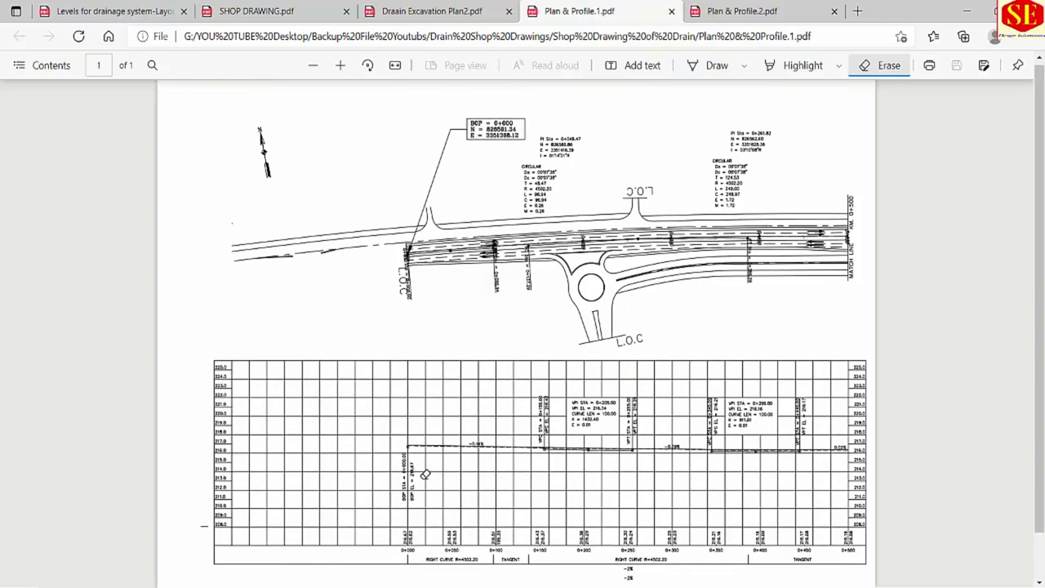
pyautogui.scroll(-1, 425, 476)
pyautogui.scroll(3, 418, 495)
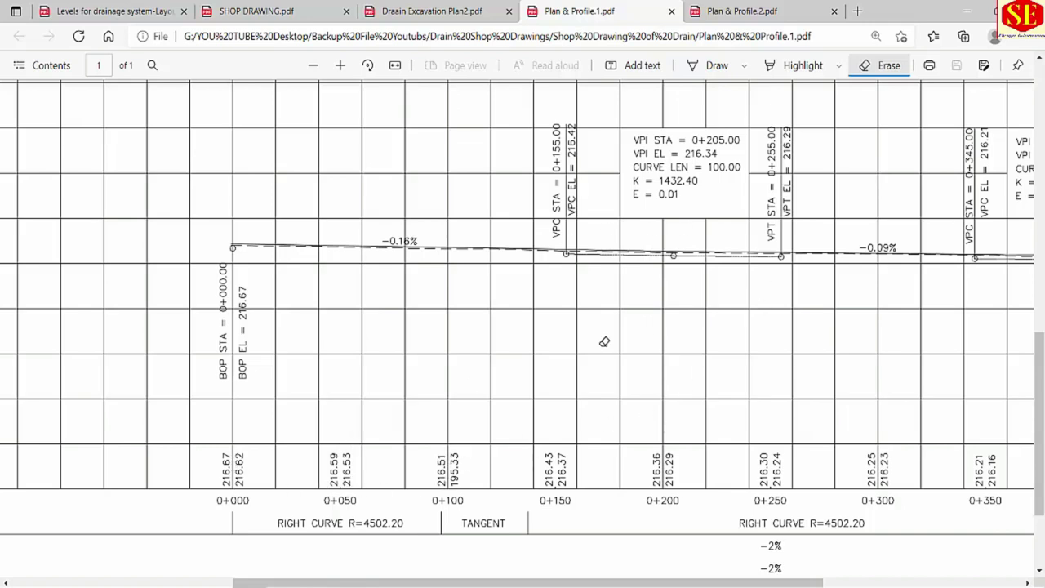
# Switch back to the Excel calculation sheet and enter 218.25 as the FRL at station 0+000 of the excavation table
pyautogui.hotkey('alt', 'Tab')
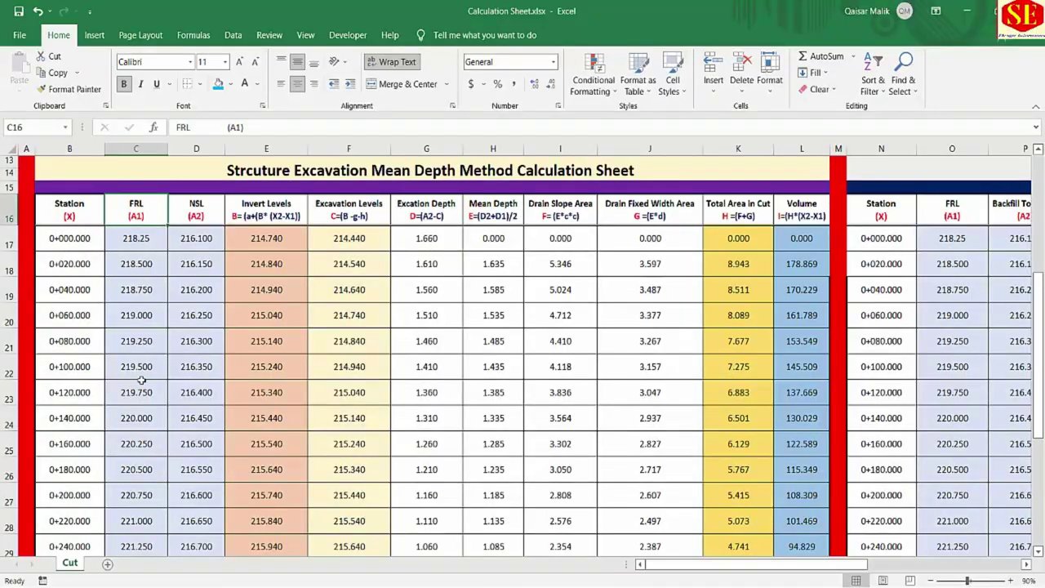
pyautogui.click(134, 264)
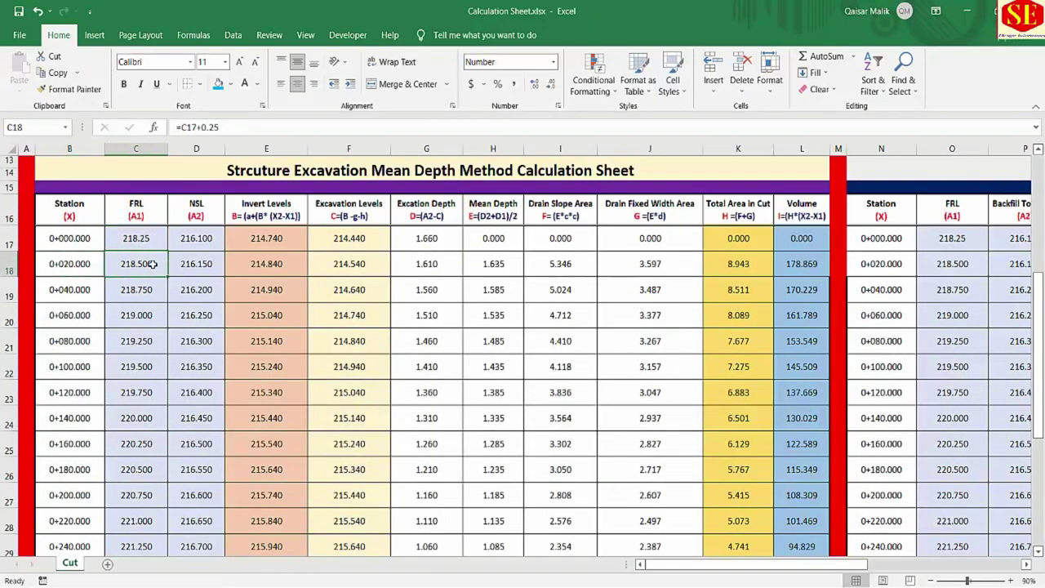
pyautogui.click(63, 261)
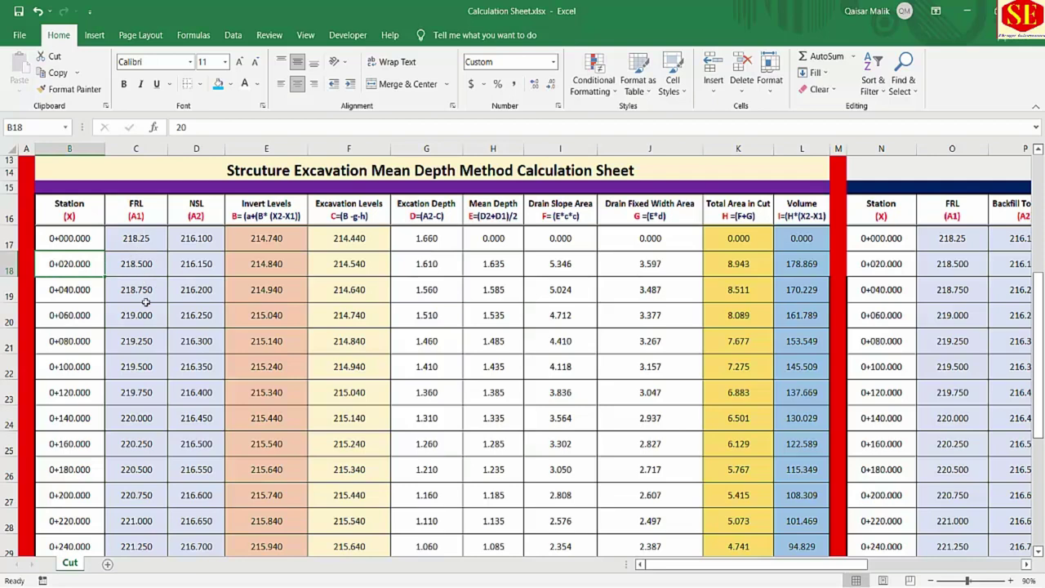
pyautogui.click(151, 241)
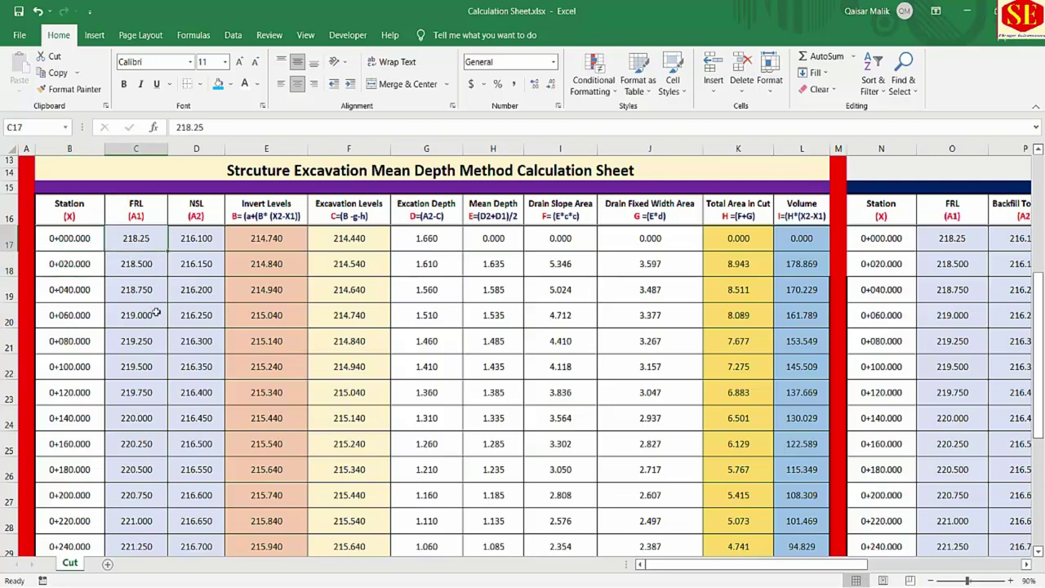
pyautogui.write('218')
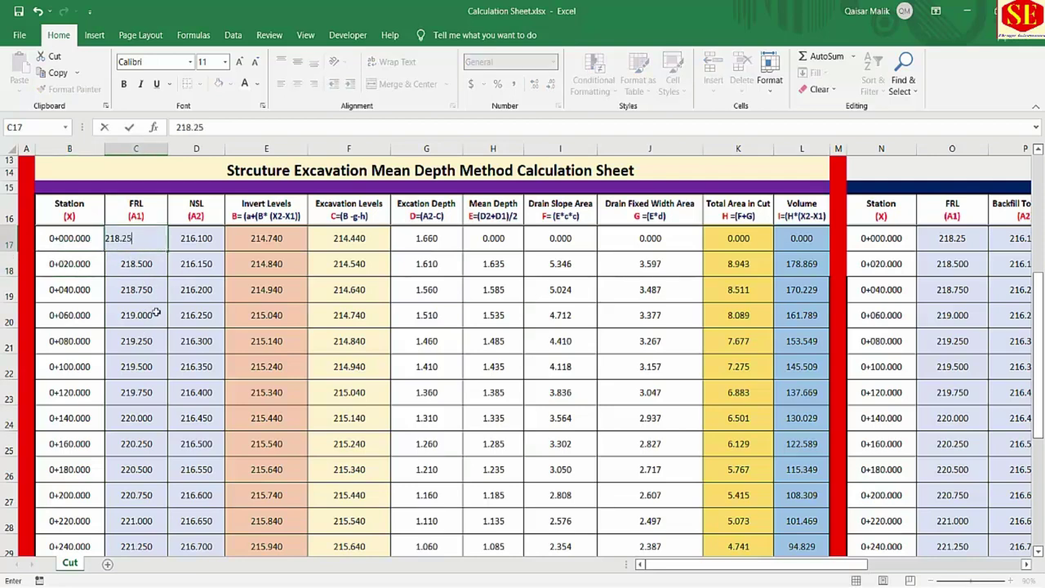
pyautogui.write('.25')
pyautogui.press('Return')
# Try 218.25 as the FRL at station 0+020 and undo the entry
pyautogui.write('21')
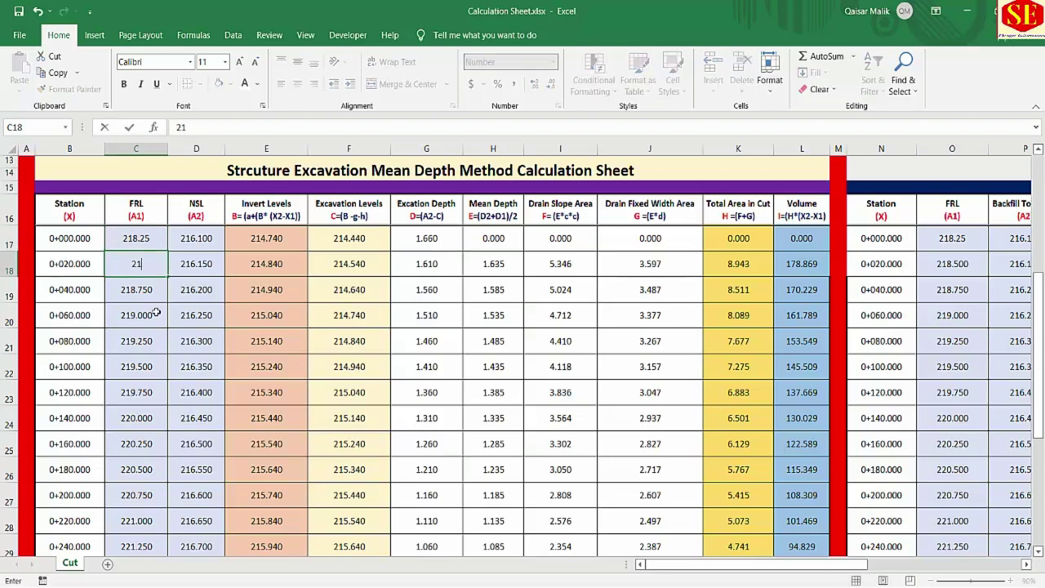
pyautogui.write('8.25')
pyautogui.press('Return')
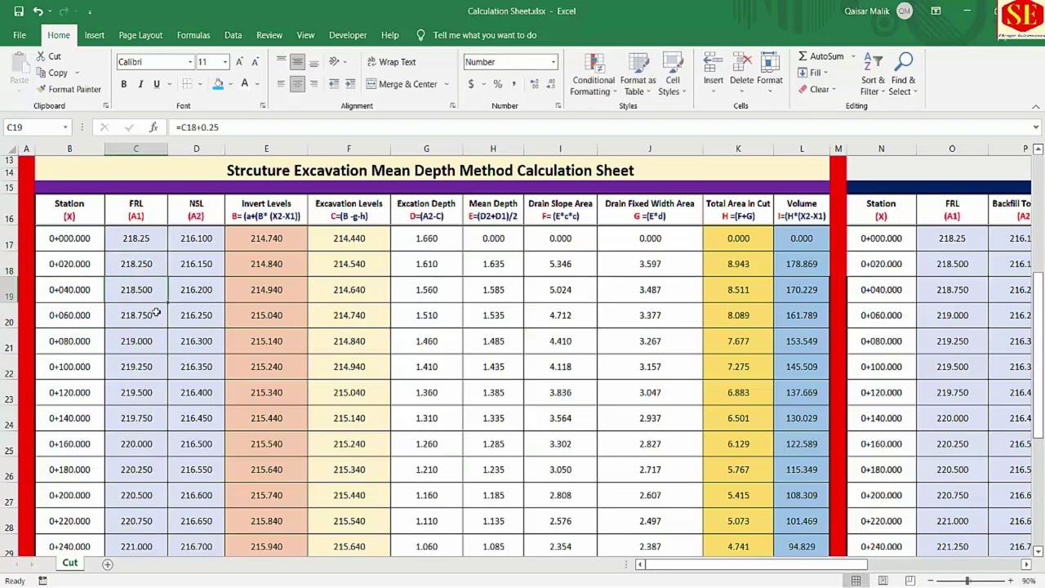
pyautogui.hotkey('ctrl', 'z')
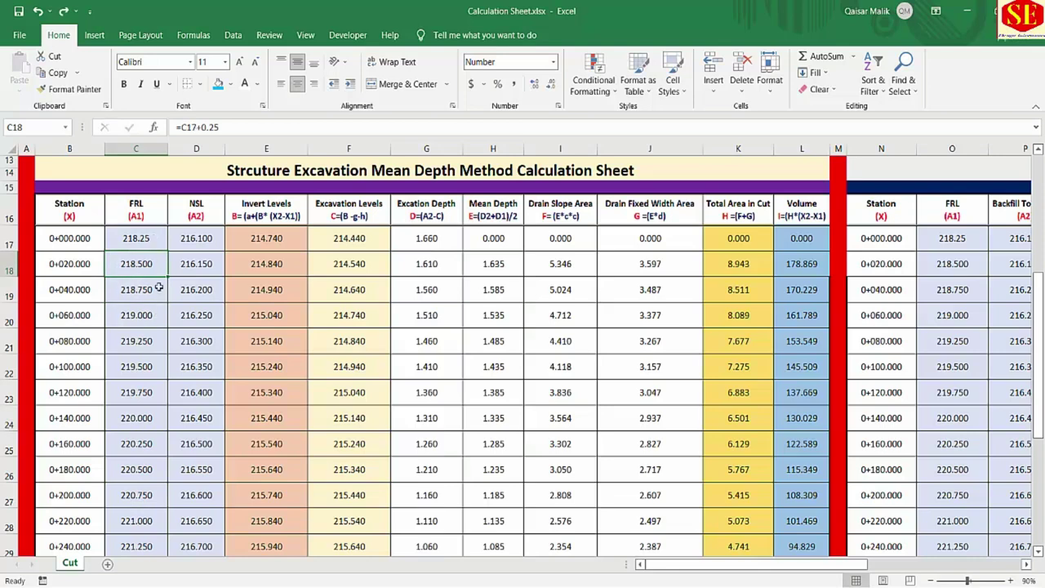
# Select the NSL at station 0+000, examine the NSL line on the drain section in Draain Excavation Plan2.pdf in the browser, and return to Excel
pyautogui.click(192, 241)
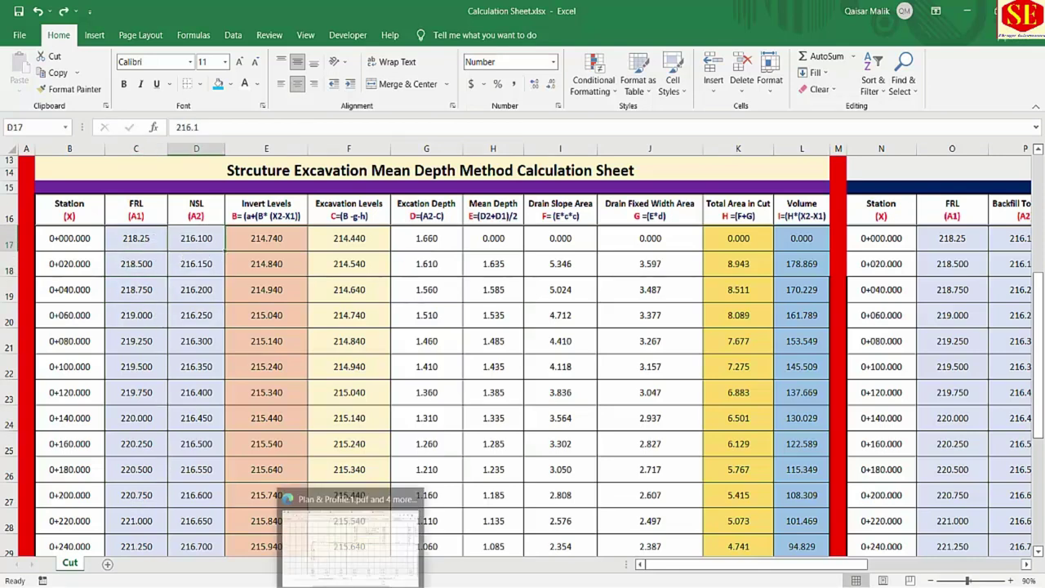
pyautogui.click(352, 530)
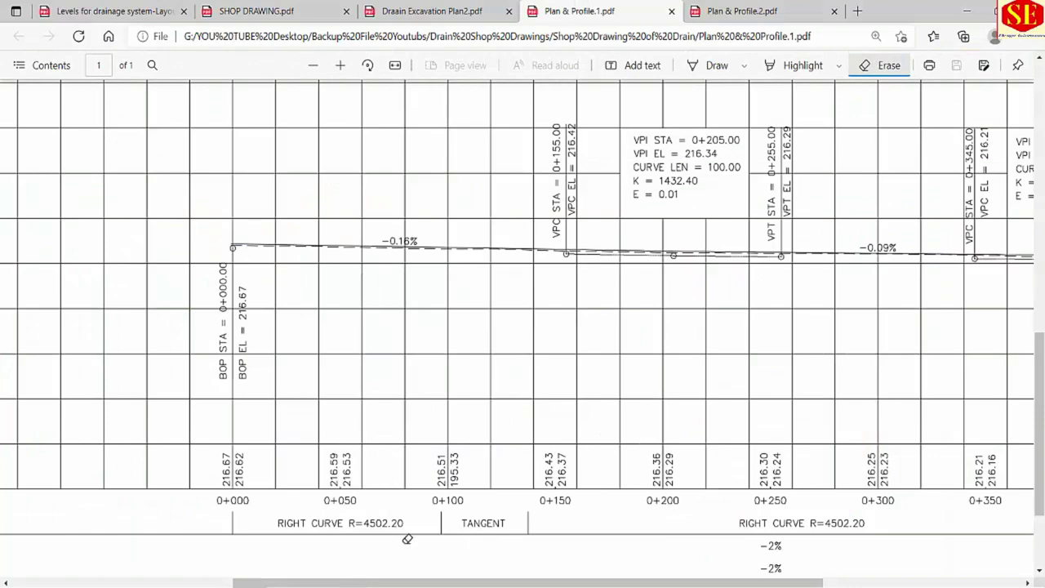
pyautogui.click(295, 21)
pyautogui.hotkey('ctrl', 'Tab')
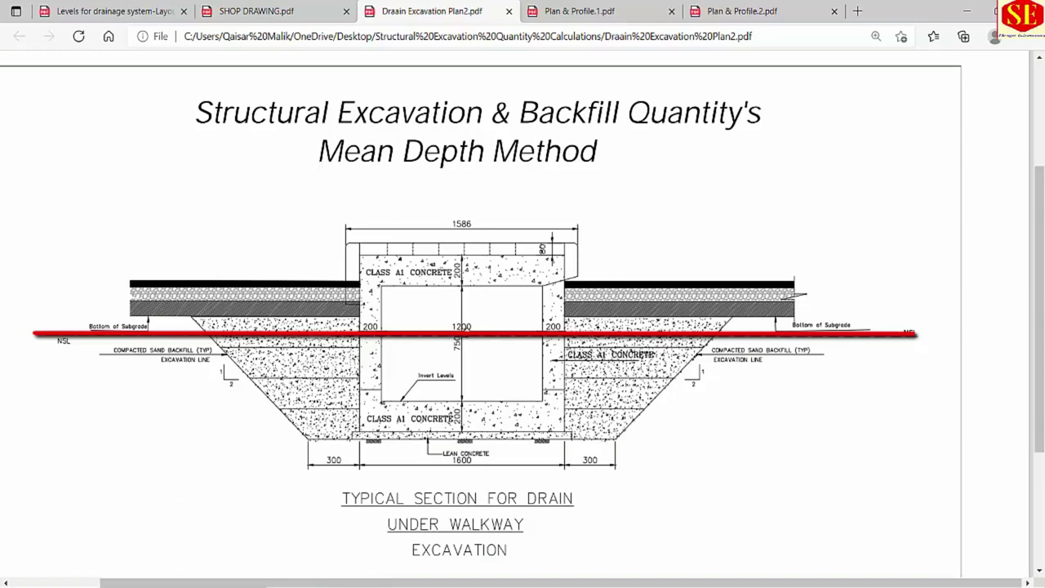
pyautogui.hotkey('alt', 'Tab')
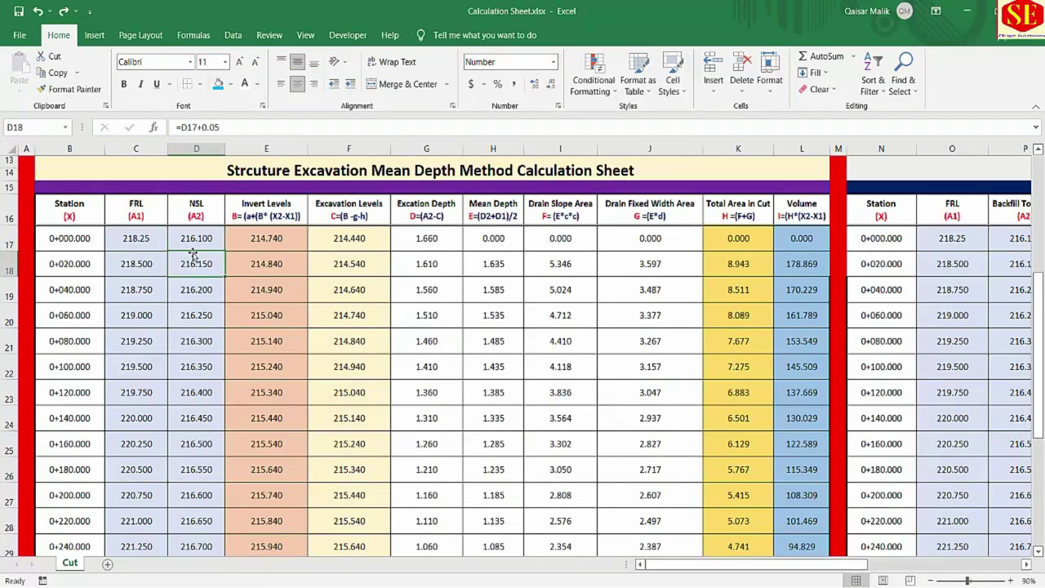
# Check the FRL and NSL values down their columns in the excavation table, starting at station 0+000
pyautogui.moveTo(136, 238); pyautogui.dragTo(175, 482)
pyautogui.scroll(4, 176, 482)
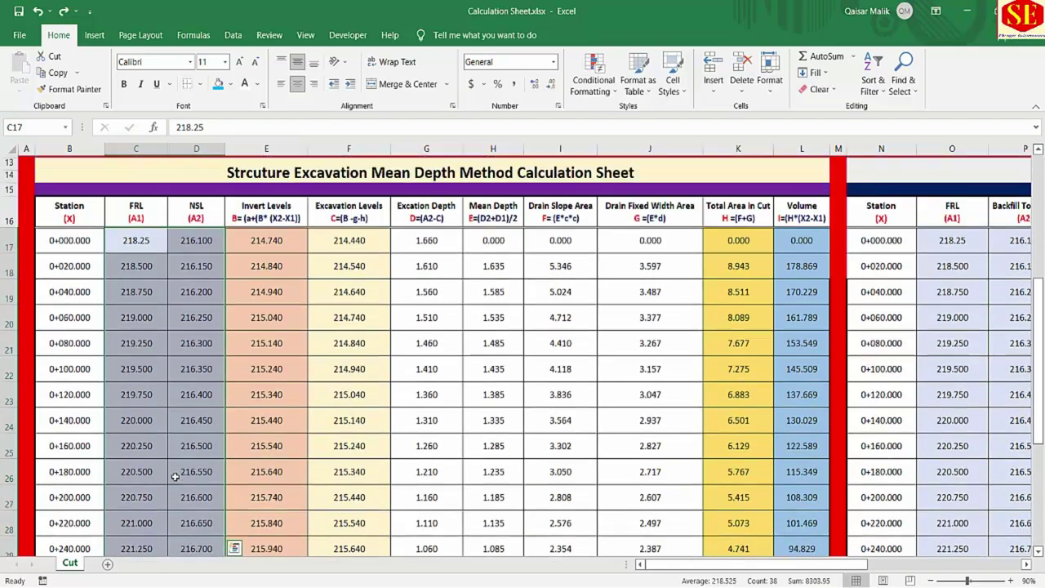
pyautogui.click(132, 263)
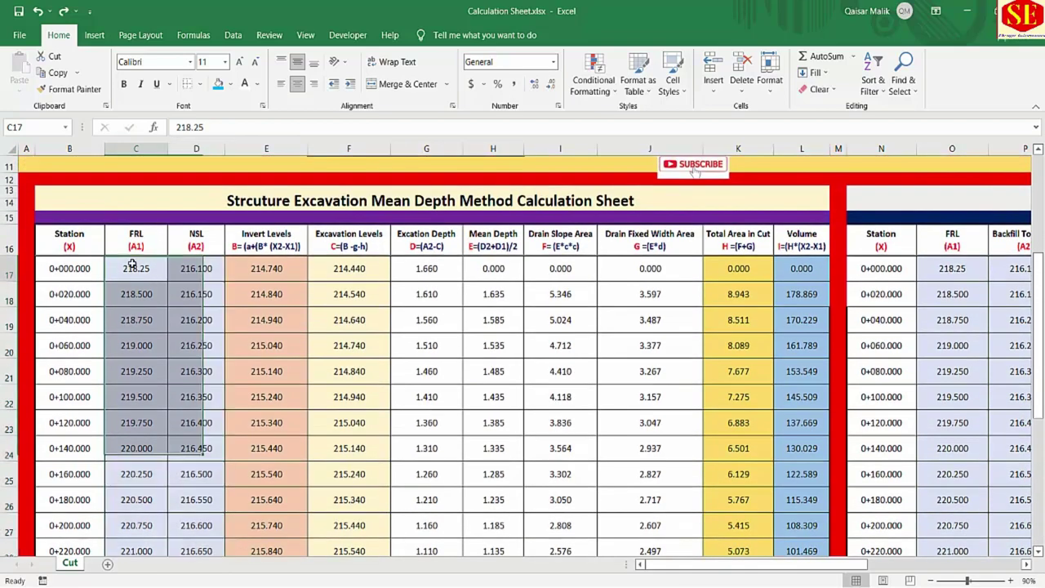
pyautogui.click(194, 270)
pyautogui.press('Down')
pyautogui.click(197, 336)
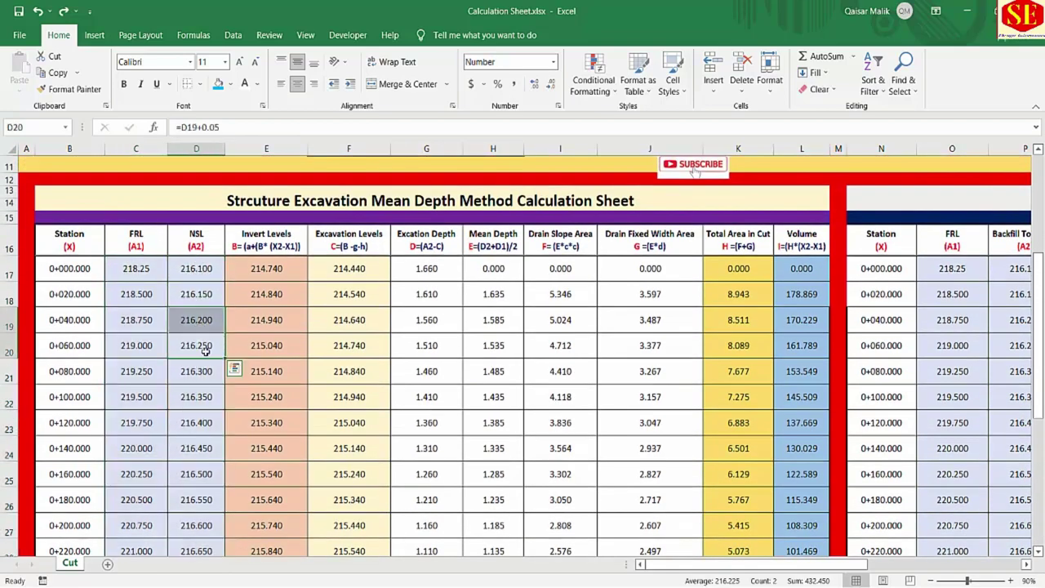
pyautogui.click(205, 326)
pyautogui.click(206, 373)
pyautogui.click(204, 416)
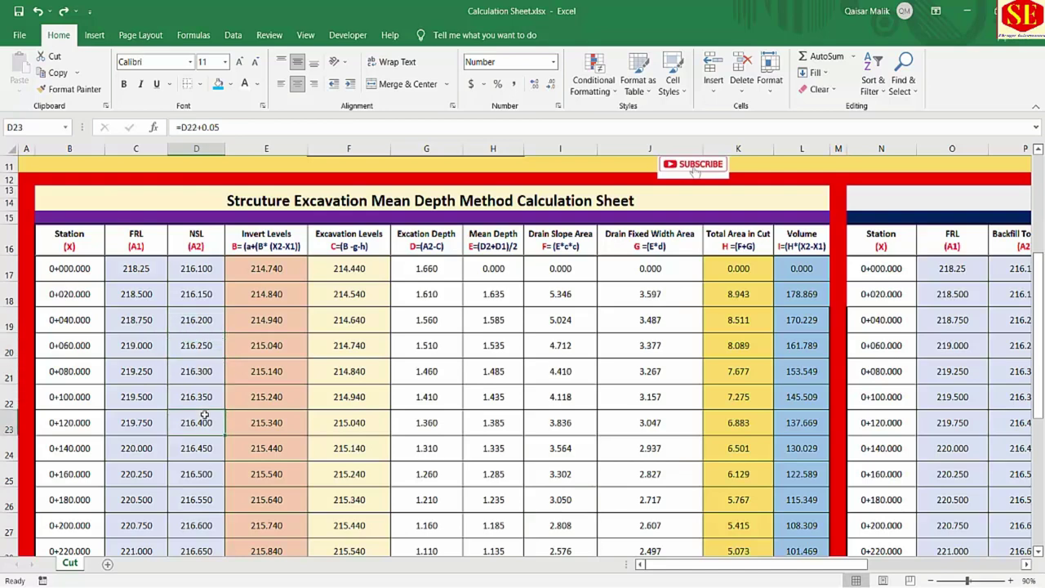
# Compare the formula in the Invert Levels heading with the drain start invert level (a) and bed slope (b) in the input data
pyautogui.click(288, 249)
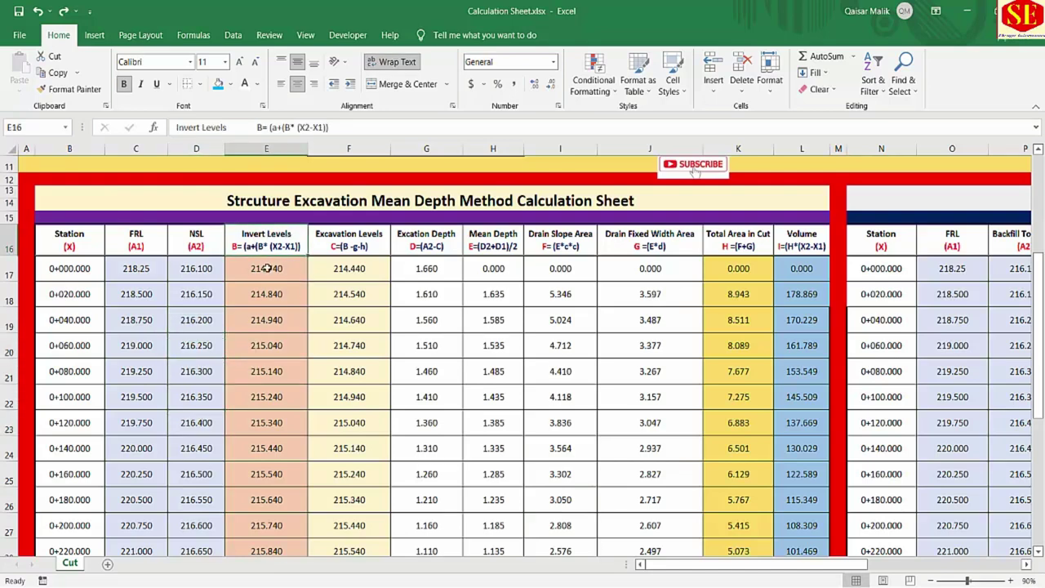
pyautogui.scroll(3, 190, 274)
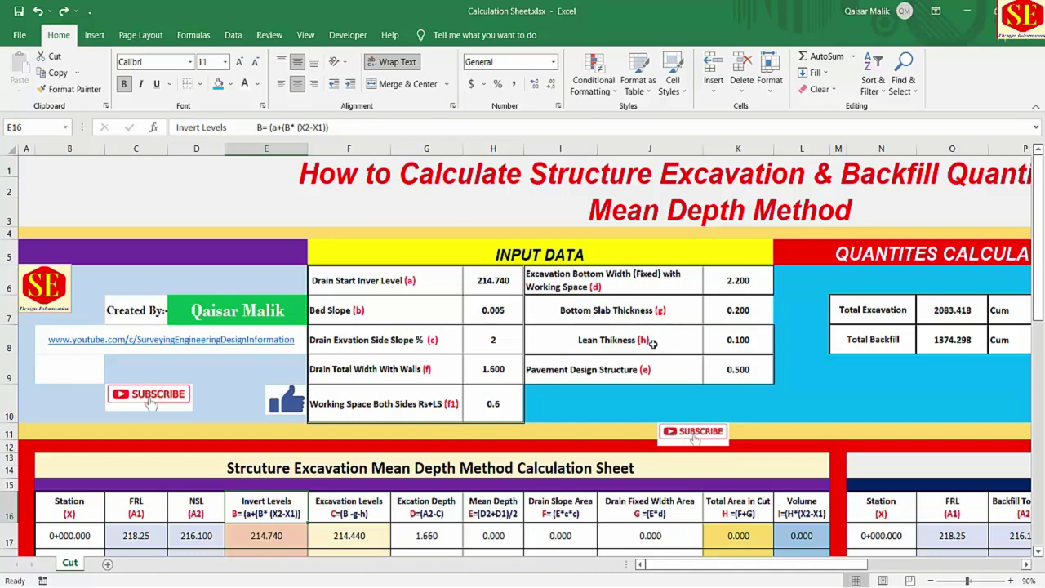
pyautogui.scroll(-3, 452, 357)
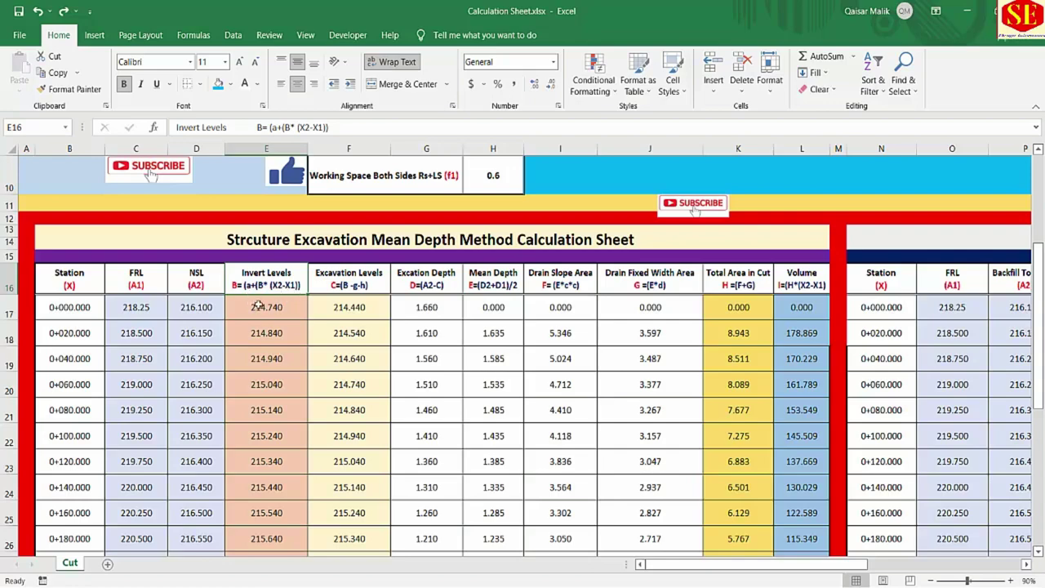
pyautogui.scroll(3, 257, 305)
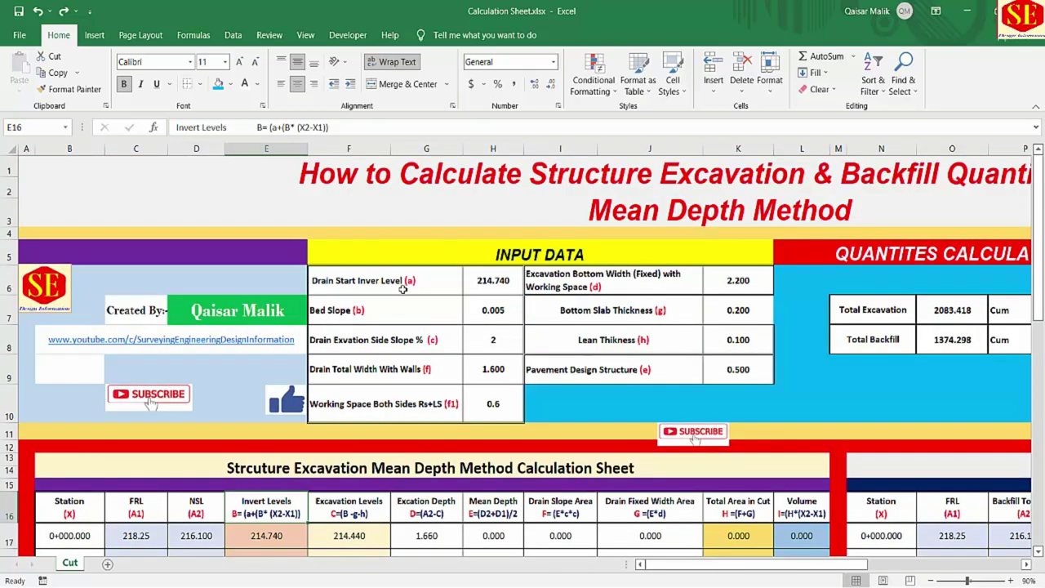
pyautogui.click(495, 280)
pyautogui.scroll(-3, 351, 296)
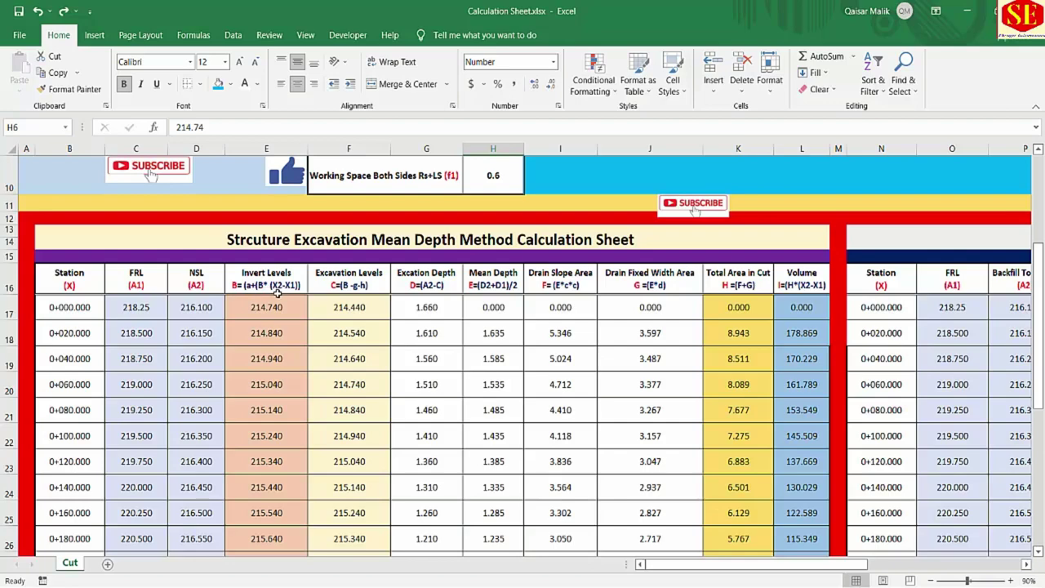
pyautogui.scroll(3, 318, 328)
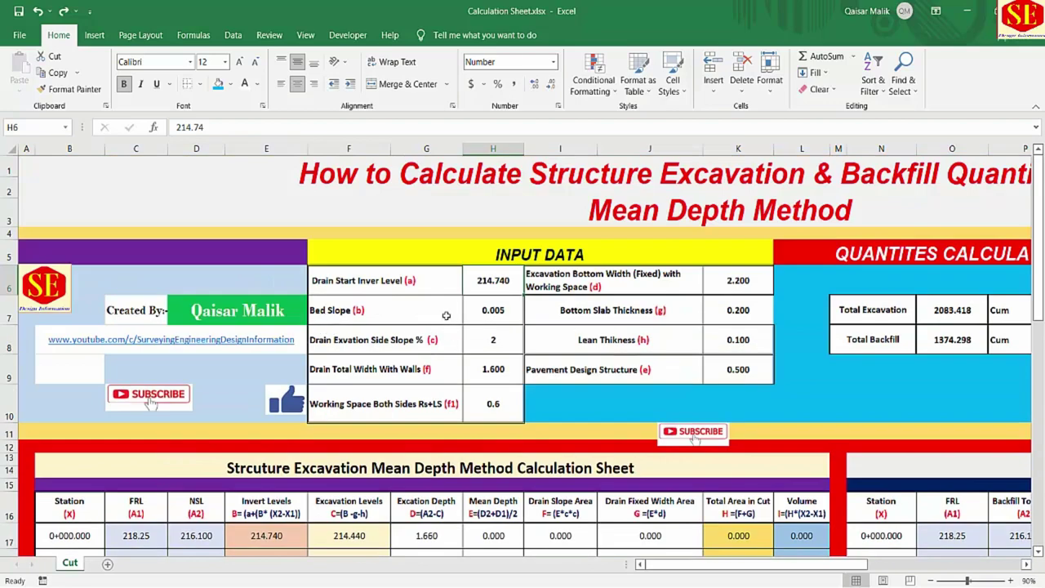
pyautogui.scroll(-4, 327, 270)
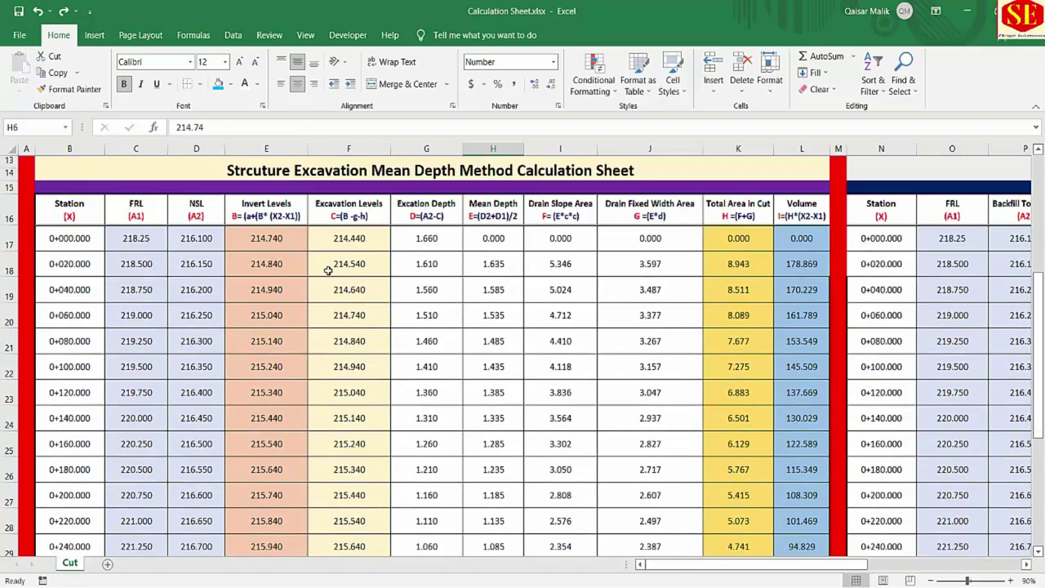
# Correct the Invert Levels heading formula by replacing the uppercase B of the slope term with lowercase b
pyautogui.doubleClick(266, 215)
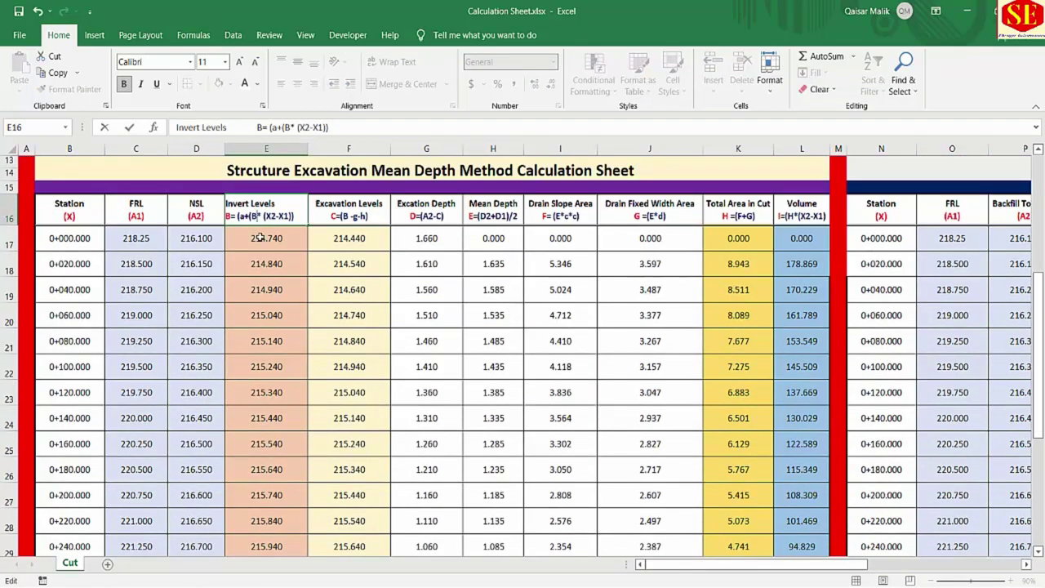
pyautogui.press('Delete')
pyautogui.write('b')
pyautogui.press('Return')
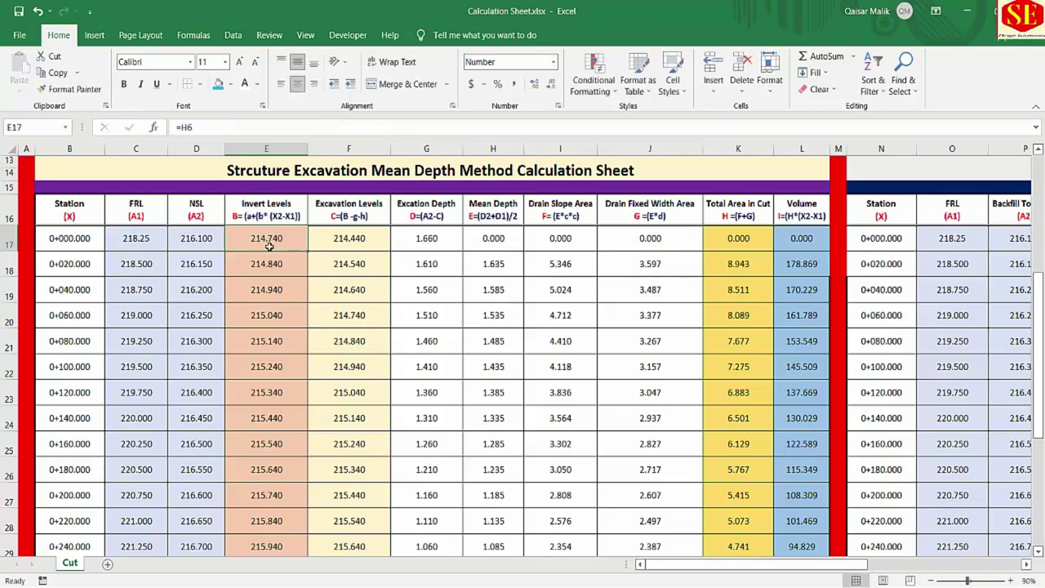
# Clear the Invert Levels values in the excavation table and link station 0+000 to the drain start invert level with =H6
pyautogui.moveTo(280, 235); pyautogui.dragTo(272, 493)
pyautogui.scroll(5, 277, 488)
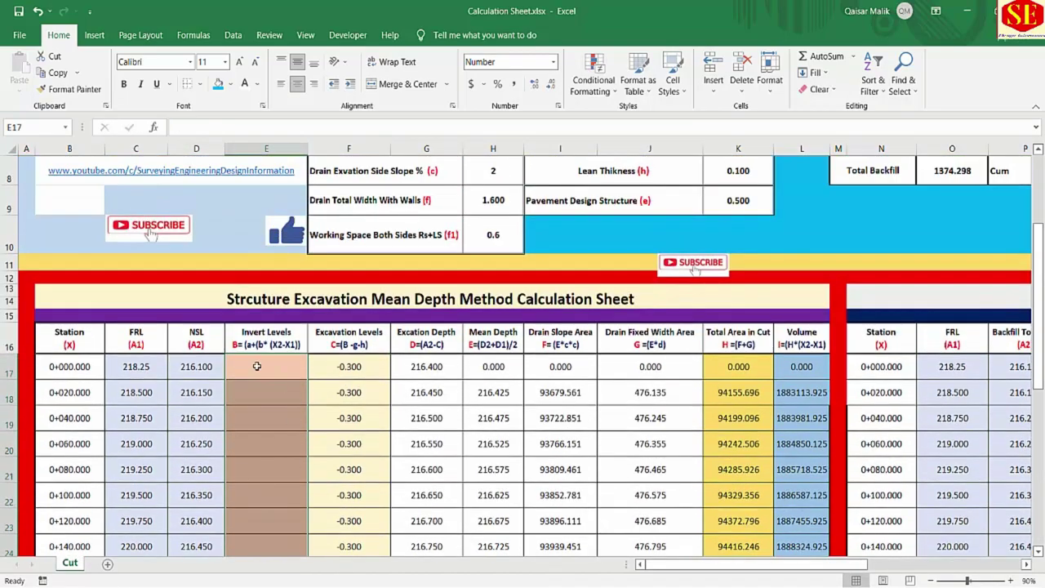
pyautogui.click(257, 366)
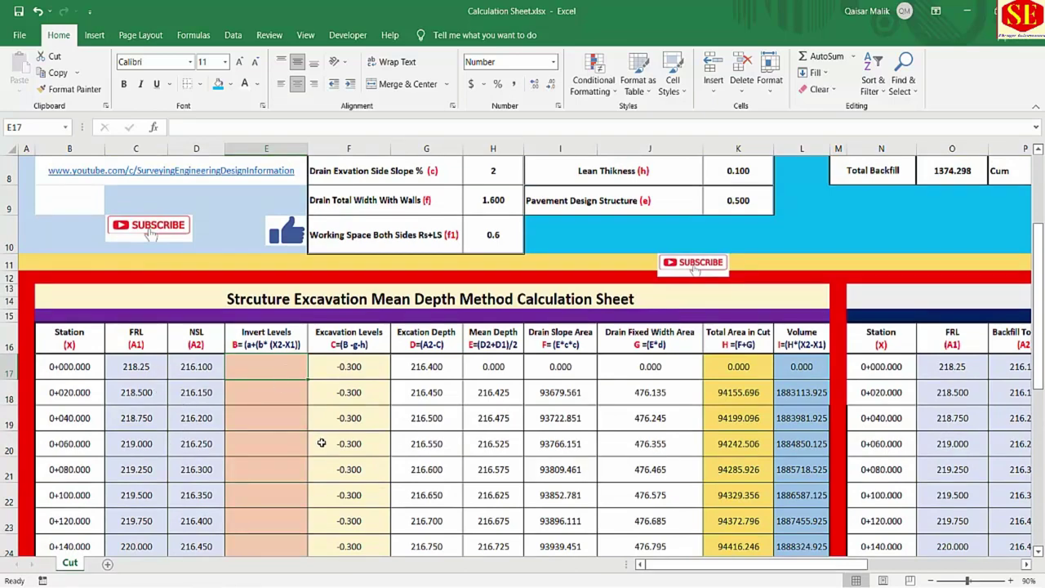
pyautogui.scroll(1, 322, 443)
pyautogui.write('=')
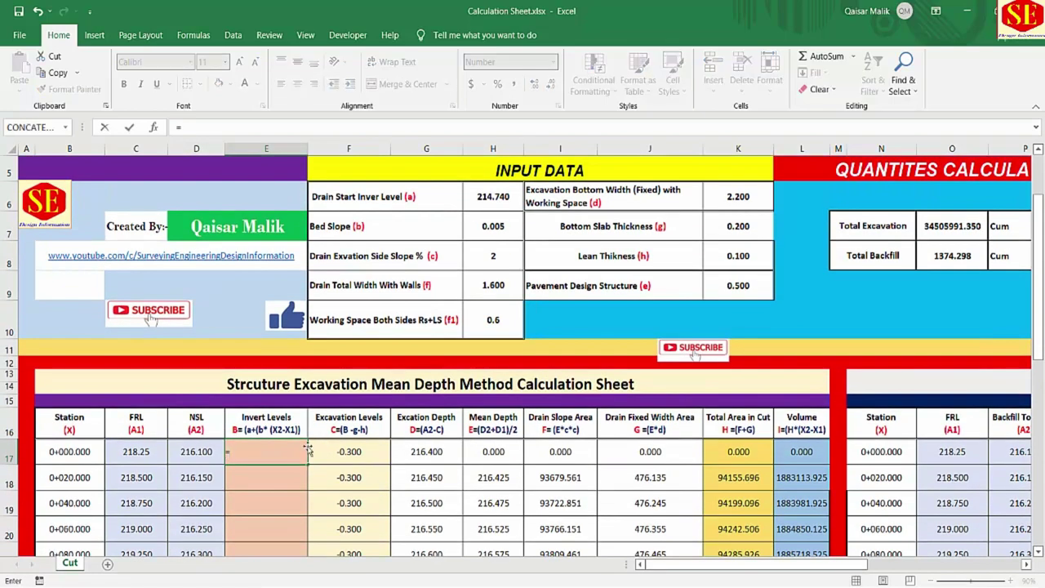
pyautogui.click(493, 196)
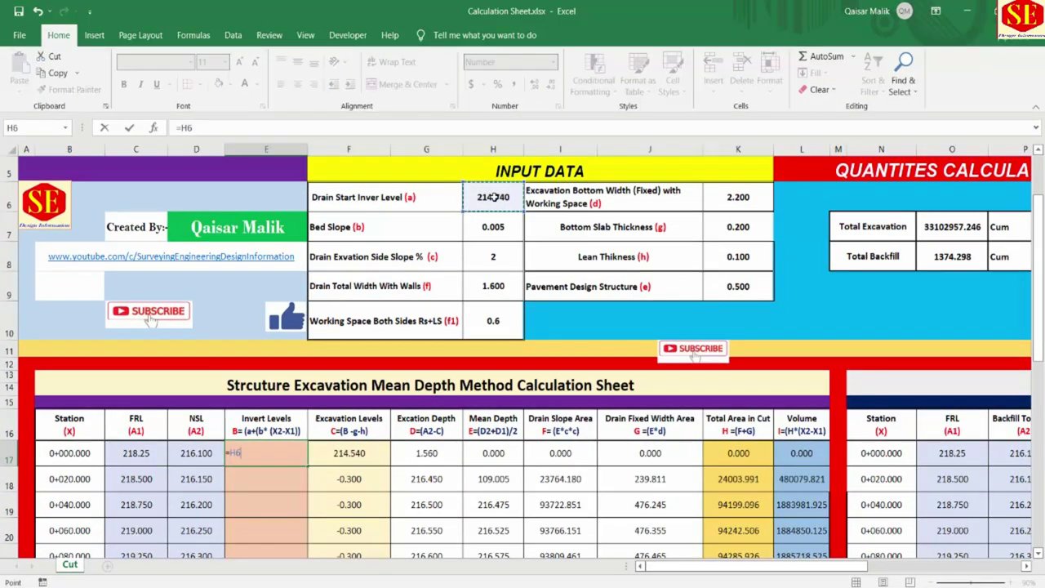
pyautogui.press('Return')
pyautogui.click(290, 447)
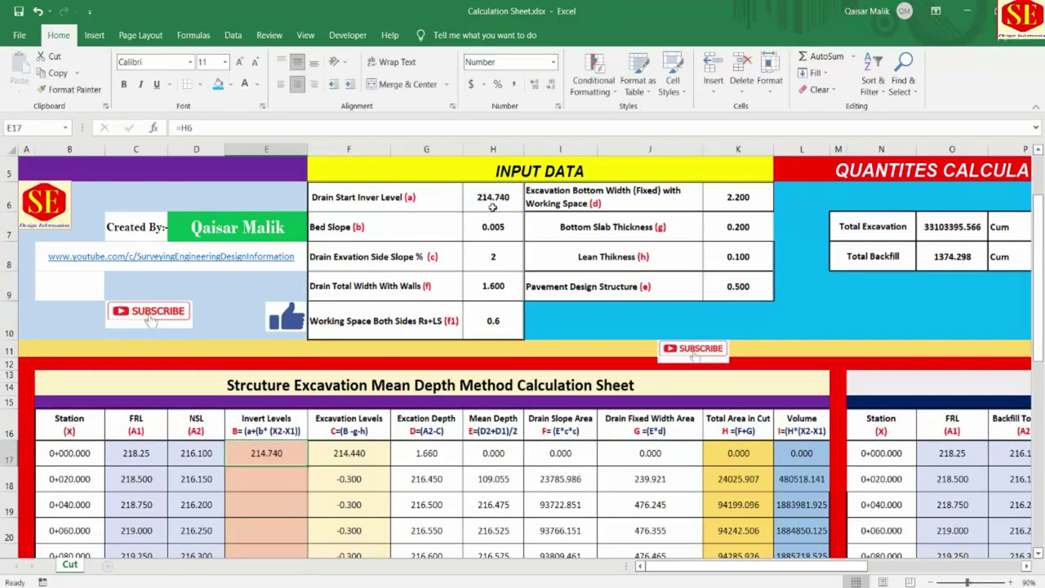
# Begin the invert level formula at station 0+020 with an absolute reference to the drain start invert level, =$H$6+(
pyautogui.scroll(-1, 292, 441)
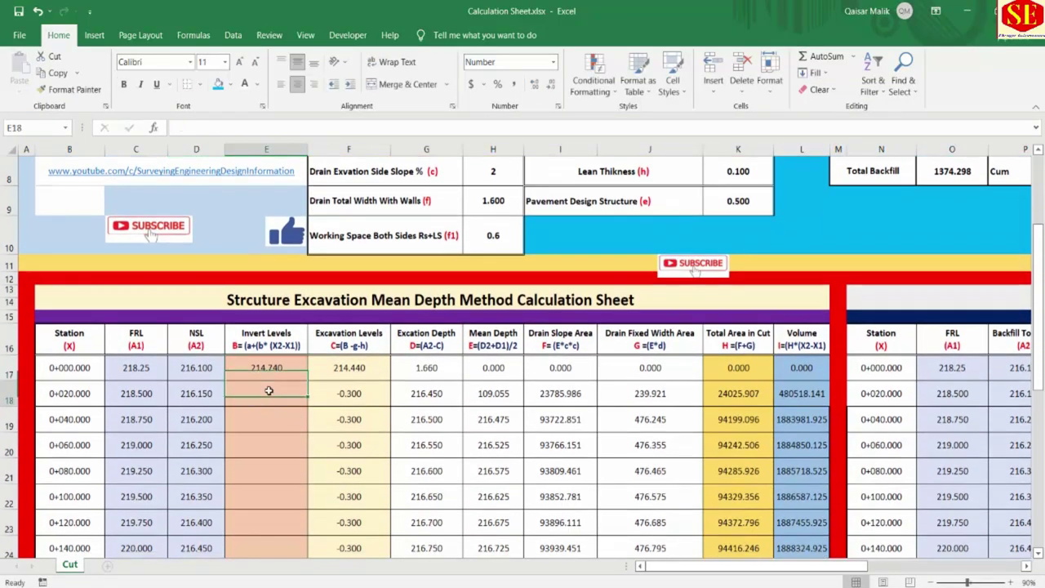
pyautogui.click(266, 393)
pyautogui.click(70, 375)
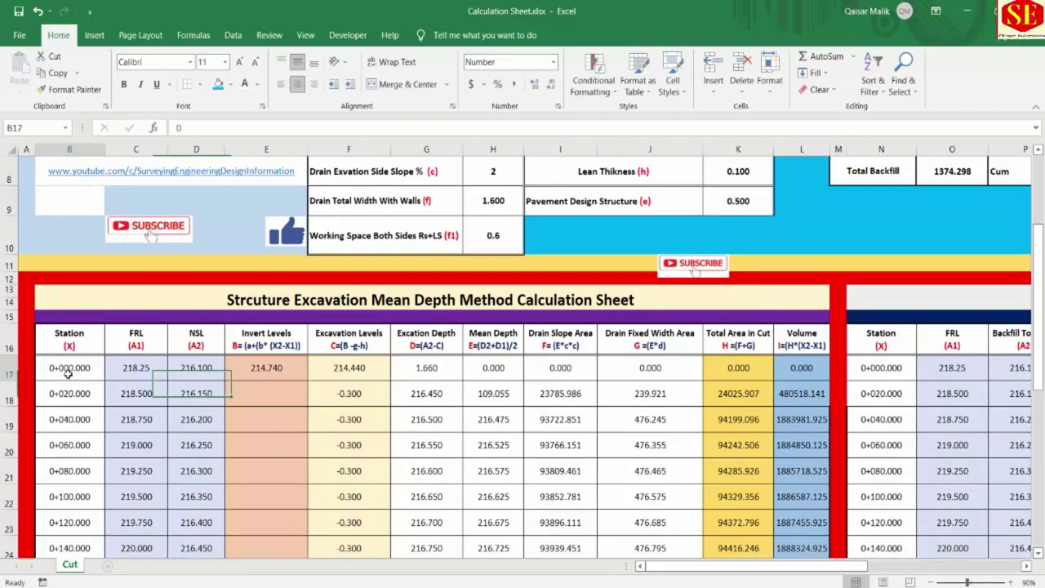
pyautogui.click(289, 373)
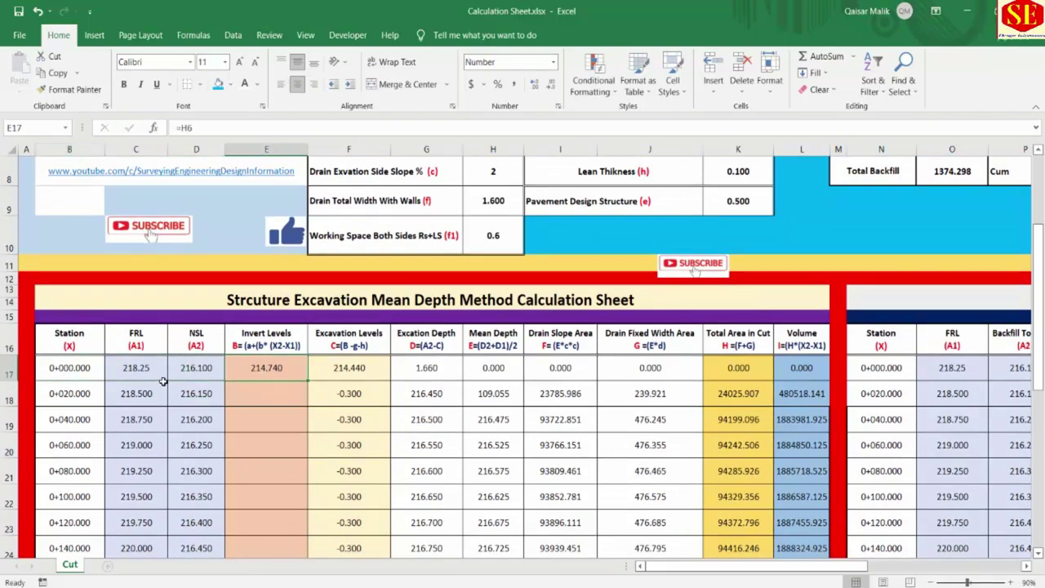
pyautogui.click(291, 407)
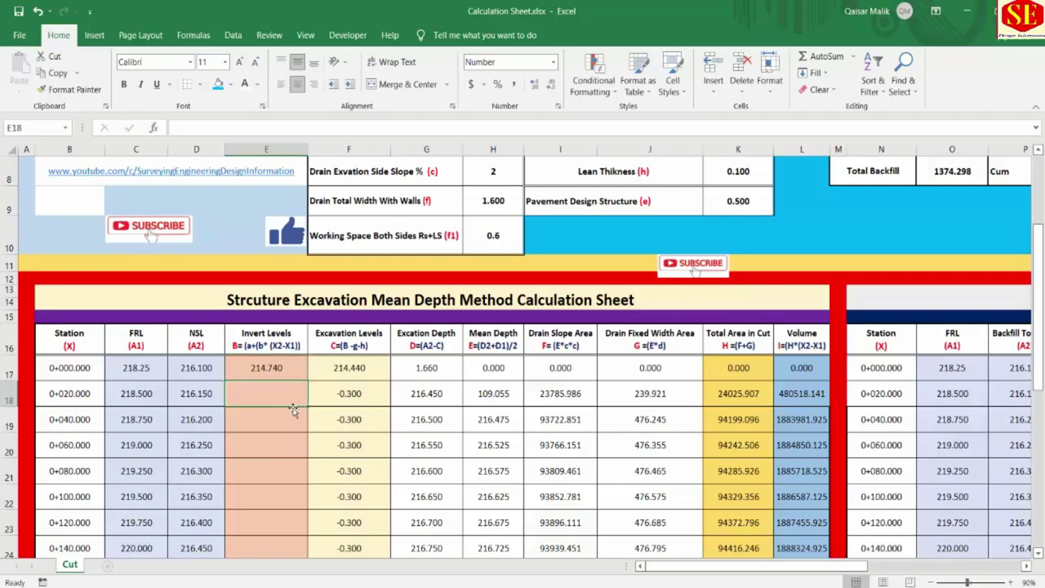
pyautogui.write('=')
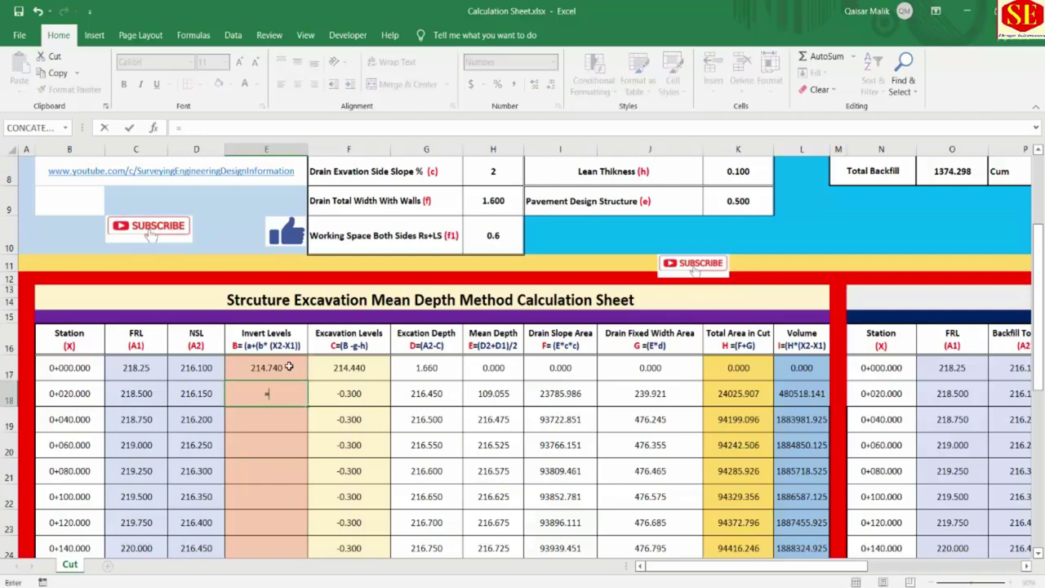
pyautogui.scroll(2, 329, 392)
pyautogui.click(502, 257)
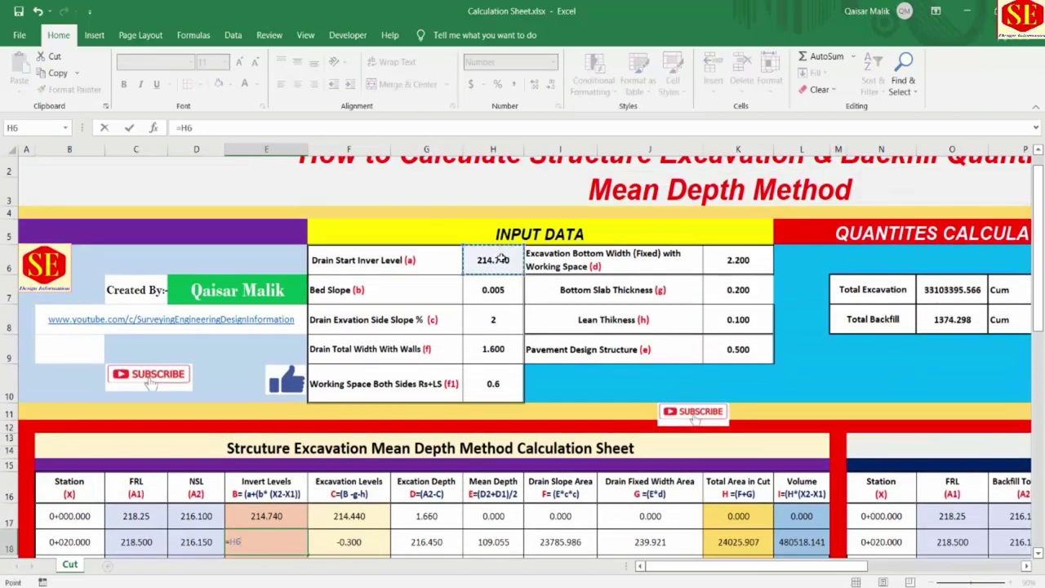
pyautogui.scroll(-2, 328, 477)
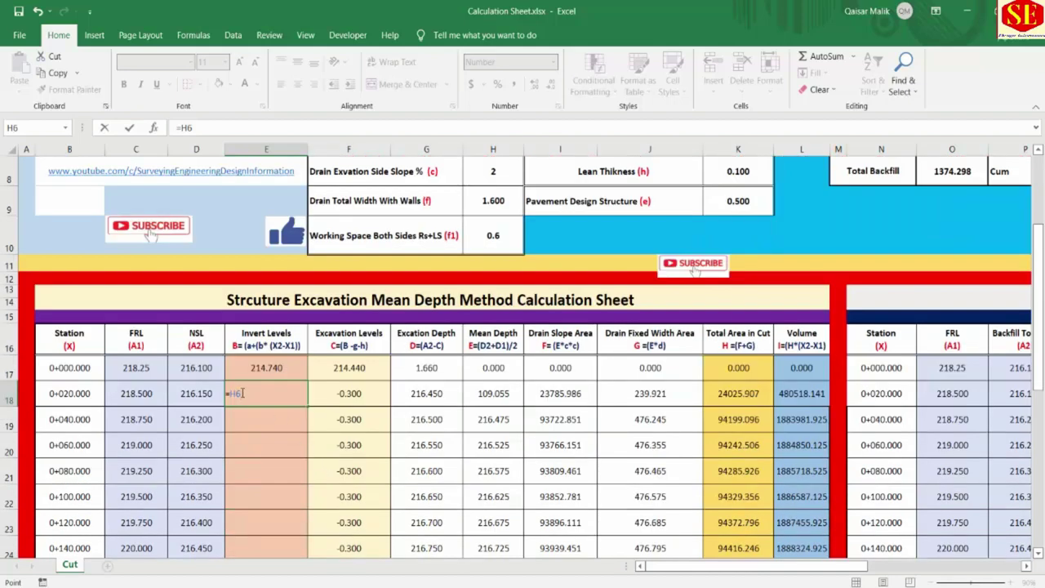
pyautogui.press('F4')
pyautogui.write('+(')
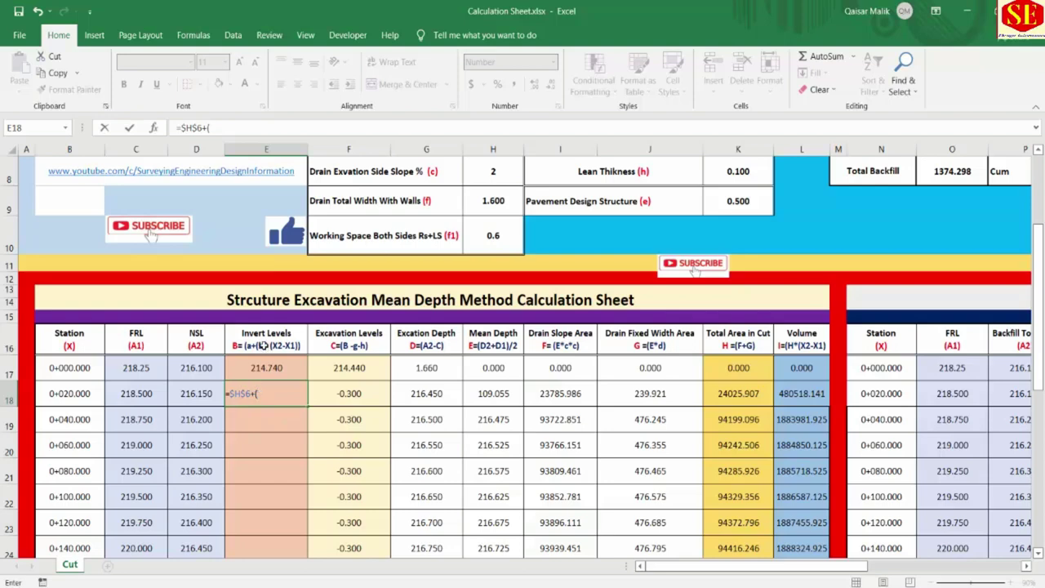
# Add the bed slope to the invert level formula at station 0+020 as the absolute reference $H$7
pyautogui.scroll(1, 351, 359)
pyautogui.click(506, 227)
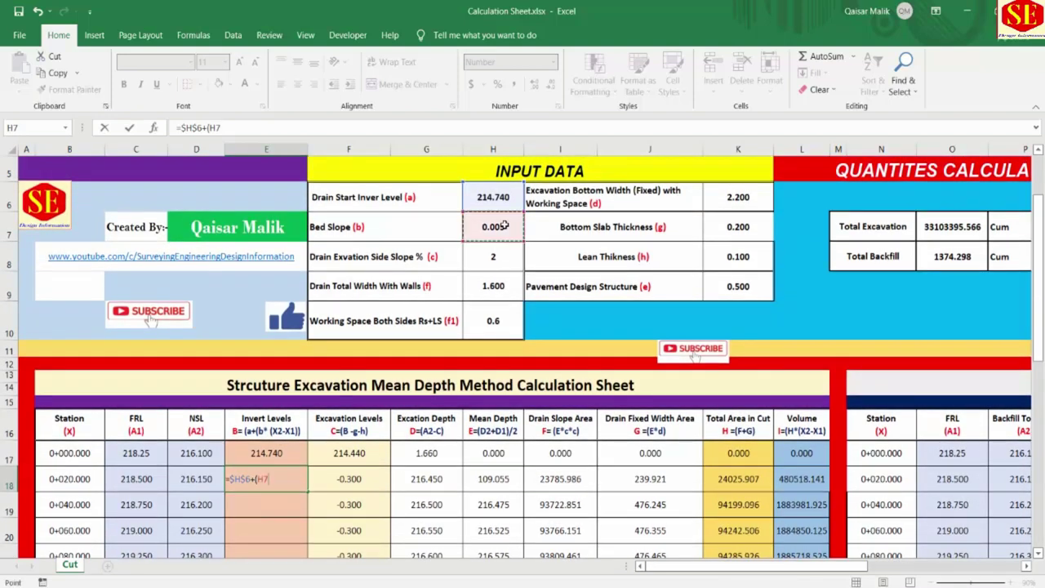
pyautogui.press('F2')
pyautogui.press('F4')
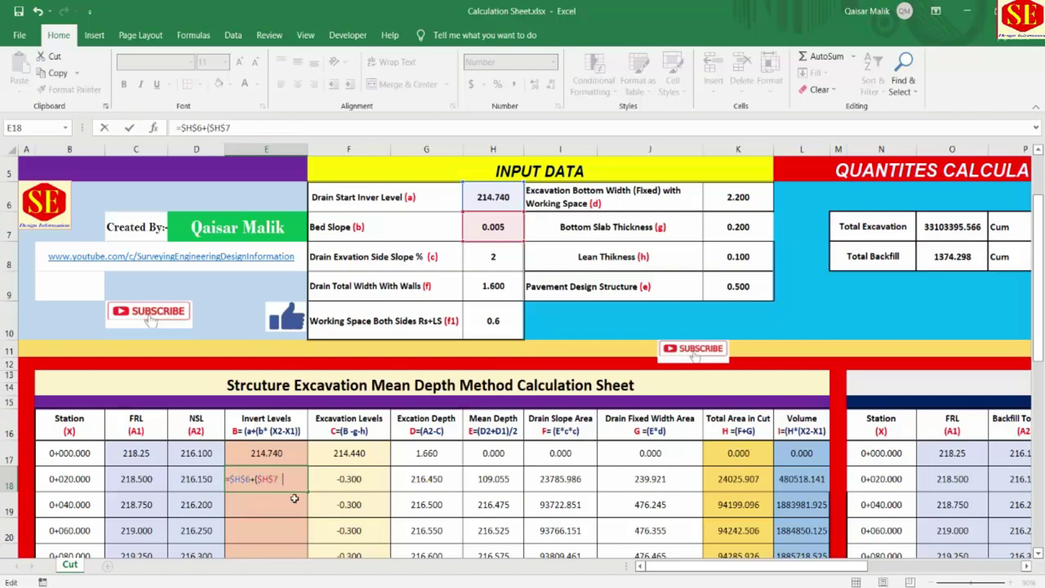
# Complete the invert level formula at station 0+020 as =$H$6+($H$7*(B18-$B$17)), with an absolute reference to station 0+000
pyautogui.write('*(')
pyautogui.click(85, 477)
pyautogui.write('-')
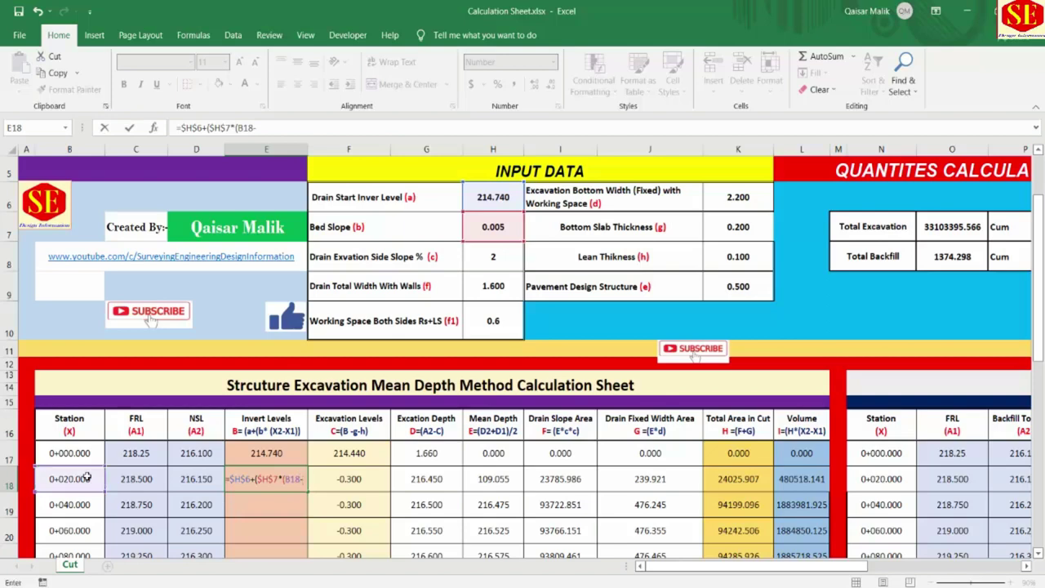
pyautogui.click(85, 456)
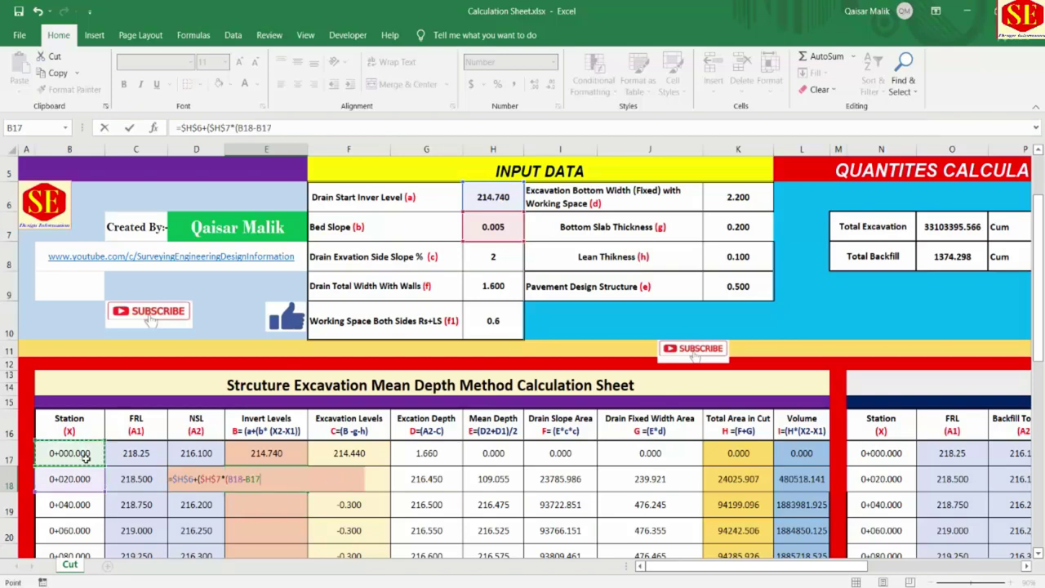
pyautogui.write(')')
pyautogui.click(253, 479)
pyautogui.press('F4')
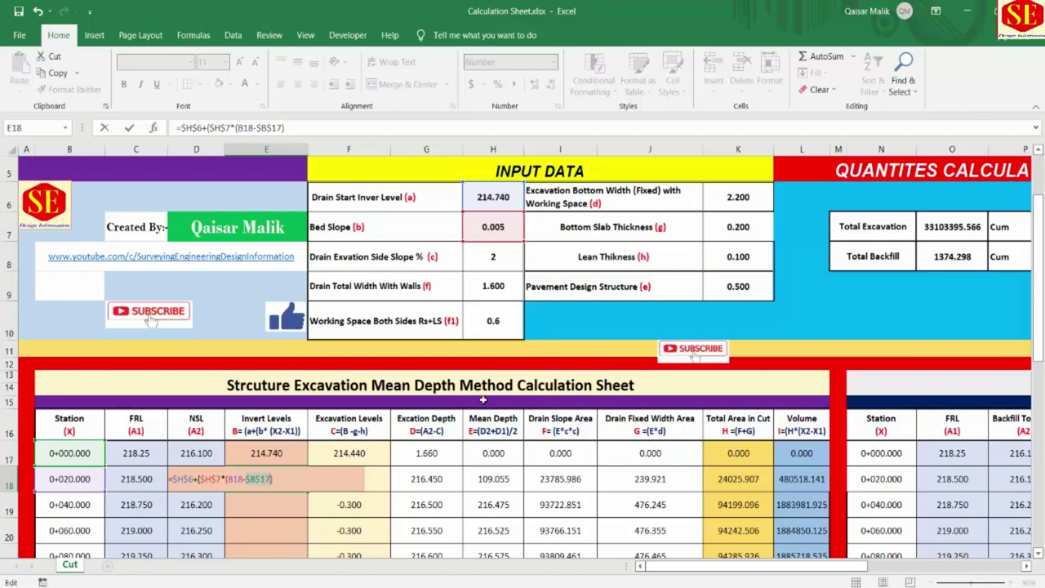
pyautogui.hotkey('ctrl', 'Return')
# Fill the invert level formula from station 0+020 down through station 0+360
pyautogui.click(279, 460)
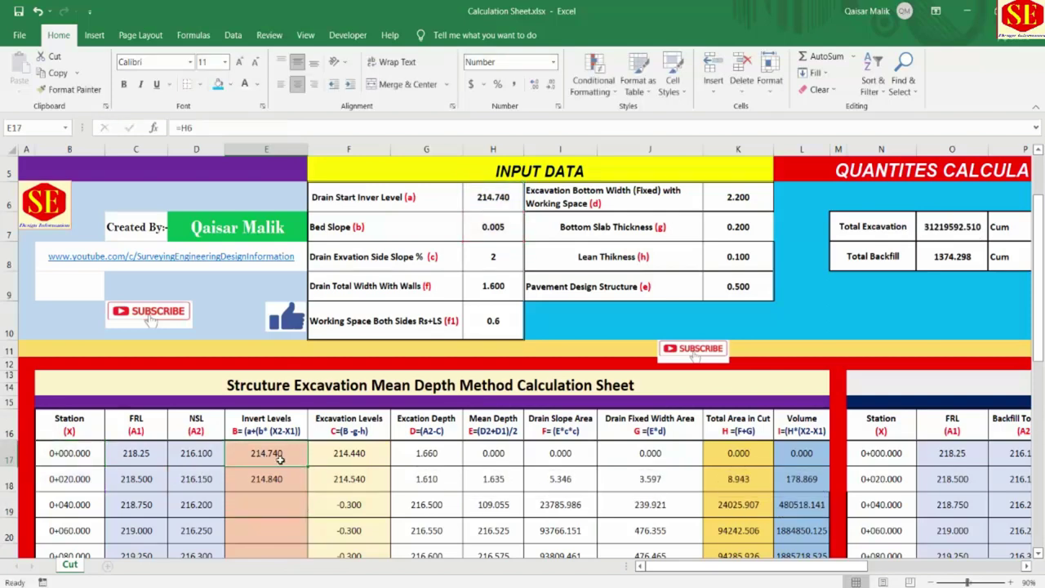
pyautogui.click(293, 480)
pyautogui.scroll(-2, 310, 483)
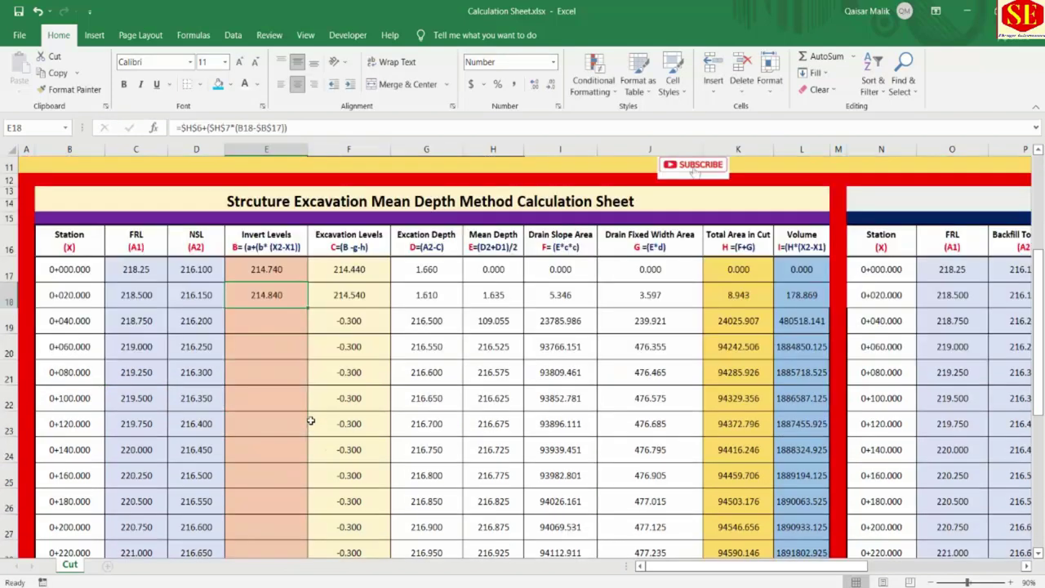
pyautogui.moveTo(309, 307); pyautogui.dragTo(305, 547)
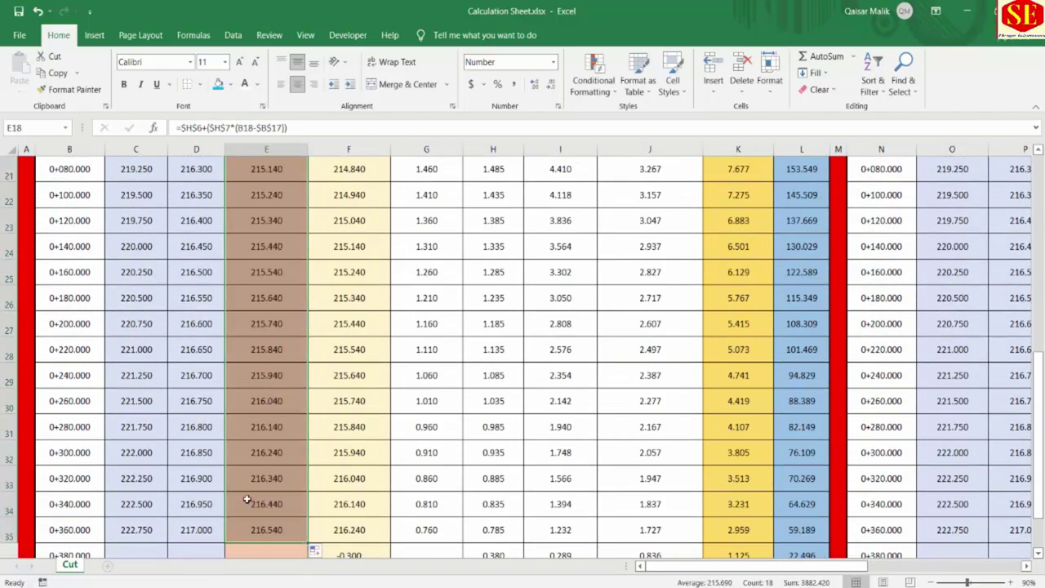
pyautogui.scroll(5, 247, 500)
pyautogui.click(274, 484)
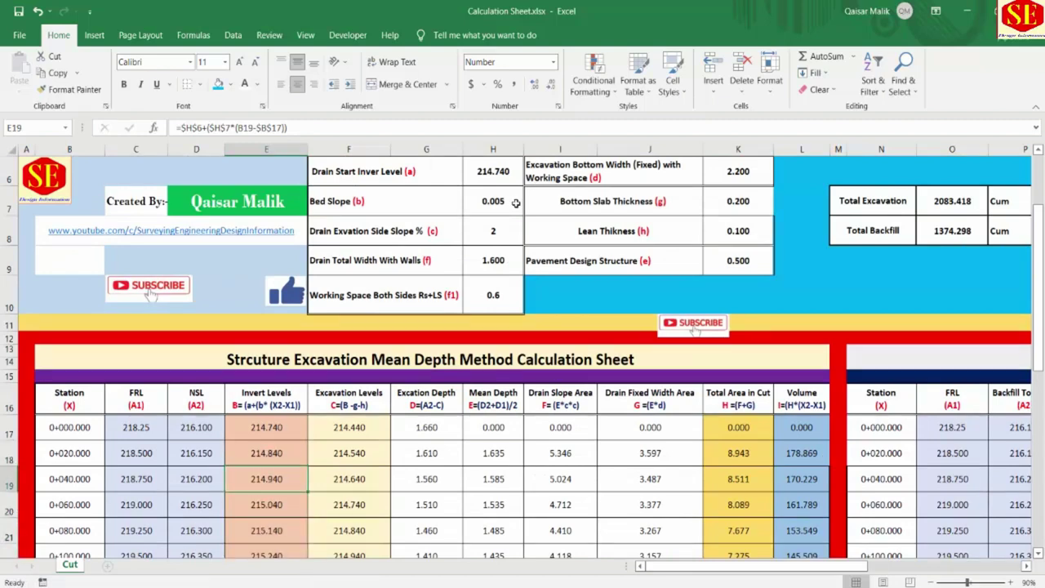
# Set the bed slope in the input data to 0.001 to test the recalculation
pyautogui.click(513, 203)
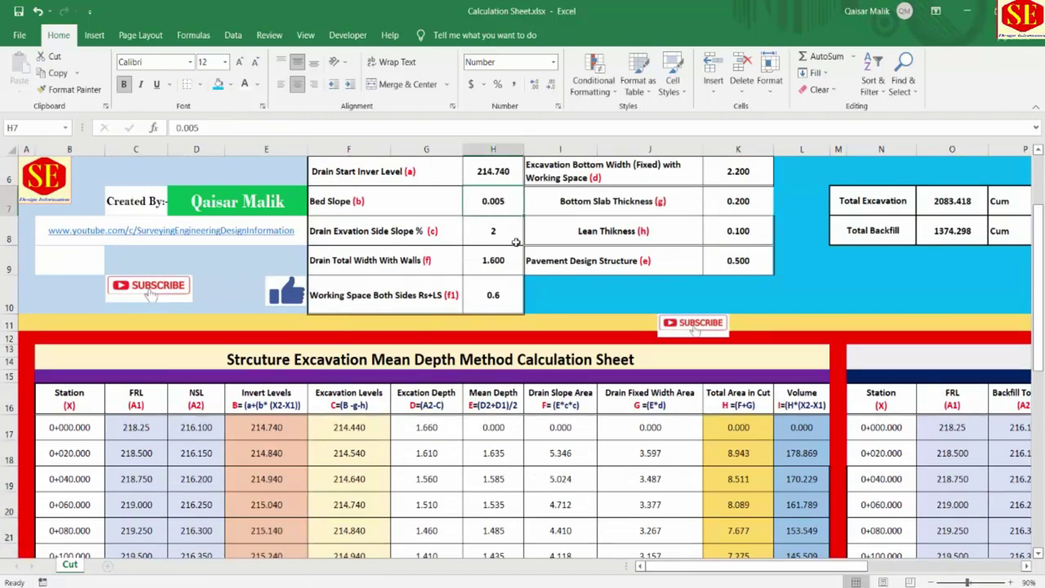
pyautogui.write('0.001')
pyautogui.press('Return')
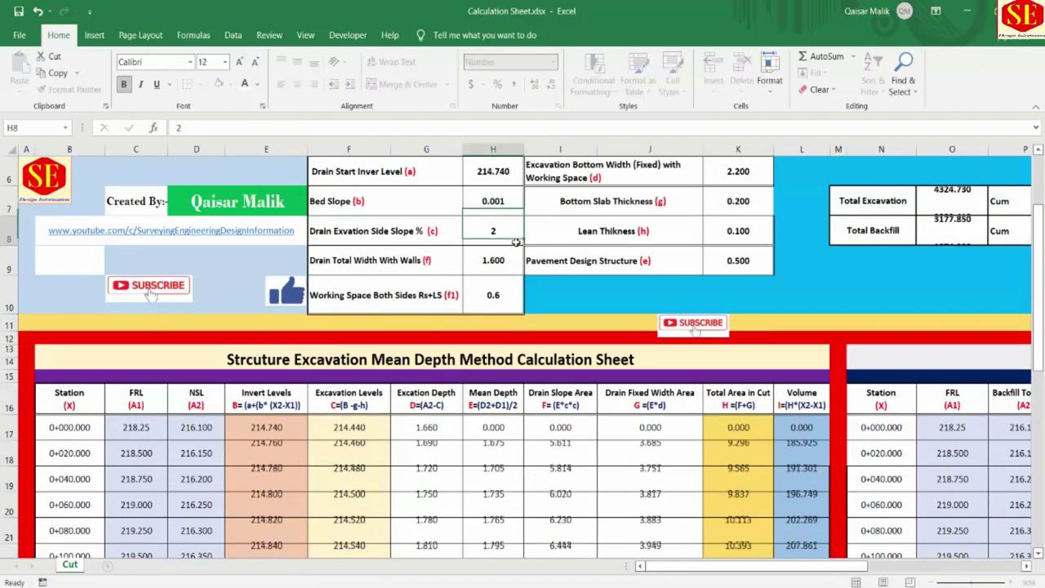
pyautogui.click(490, 201)
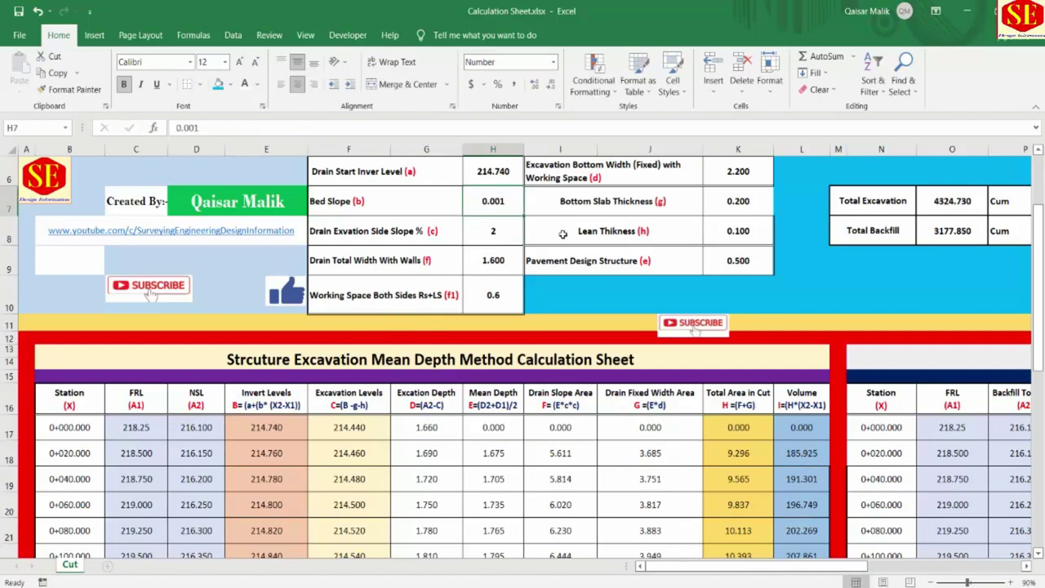
# Try a drain start invert level of 215 in the input data and undo the change
pyautogui.click(501, 171)
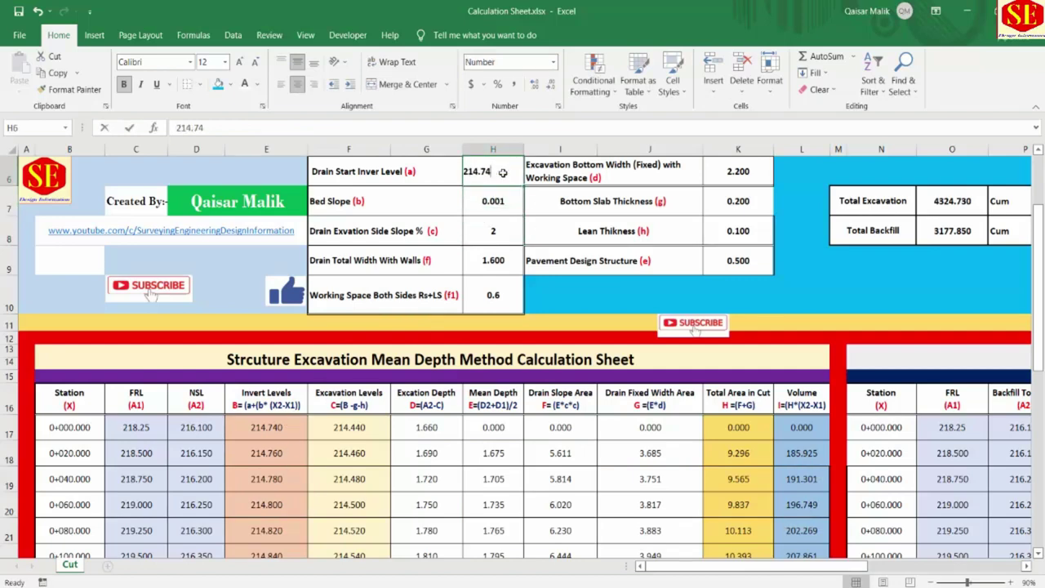
pyautogui.write('215')
pyautogui.press('Return')
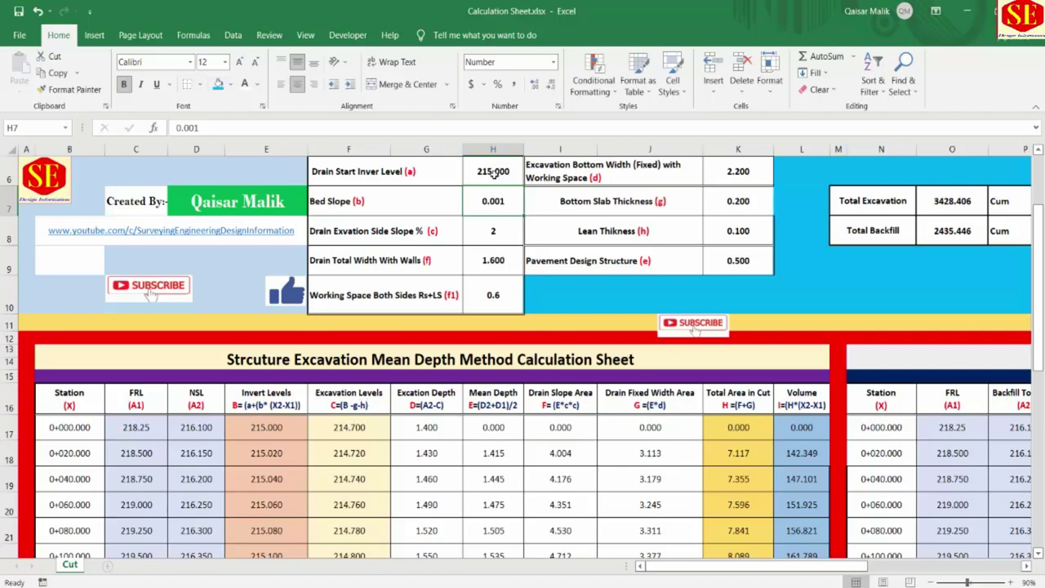
pyautogui.hotkey('ctrl', 'z')
# Set the bed slope in the input data back to 0.005
pyautogui.click(511, 207)
pyautogui.press('F2')
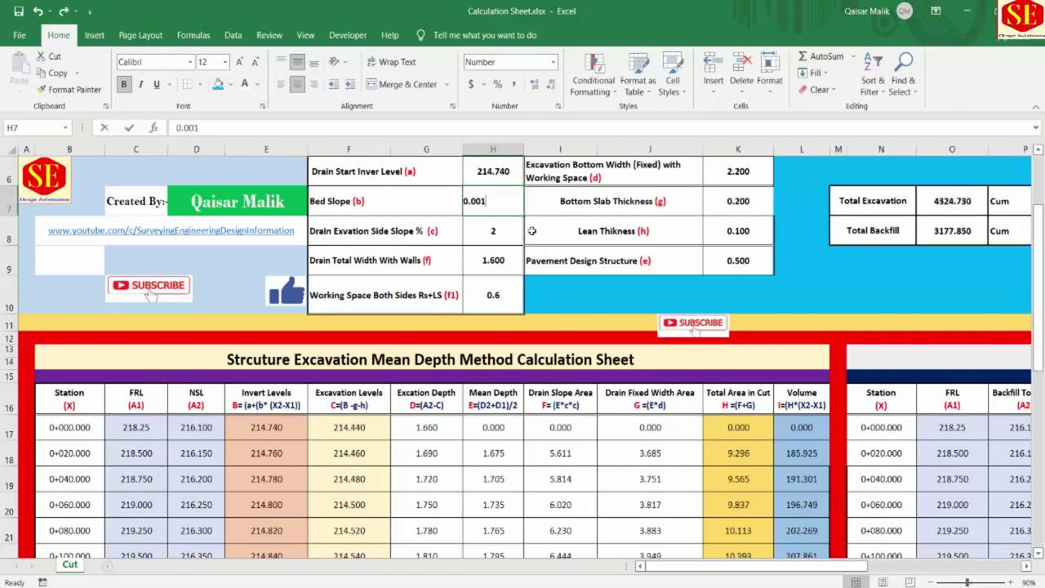
pyautogui.press('BackSpace')
pyautogui.write('5')
pyautogui.press('Return')
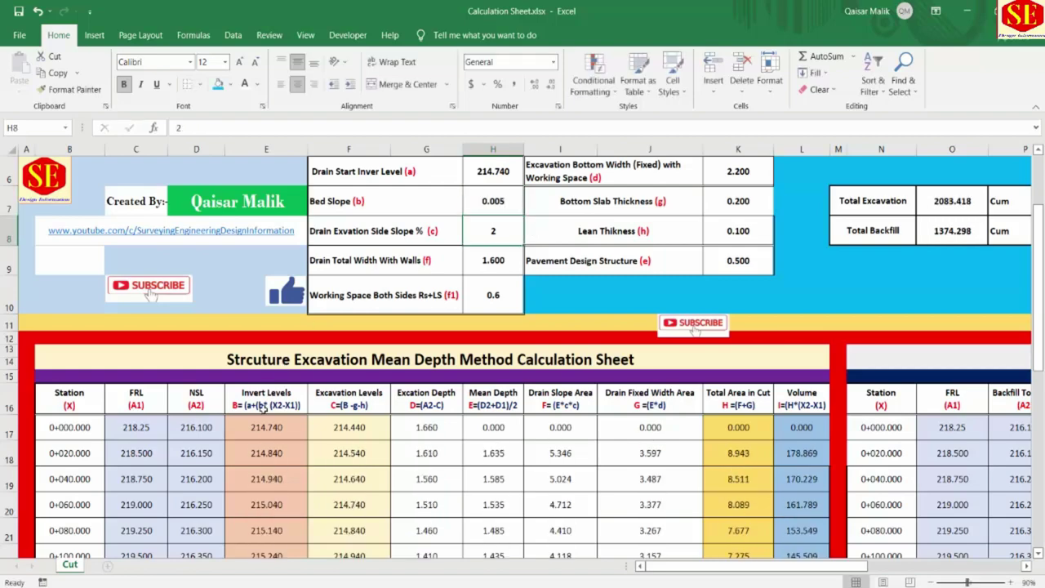
# Review the station 0+000 invert level and the slab and lean thickness inputs, and return from the drain section PDF to the Excel sheet
pyautogui.scroll(-3, 266, 409)
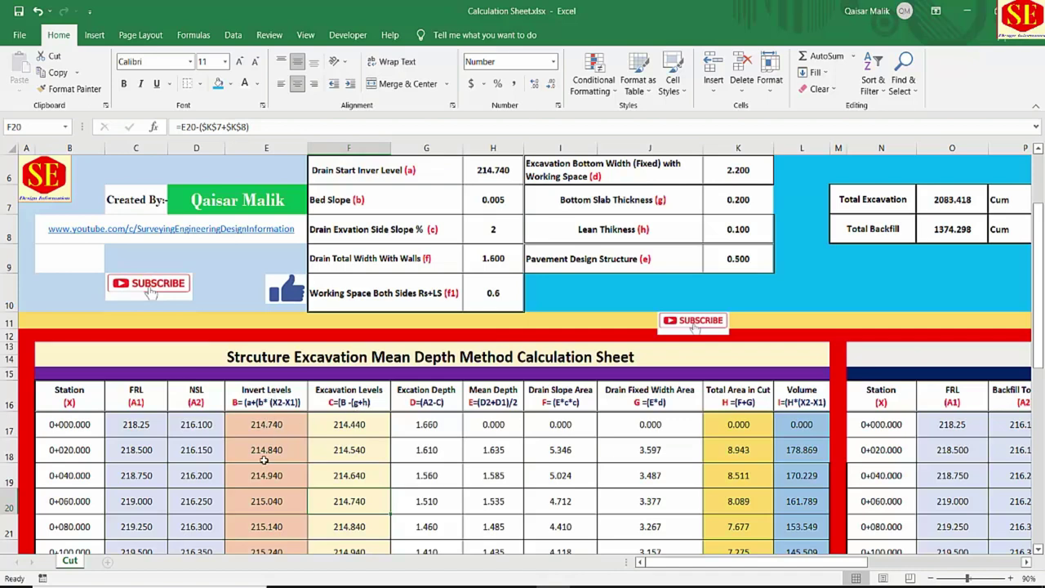
pyautogui.click(269, 426)
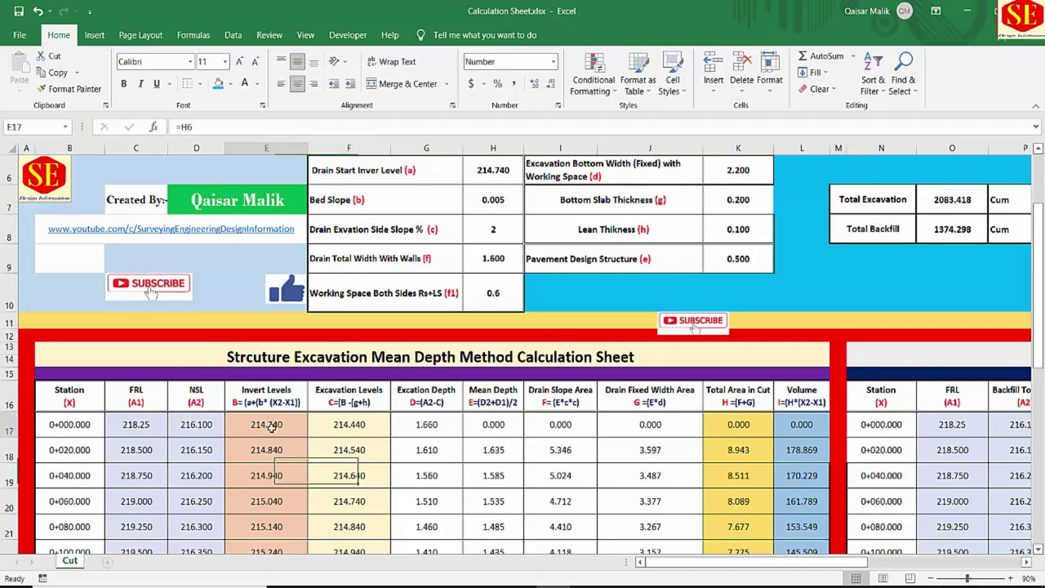
pyautogui.click(744, 197)
pyautogui.click(743, 221)
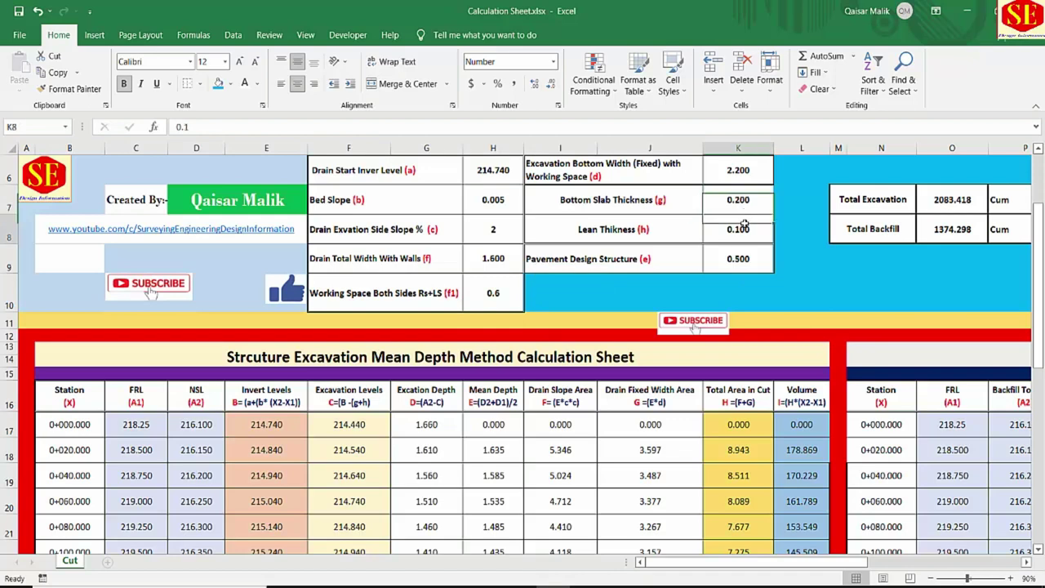
pyautogui.click(741, 206)
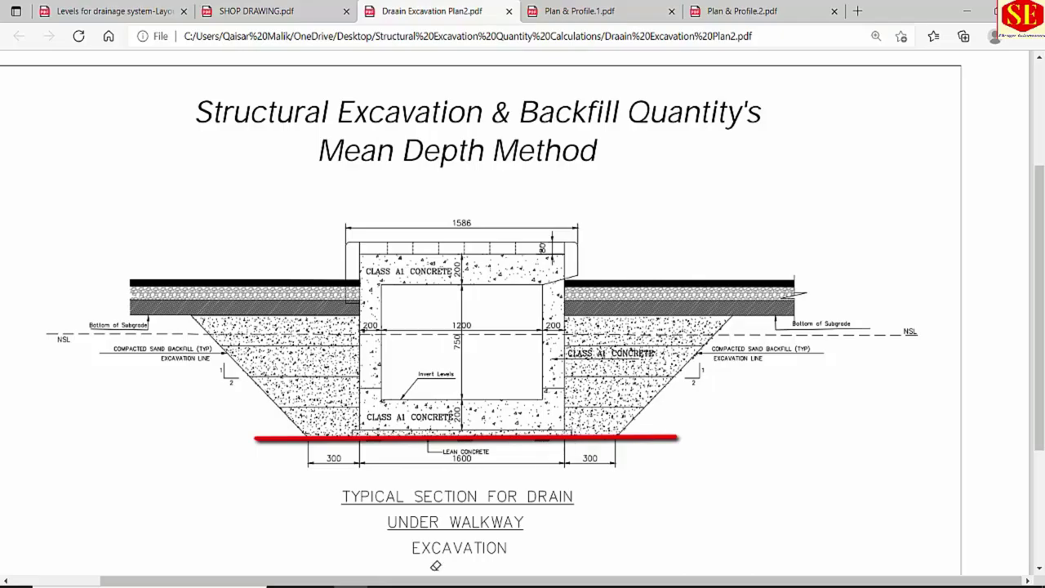
pyautogui.click(552, 586)
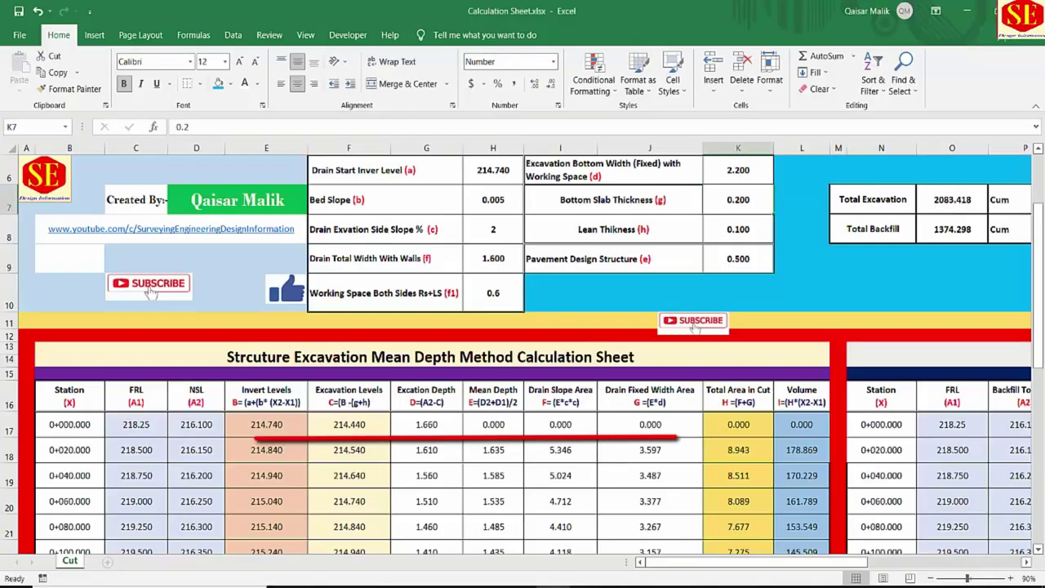
# Clear all values in the Excavation Levels column, from station 0+000 downwards
pyautogui.click(372, 448)
pyautogui.hotkey('ctrl', 'shift', 'Down')
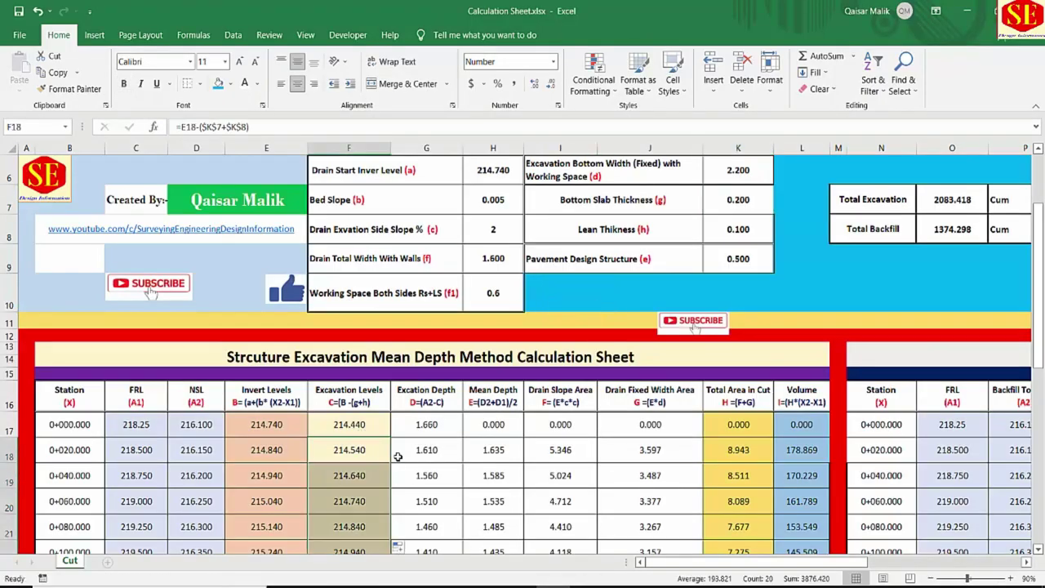
pyautogui.press('Delete')
pyautogui.click(372, 423)
pyautogui.press('Delete')
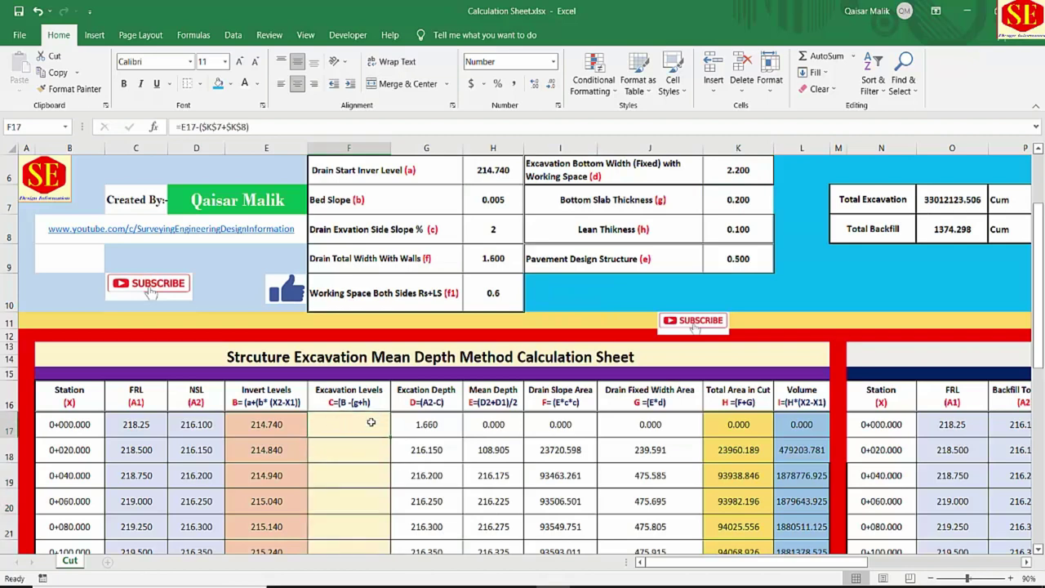
# Enter the excavation level at station 0+000 as invert level minus slab and lean thickness, =E17-(K7+K8)
pyautogui.write('=')
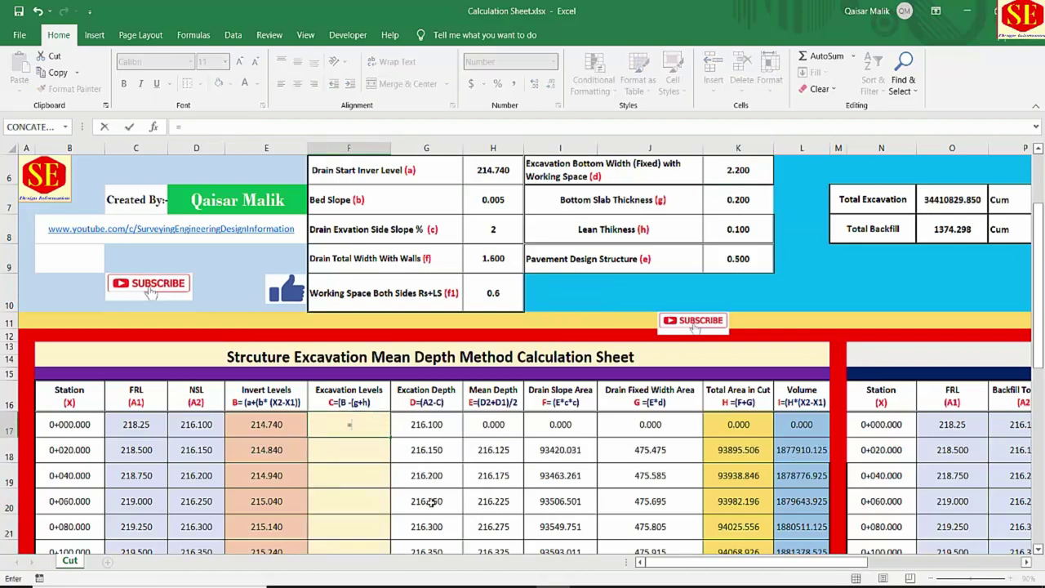
pyautogui.click(255, 430)
pyautogui.write('-(')
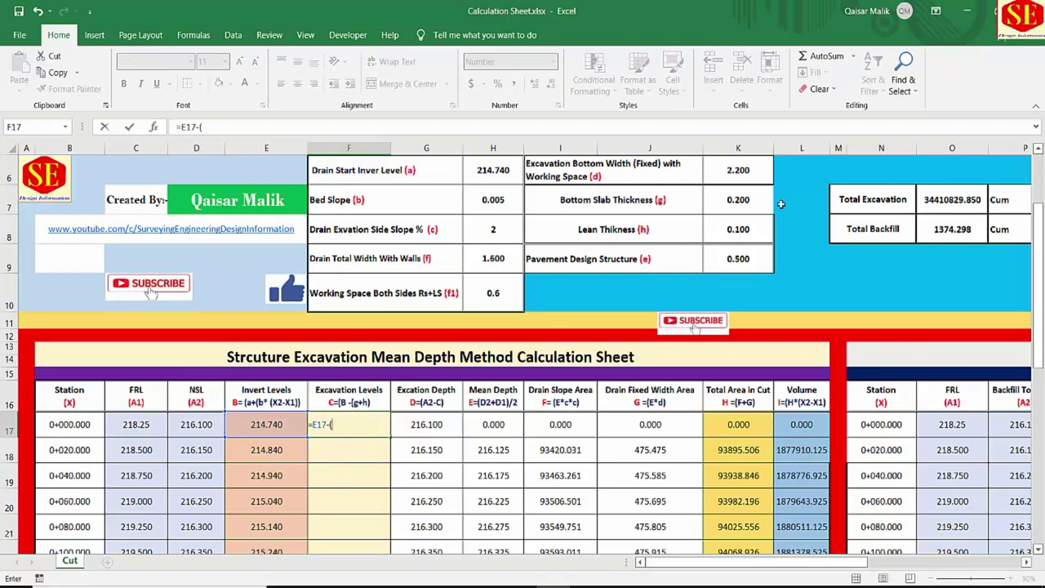
pyautogui.click(749, 200)
pyautogui.write('+')
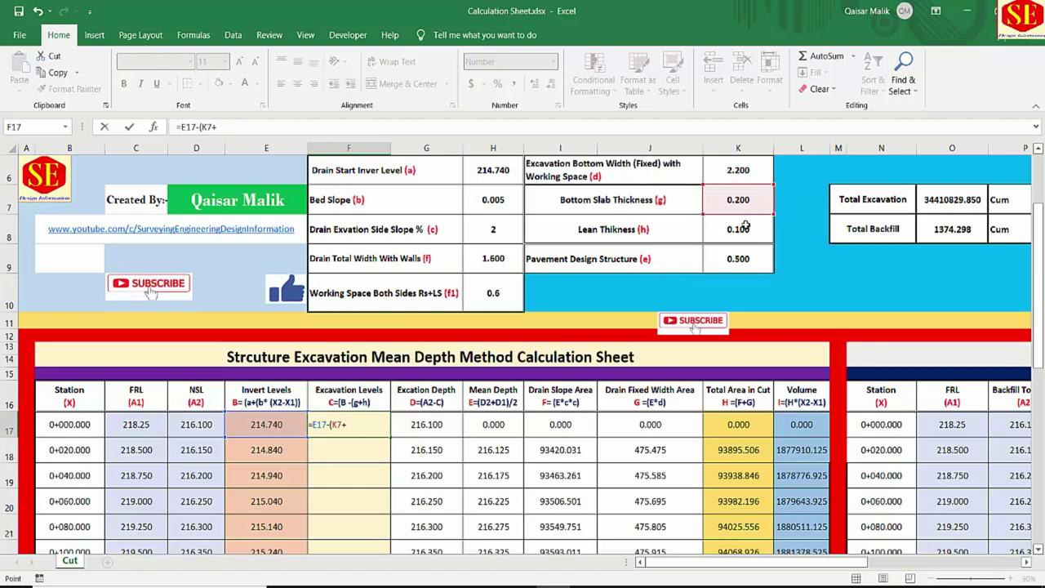
pyautogui.click(744, 227)
pyautogui.write(')')
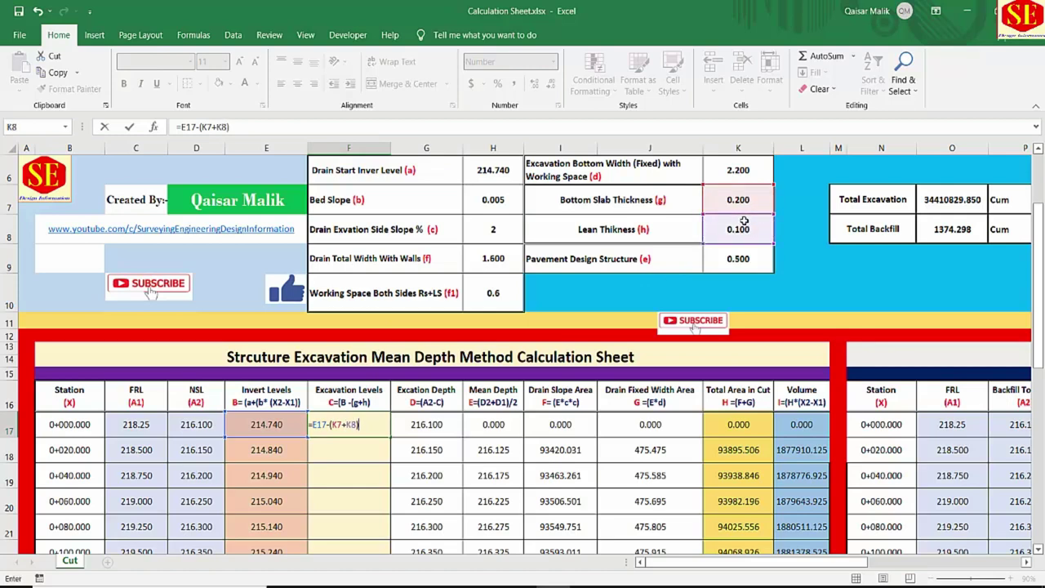
pyautogui.scroll(-1, 379, 431)
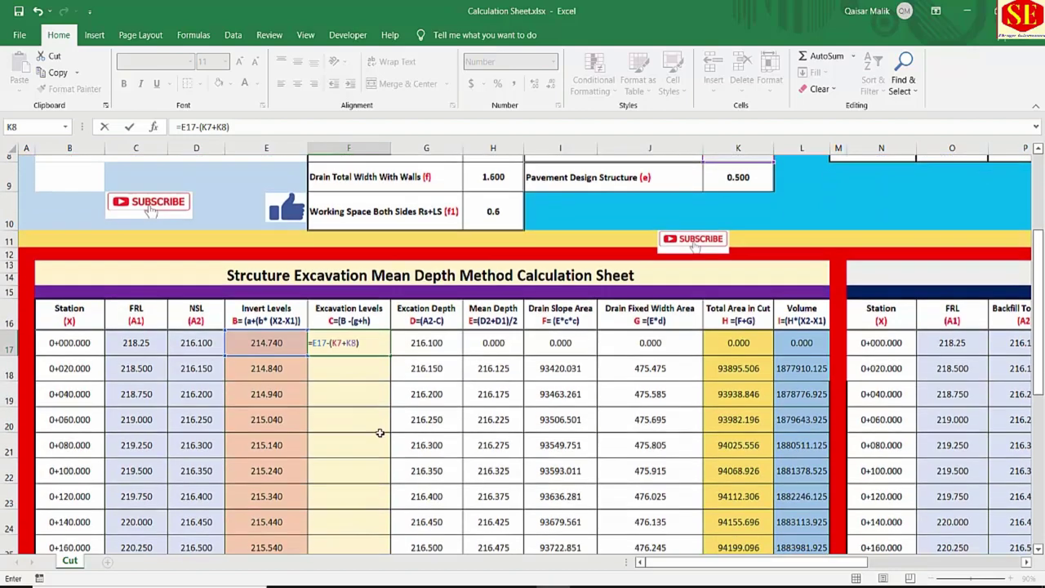
pyautogui.press('Return')
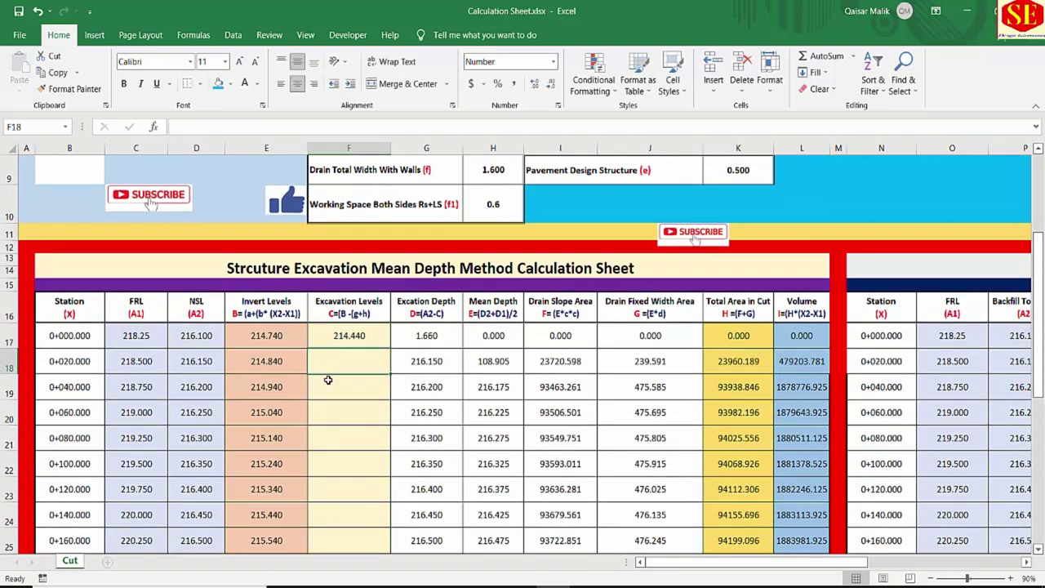
# Write the excavation level formula at station 0+020 as =E18-(K7+K8)
pyautogui.write('=')
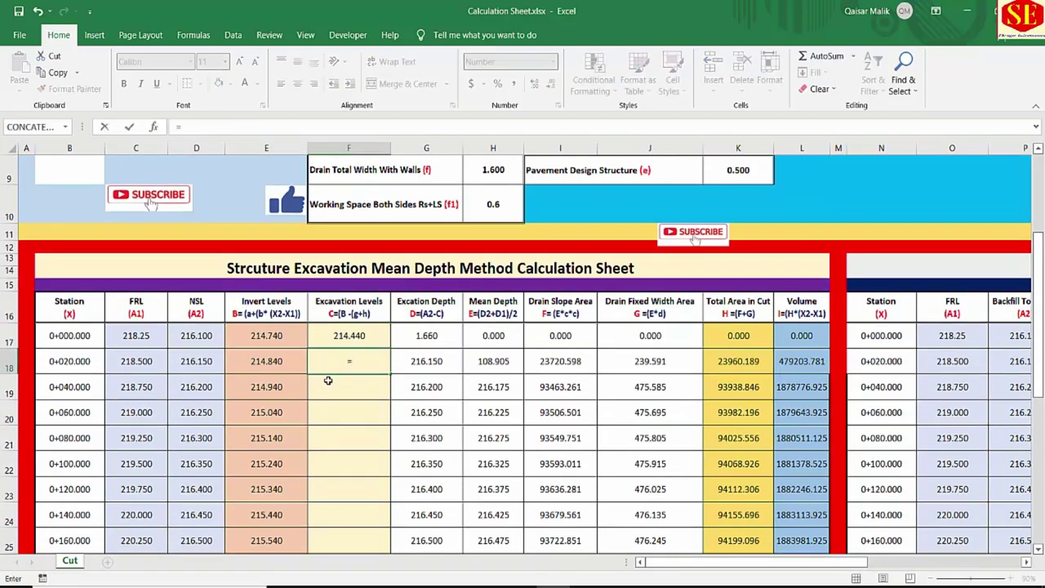
pyautogui.click(280, 363)
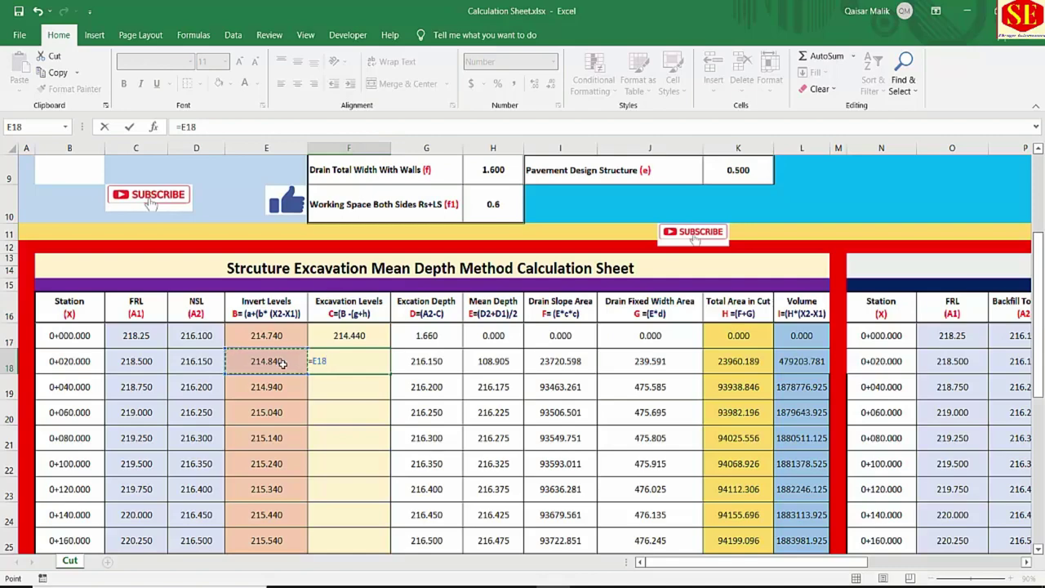
pyautogui.write('-(')
pyautogui.scroll(1, 576, 415)
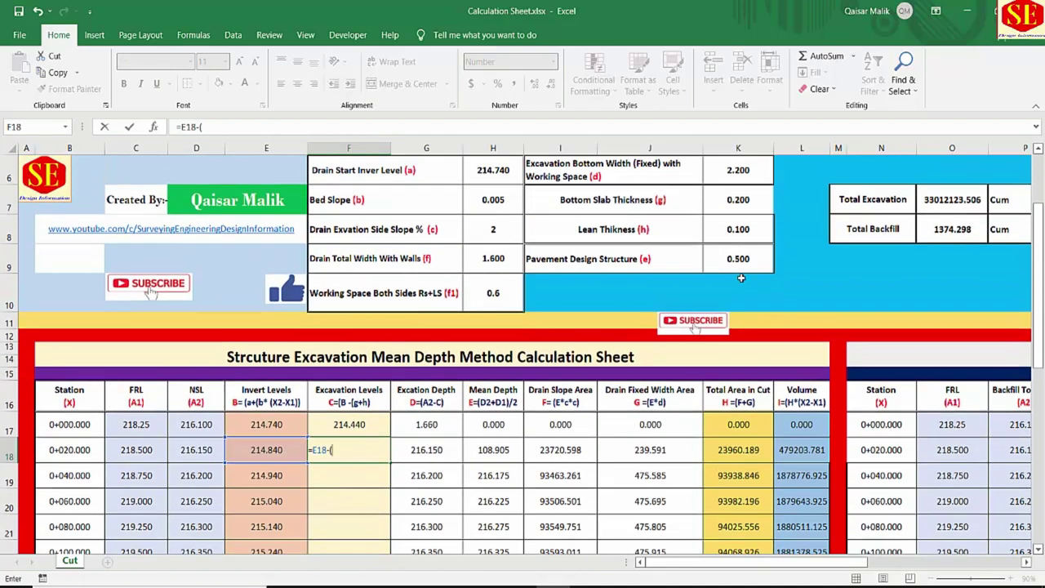
pyautogui.click(741, 202)
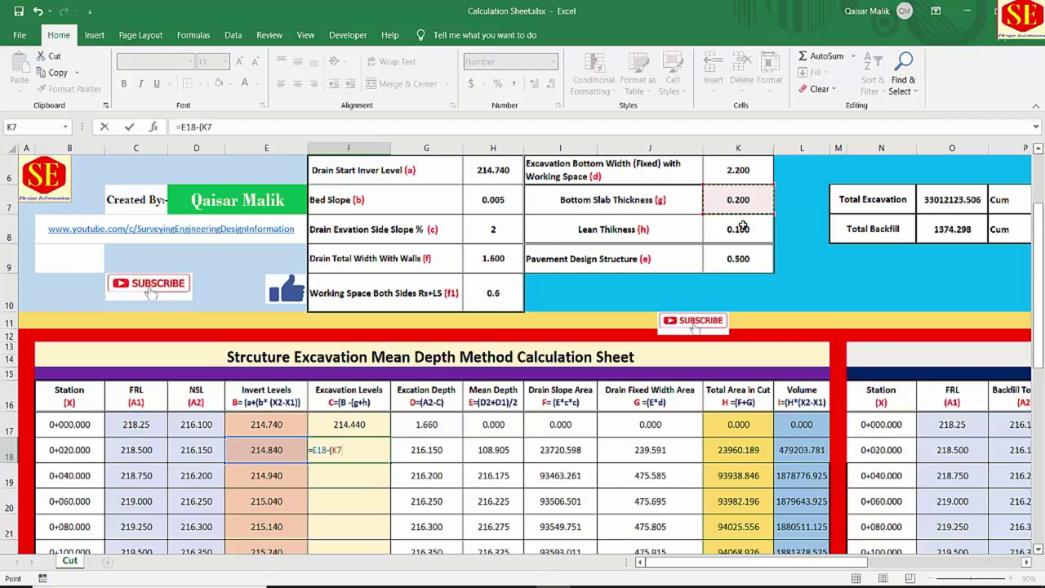
pyautogui.write('+')
pyautogui.click(744, 228)
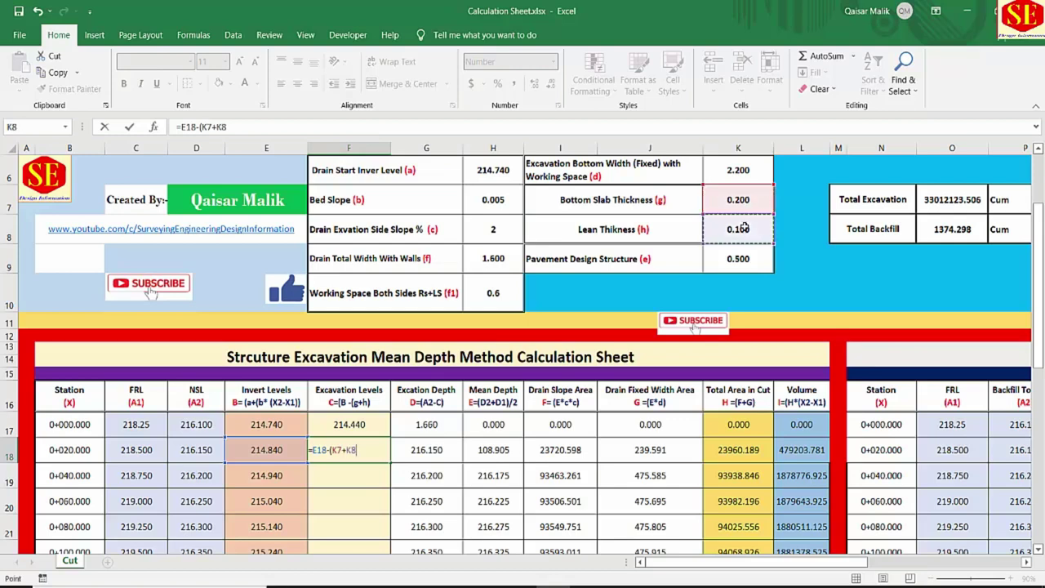
pyautogui.write(')')
# Make both thickness references absolute, =E18-($K$7+$K$8), and fill the formula down the Excavation Levels column
pyautogui.click(333, 451)
pyautogui.press('F4')
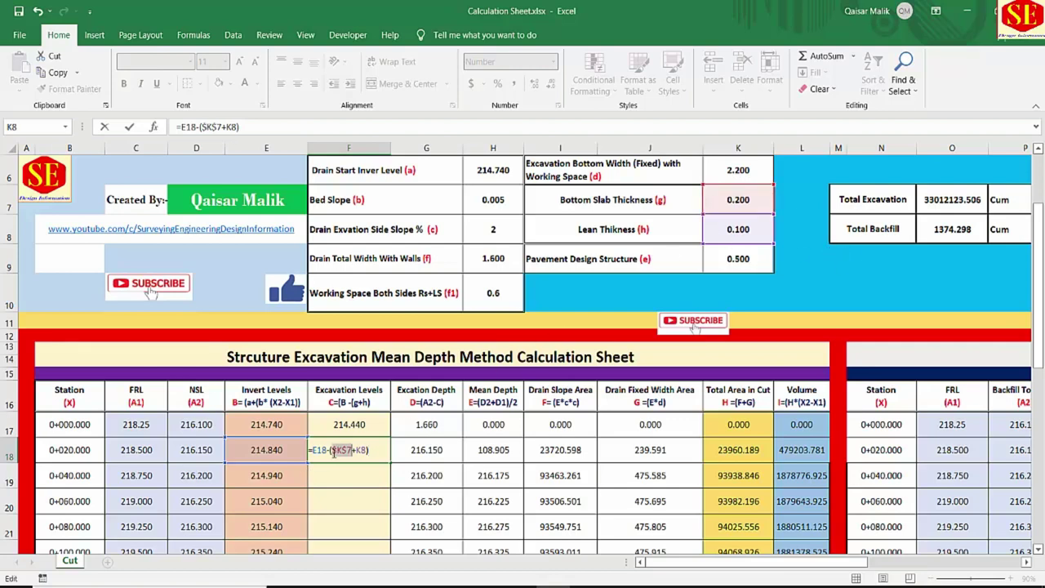
pyautogui.press('F4')
pyautogui.click(363, 450)
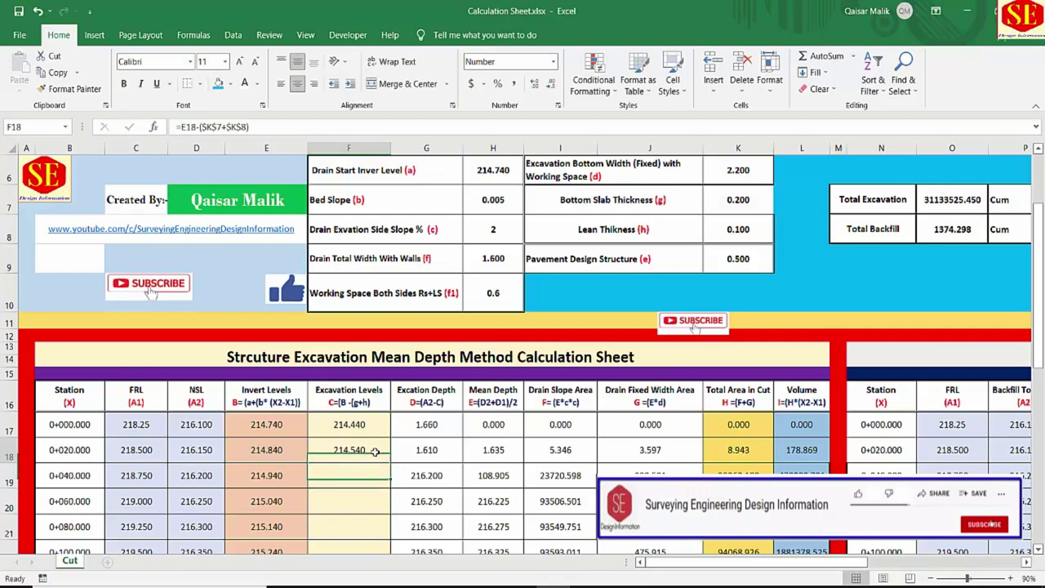
pyautogui.doubleClick(390, 462)
pyautogui.scroll(-5, 347, 269)
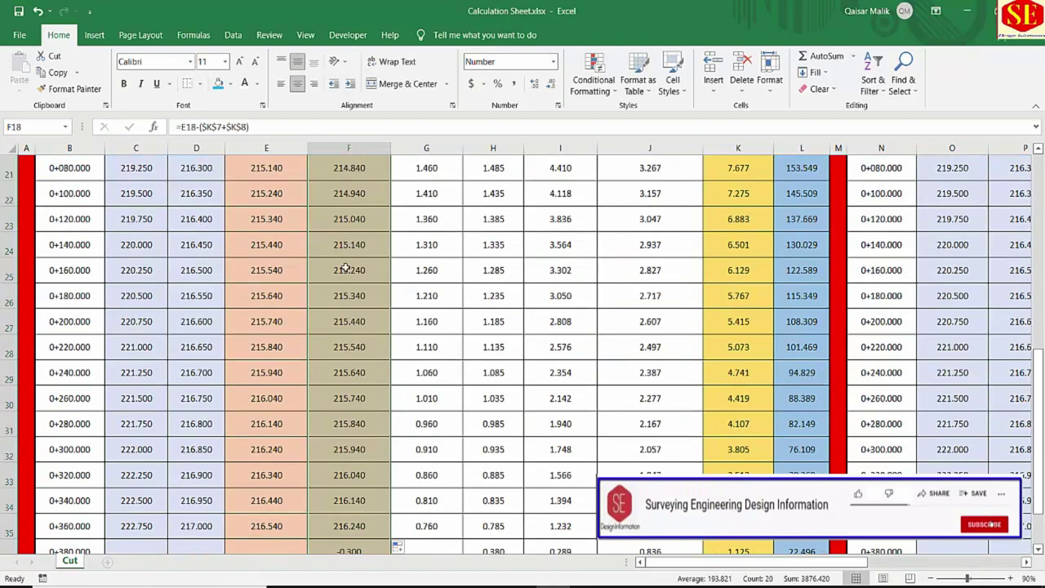
# Check the filled excavation level formula at station 0+360 and compare the Excavation Levels heading with the slab and lean thickness inputs
pyautogui.scroll(-1, 334, 421)
pyautogui.doubleClick(343, 443)
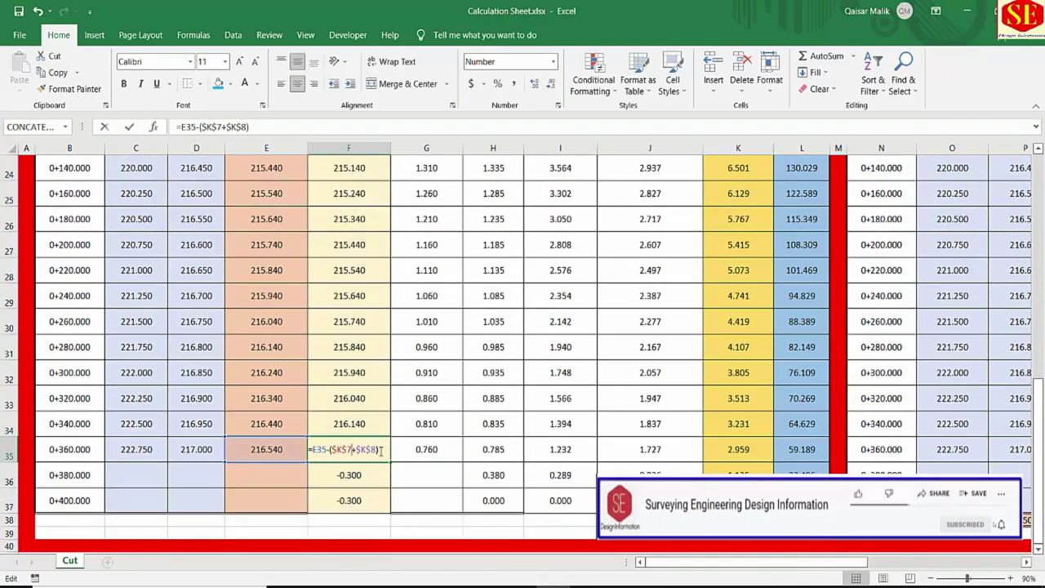
pyautogui.scroll(6, 408, 453)
pyautogui.scroll(2, 472, 459)
pyautogui.scroll(-4, 333, 272)
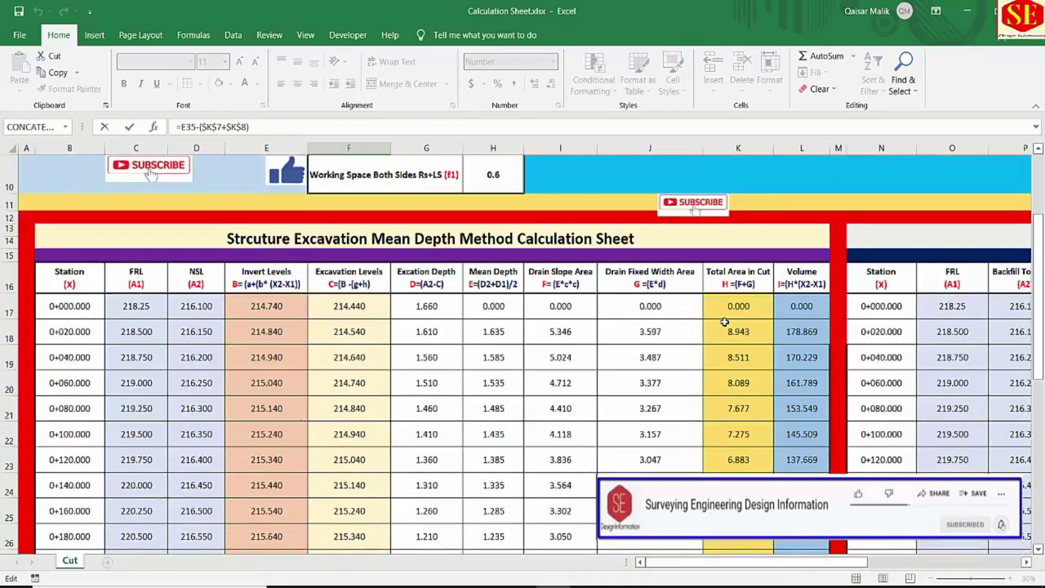
pyautogui.scroll(-2, 397, 311)
pyautogui.scroll(5, 397, 342)
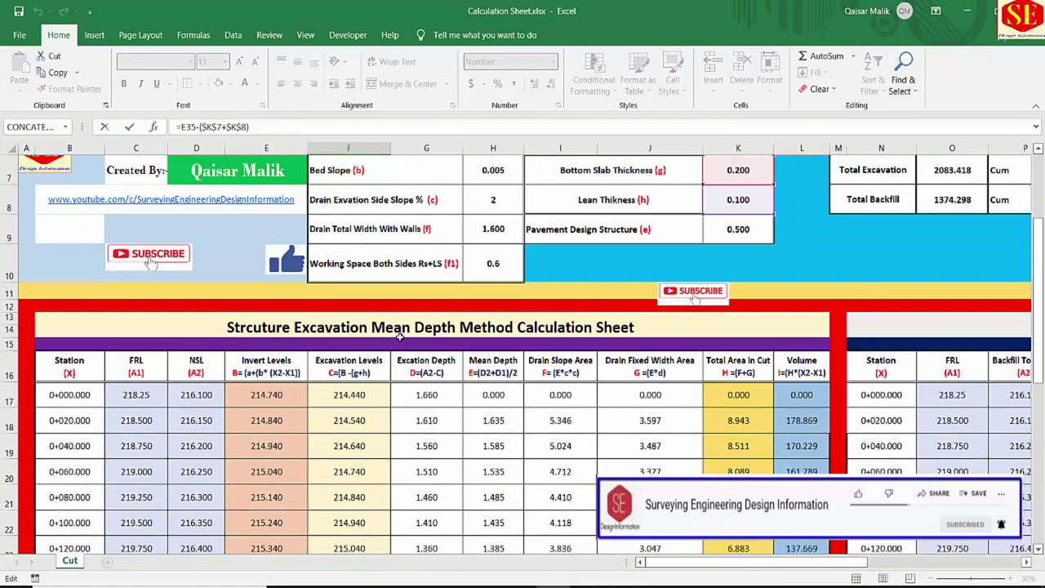
pyautogui.press('Escape')
pyautogui.scroll(-6, 381, 331)
pyautogui.scroll(7, 380, 346)
pyautogui.click(355, 398)
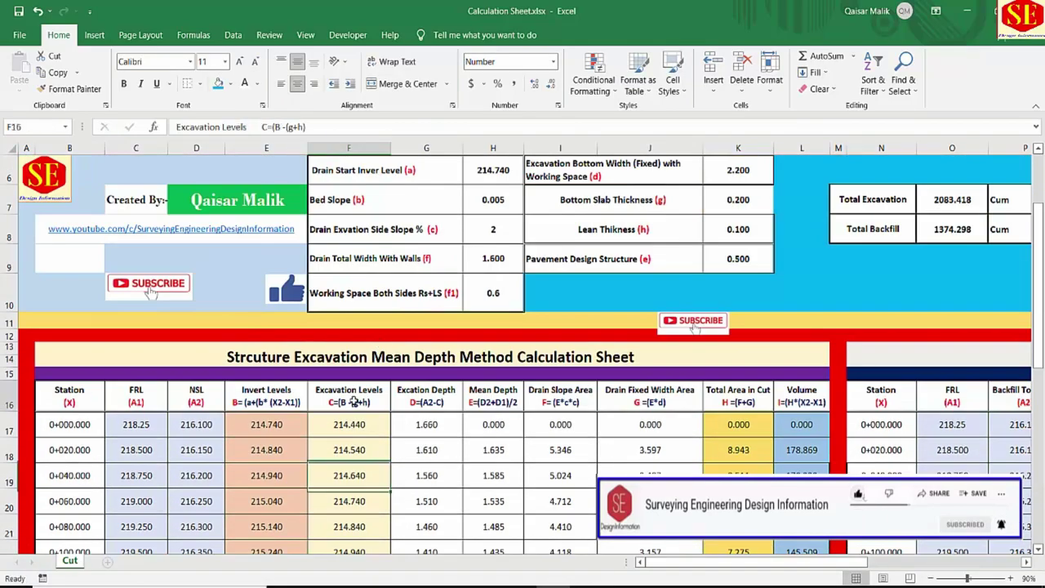
pyautogui.scroll(-2, 487, 398)
# Examine the excavation depth between the NSL and excavation level lines on the drain section in Draain Excavation Plan2.pdf, returning to the Excel sheet
pyautogui.click(422, 310)
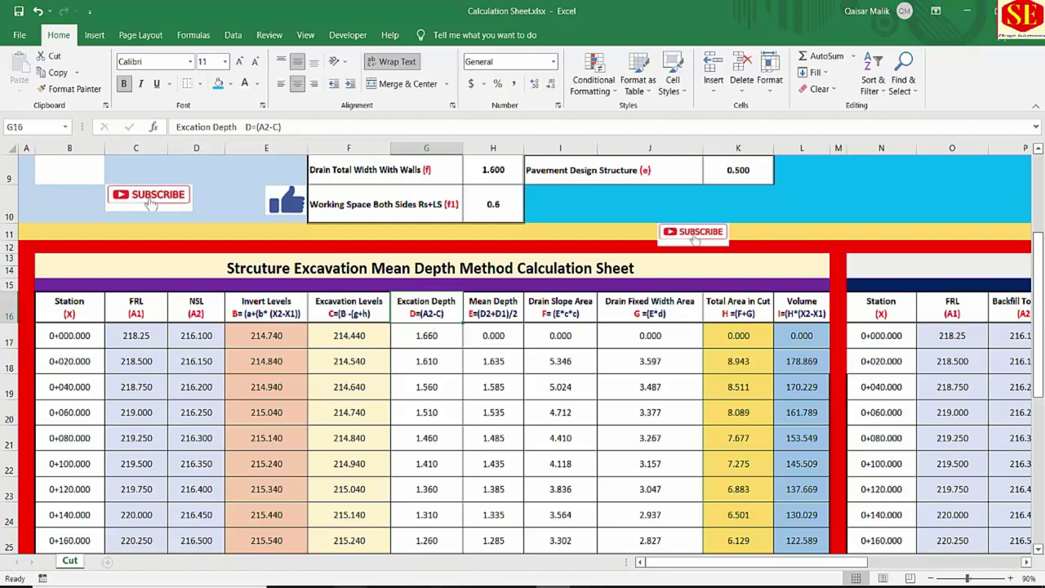
pyautogui.hotkey('alt', 'Tab')
pyautogui.moveTo(735, 335); pyautogui.dragTo(918, 334)
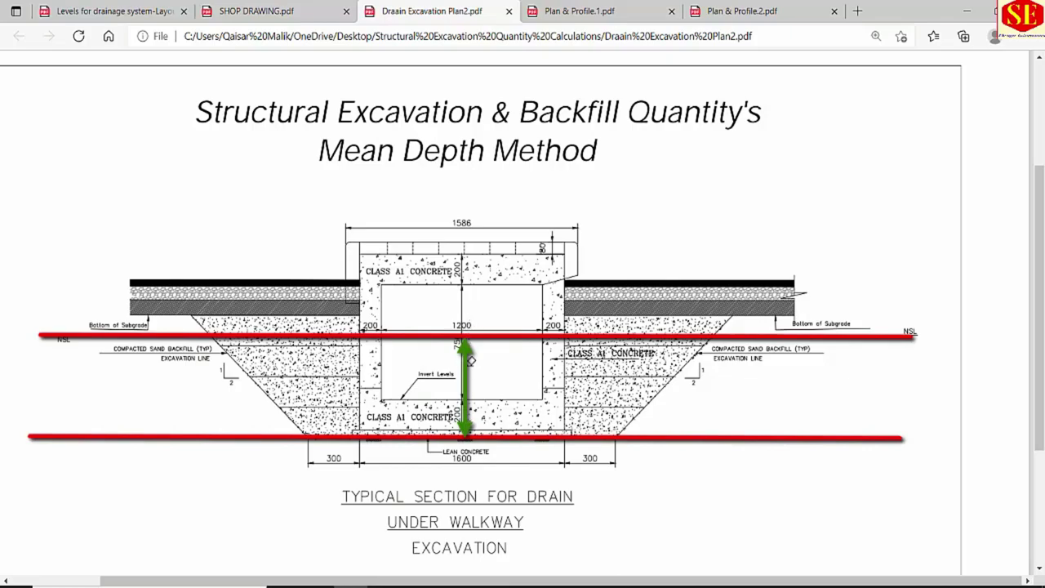
pyautogui.click(538, 584)
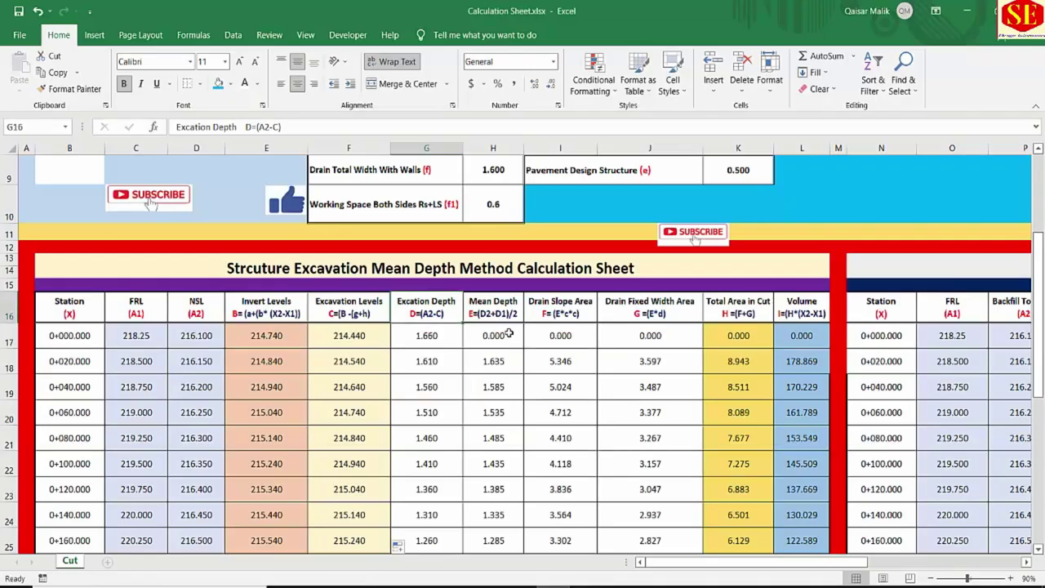
# Enter the excavation depth at station 0+000 as NSL minus excavation level, =D17-F17
pyautogui.click(439, 337)
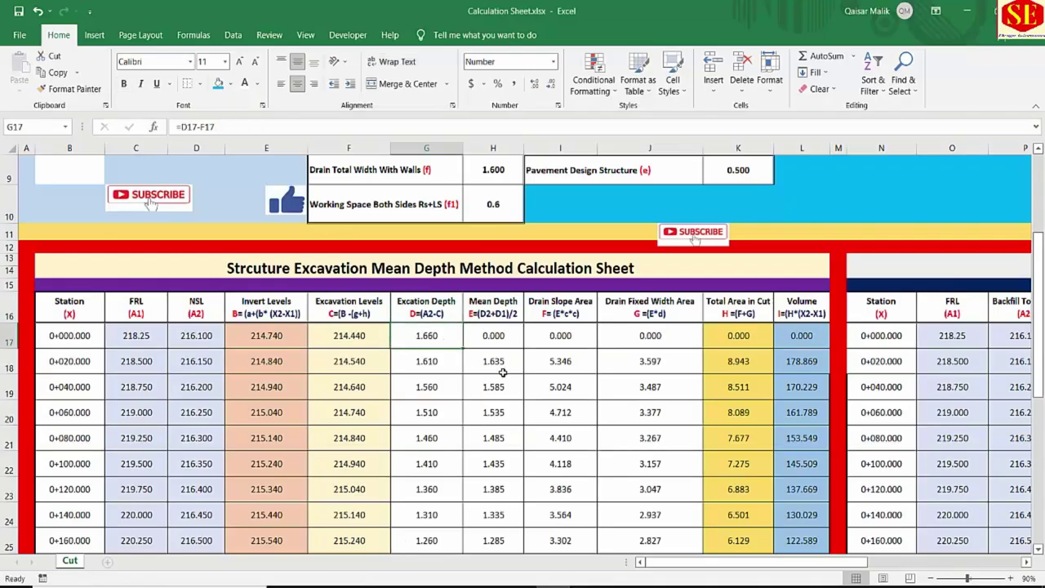
pyautogui.write('=')
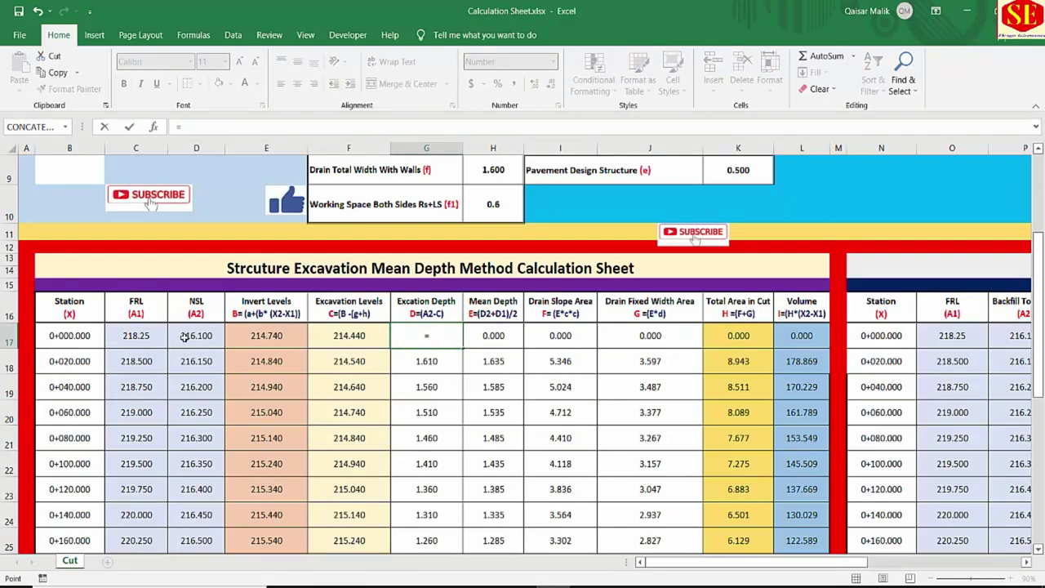
pyautogui.click(193, 336)
pyautogui.write('-')
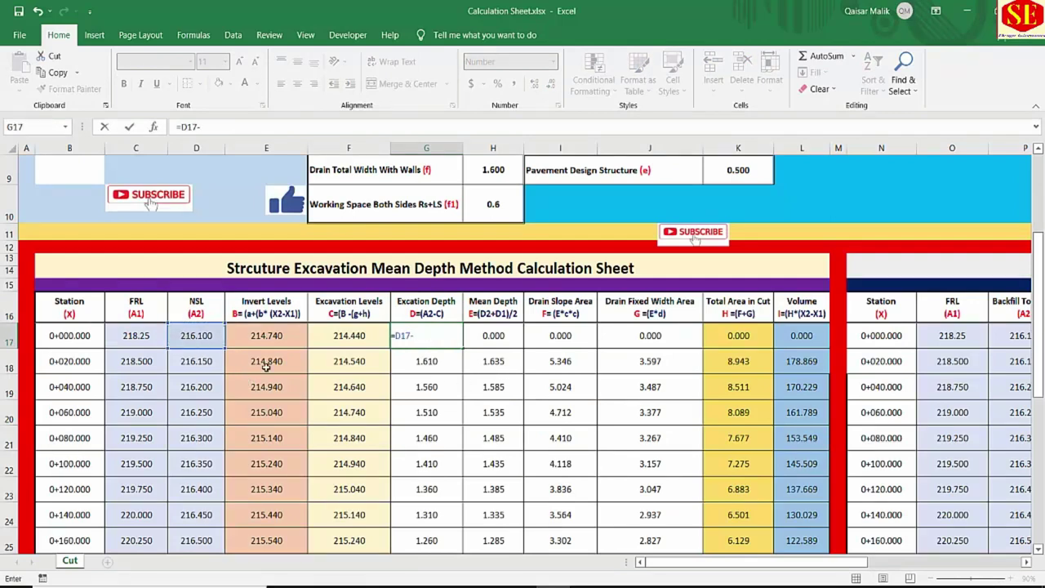
pyautogui.click(360, 339)
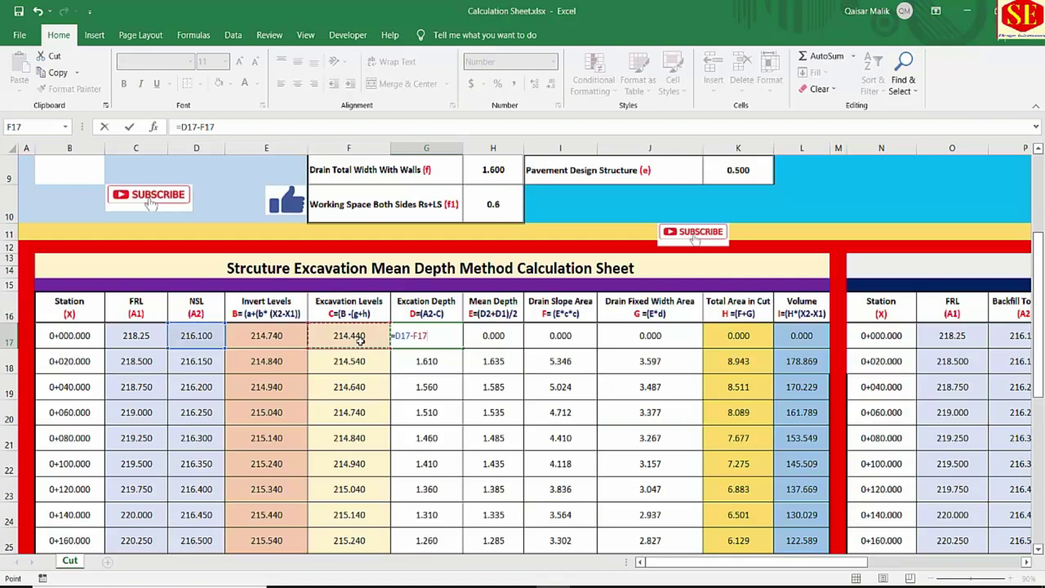
pyautogui.press('Return')
# Enter =D18-F18 as the excavation depth at station 0+020 and fill it down the column
pyautogui.write('=')
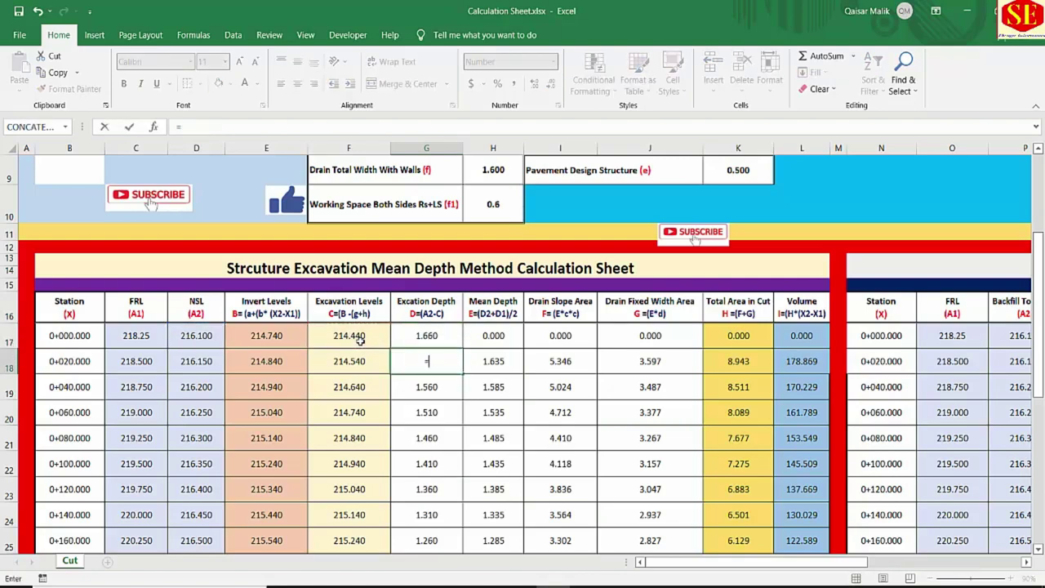
pyautogui.click(190, 362)
pyautogui.write('-')
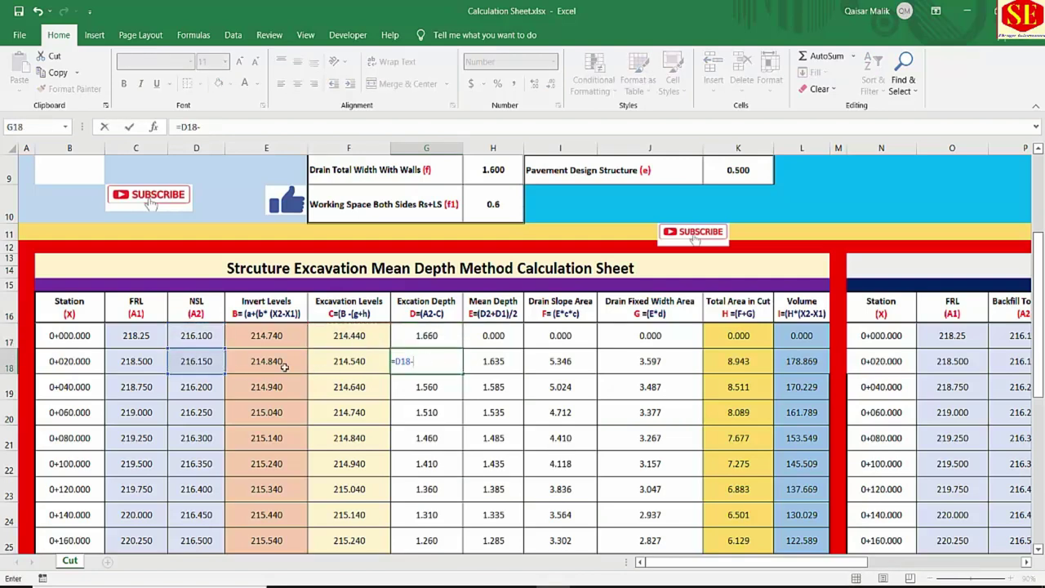
pyautogui.click(371, 361)
pyautogui.press('Return')
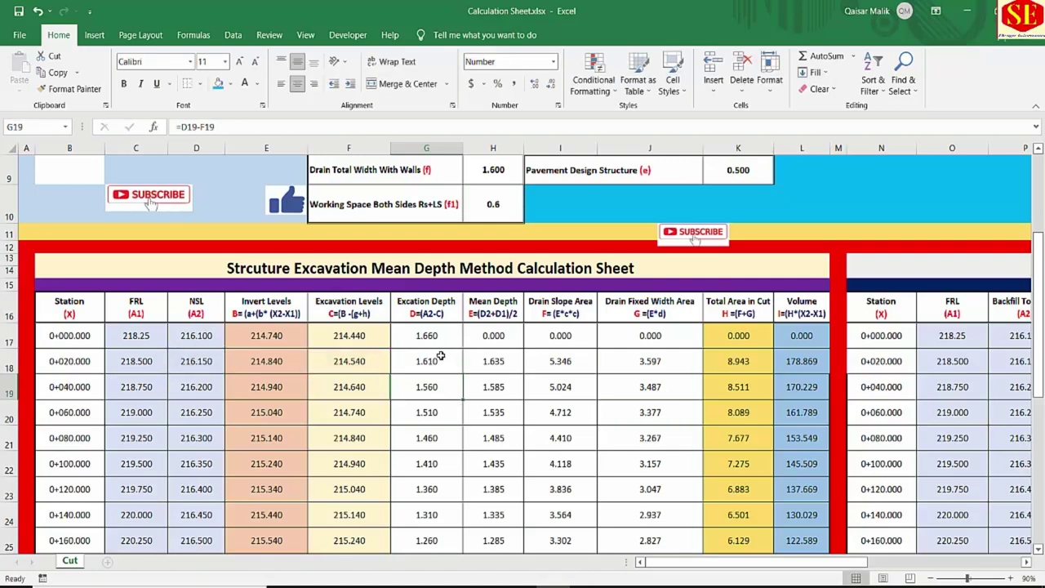
pyautogui.press('Up')
pyautogui.doubleClick(462, 373)
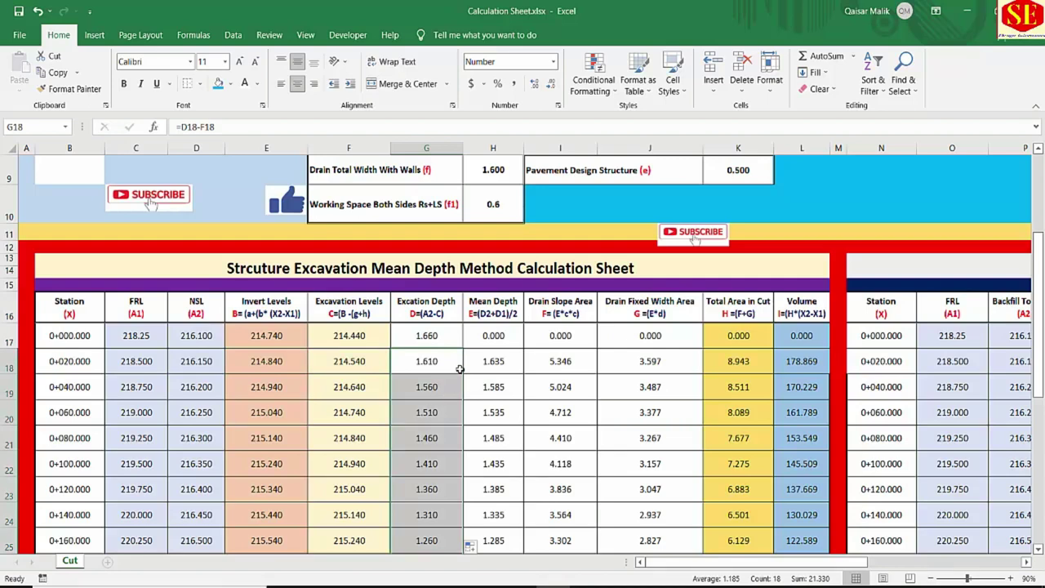
# Clear the Mean Depth column from station 0+000 downwards and enter 0 at station 0+000
pyautogui.click(505, 315)
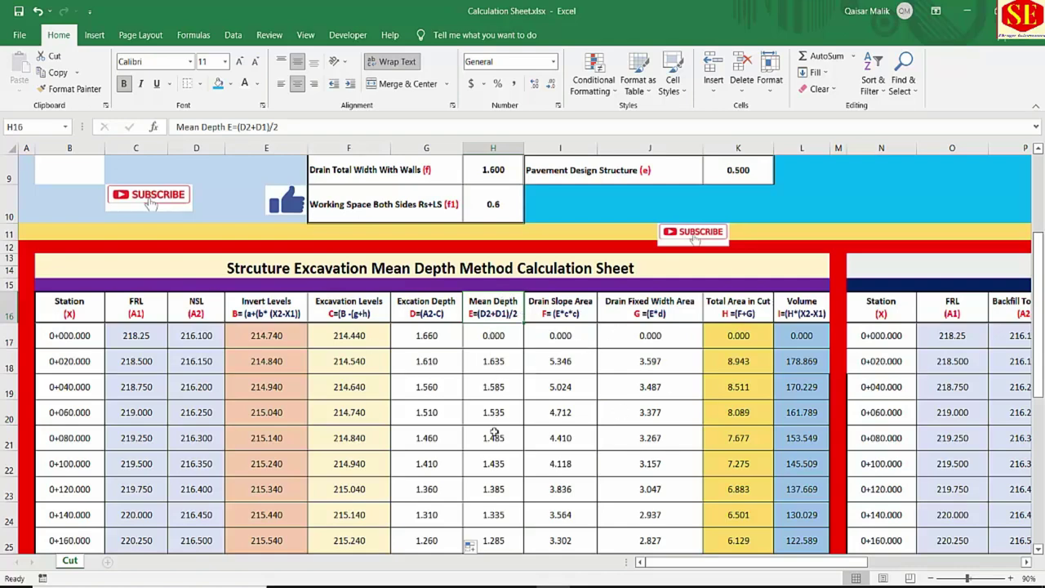
pyautogui.moveTo(499, 342); pyautogui.dragTo(500, 556)
pyautogui.press('Delete')
pyautogui.scroll(2, 527, 459)
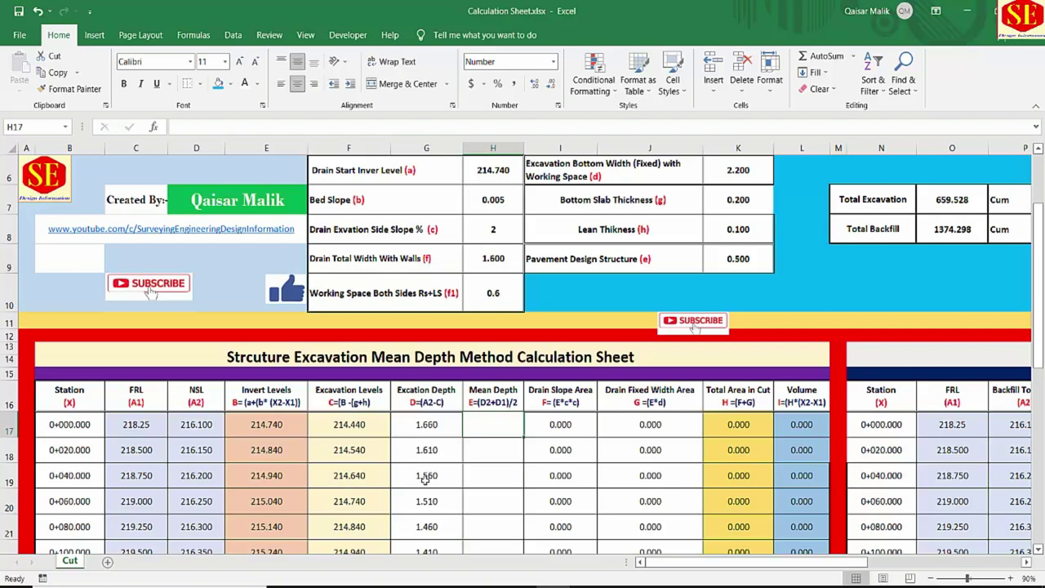
pyautogui.write('0')
pyautogui.press('Return')
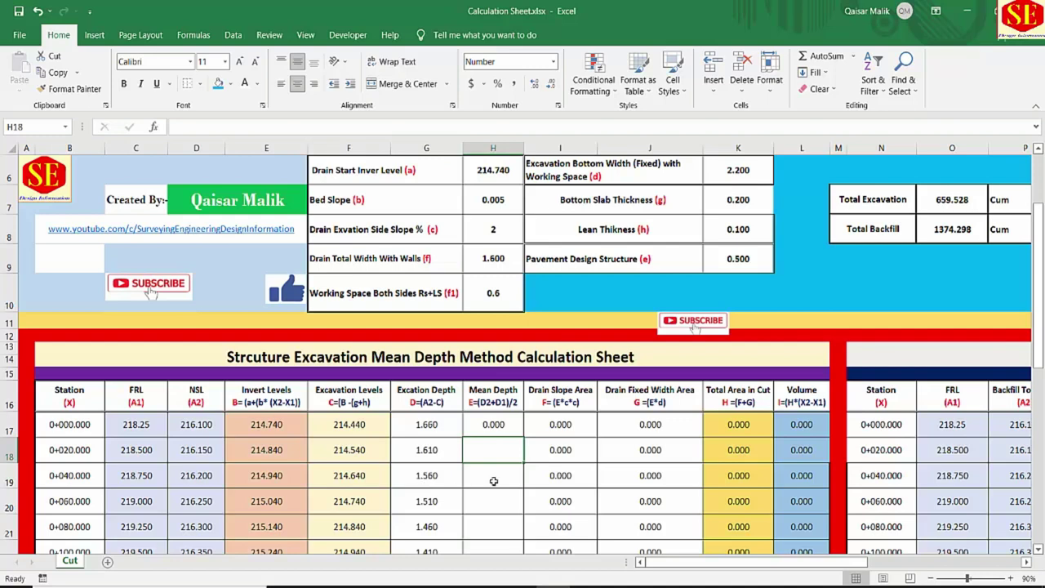
# Enter the mean depth at station 0+020 as the average of the first two excavation depths, =(G18+G17)/2
pyautogui.write('=')
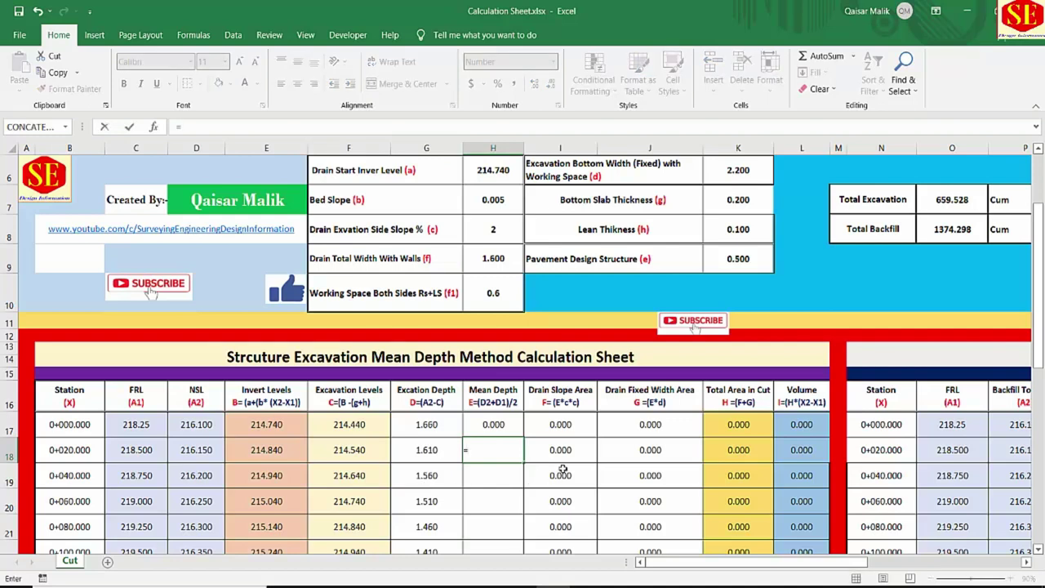
pyautogui.write('(')
pyautogui.click(425, 448)
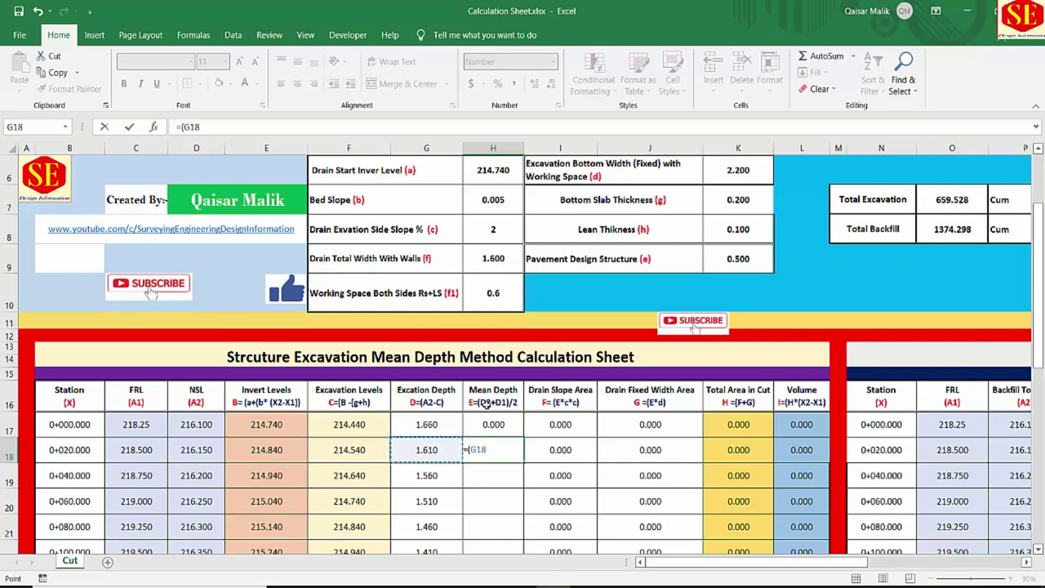
pyautogui.write('+')
pyautogui.click(438, 423)
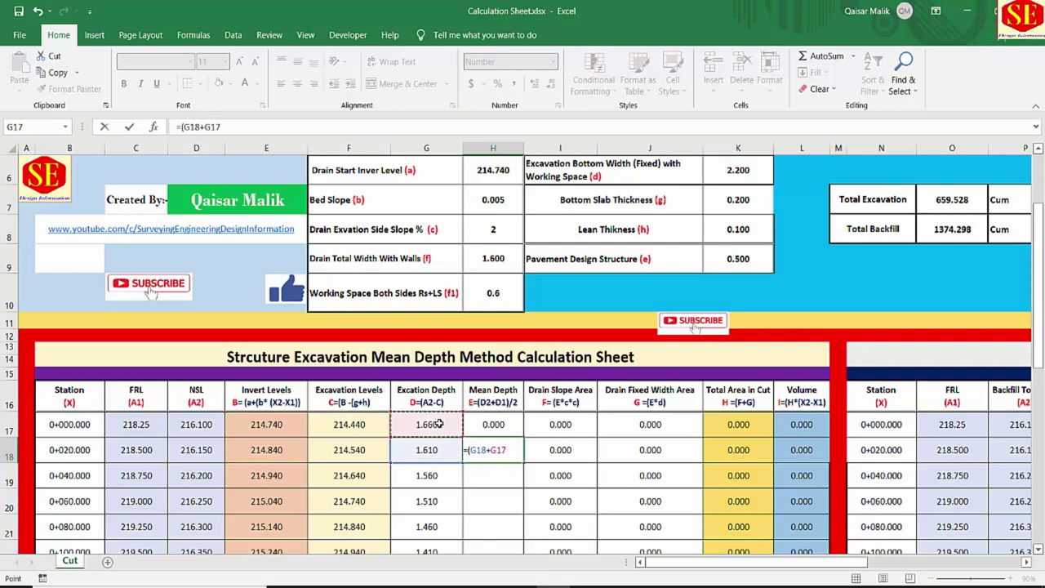
pyautogui.write(')/2')
pyautogui.scroll(-1, 562, 441)
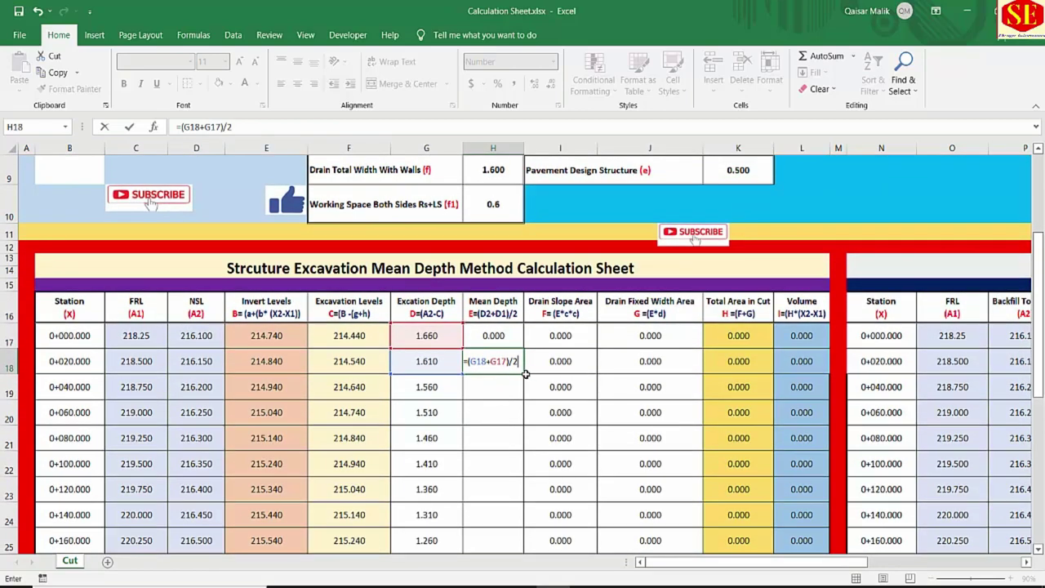
pyautogui.press('Return')
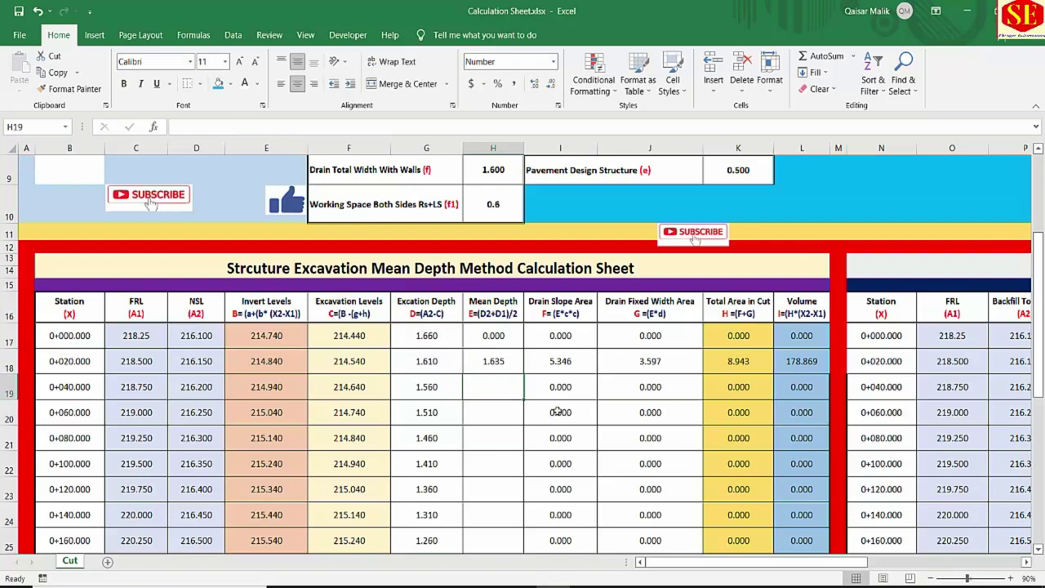
# Enter the mean depth at station 0+040 as =(G19+G18)/2
pyautogui.write('=')
pyautogui.click(426, 386)
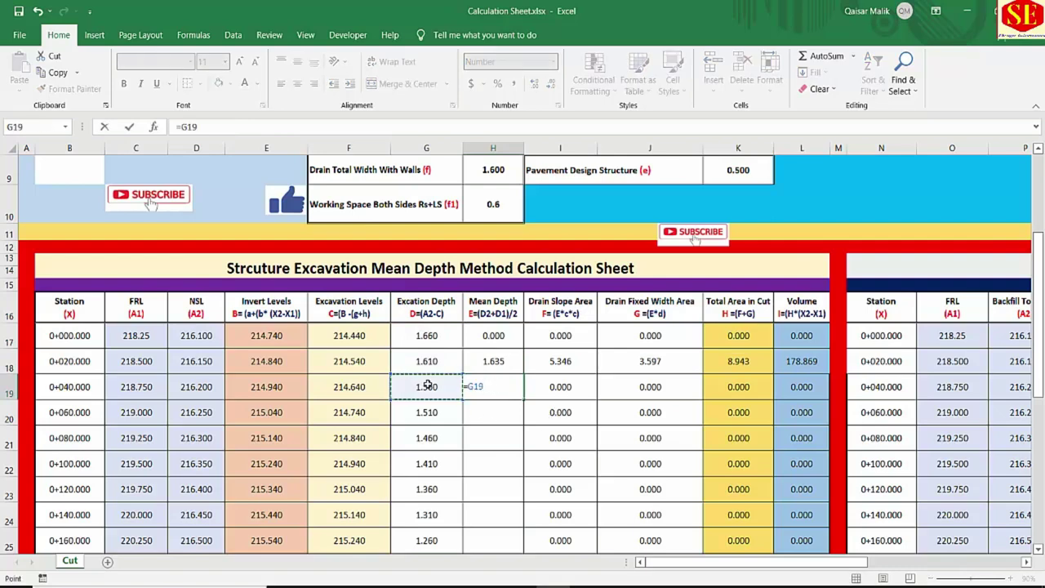
pyautogui.write('+')
pyautogui.click(425, 361)
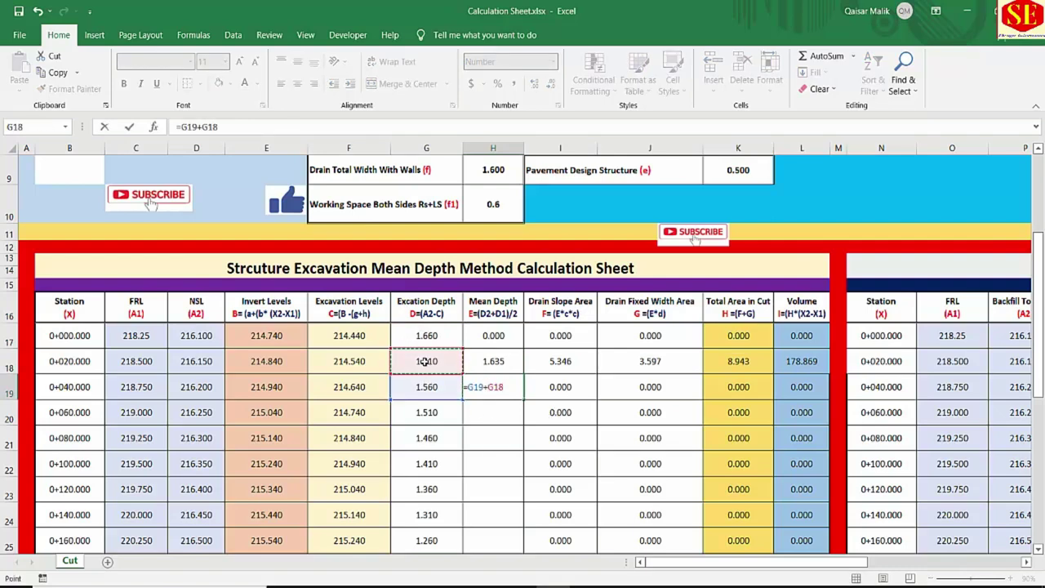
pyautogui.click(470, 387)
pyautogui.write('(')
pyautogui.press('End')
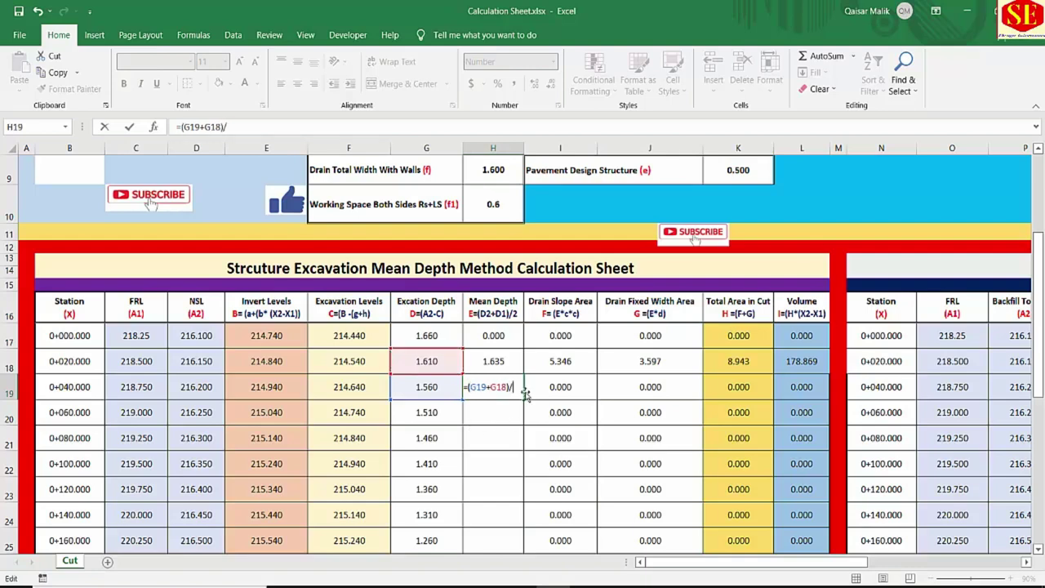
pyautogui.press('Return')
# Fill the mean depth formula from station 0+040 down the rest of the Mean Depth column
pyautogui.click(514, 389)
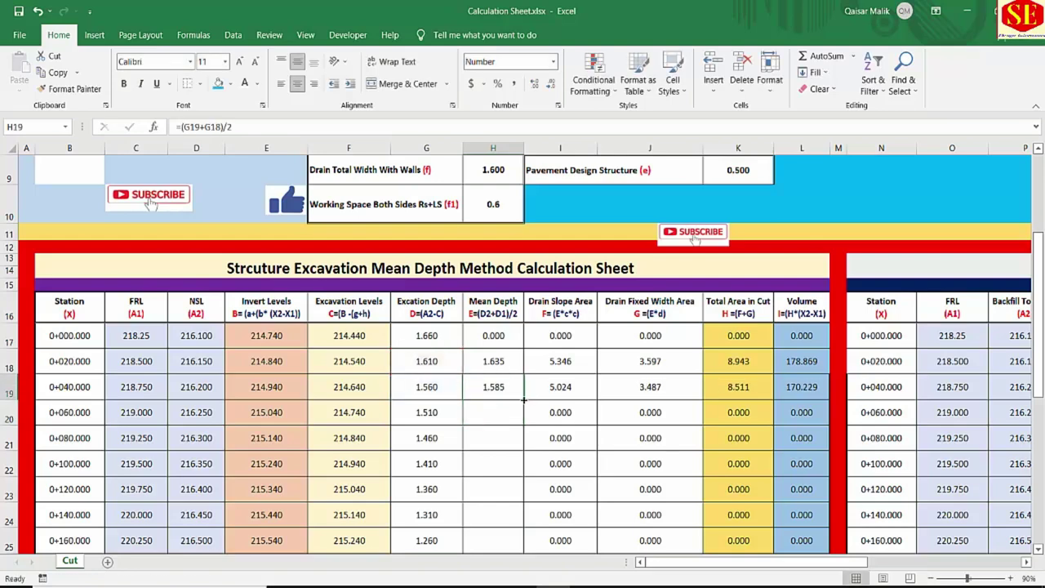
pyautogui.doubleClick(524, 400)
pyautogui.scroll(-2, 523, 399)
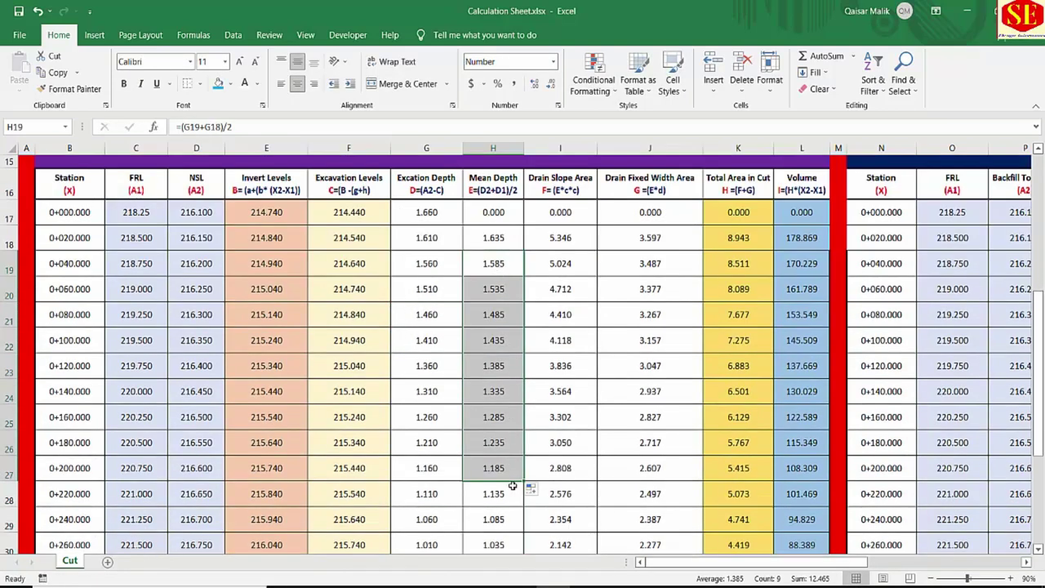
pyautogui.moveTo(511, 486); pyautogui.dragTo(512, 553)
pyautogui.scroll(-1, 497, 351)
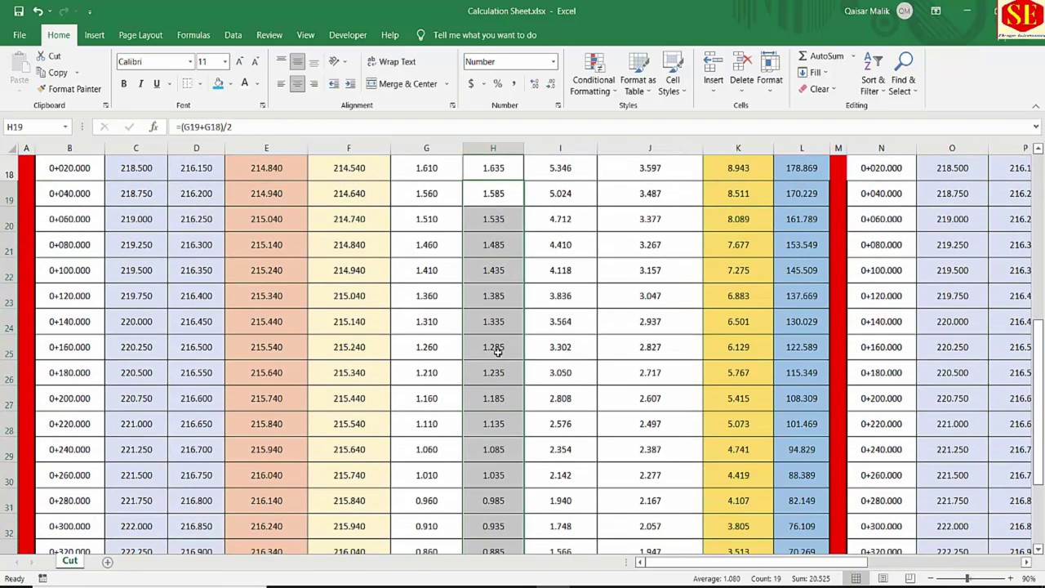
# Review the Mean Depth heading formula against the excavation depth cells of the first stations
pyautogui.scroll(3, 498, 351)
pyautogui.click(482, 312)
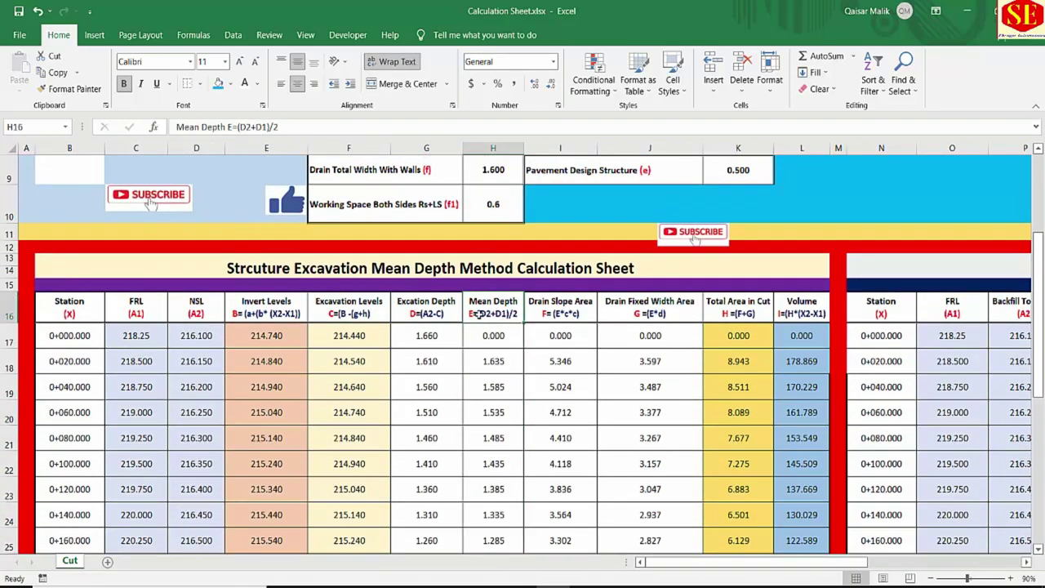
pyautogui.click(421, 343)
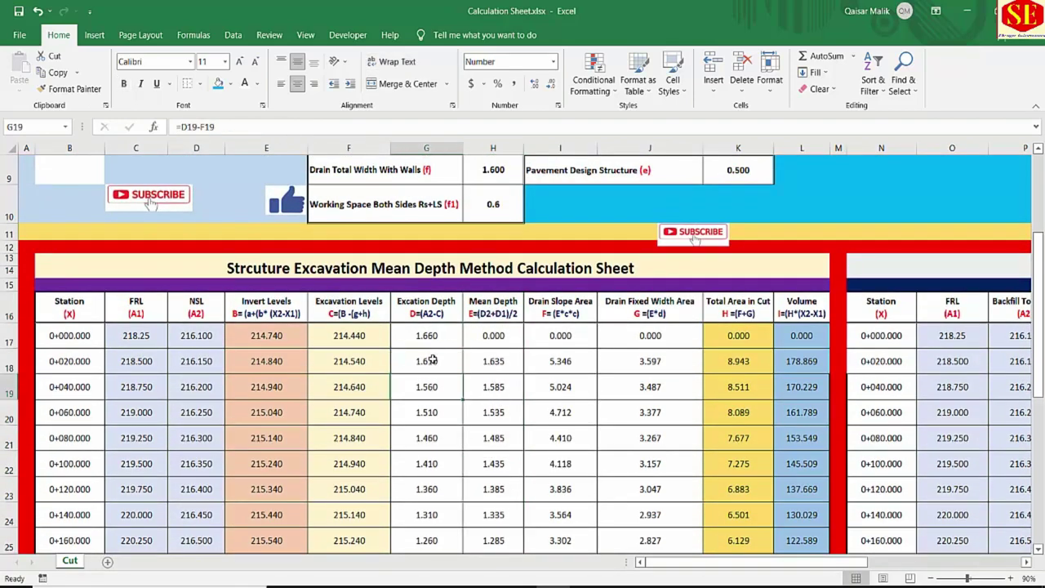
pyautogui.click(435, 352)
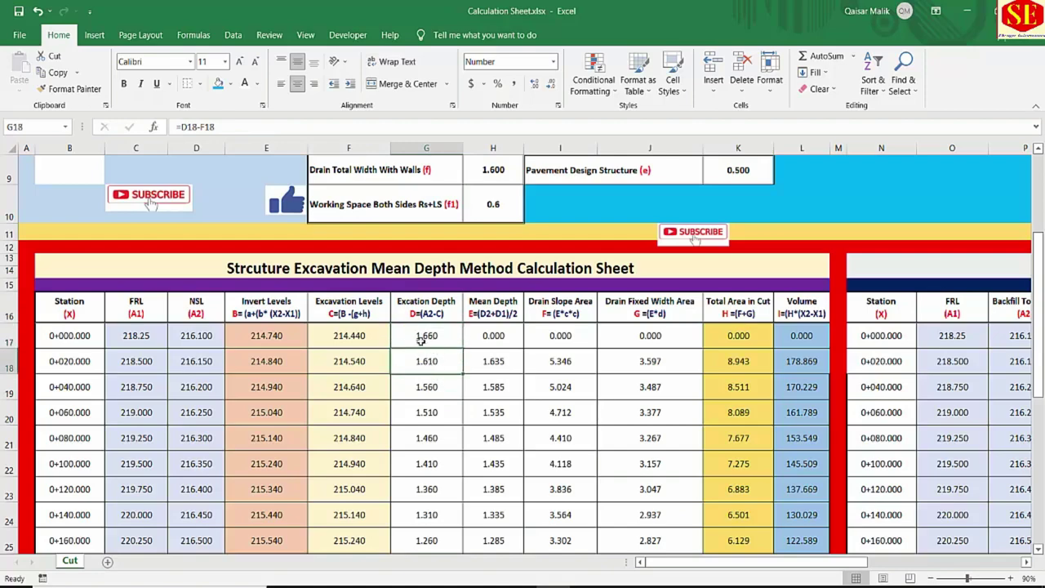
# Clear the Drain Slope Area values from station 0+000 downwards
pyautogui.click(560, 361)
pyautogui.scroll(1, 558, 365)
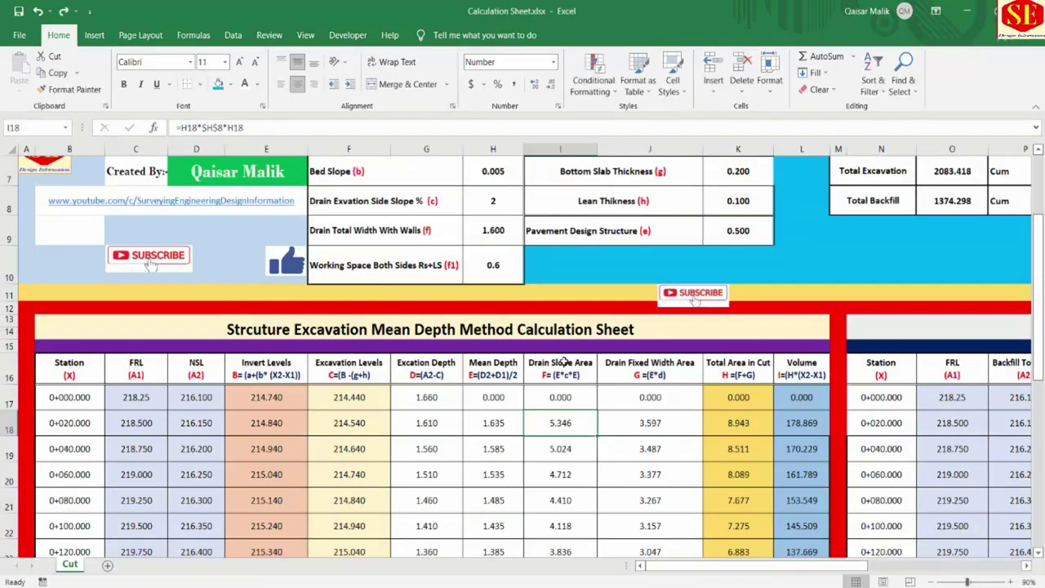
pyautogui.scroll(-1, 560, 361)
pyautogui.moveTo(560, 307); pyautogui.dragTo(590, 548)
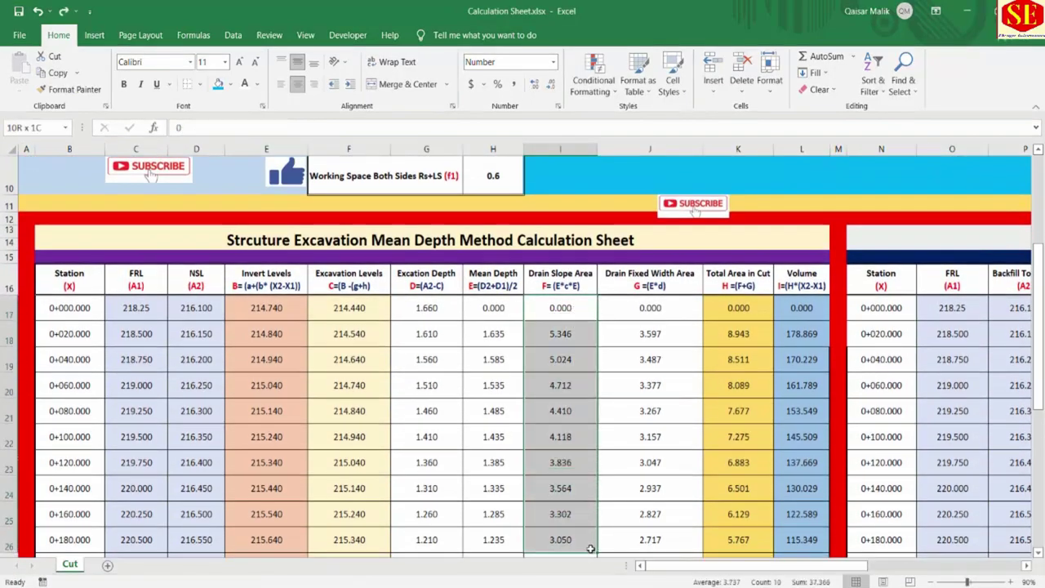
pyautogui.press('Delete')
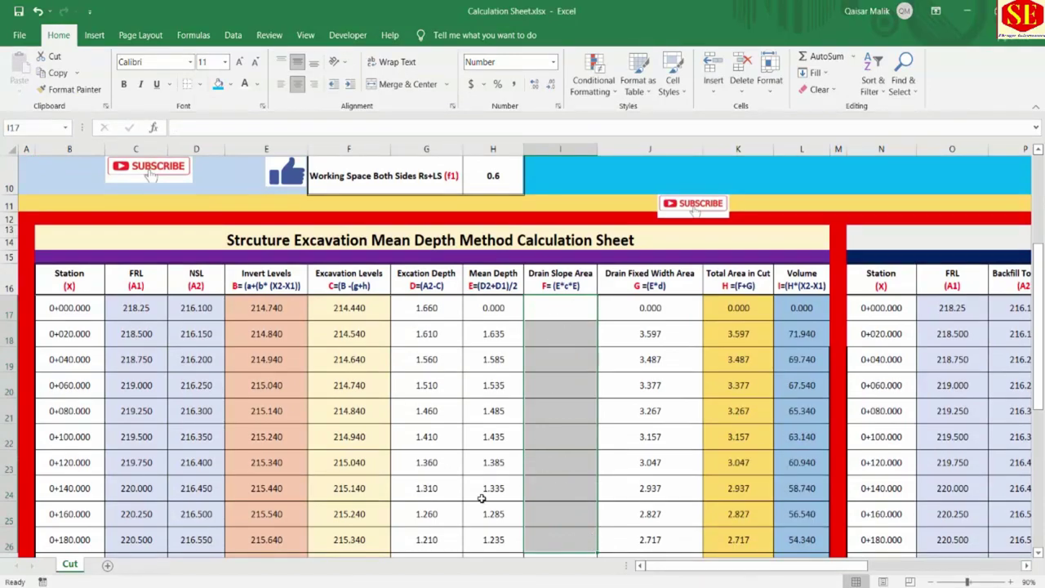
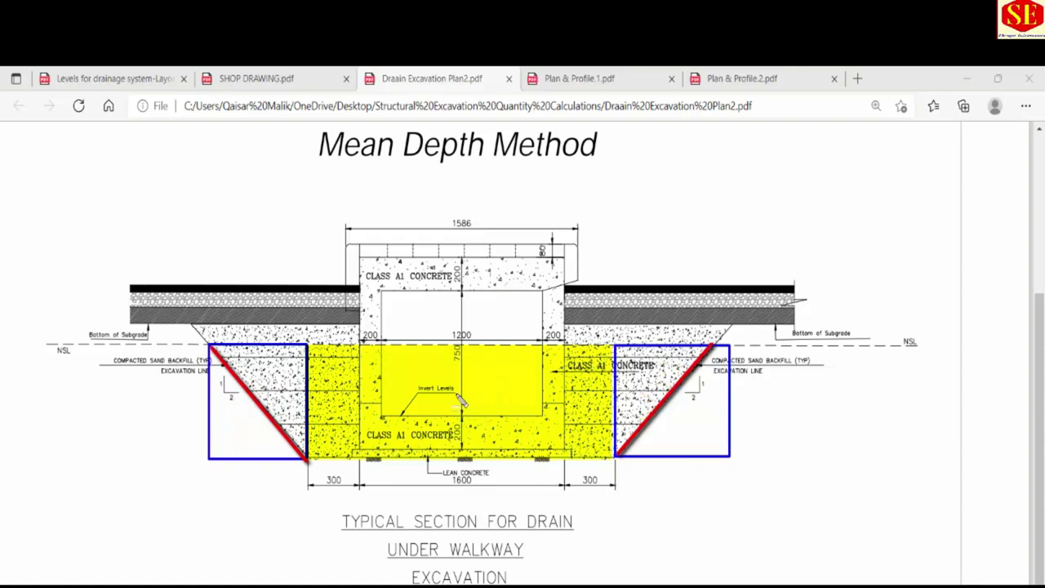
# Undo the excavation markings drawn over the typical drain section in the excavation plan PDF
pyautogui.hotkey('ctrl', 'z')
pyautogui.hotkey('ctrl', 'z')
pyautogui.hotkey('ctrl', 'z')
pyautogui.hotkey('ctrl', 'z')
pyautogui.hotkey('ctrl', 'z')
pyautogui.hotkey('ctrl', 'z')
pyautogui.hotkey('ctrl', 'z')
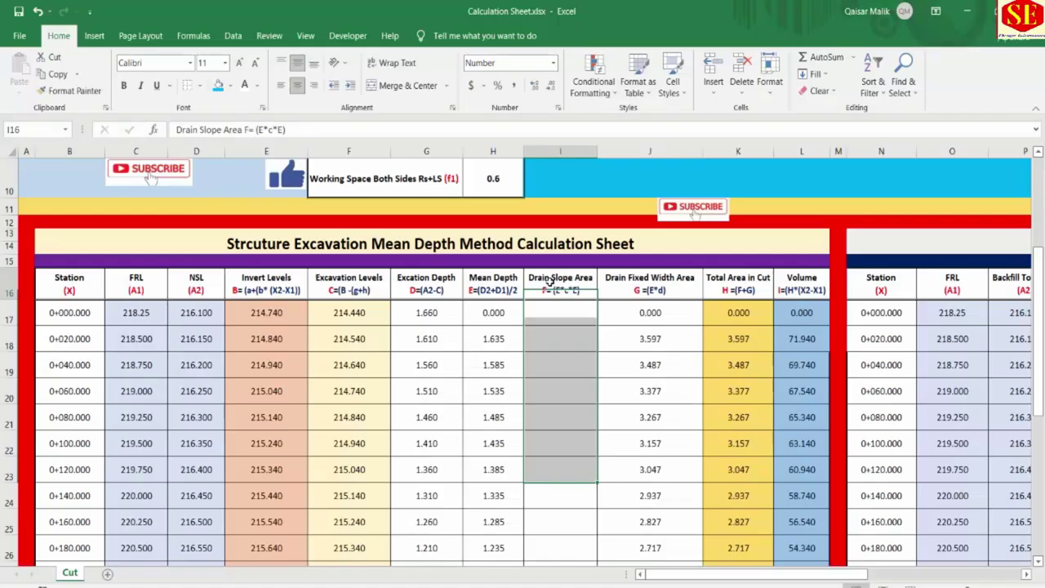
# Examine the Drain Slope Area formula heading alongside the side slope (c) input and the typical drain section drawing
pyautogui.click(570, 301)
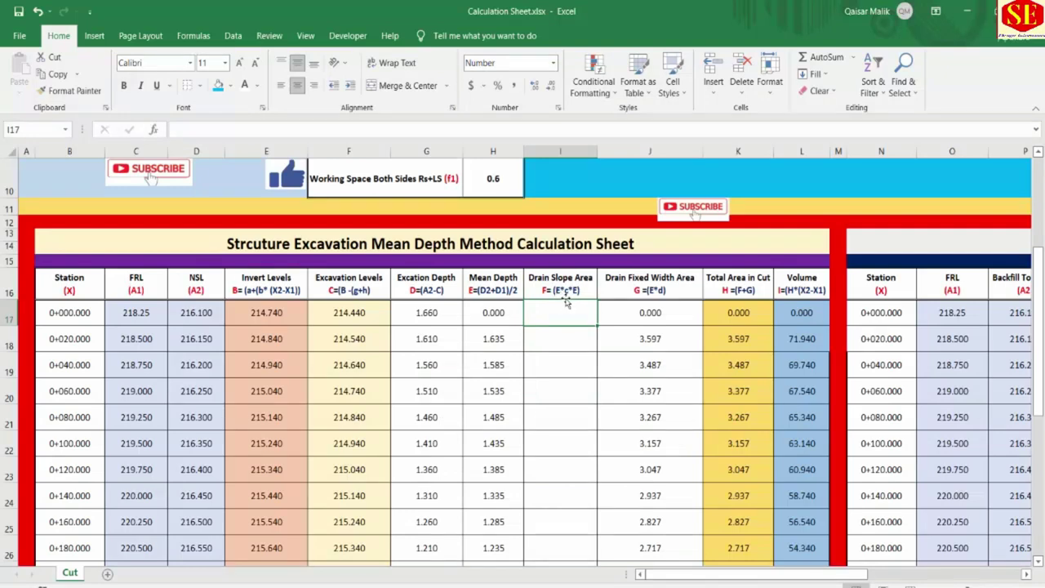
pyautogui.scroll(2, 566, 302)
pyautogui.click(486, 275)
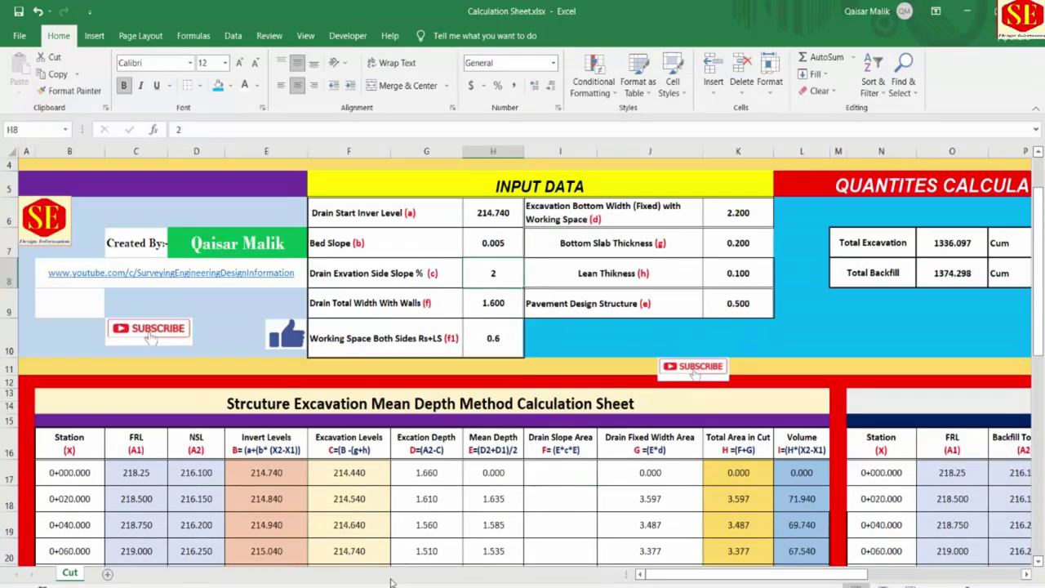
pyautogui.hotkey('alt', 'Tab')
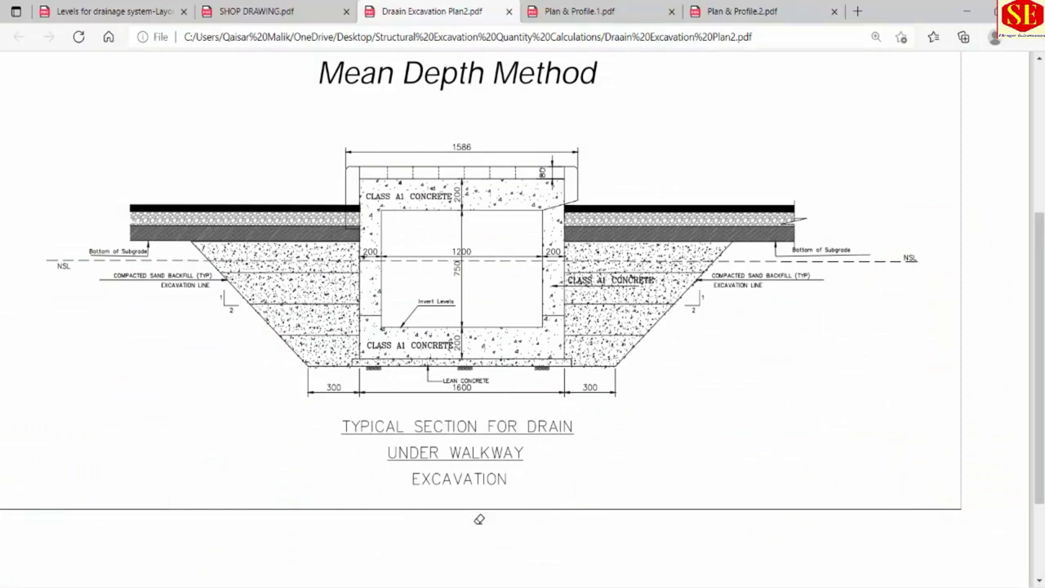
pyautogui.hotkey('alt', 'Tab')
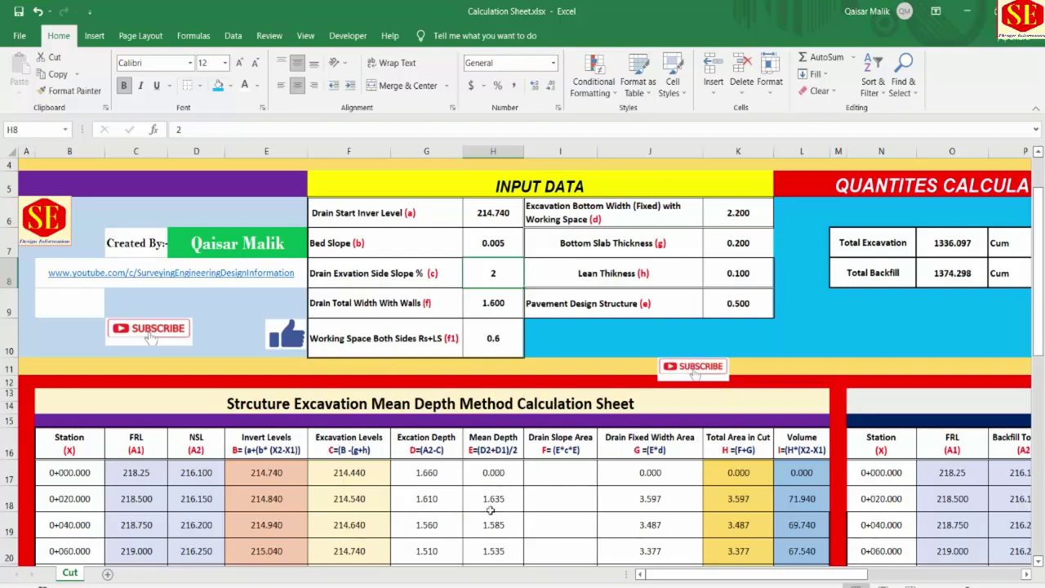
# Enter 0 as the Drain Slope Area at station 0+000
pyautogui.scroll(-1, 489, 468)
pyautogui.click(555, 398)
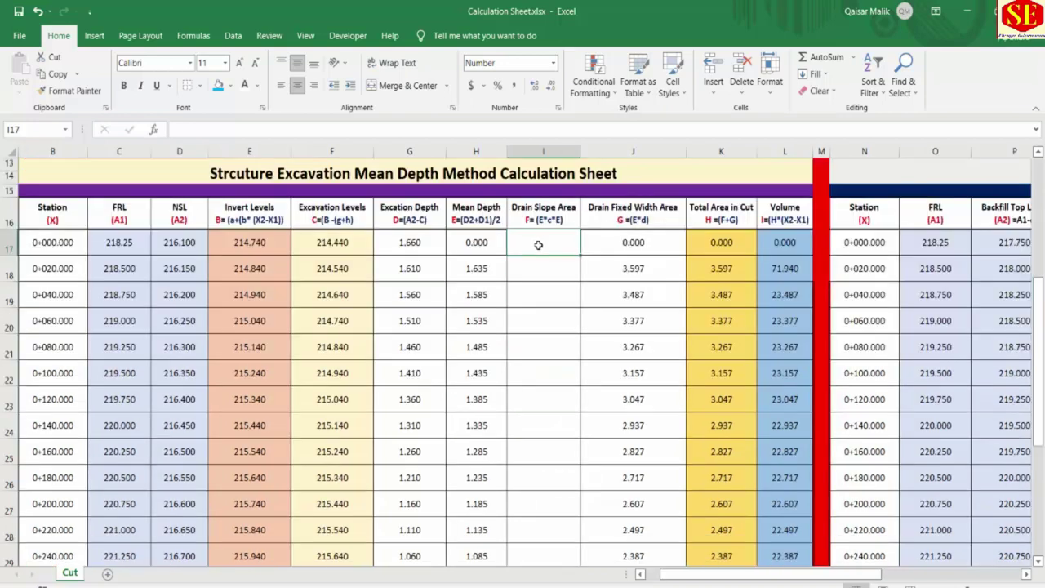
pyautogui.write('0')
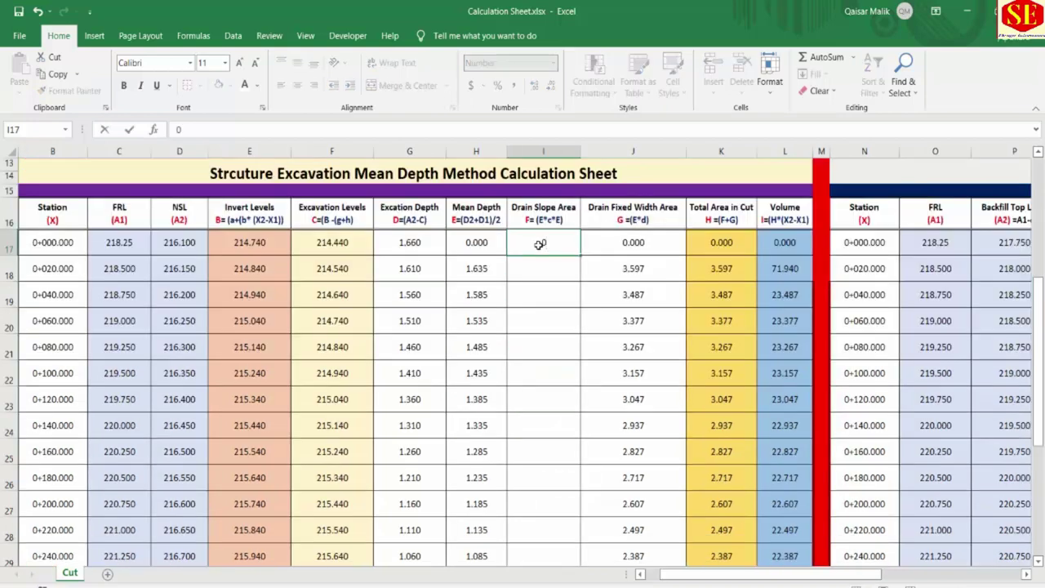
pyautogui.press('Return')
# Enter the Drain Slope Area at station 0+020 as =H18*H8, mean depth times side slope
pyautogui.write('=')
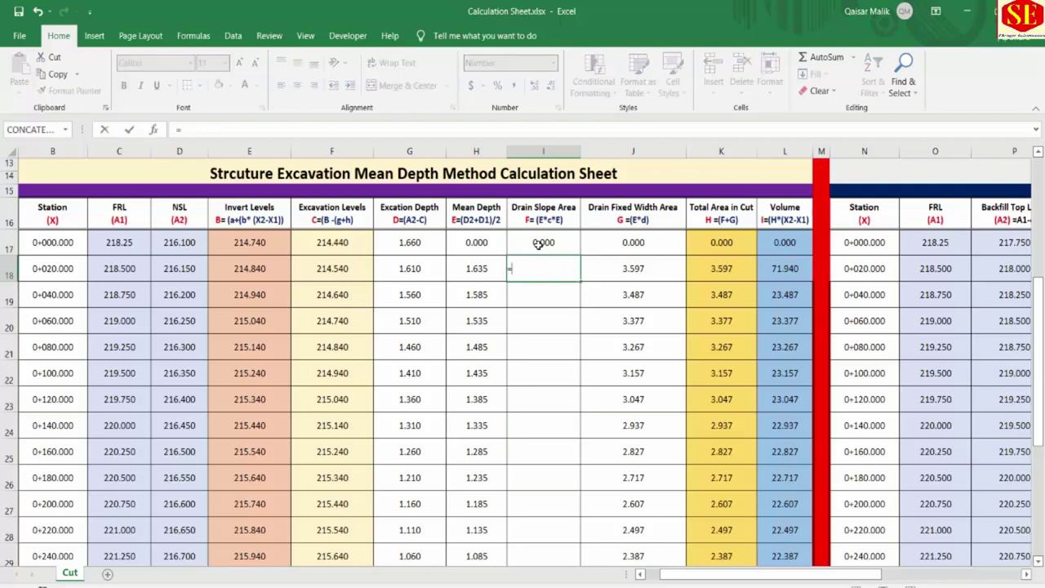
pyautogui.click(466, 269)
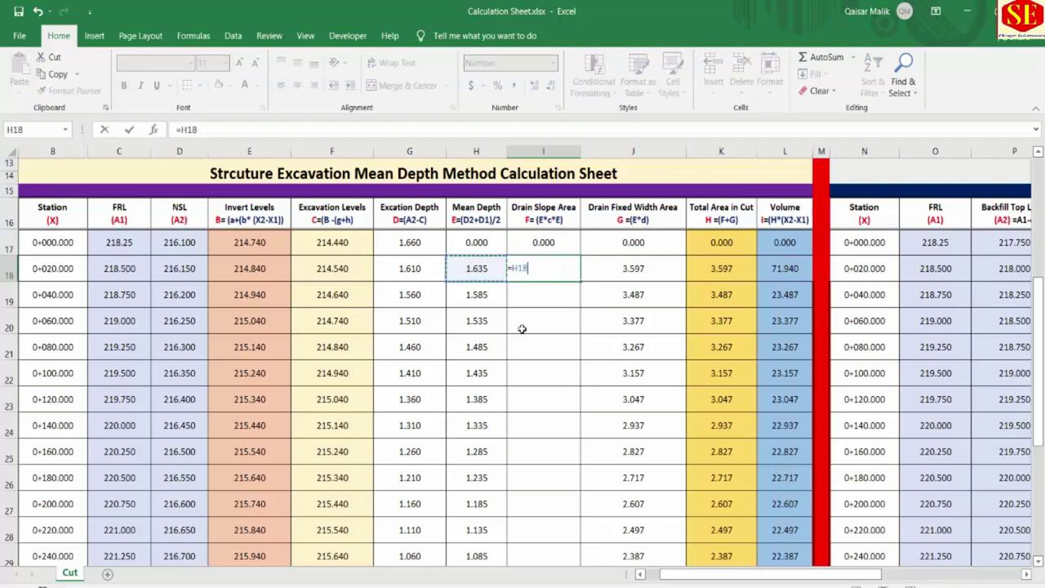
pyautogui.write('*')
pyautogui.scroll(2, 522, 327)
pyautogui.click(468, 205)
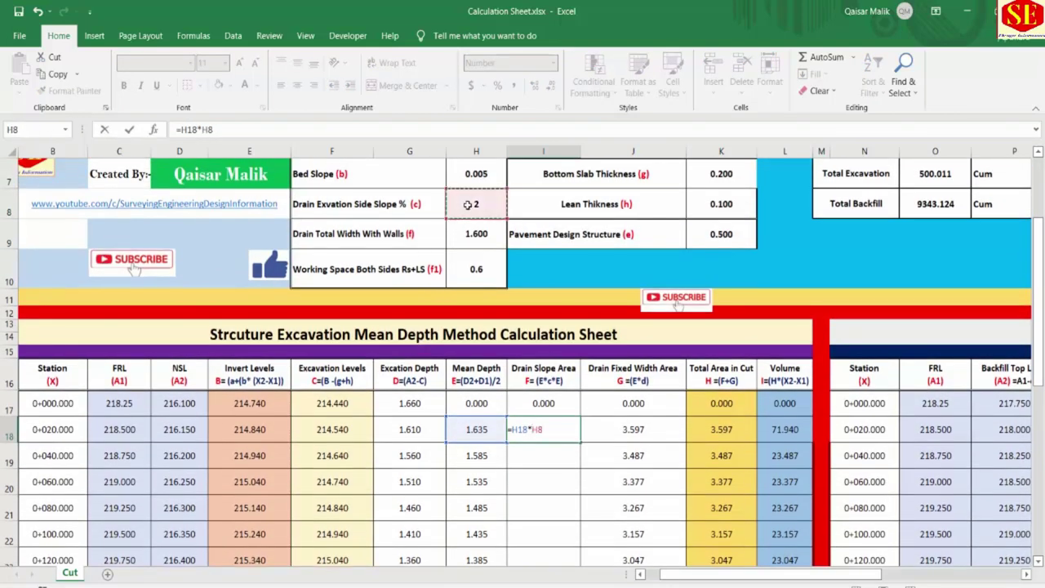
pyautogui.press('Return')
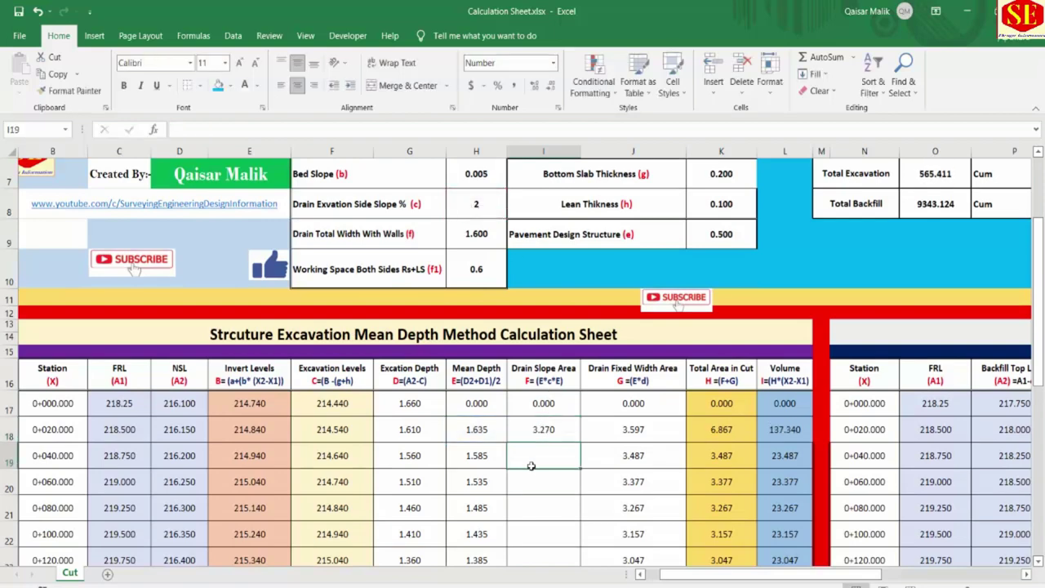
# Review the slope area formula at station 0+020 against the mean depth formula beside it
pyautogui.click(549, 425)
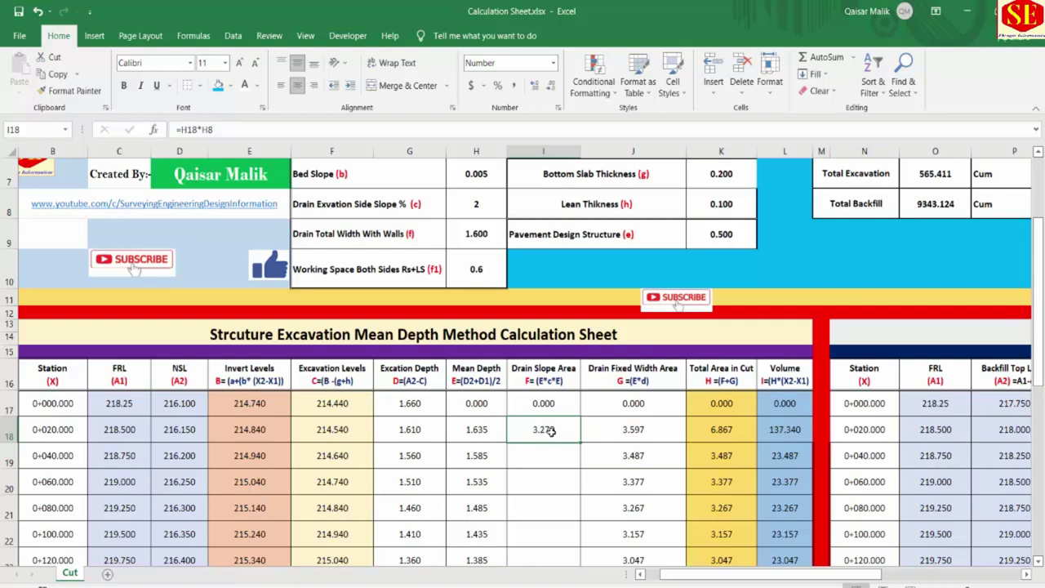
pyautogui.click(483, 431)
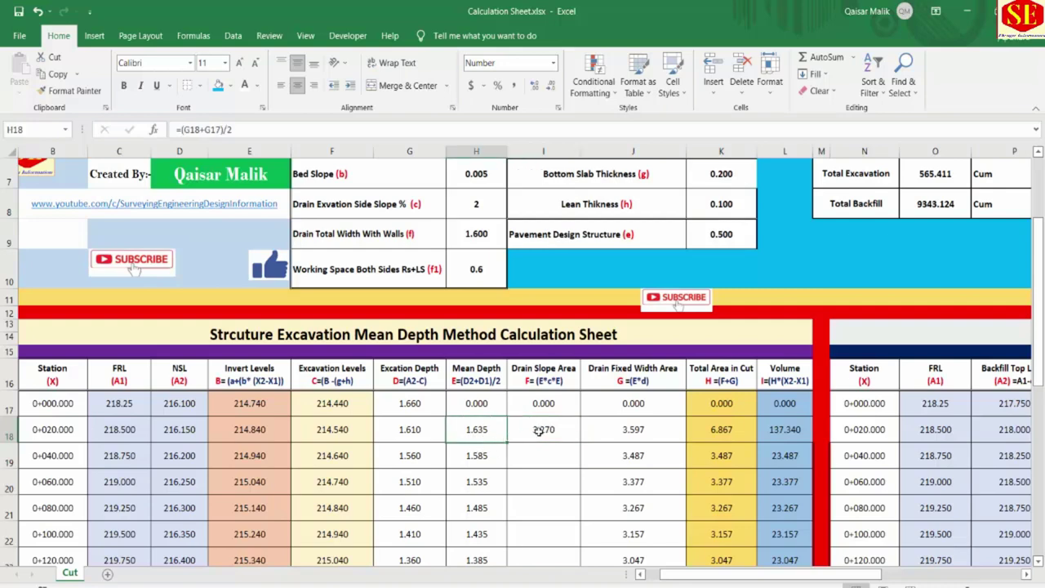
pyautogui.click(559, 435)
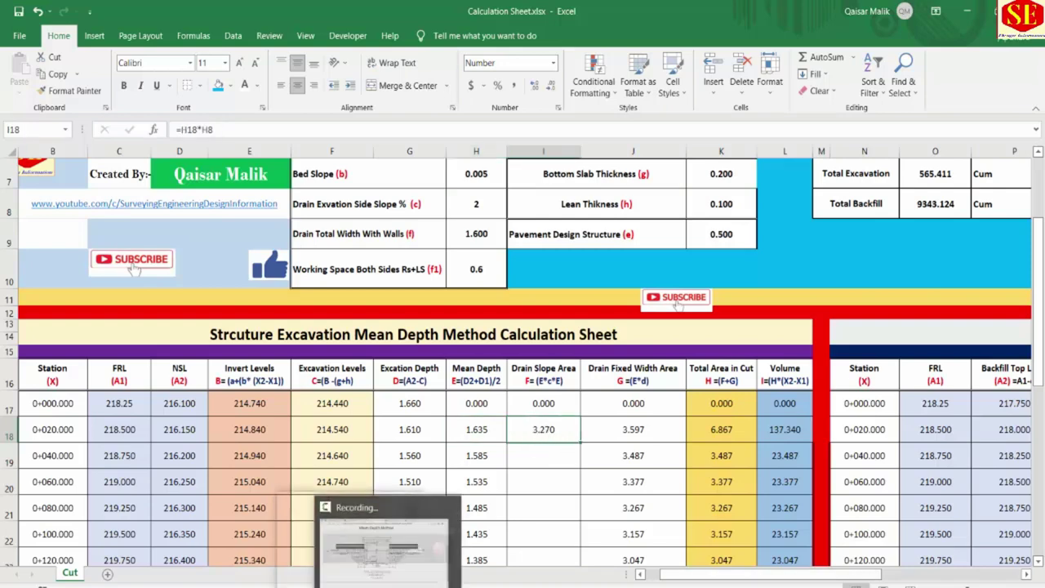
# On the drain section PDF, mark the left slope excavation with a vertical line, an NSL line, an enclosing rectangle and a sloping diagonal
pyautogui.click(351, 539)
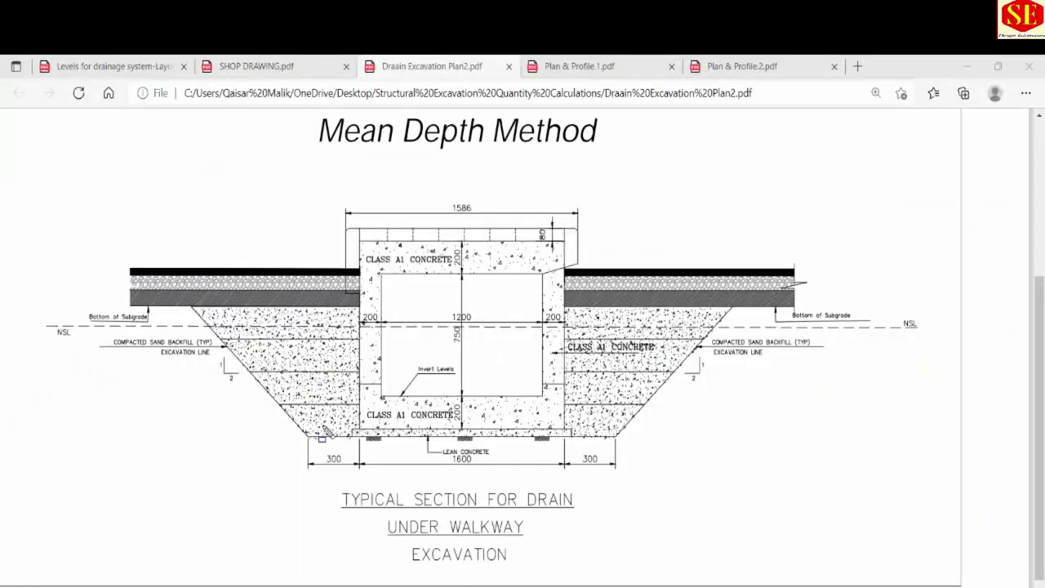
pyautogui.moveTo(309, 437); pyautogui.dragTo(311, 333)
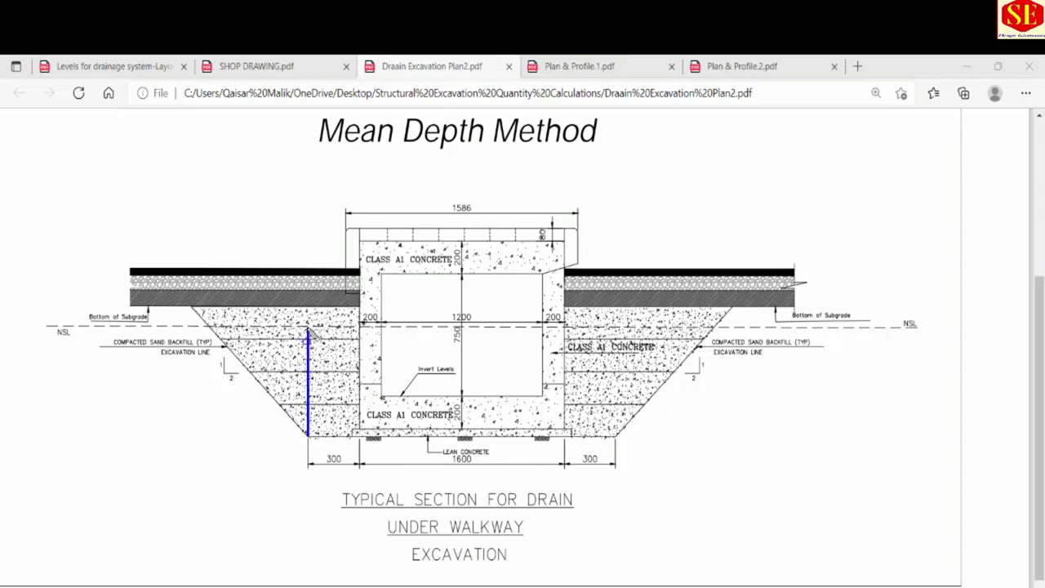
pyautogui.moveTo(310, 329); pyautogui.dragTo(214, 327)
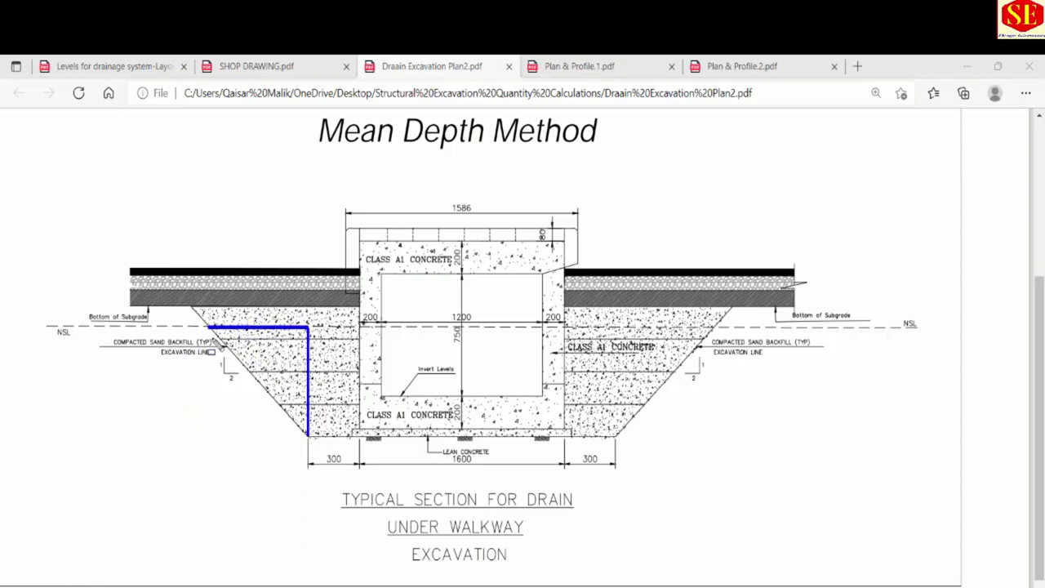
pyautogui.moveTo(307, 380); pyautogui.dragTo(237, 328)
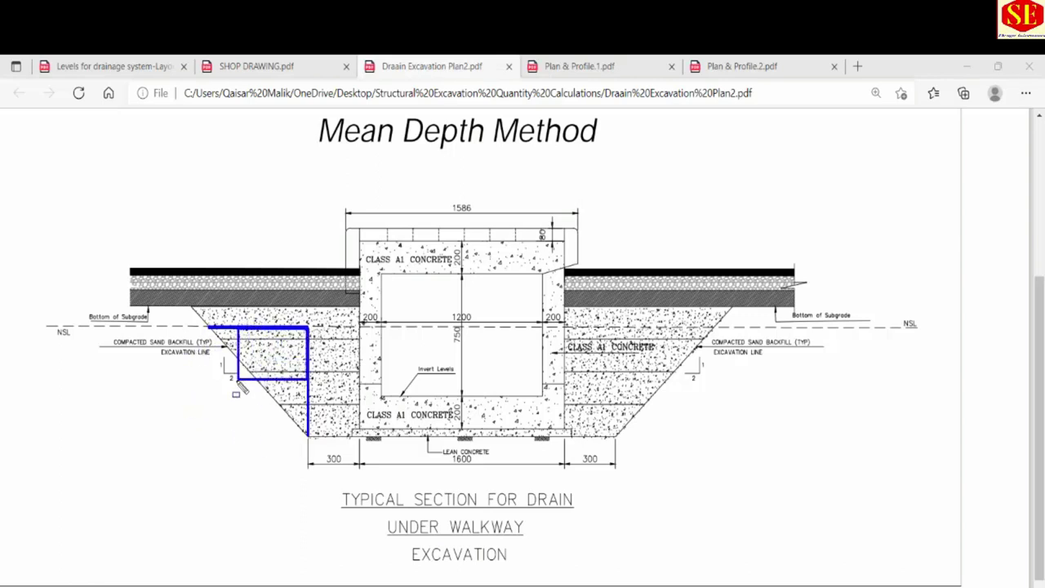
pyautogui.moveTo(239, 381); pyautogui.dragTo(201, 437)
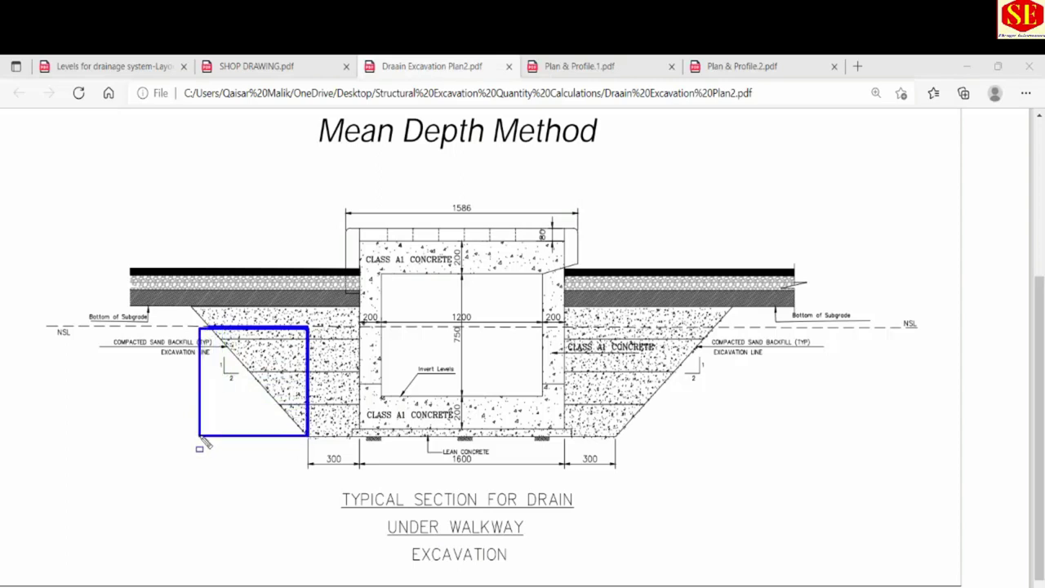
pyautogui.moveTo(307, 433); pyautogui.dragTo(211, 326)
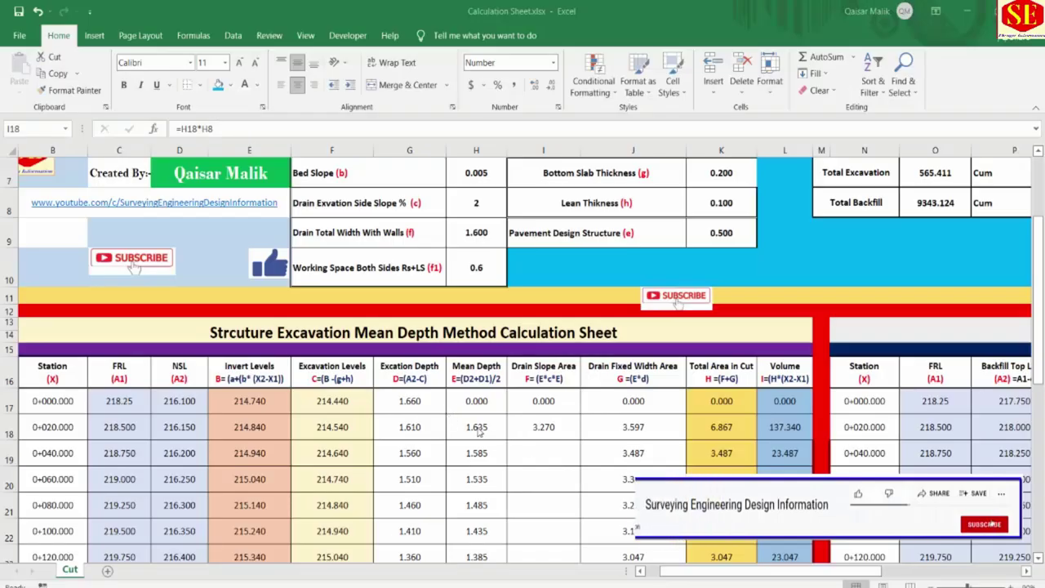
# Recheck the mean depth and slope area cells at station 0+020 in the spreadsheet and open Calculator
pyautogui.click(518, 432)
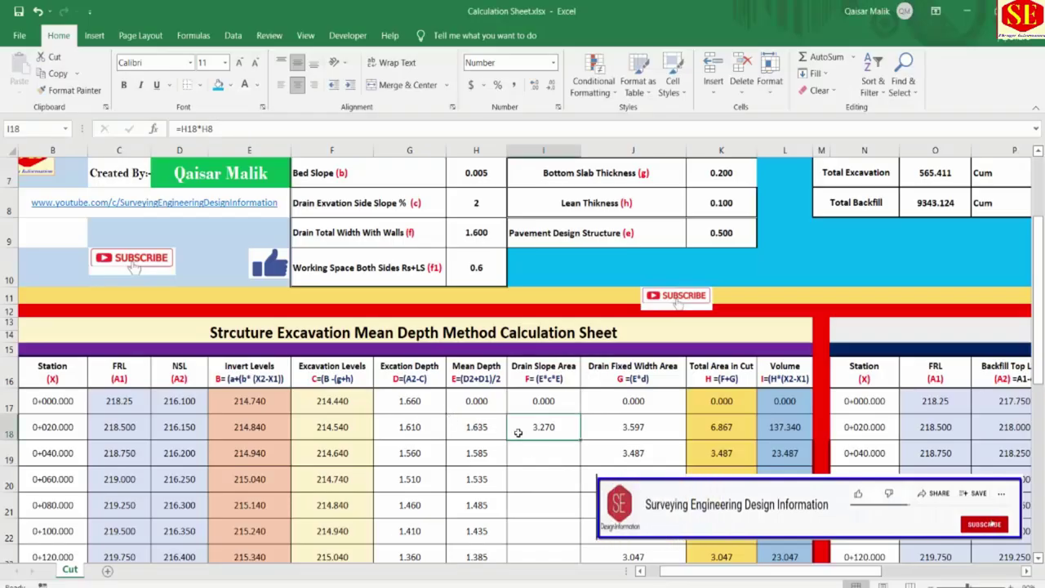
pyautogui.click(478, 429)
pyautogui.click(543, 433)
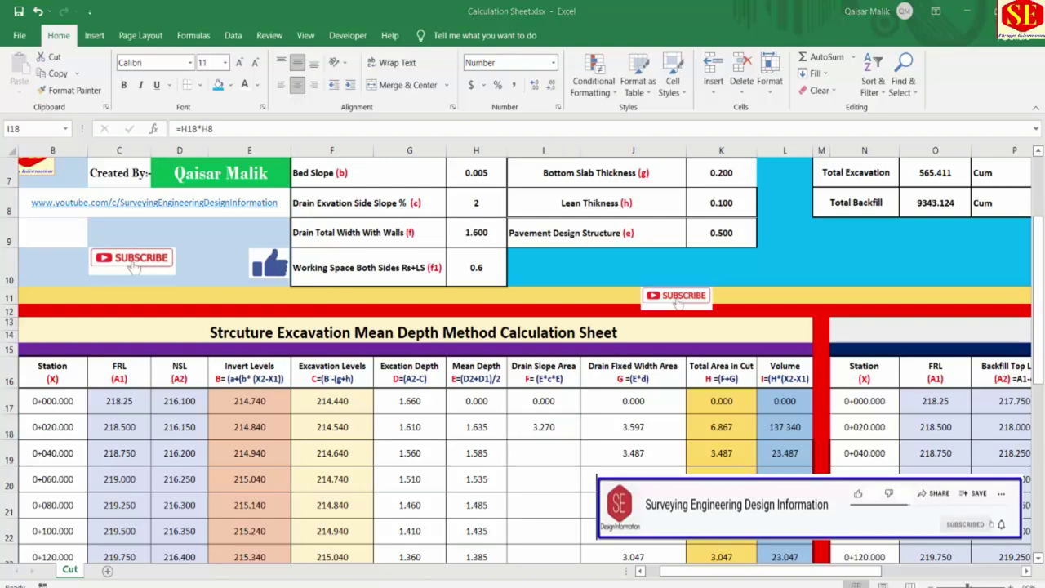
pyautogui.press('super')
pyautogui.write('c')
pyautogui.click(183, 200)
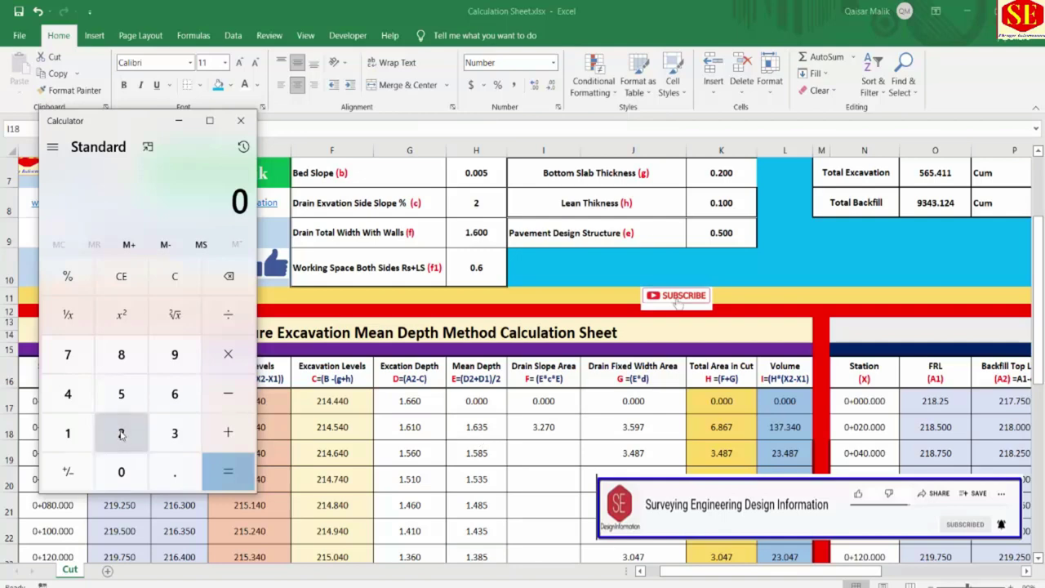
# Calculate 1.635 × 3.270, the mean depth times the slope width at station 0+020, in Calculator
pyautogui.click(68, 433)
pyautogui.click(174, 471)
pyautogui.click(173, 394)
pyautogui.click(174, 432)
pyautogui.click(121, 393)
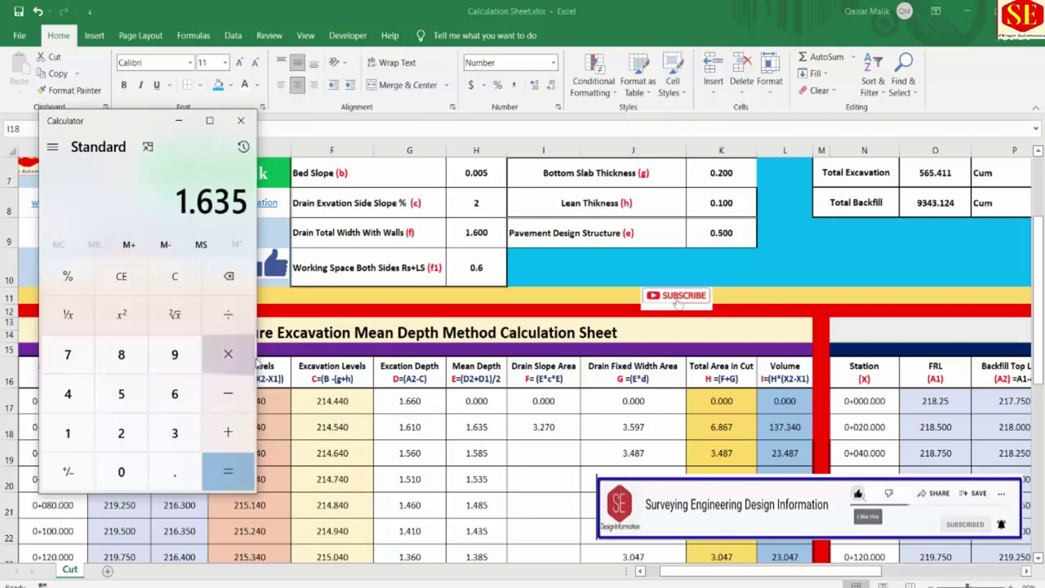
pyautogui.click(228, 354)
pyautogui.click(174, 432)
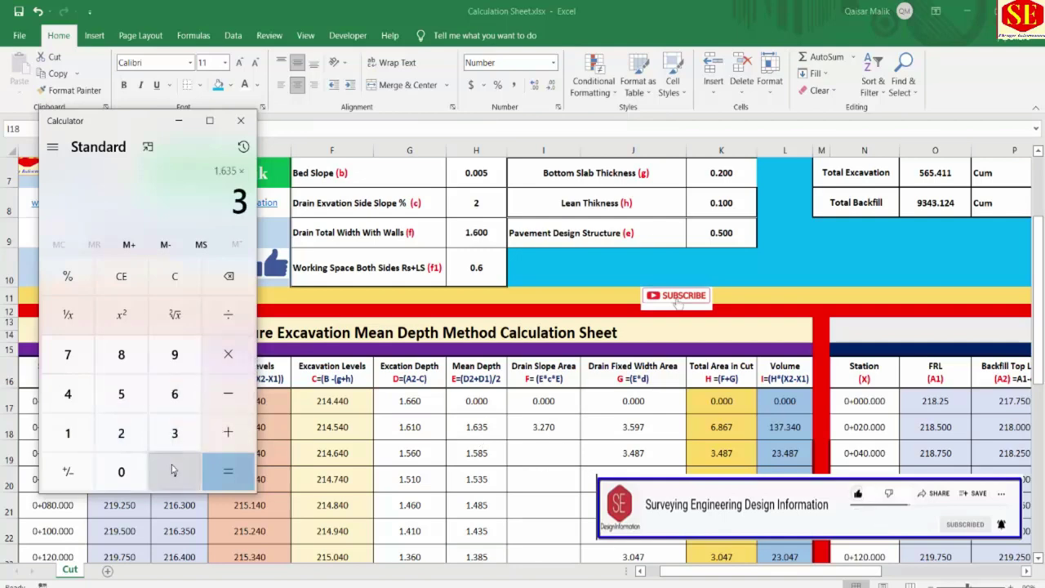
pyautogui.click(173, 471)
pyautogui.click(121, 433)
pyautogui.click(68, 354)
pyautogui.click(110, 470)
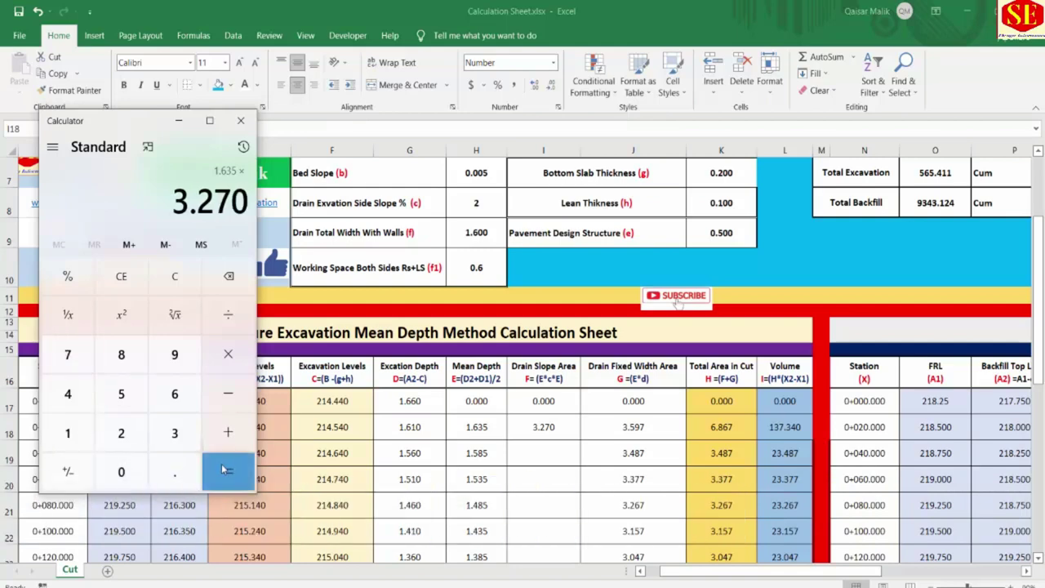
pyautogui.click(225, 471)
# Divide the calculated product by 2 and compare it with the spreadsheet's slope area at station 0+020
pyautogui.click(231, 325)
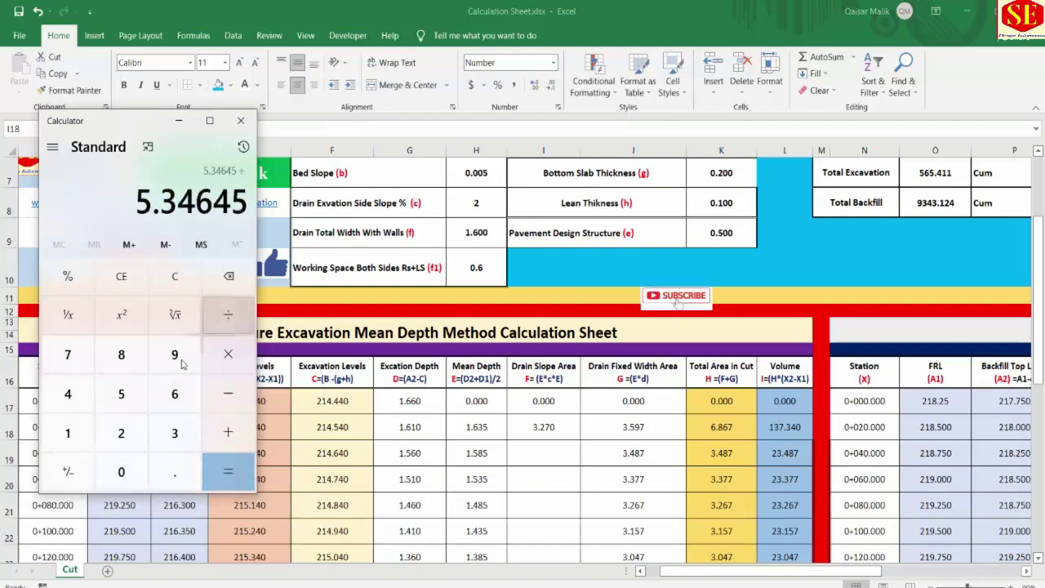
pyautogui.click(120, 433)
pyautogui.click(228, 471)
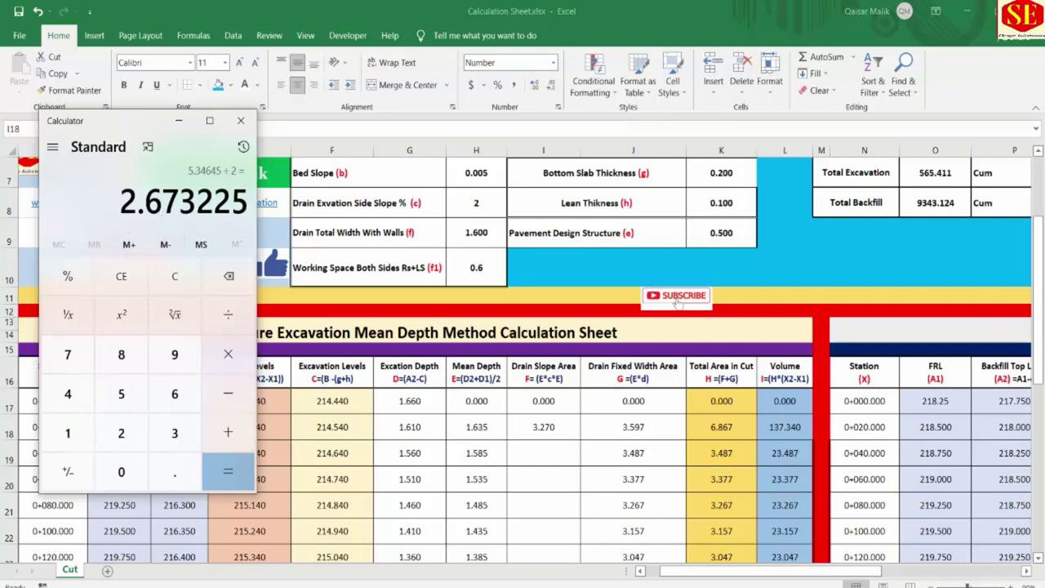
pyautogui.hotkey('alt', 'Tab')
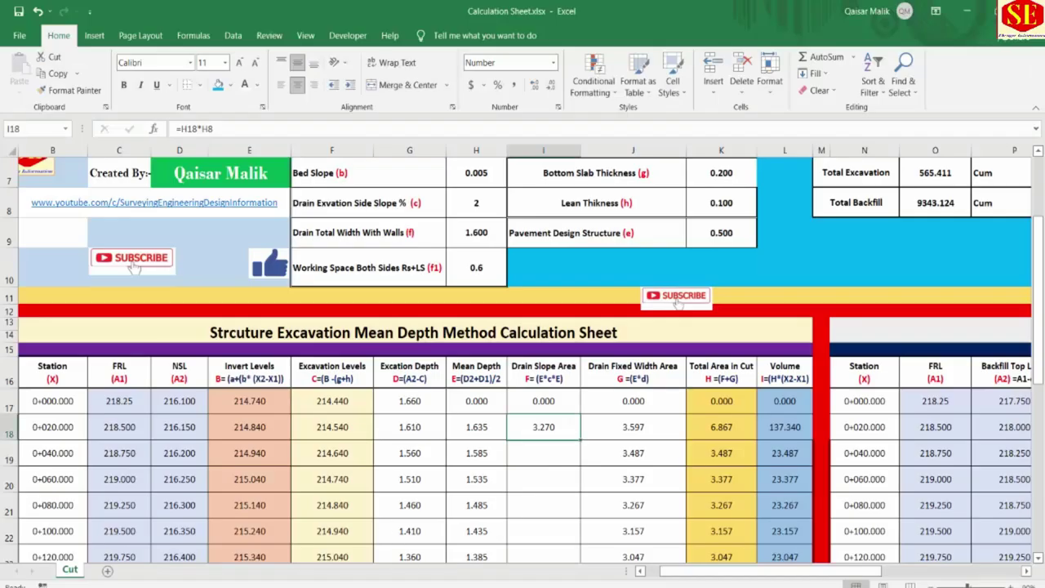
pyautogui.hotkey('alt', 'Tab')
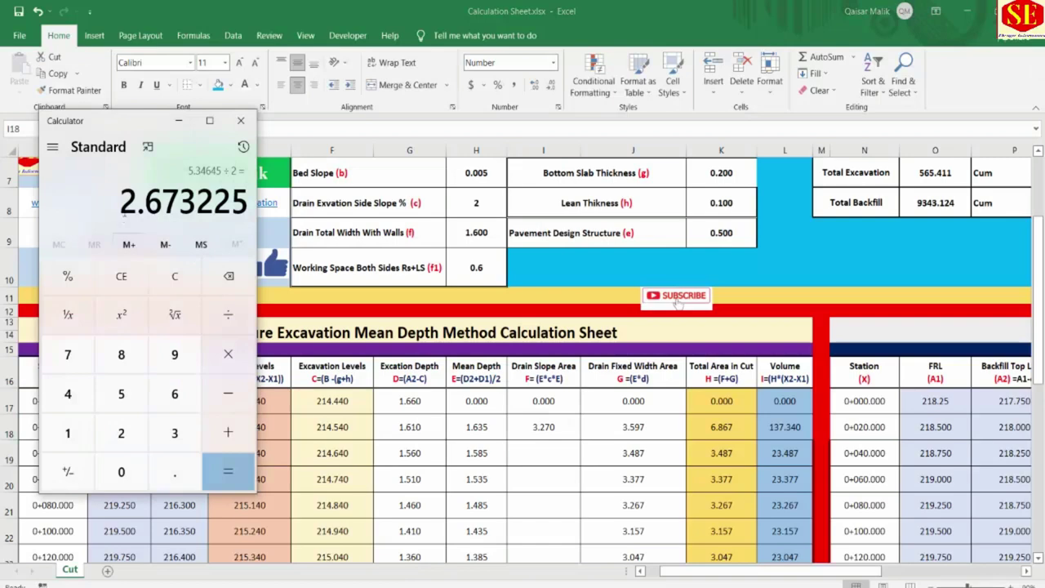
# Extend the Drain Slope Area formula at station 0+020 to =H18*H8*H18 by multiplying by the mean depth again
pyautogui.click(528, 428)
pyautogui.doubleClick(552, 428)
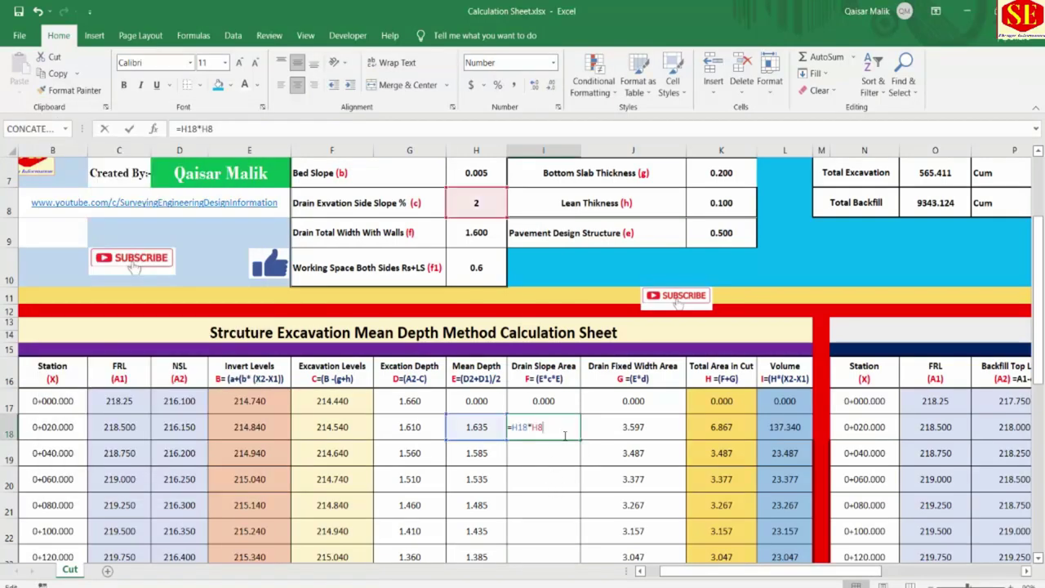
pyautogui.write('*')
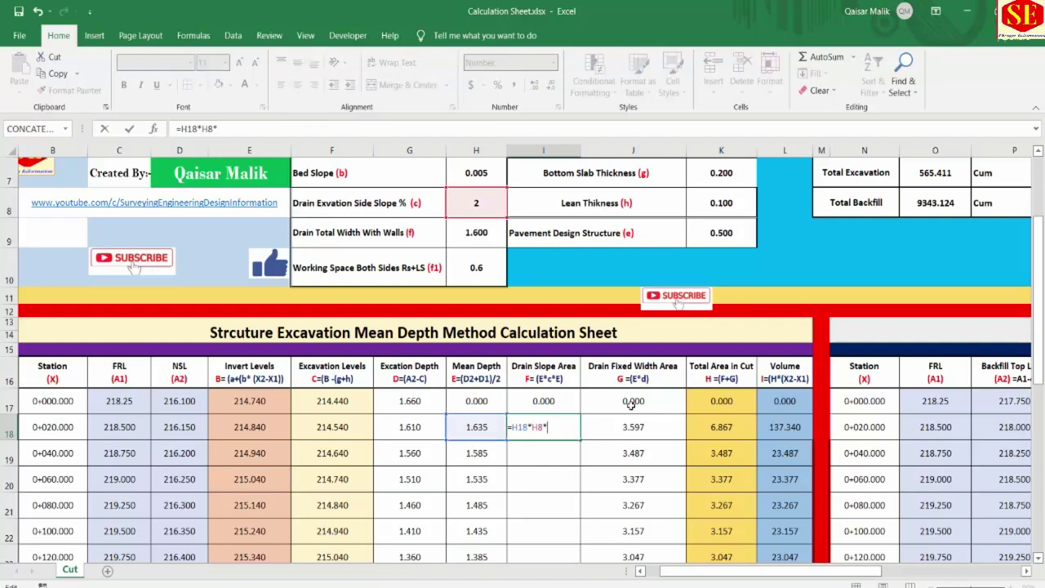
pyautogui.click(463, 429)
pyautogui.press('Return')
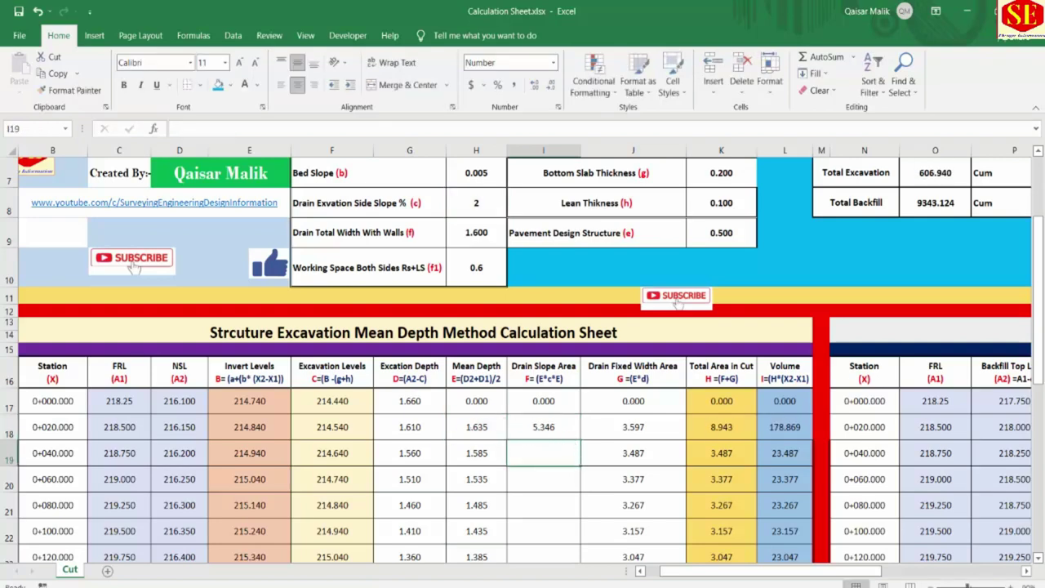
# Multiply the halved slope area by 2 in Calculator, check the product against the spreadsheet, and clear the display
pyautogui.hotkey('alt', 'Tab')
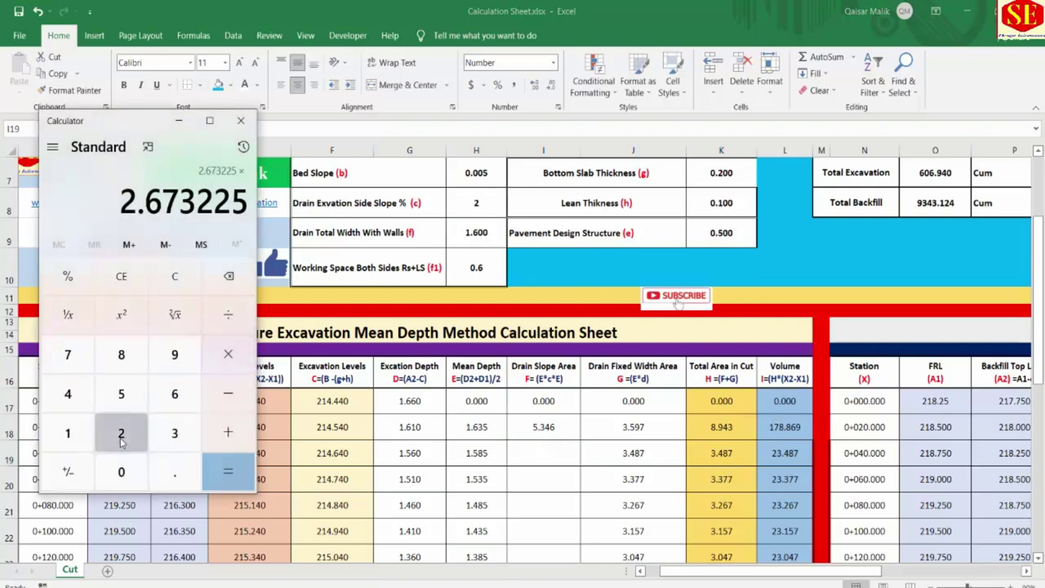
pyautogui.click(121, 441)
pyautogui.press('Return')
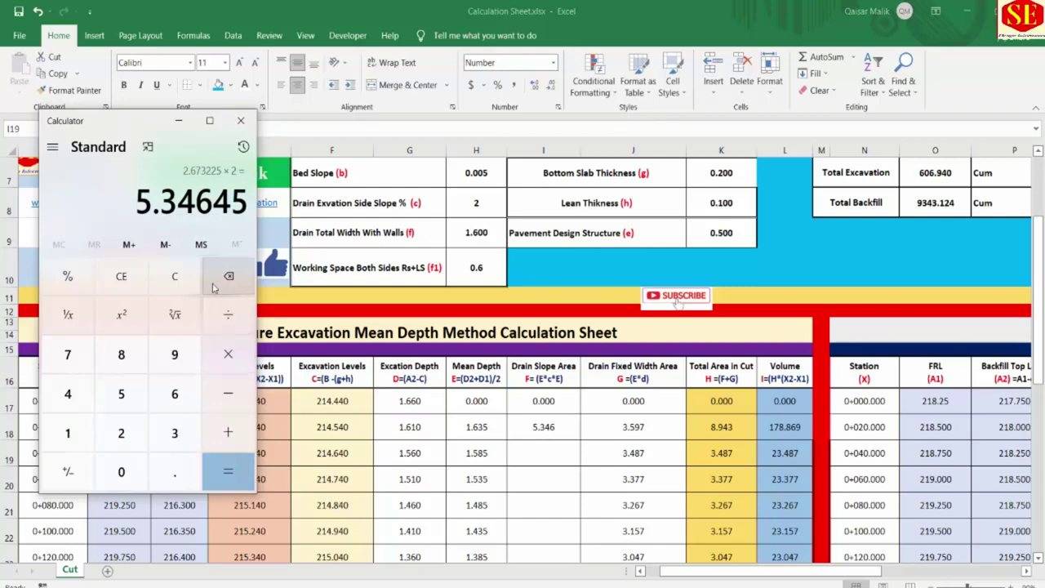
pyautogui.click(122, 289)
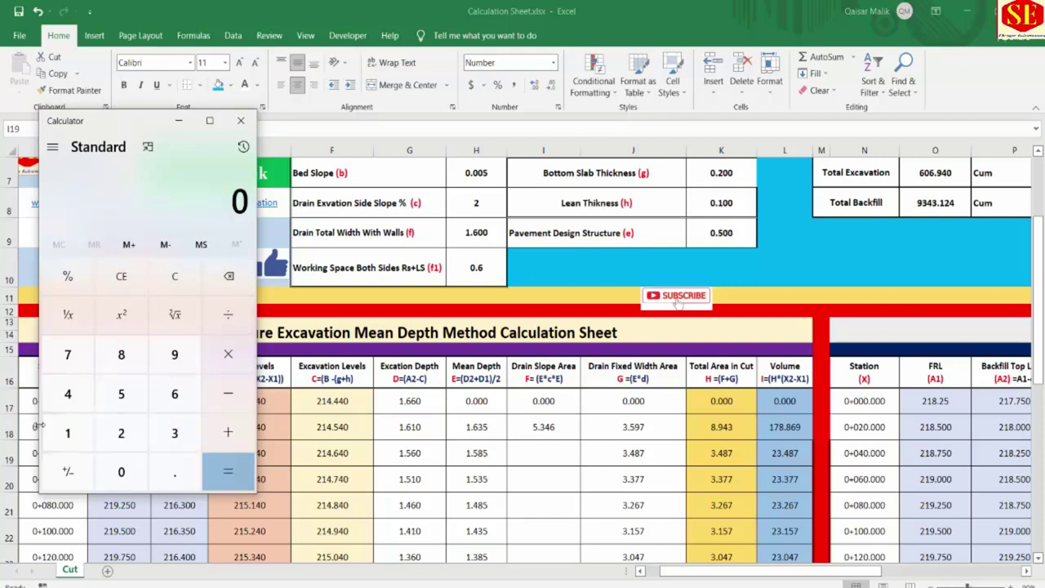
# Shorten the Drain Slope Area formula at station 0+020 to =H18*H8 to get the slope width
pyautogui.click(513, 455)
pyautogui.doubleClick(560, 426)
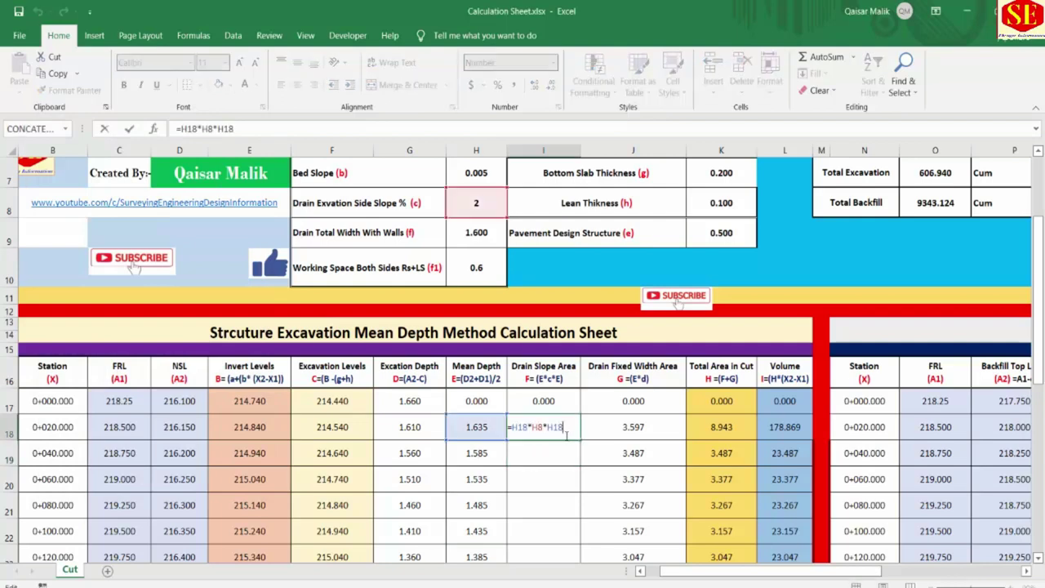
pyautogui.press('BackSpace')
pyautogui.press('BackSpace')
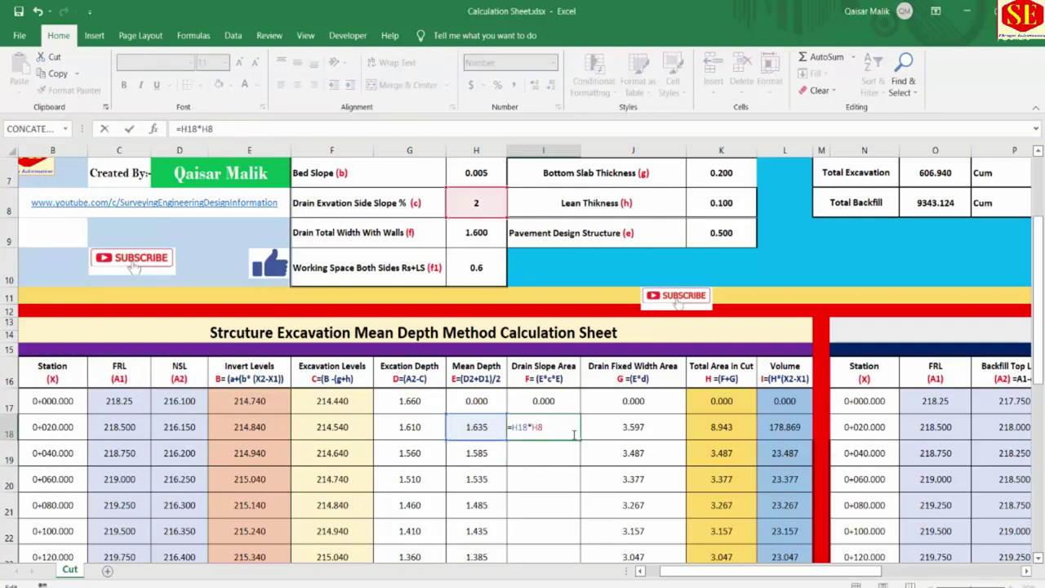
pyautogui.press('Return')
pyautogui.click(548, 432)
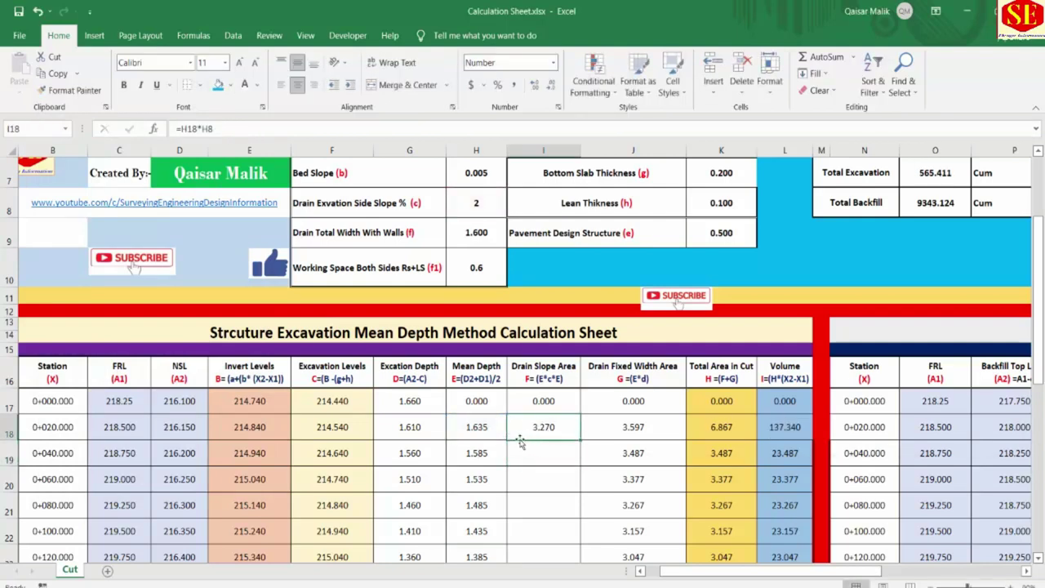
# Calculate the mean depth times the slope width, 1.635 × 3.270, again in Calculator
pyautogui.press('XF86Calculator')
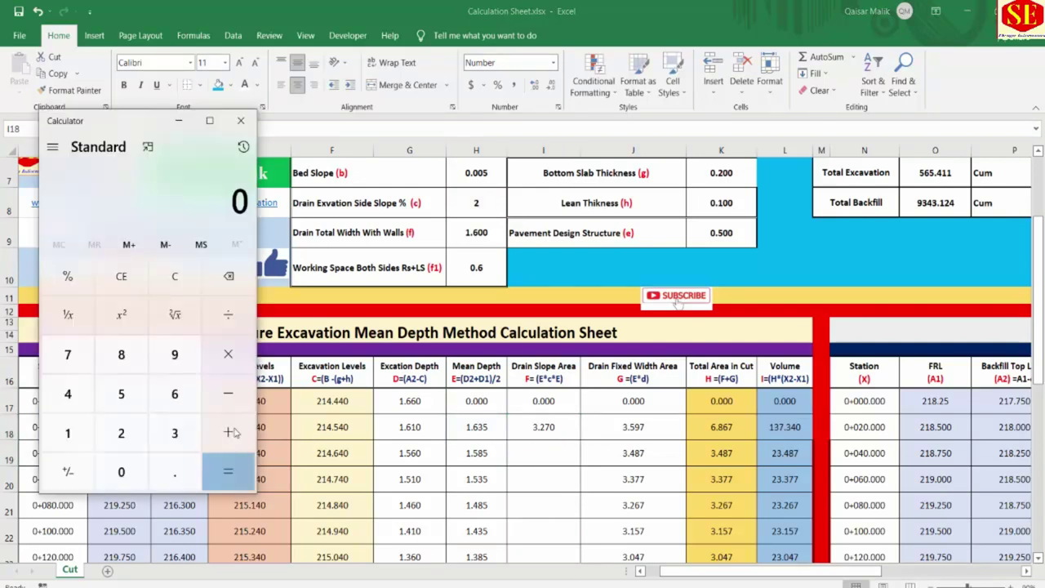
pyautogui.click(69, 432)
pyautogui.click(155, 477)
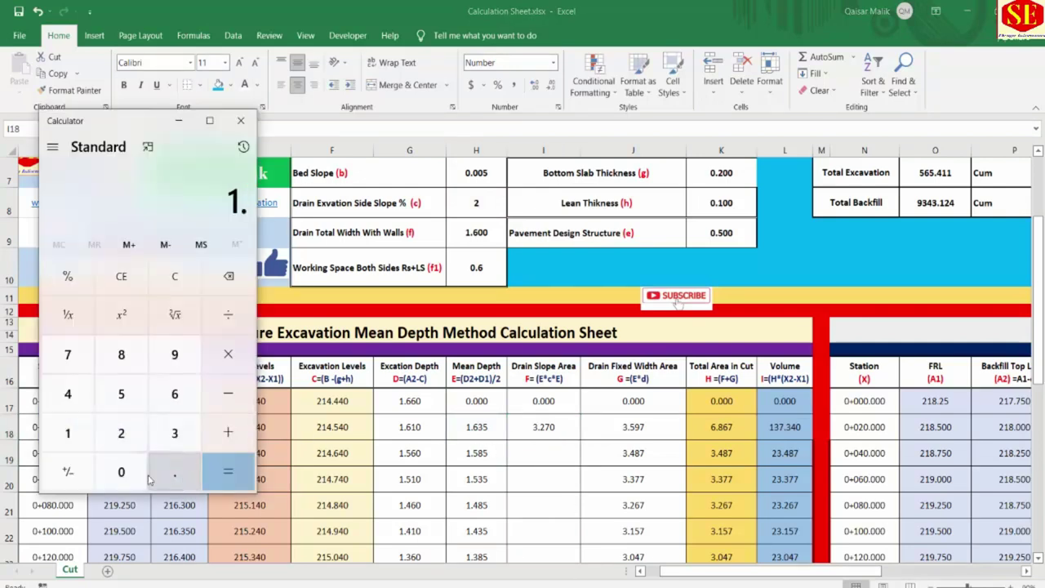
pyautogui.click(169, 395)
pyautogui.click(171, 433)
pyautogui.click(126, 395)
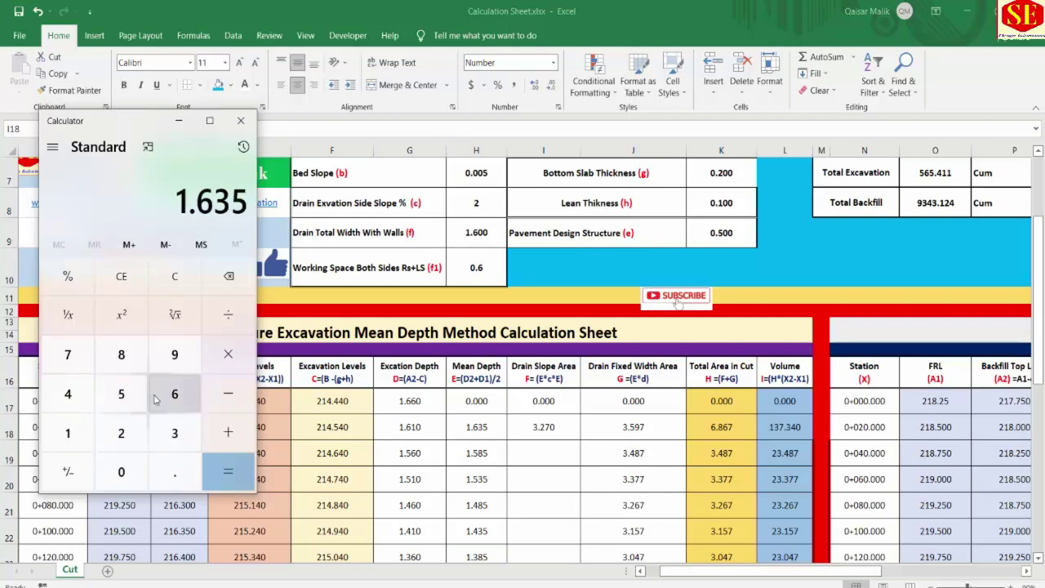
pyautogui.click(228, 354)
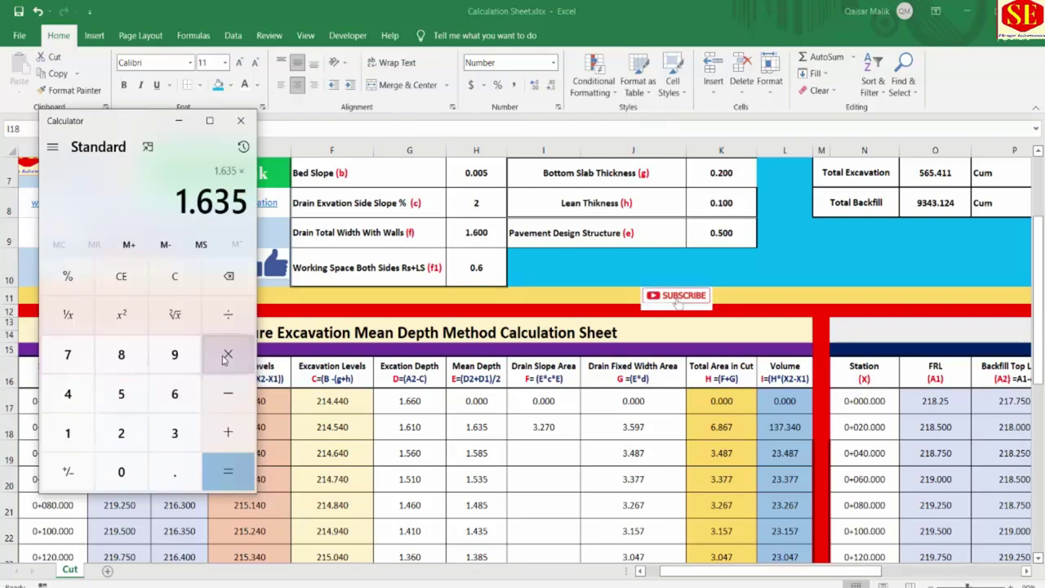
pyautogui.click(164, 431)
pyautogui.click(169, 474)
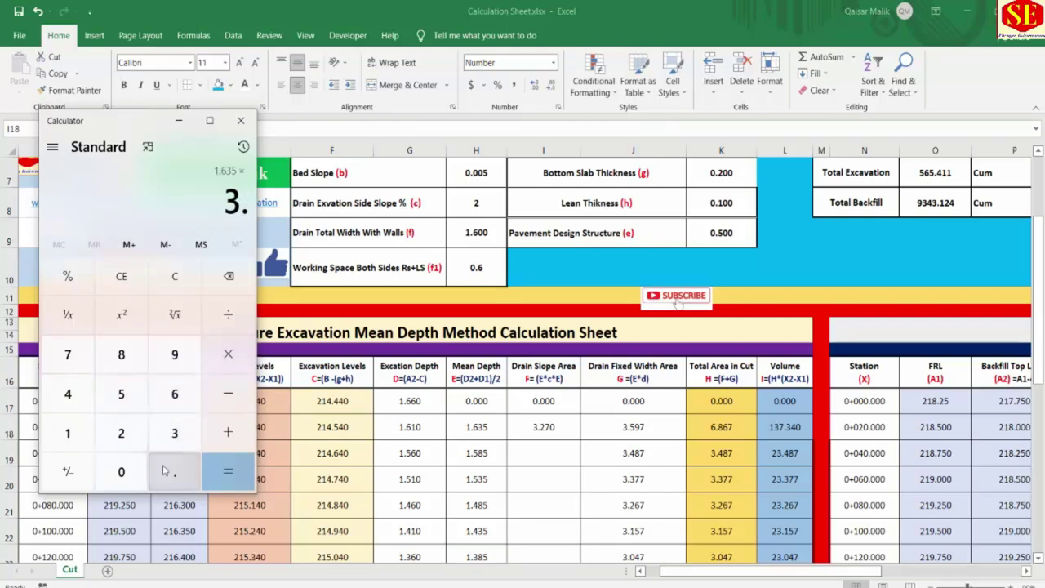
pyautogui.click(133, 433)
pyautogui.click(68, 353)
pyautogui.click(120, 471)
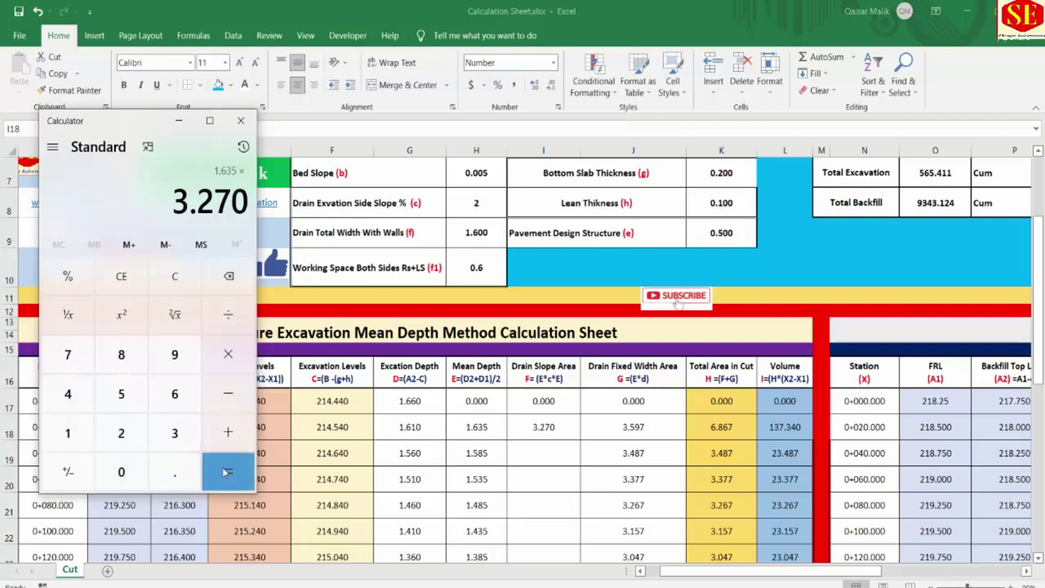
pyautogui.click(227, 472)
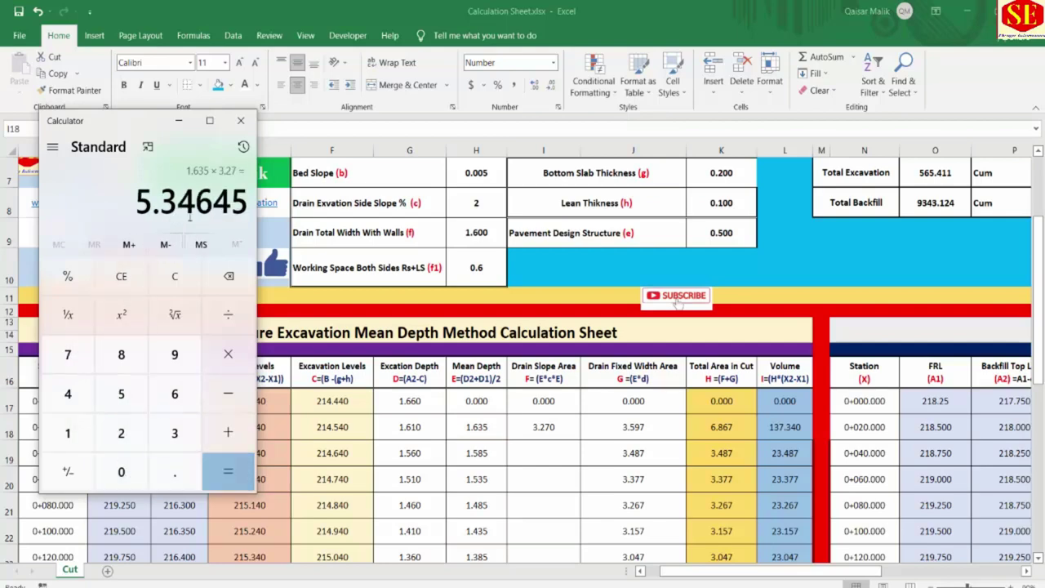
# Divide the recalculated product by 2 in Calculator to check the triangular area of one side slope
pyautogui.click(227, 314)
pyautogui.click(121, 433)
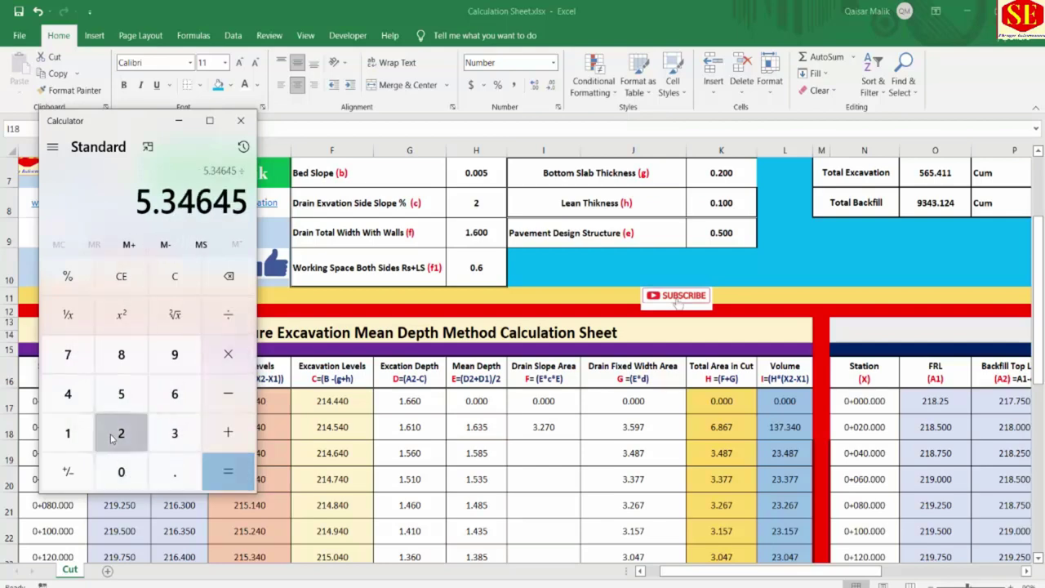
pyautogui.click(219, 472)
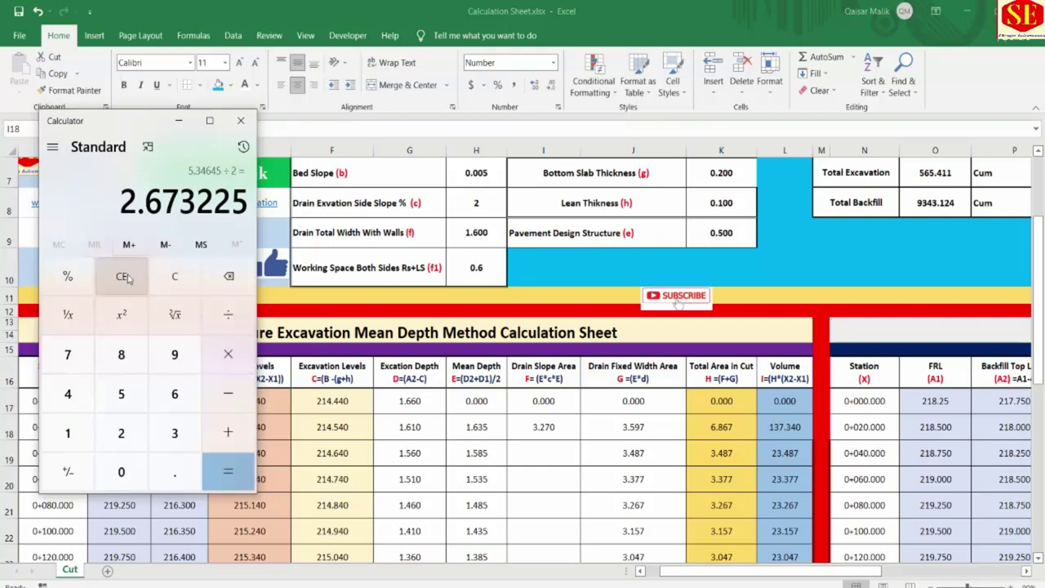
# Restore the Drain Slope Area formula at station 0+020 to =H18*H8*H18
pyautogui.doubleClick(547, 426)
pyautogui.write('*')
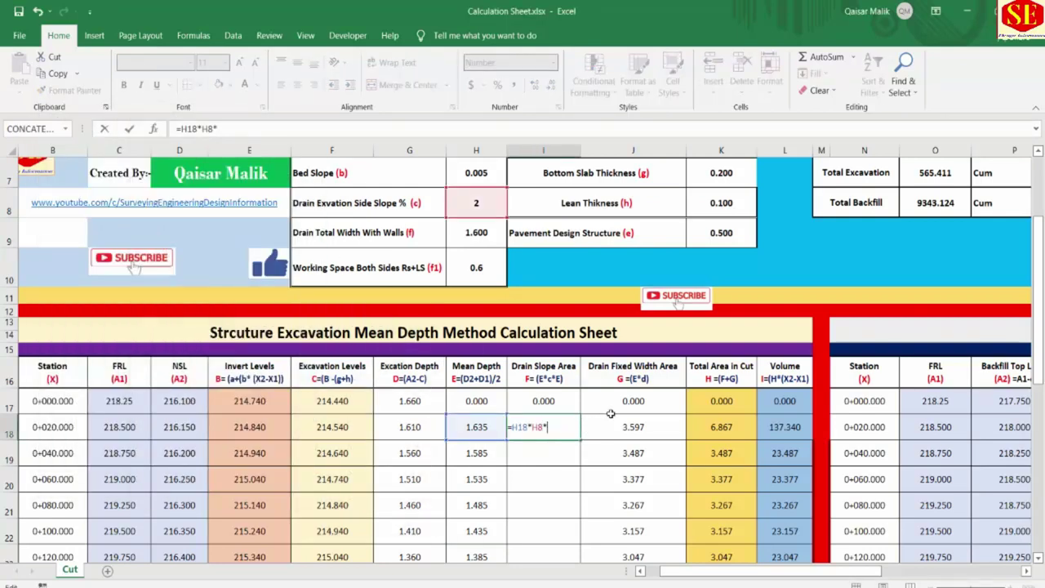
pyautogui.click(476, 426)
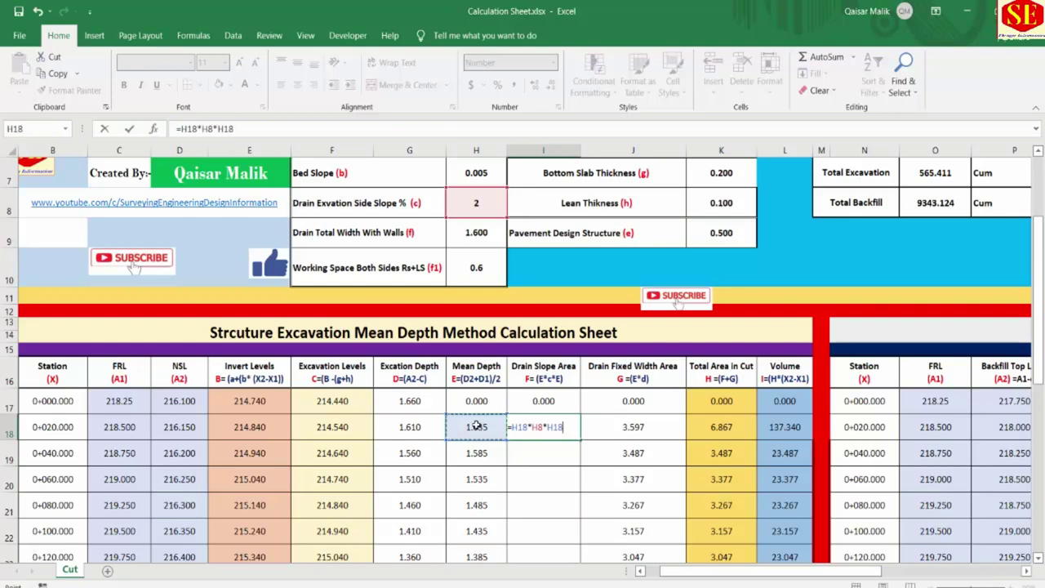
pyautogui.press('Return')
pyautogui.click(545, 429)
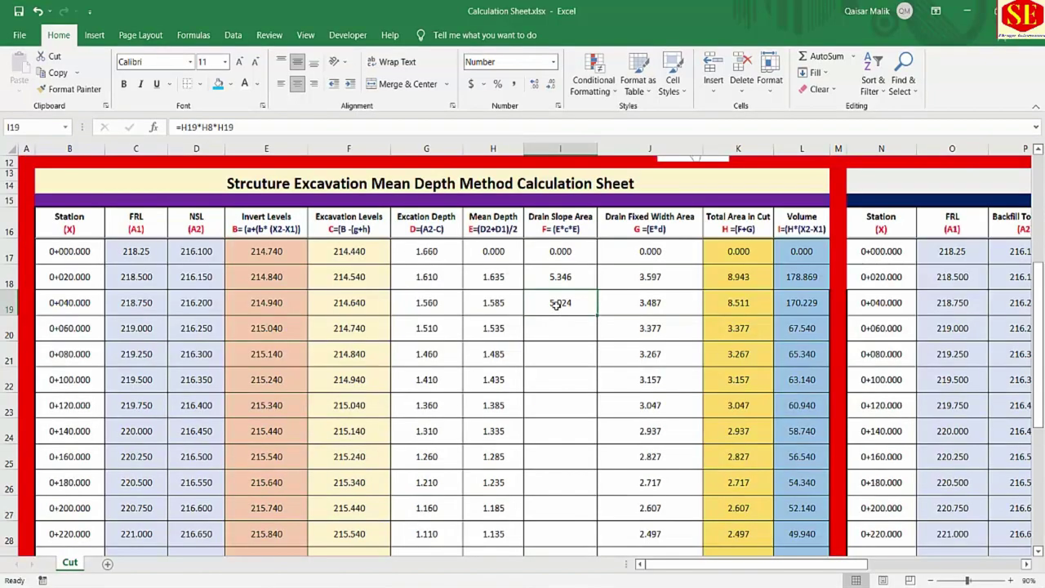
# Enter =H19*$H$8*H19 as the Drain Slope Area formula at station 0+040, with the side slope reference locked
pyautogui.write('=H19*H8*H19')
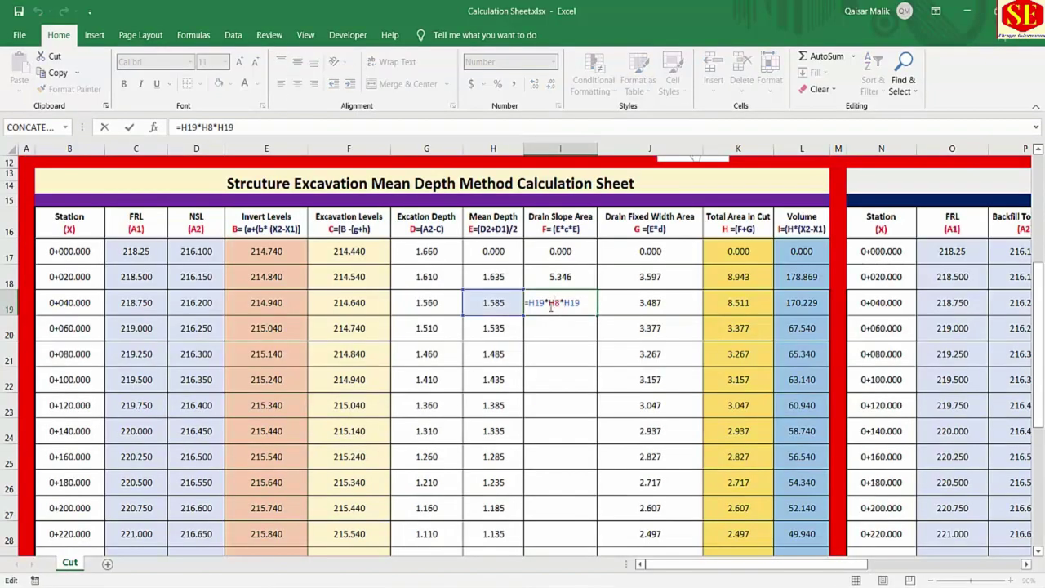
pyautogui.scroll(2, 551, 306)
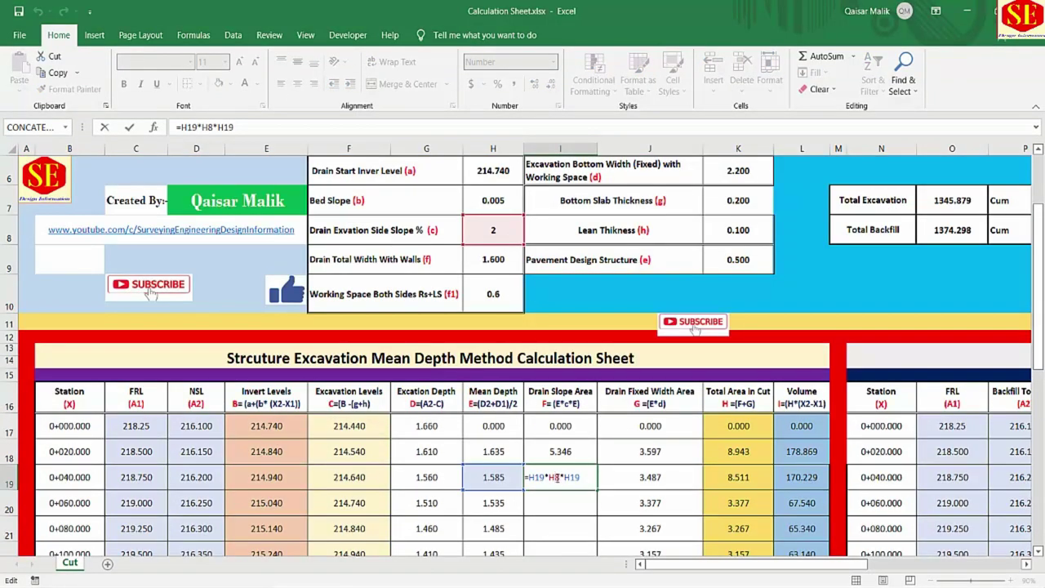
pyautogui.press('F4')
pyautogui.hotkey('ctrl', 'Return')
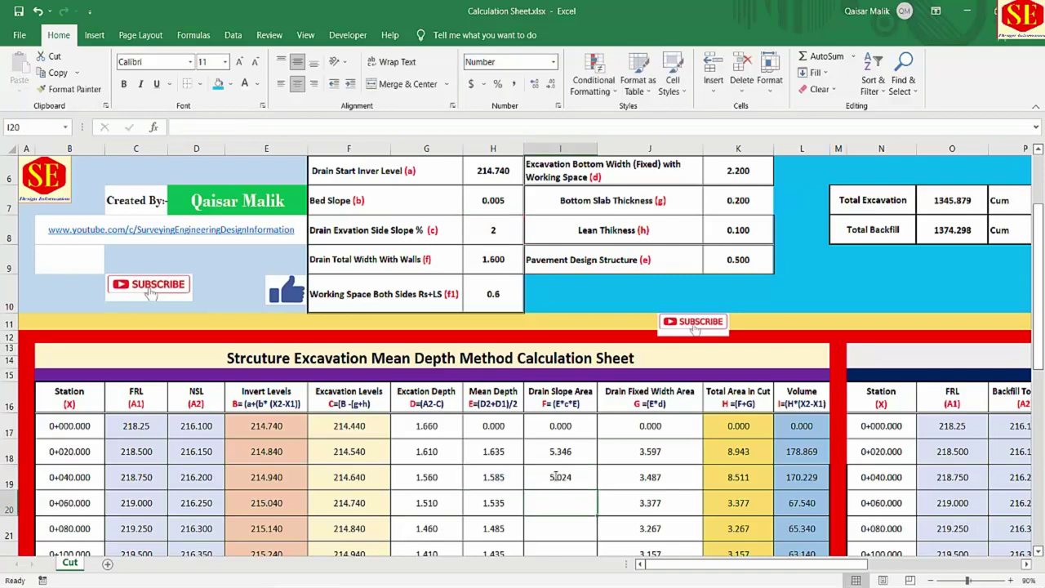
# Fill the Drain Slope Area formula from station 0+040 down to station 0+400 and spot-check the column
pyautogui.scroll(-2, 598, 322)
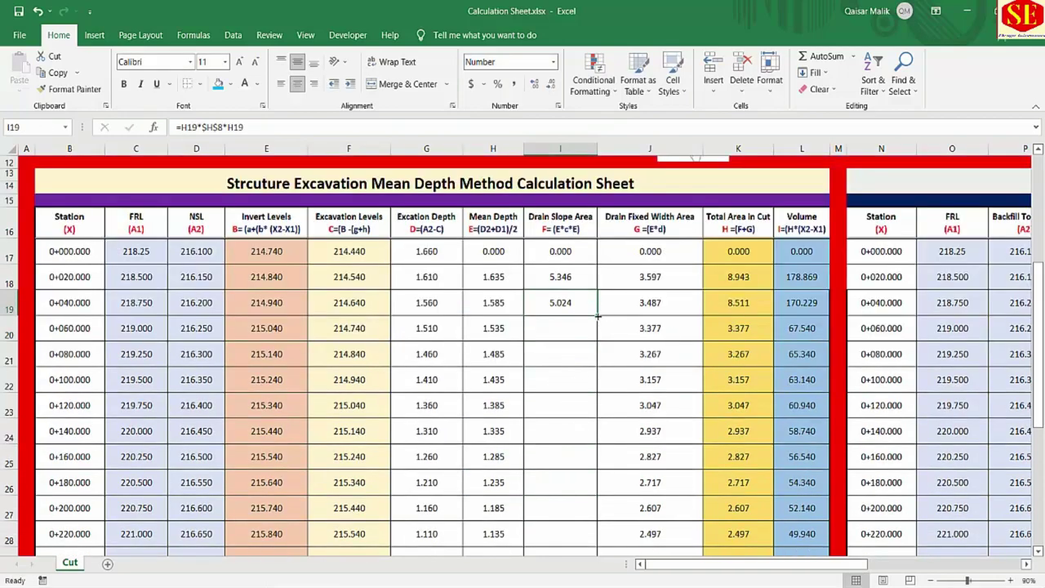
pyautogui.moveTo(598, 316); pyautogui.dragTo(586, 508)
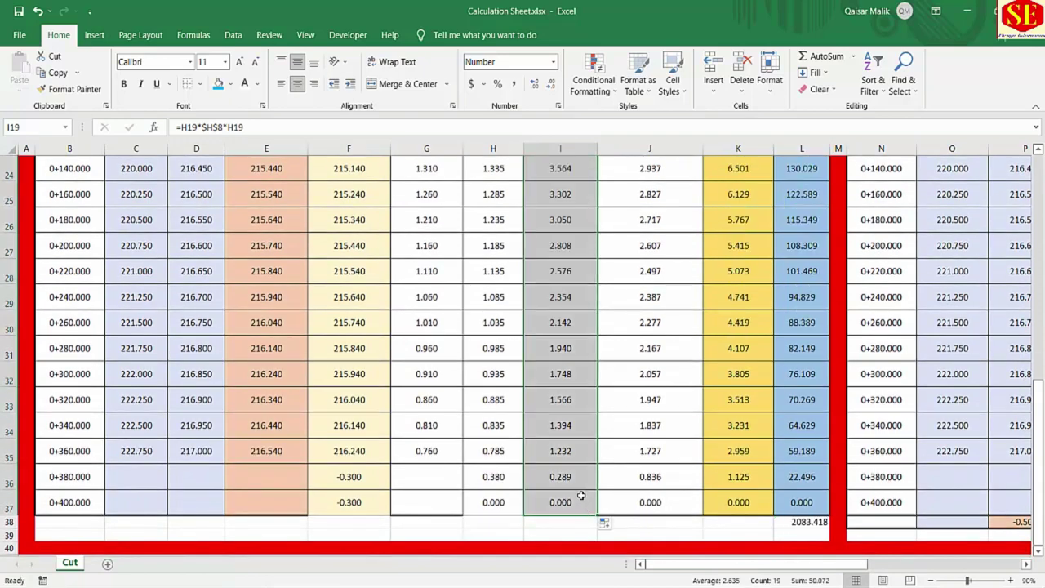
pyautogui.scroll(4, 580, 496)
pyautogui.click(560, 328)
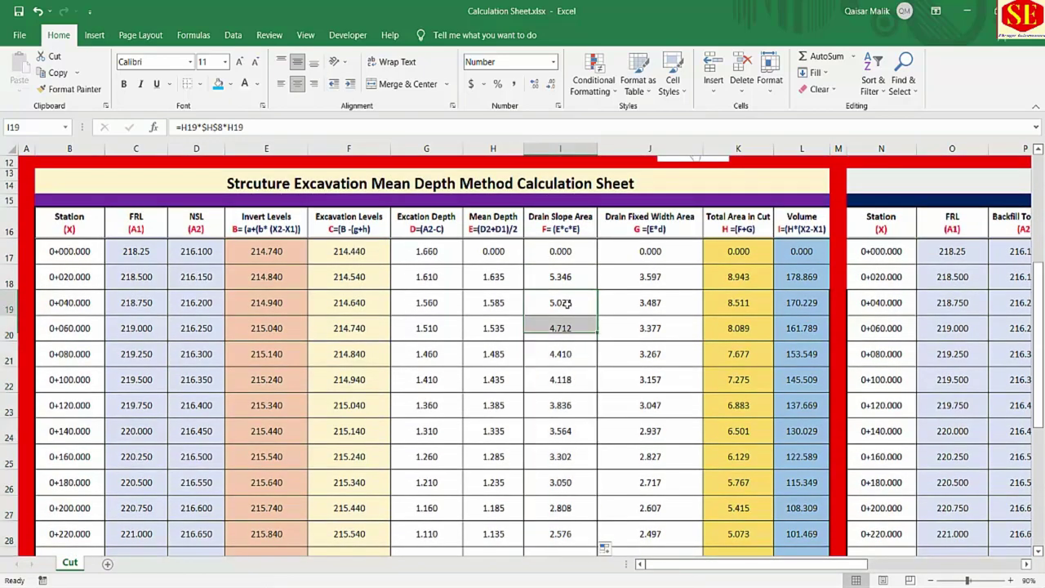
pyautogui.click(563, 380)
# Review the drain section drawing, the Drain Fixed Width Area heading, and the excavation bottom width input (d)
pyautogui.hotkey('alt', 'Tab')
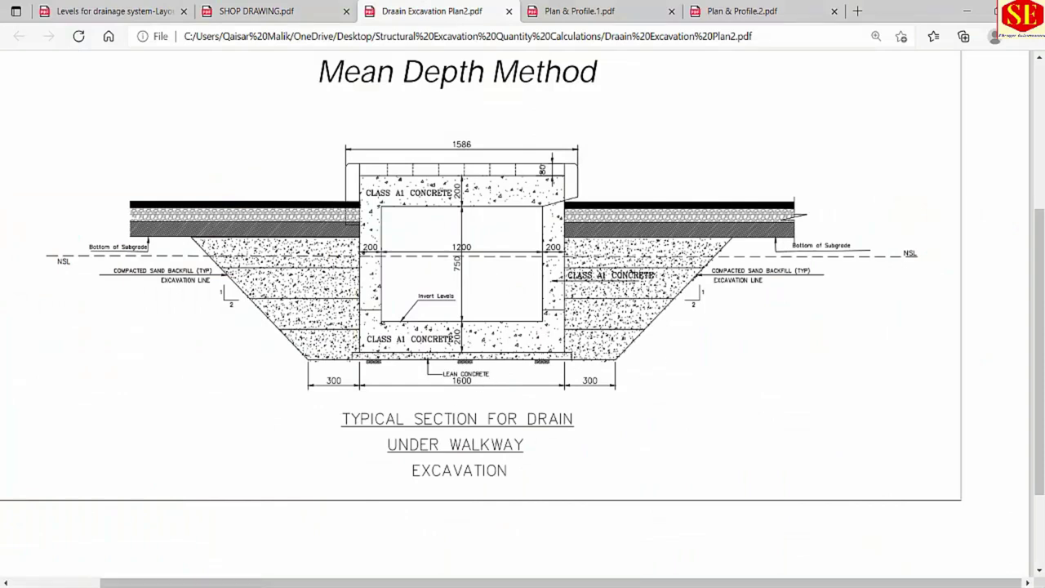
pyautogui.hotkey('alt', 'Tab')
pyautogui.click(641, 227)
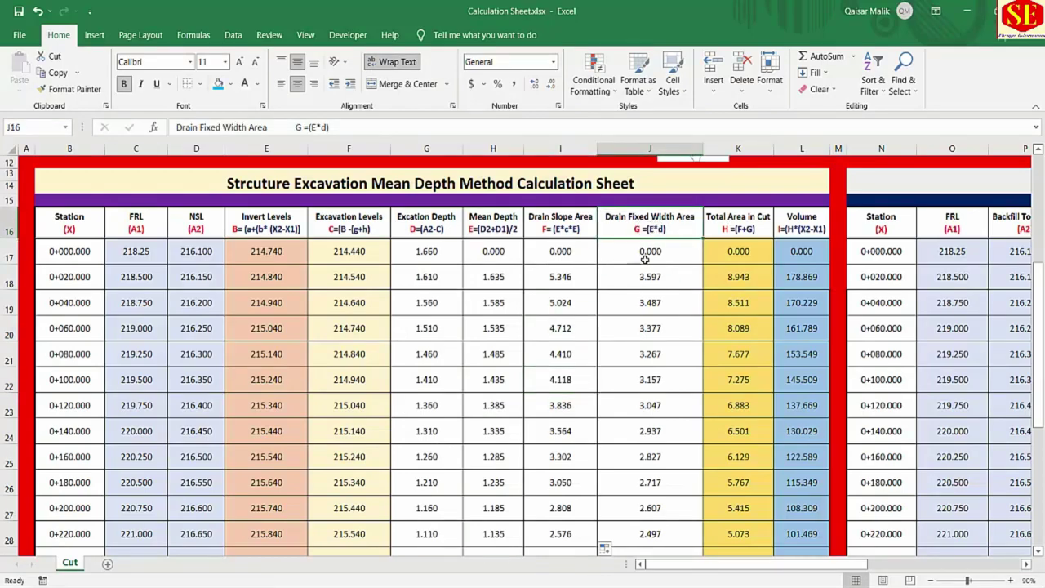
pyautogui.scroll(3, 652, 287)
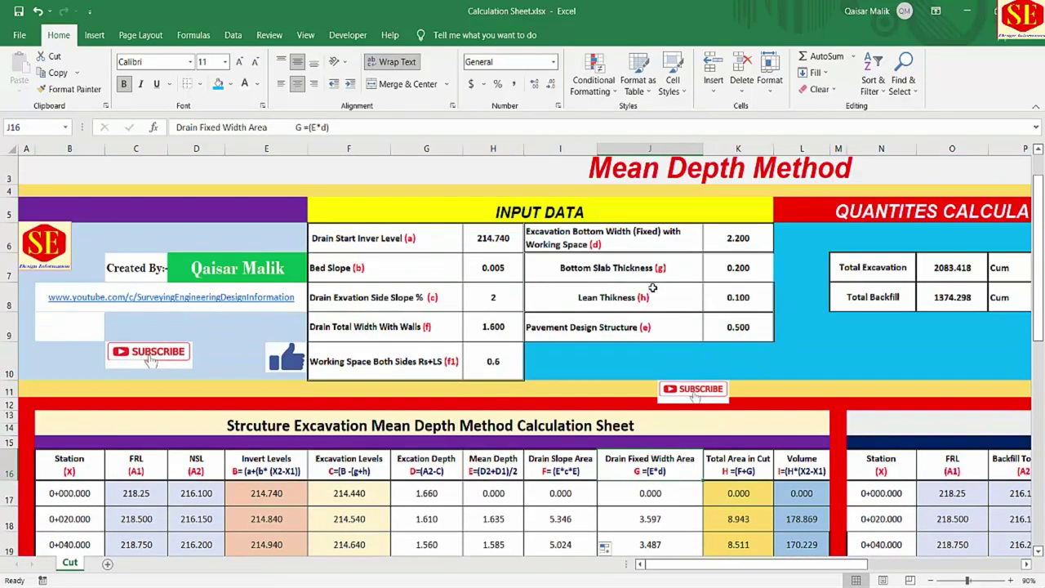
pyautogui.click(722, 235)
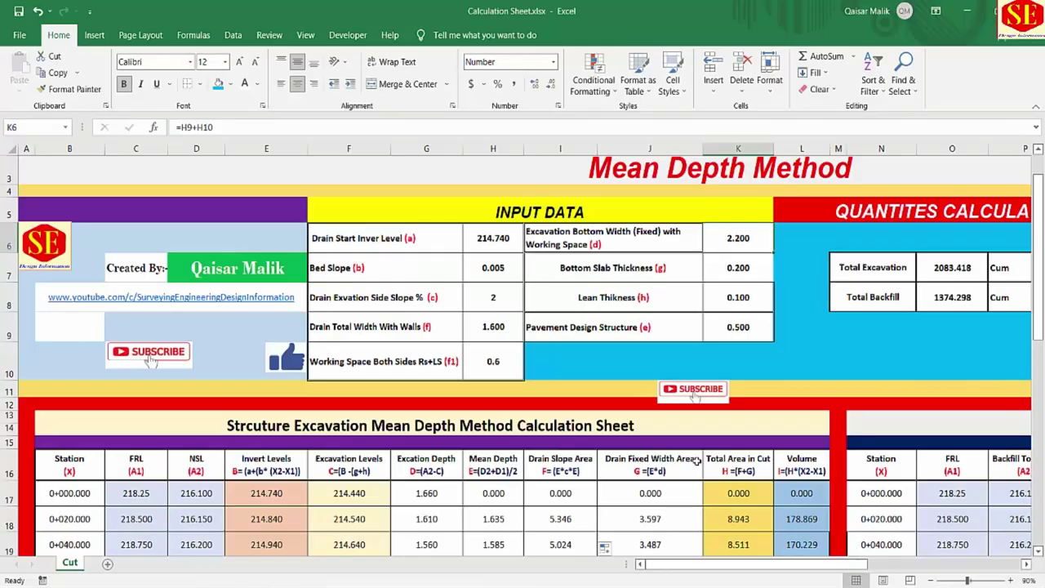
# Clear the Drain Fixed Width Area column from station 0+000 downward and enter 0 at station 0+000
pyautogui.scroll(-1, 696, 461)
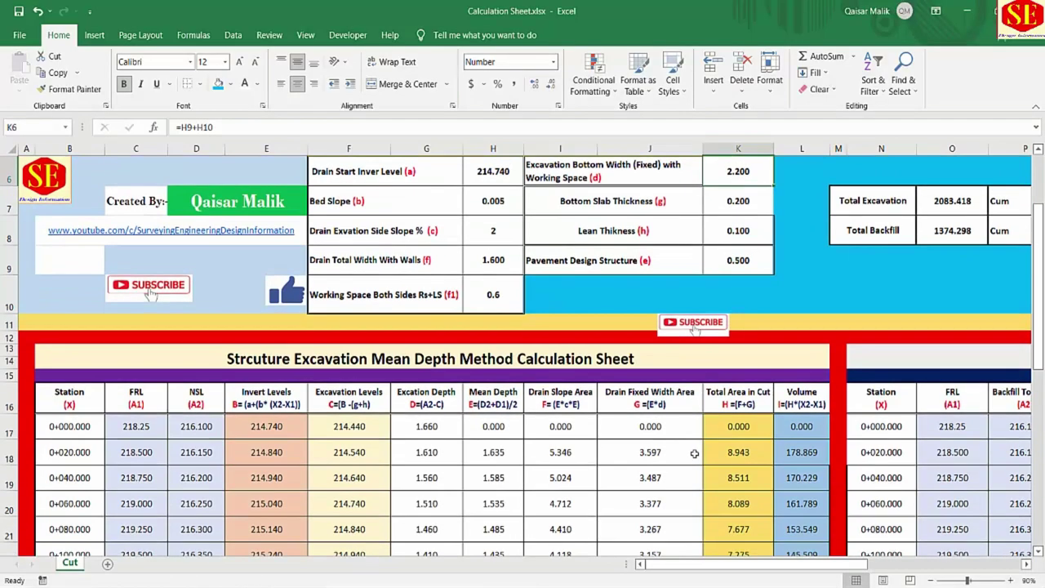
pyautogui.click(657, 426)
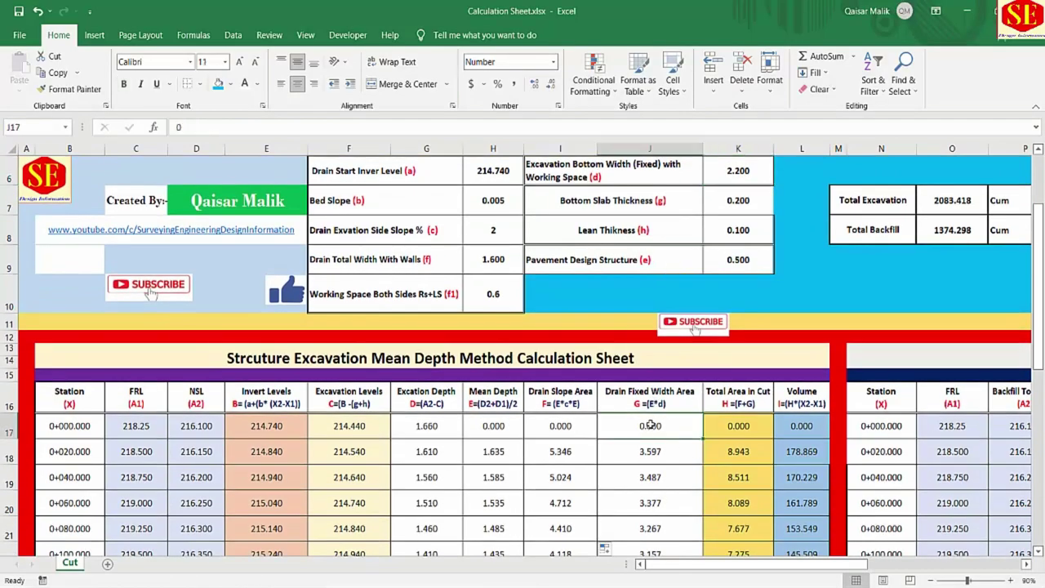
pyautogui.scroll(-1, 653, 408)
pyautogui.moveTo(678, 338); pyautogui.dragTo(666, 563)
pyautogui.scroll(6, 653, 506)
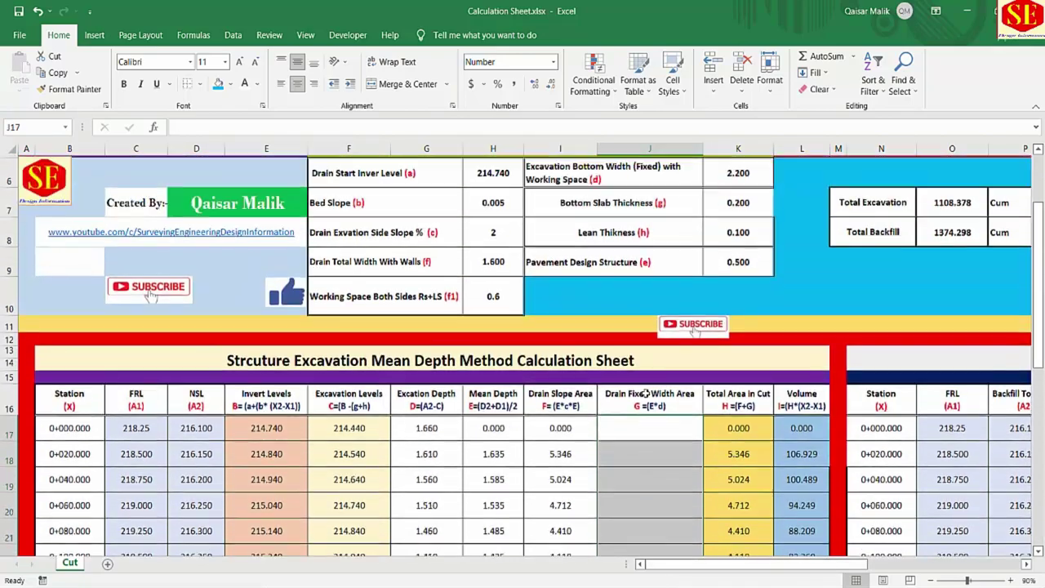
pyautogui.press('Delete')
pyautogui.click(642, 450)
pyautogui.write('0')
pyautogui.press('Return')
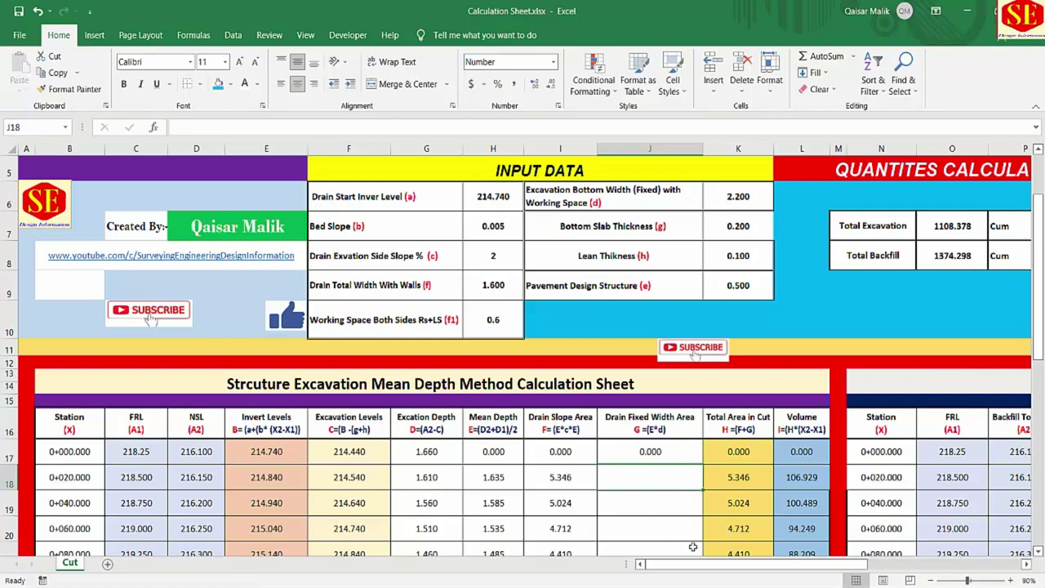
# Enter =H18*$K$6 as the Drain Fixed Width Area formula at station 0+020, with the bottom width reference locked
pyautogui.write('=')
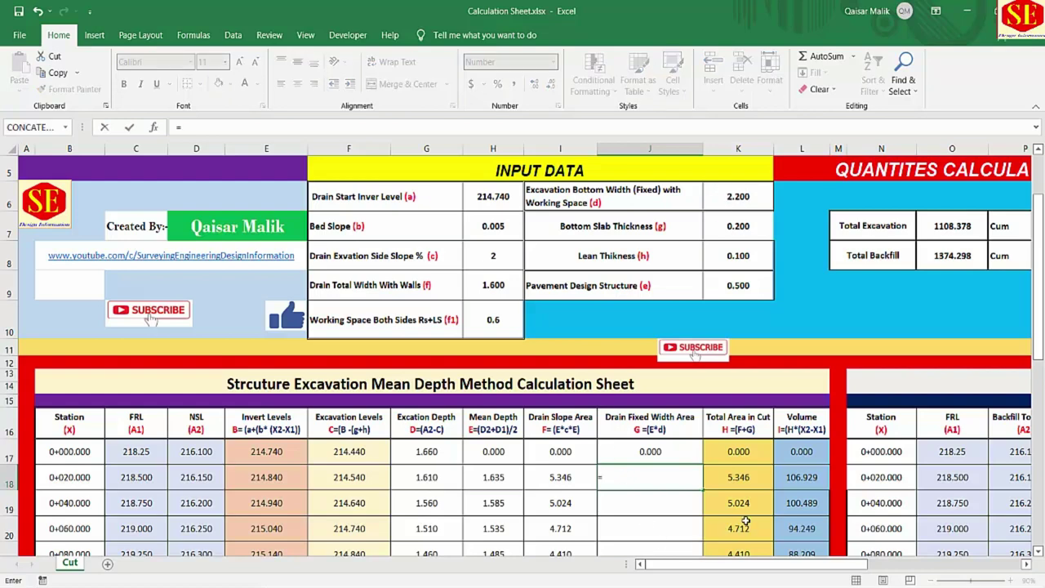
pyautogui.click(500, 475)
pyautogui.write('*')
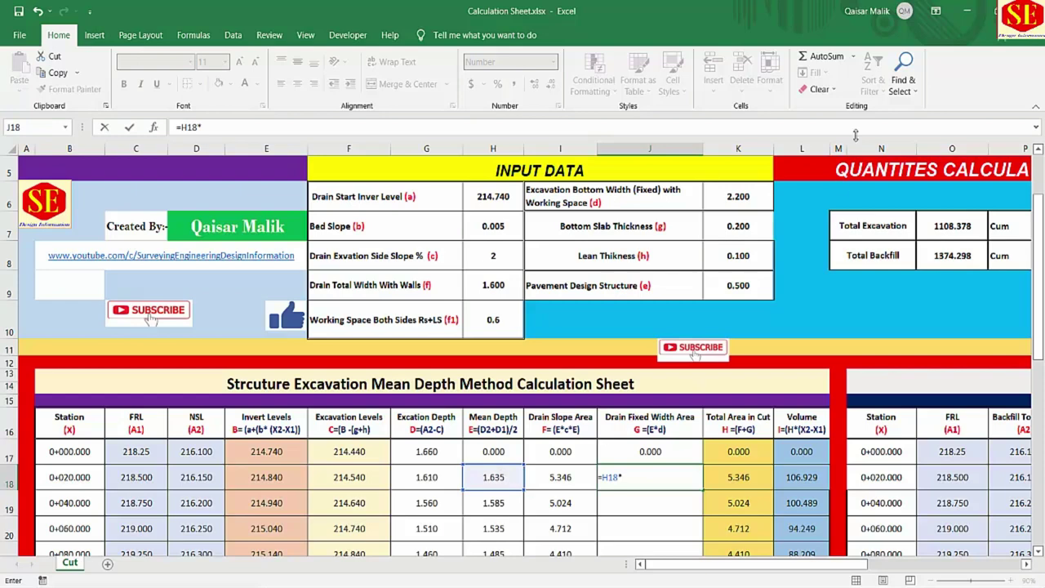
pyautogui.click(743, 196)
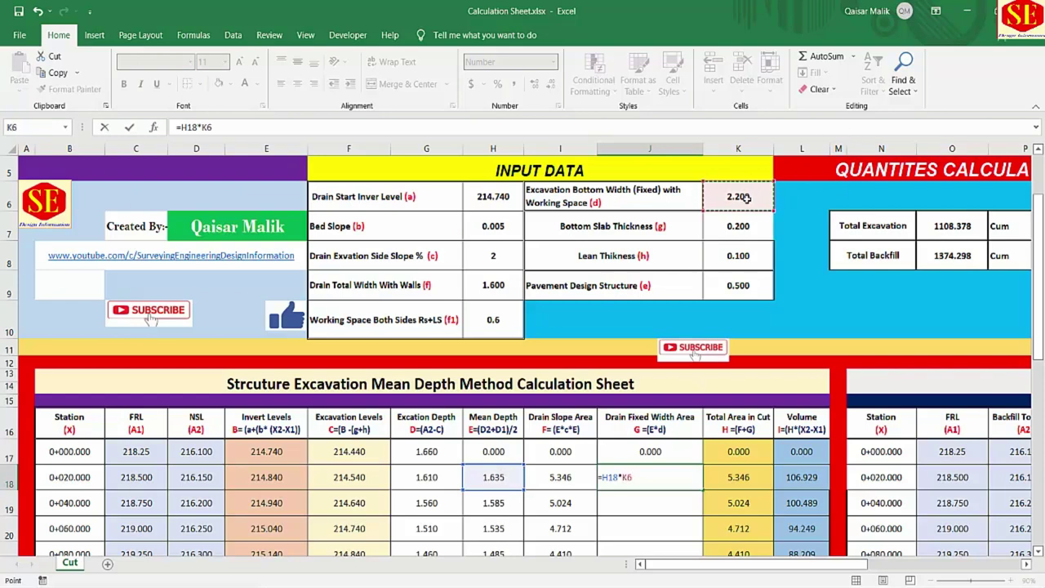
pyautogui.click(628, 480)
pyautogui.press('Return')
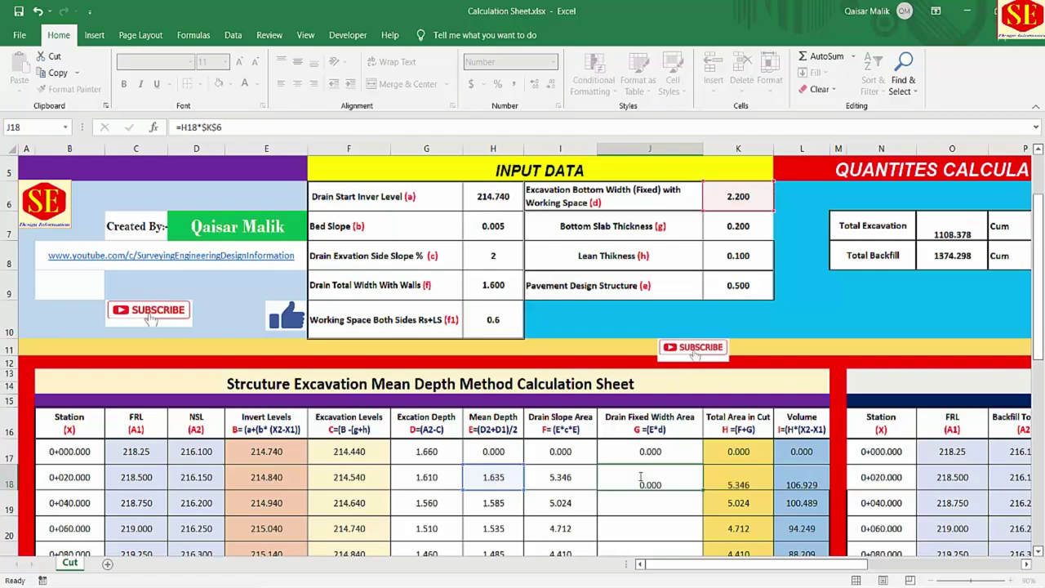
# Fill the Drain Fixed Width Area formula from station 0+020 down to station 0+400 and check both area values at station 0+020
pyautogui.scroll(-1, 668, 389)
pyautogui.click(668, 390)
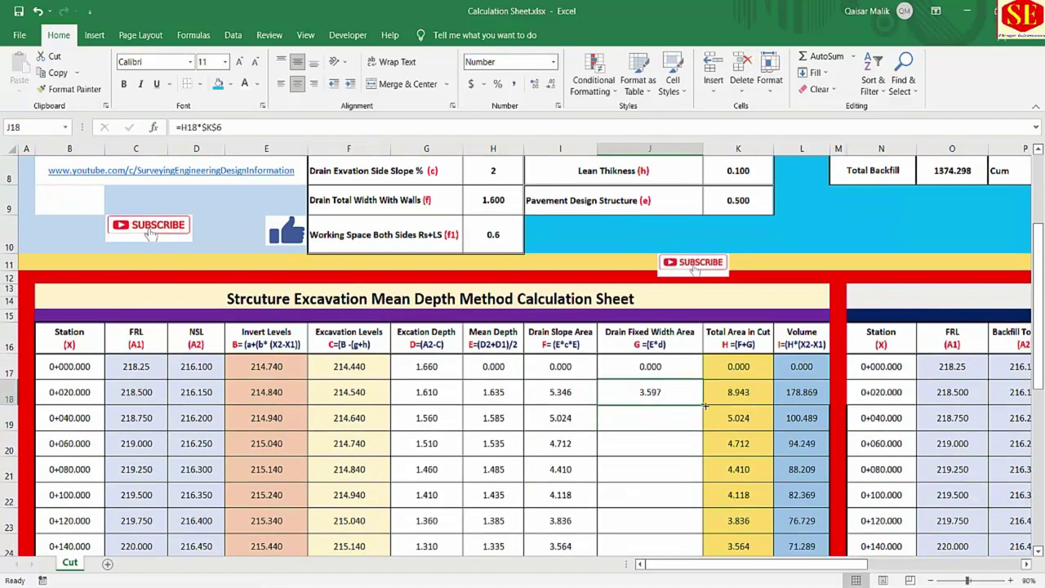
pyautogui.moveTo(703, 405); pyautogui.dragTo(700, 511)
pyautogui.scroll(2, 630, 355)
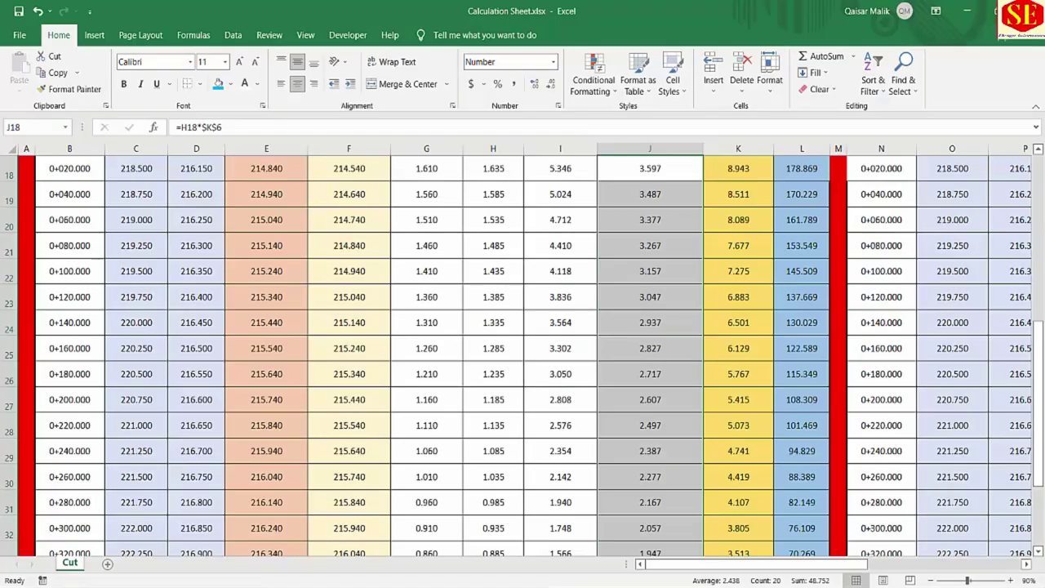
pyautogui.scroll(1, 789, 323)
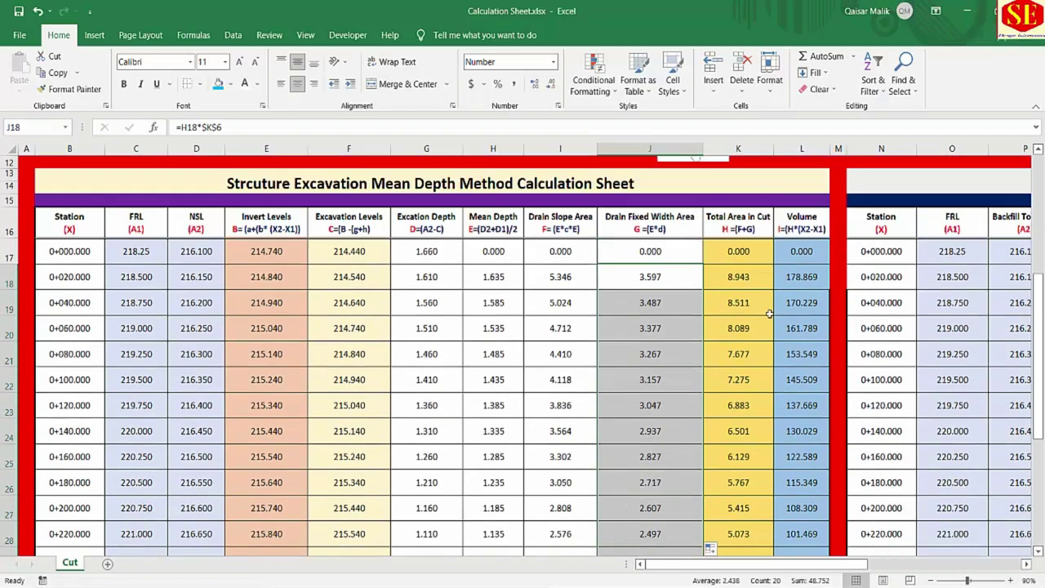
pyautogui.click(578, 280)
pyautogui.click(649, 278)
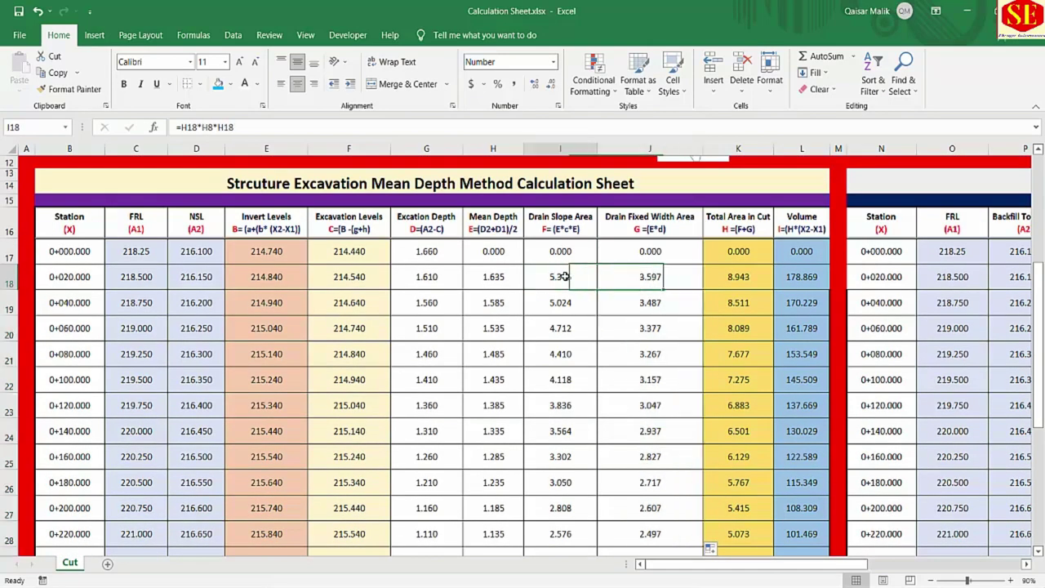
# Clear the Total Area in Cut column from station 0+020 down to station 0+380
pyautogui.click(738, 276)
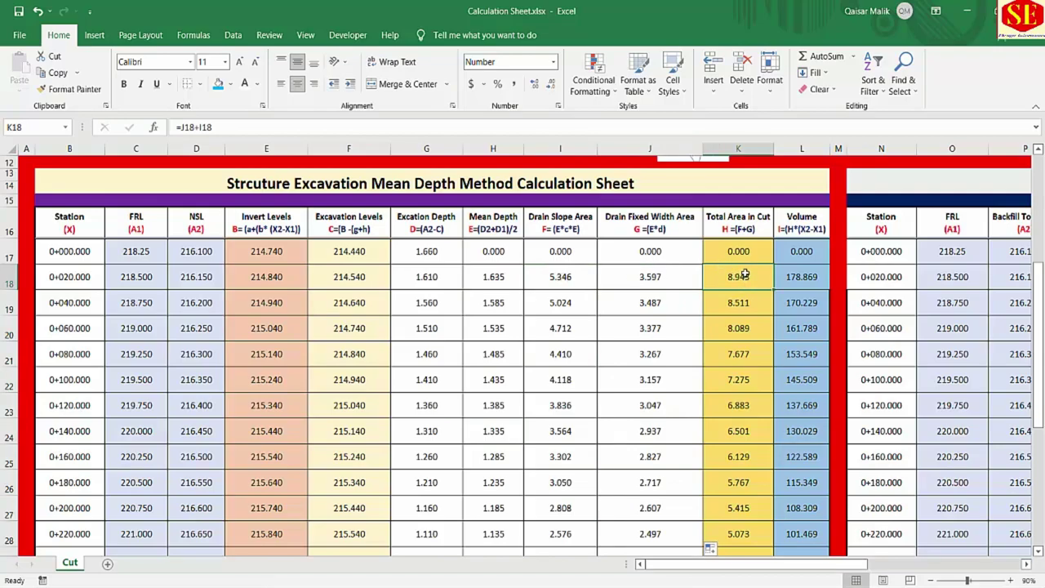
pyautogui.hotkey('ctrl', 'shift', 'Down')
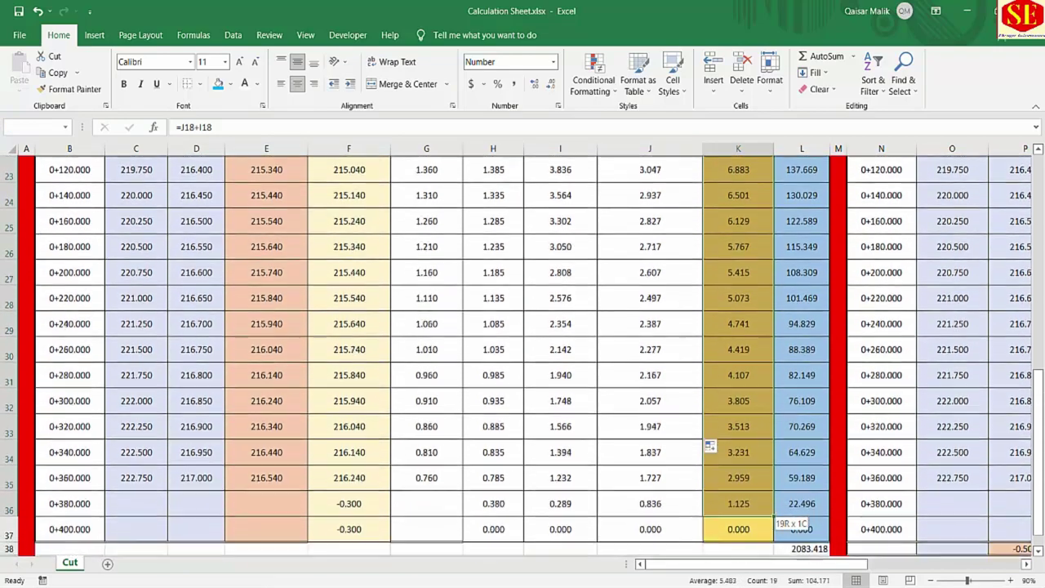
pyautogui.press('Delete')
pyautogui.scroll(5, 771, 408)
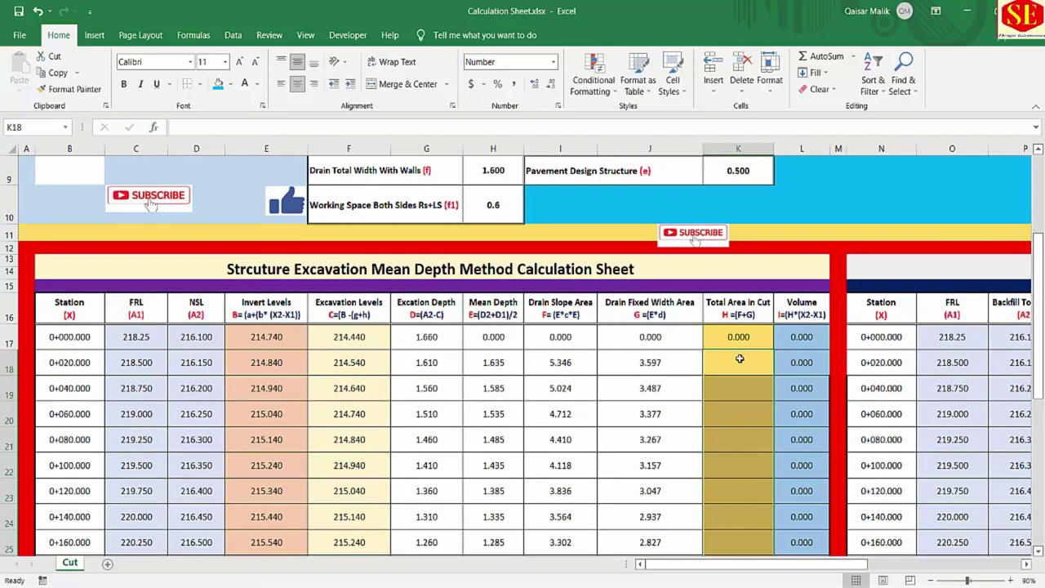
# Enter =I18+J18 as the Total Area in Cut formula at station 0+020, adding slope area and fixed width area
pyautogui.click(739, 358)
pyautogui.write('=')
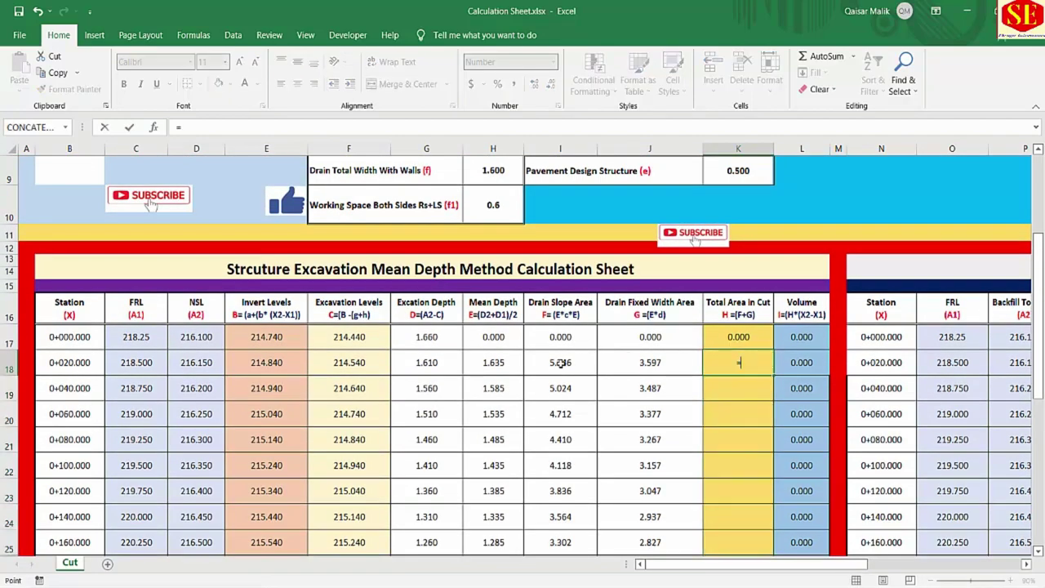
pyautogui.click(561, 362)
pyautogui.write('+')
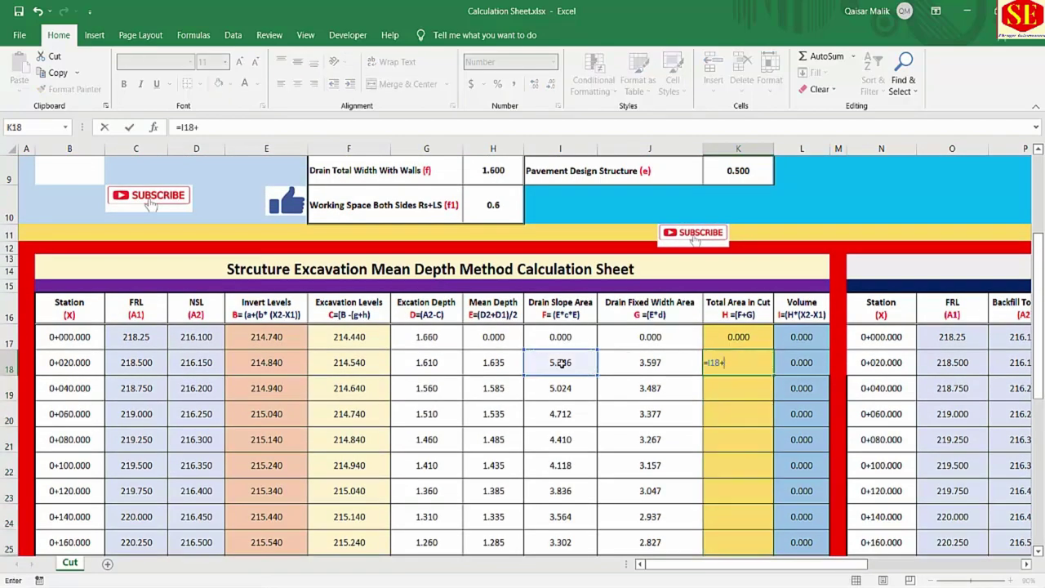
pyautogui.click(663, 365)
pyautogui.press('Return')
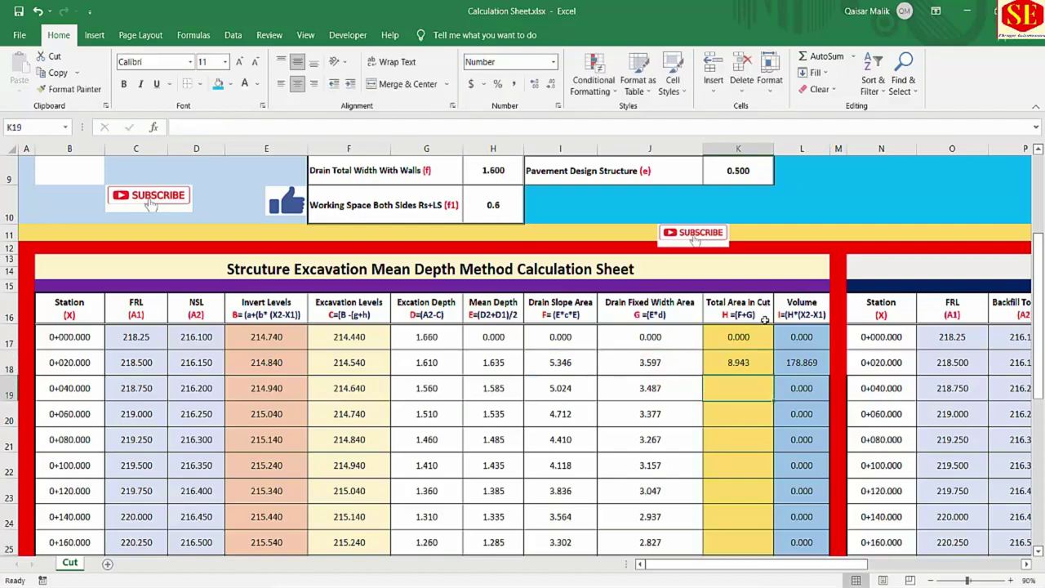
# Fill the Total Area in Cut formula down the column from station 0+020 and spot-check several stations through 0+120
pyautogui.click(743, 364)
pyautogui.doubleClick(772, 374)
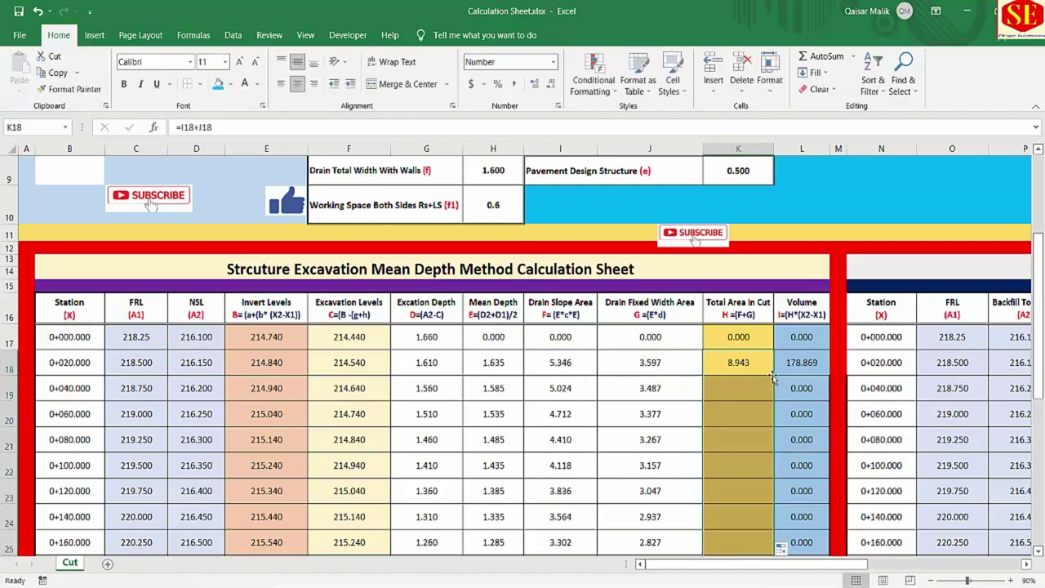
pyautogui.scroll(-1, 738, 276)
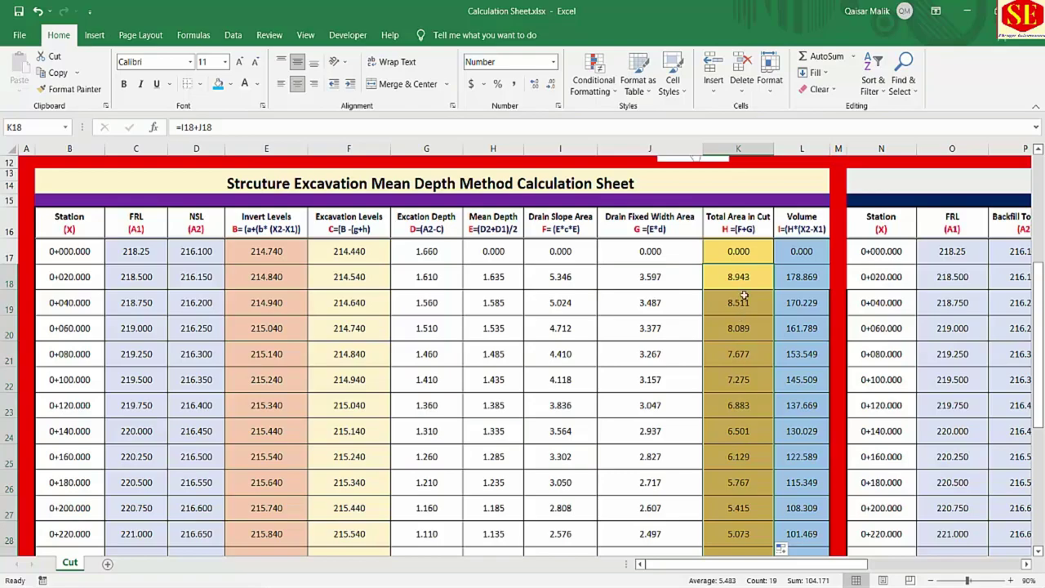
pyautogui.click(715, 283)
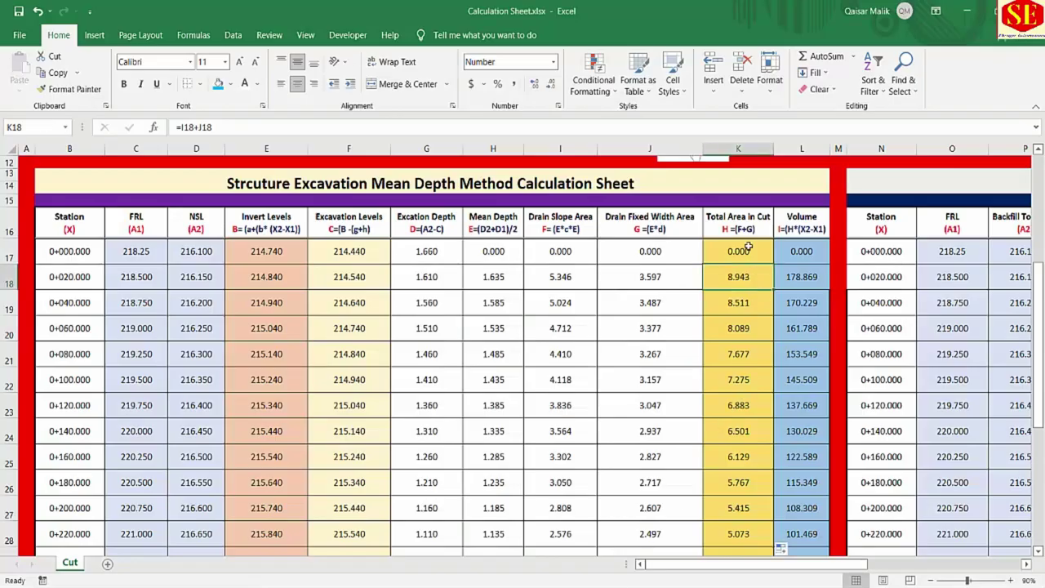
pyautogui.click(738, 304)
pyautogui.click(737, 330)
pyautogui.click(738, 354)
pyautogui.click(738, 403)
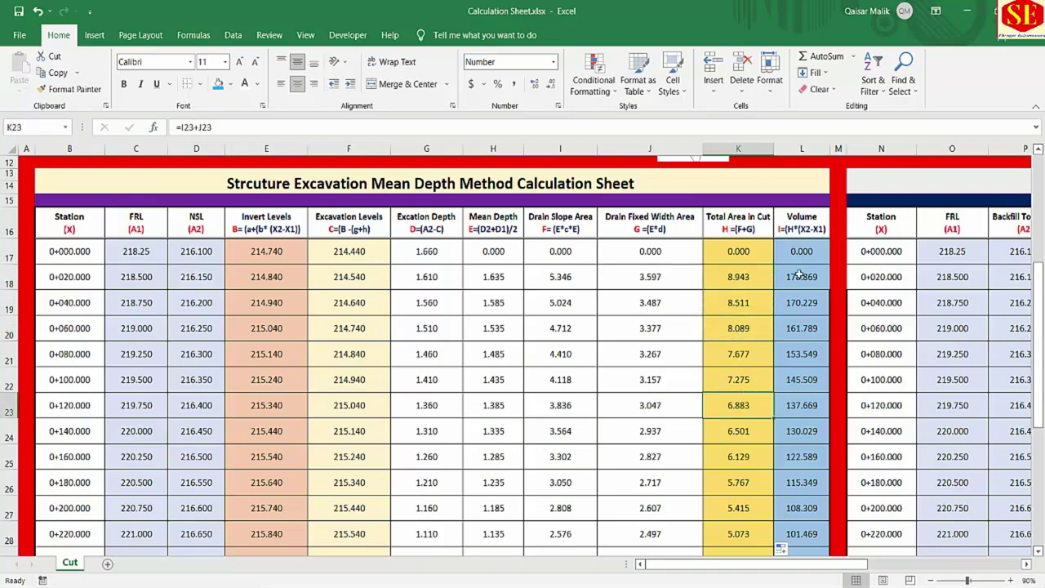
# Clear the Volume column from station 0+000 to 0+400 and enter 0 at station 0+000
pyautogui.click(800, 276)
pyautogui.click(801, 228)
pyautogui.moveTo(806, 253); pyautogui.dragTo(794, 535)
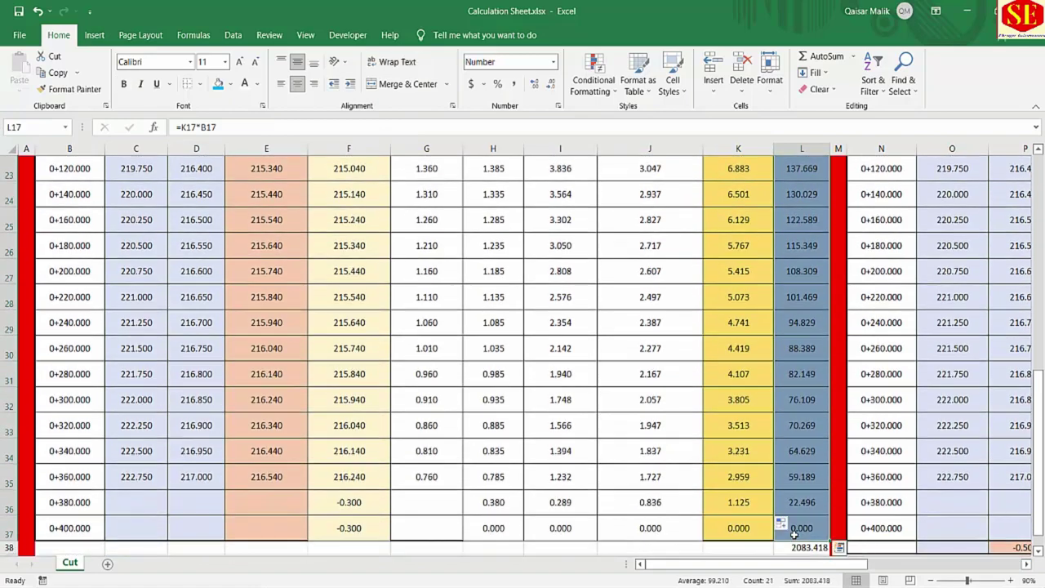
pyautogui.scroll(5, 797, 490)
pyautogui.press('Delete')
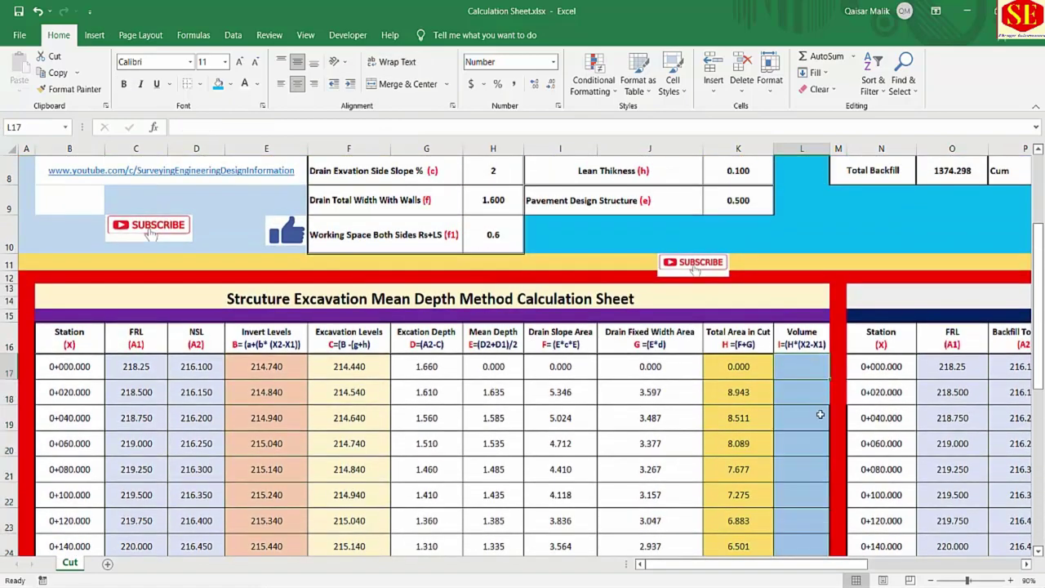
pyautogui.write('0')
pyautogui.press('Return')
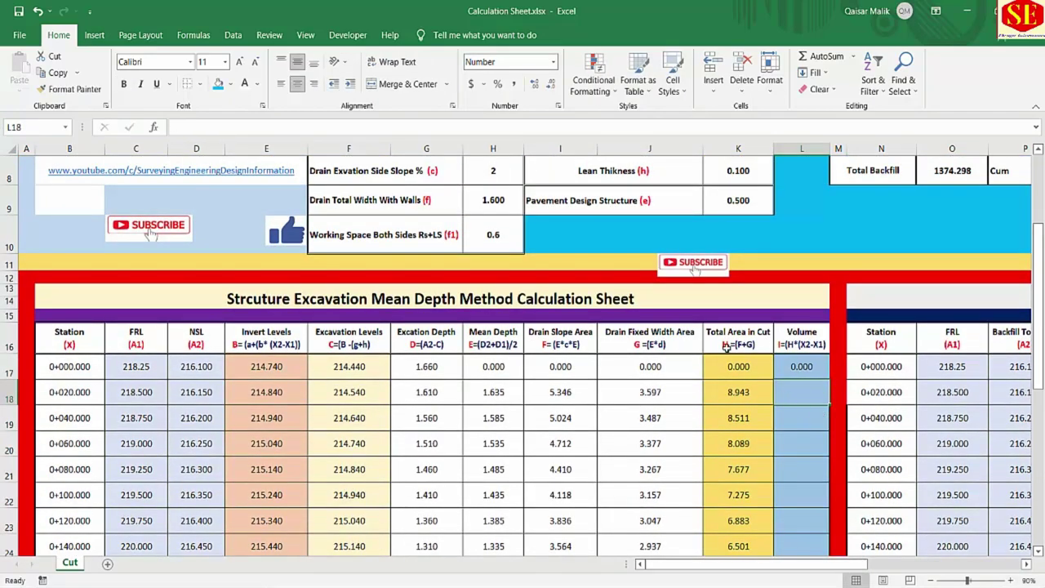
# Enter =K18*(B18-B17) as the Volume formula at station 0+020, multiplying total cut area by the station interval
pyautogui.write('=')
pyautogui.click(735, 391)
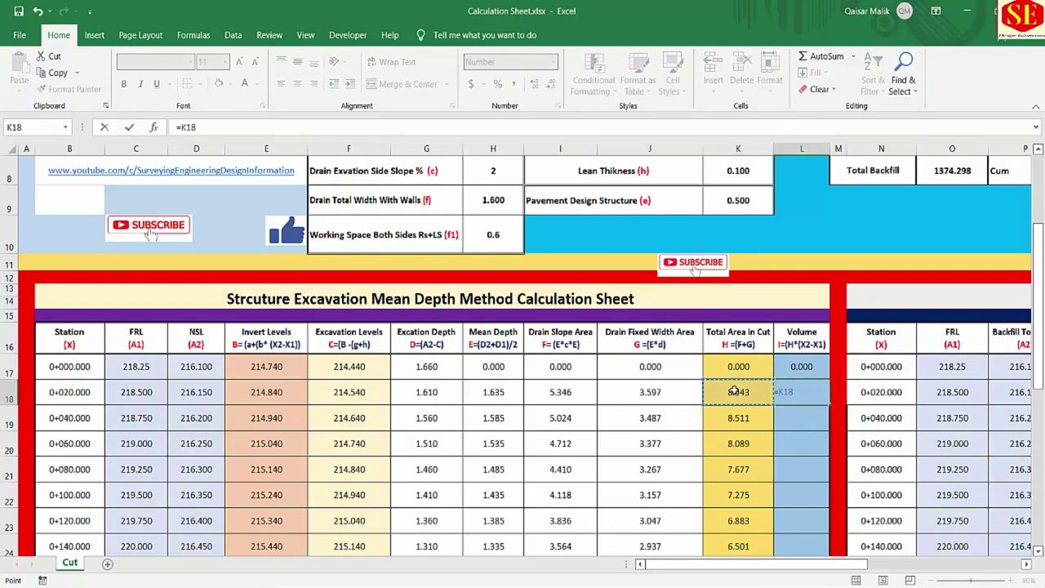
pyautogui.write('*(')
pyautogui.click(75, 393)
pyautogui.write('-')
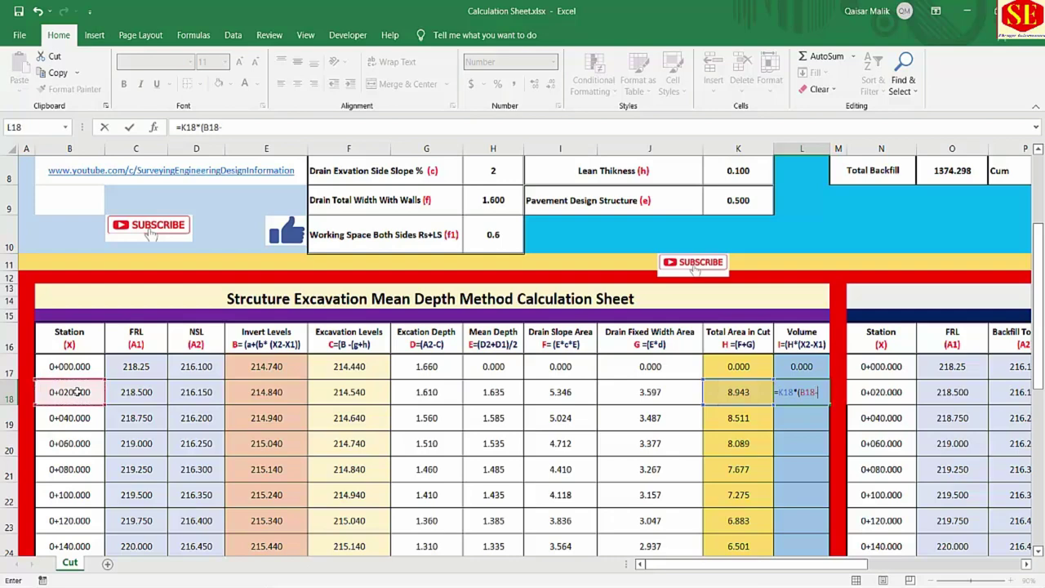
pyautogui.click(76, 369)
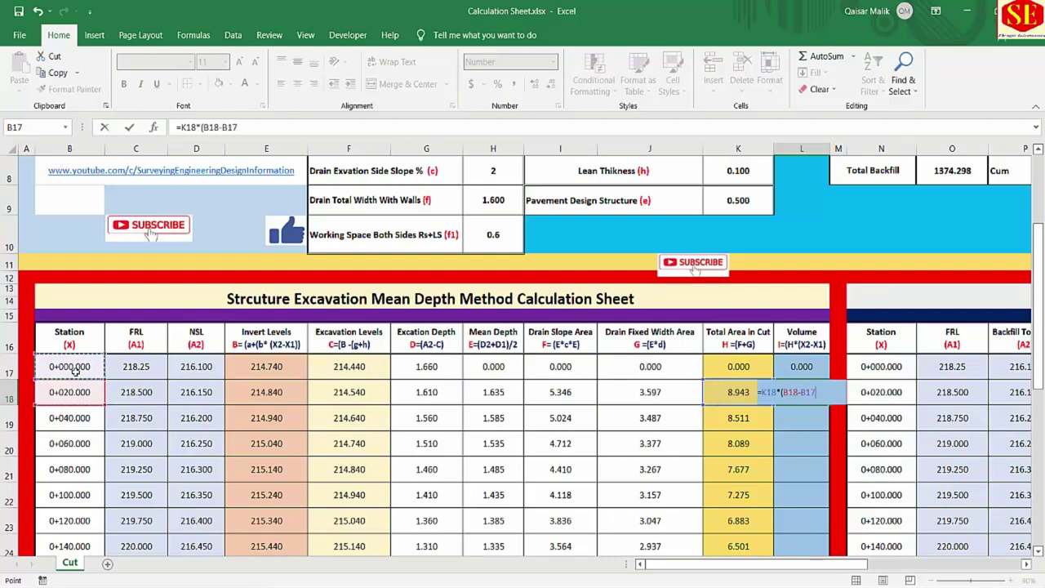
pyautogui.write(')')
pyautogui.press('Return')
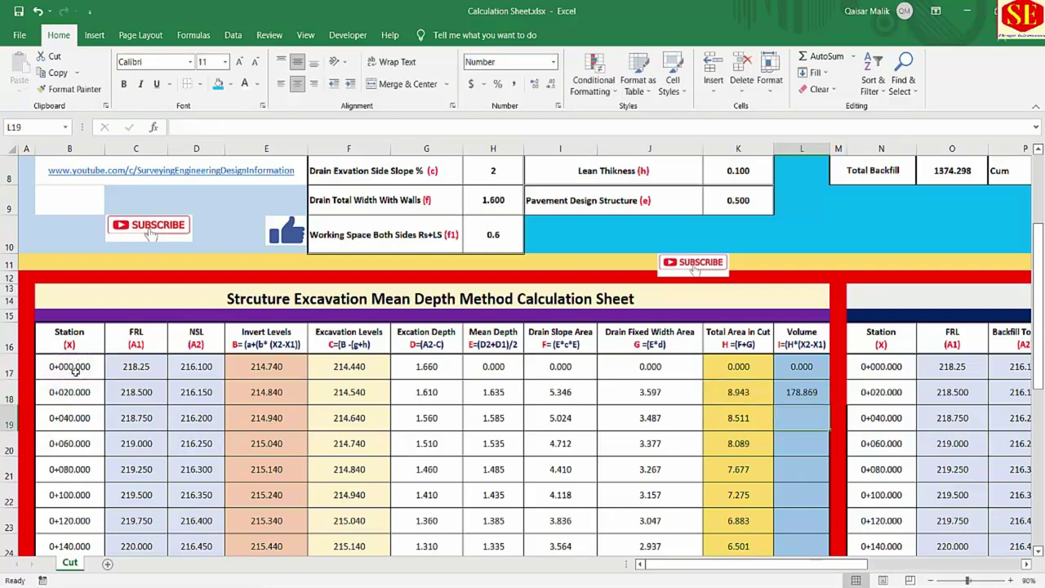
# Enter =K19+(B19-B18) as the Volume formula at station 0+040
pyautogui.write('=')
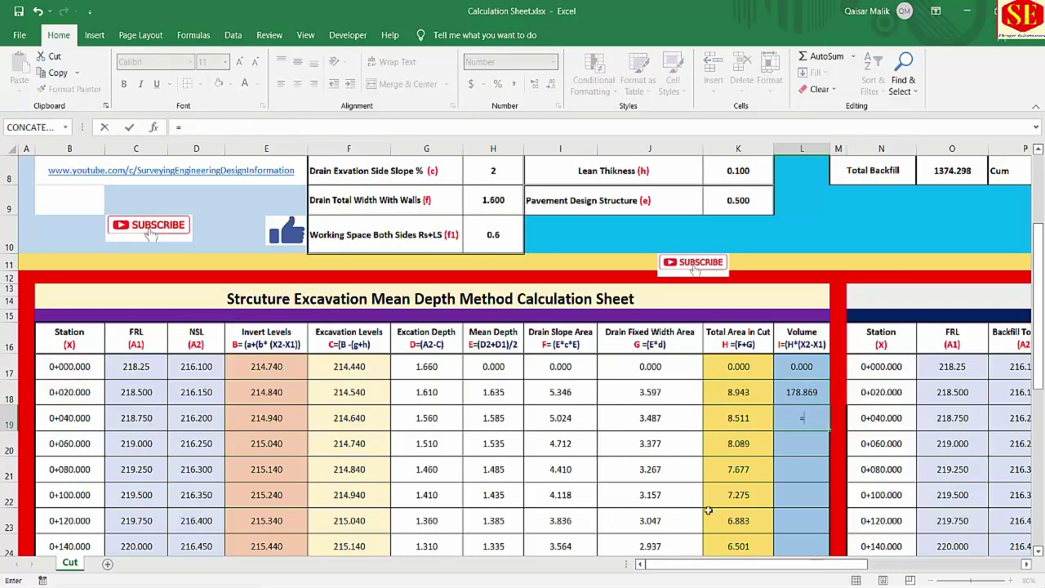
pyautogui.click(735, 414)
pyautogui.write('+(')
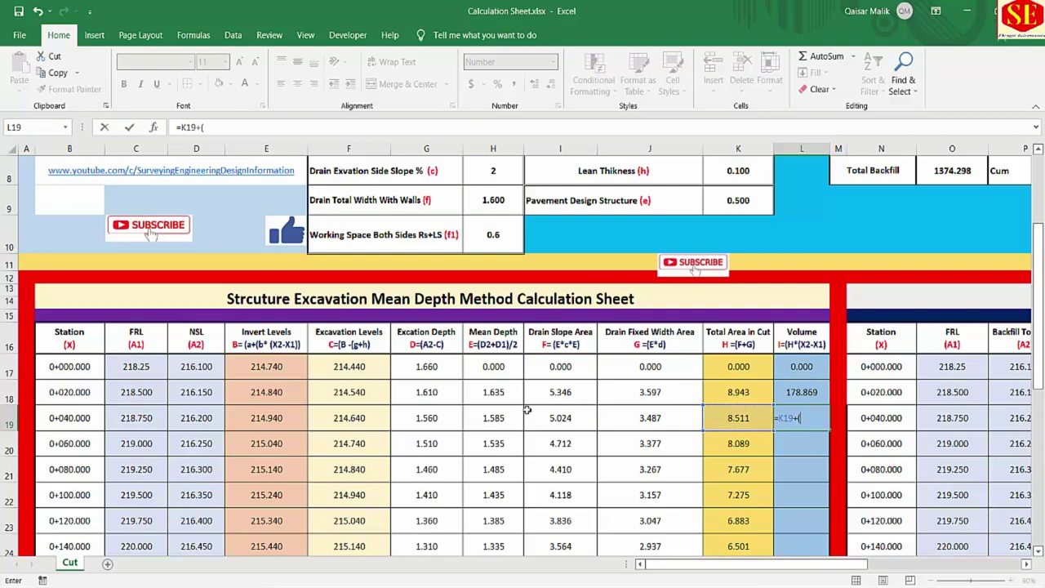
pyautogui.click(70, 418)
pyautogui.write('-')
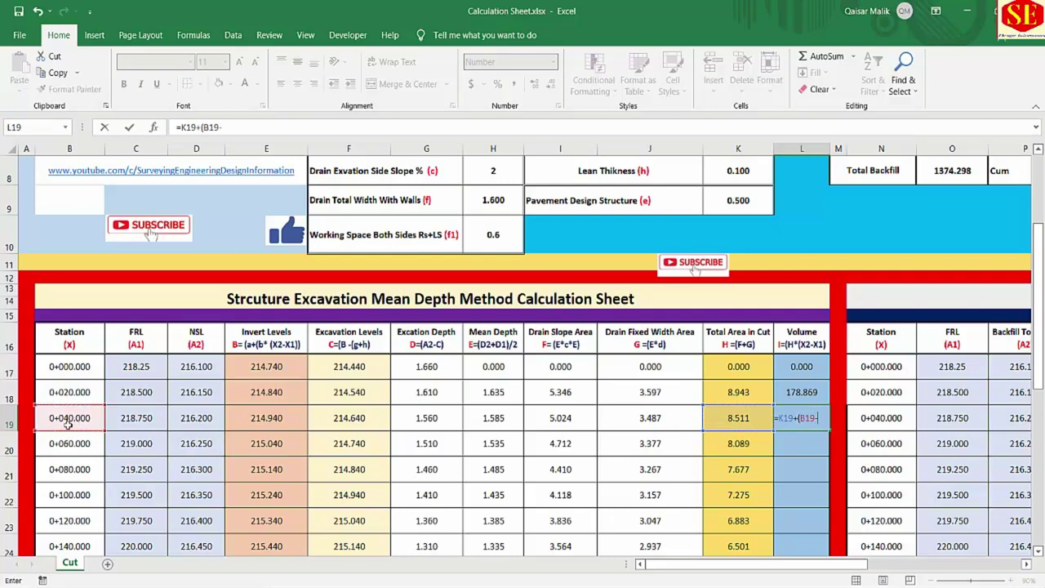
pyautogui.click(71, 392)
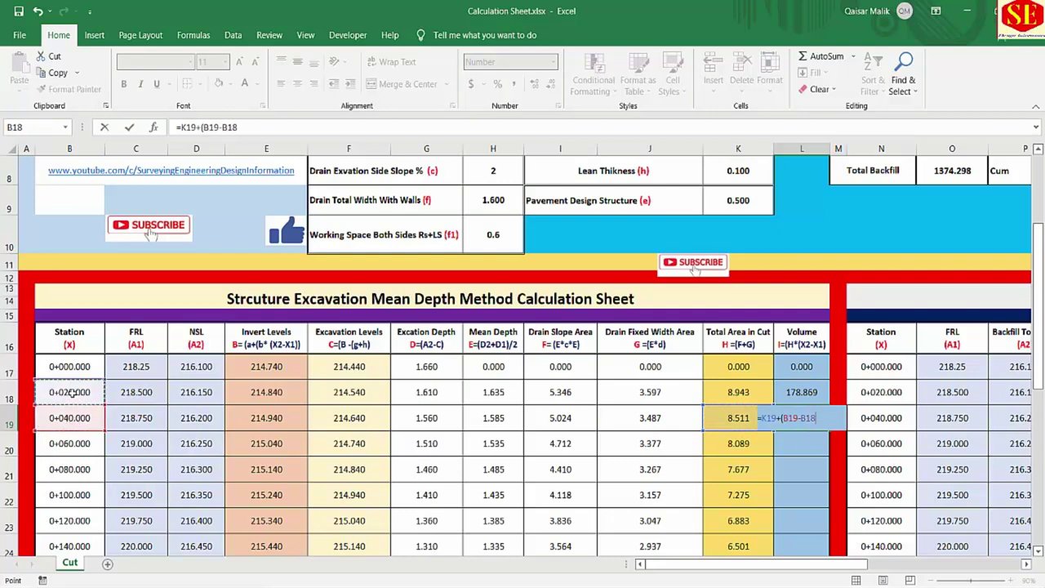
pyautogui.write(')')
pyautogui.press('Return')
# Fill the Volume formula from station 0+040 down to station 0+400
pyautogui.click(801, 417)
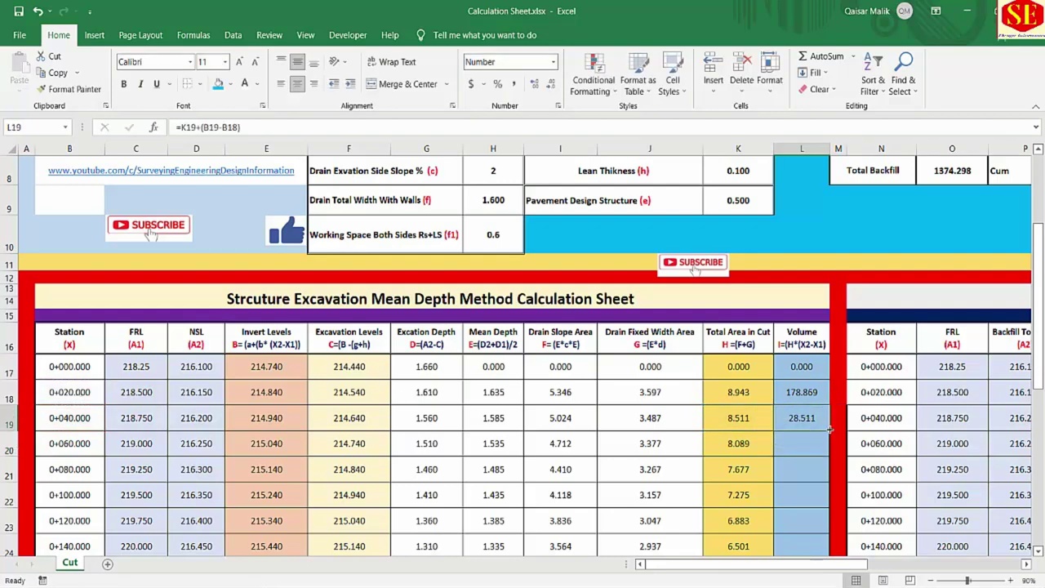
pyautogui.moveTo(829, 430); pyautogui.dragTo(818, 520)
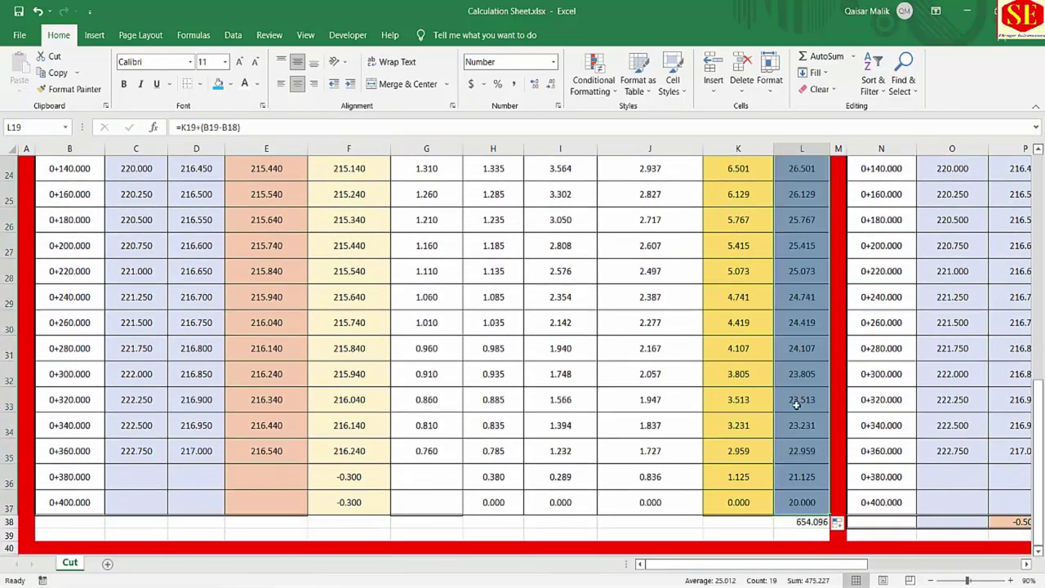
pyautogui.scroll(1, 791, 393)
pyautogui.scroll(3, 792, 393)
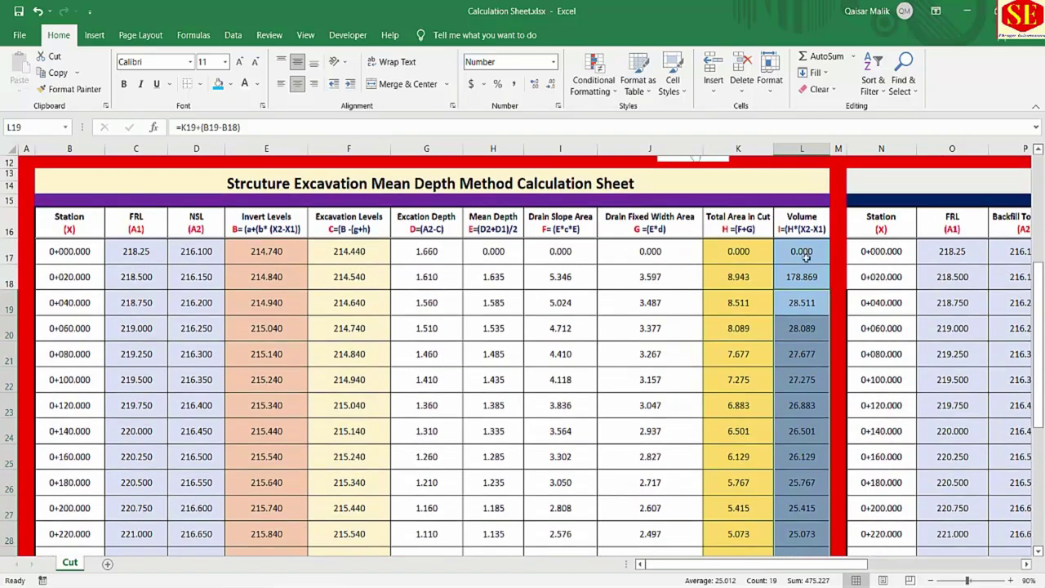
# Inspect the Volume formula at station 0+120 and the sum formula beneath the Volume column
pyautogui.click(803, 398)
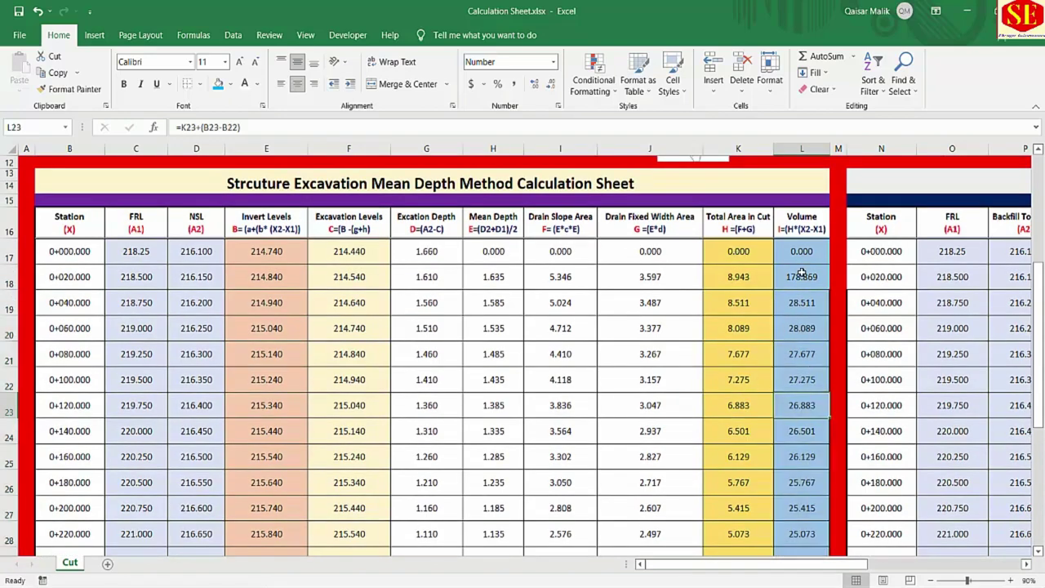
pyautogui.scroll(-5, 802, 404)
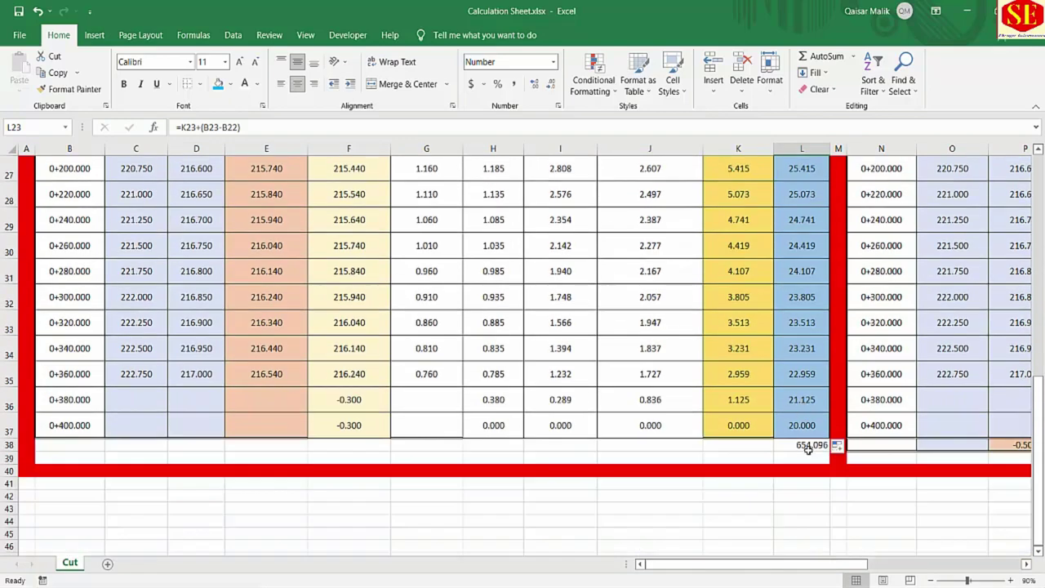
pyautogui.click(807, 447)
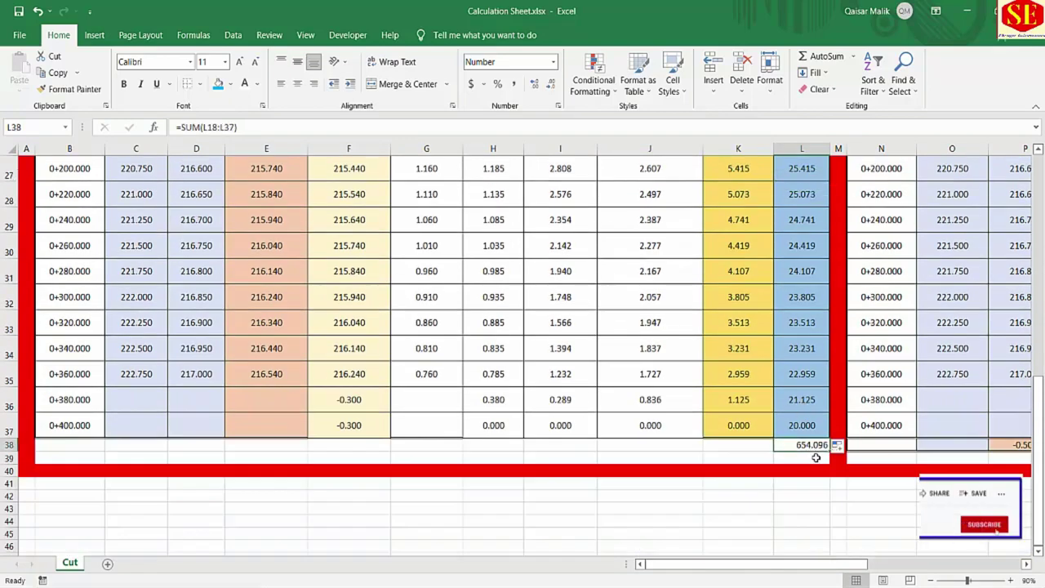
# Check the cell range summed beneath the Volume column against the excavation table and the quantities summary
pyautogui.doubleClick(807, 445)
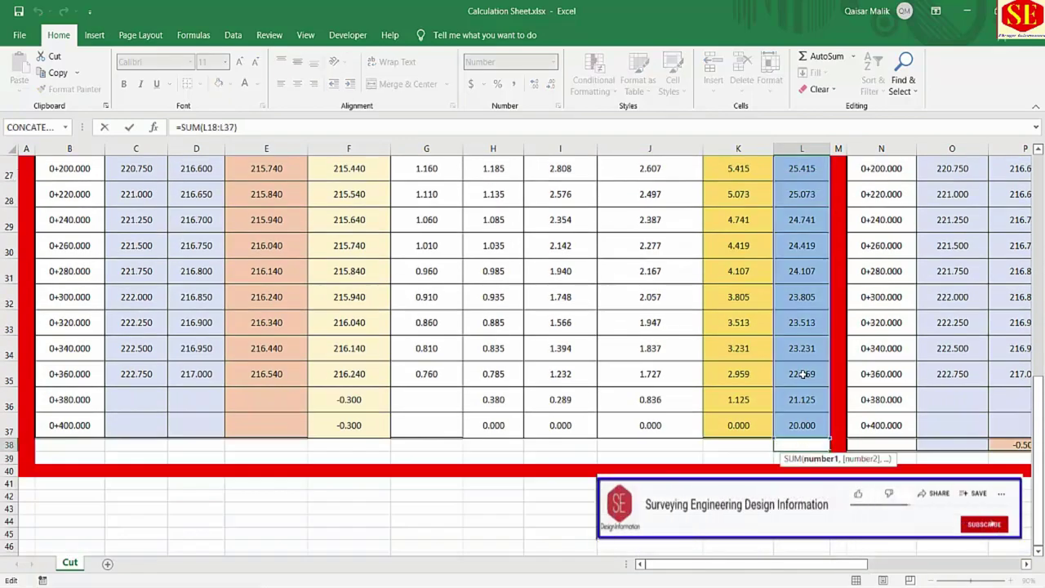
pyautogui.scroll(4, 803, 373)
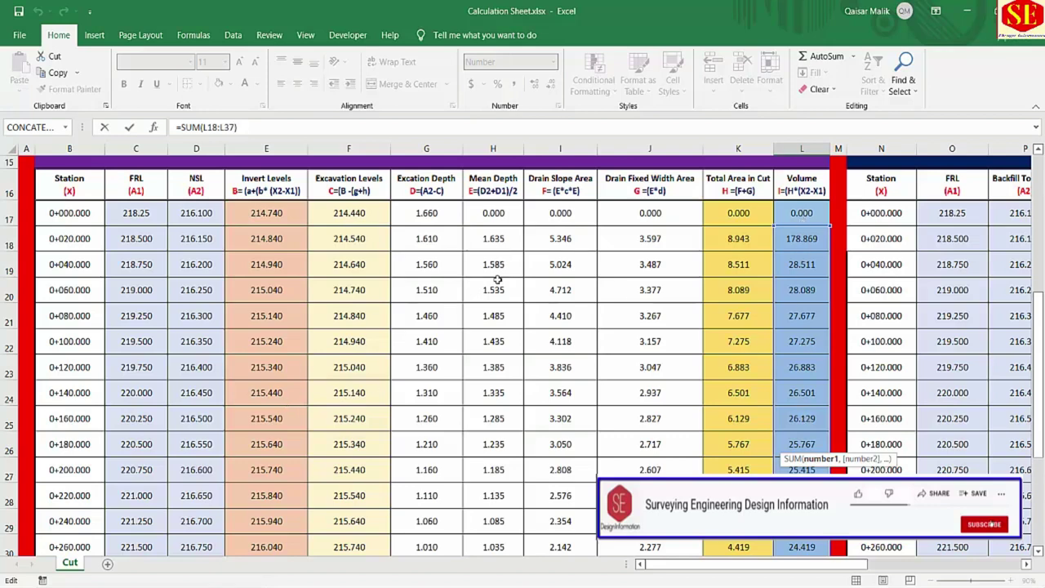
pyautogui.hotkey('alt', 'Tab')
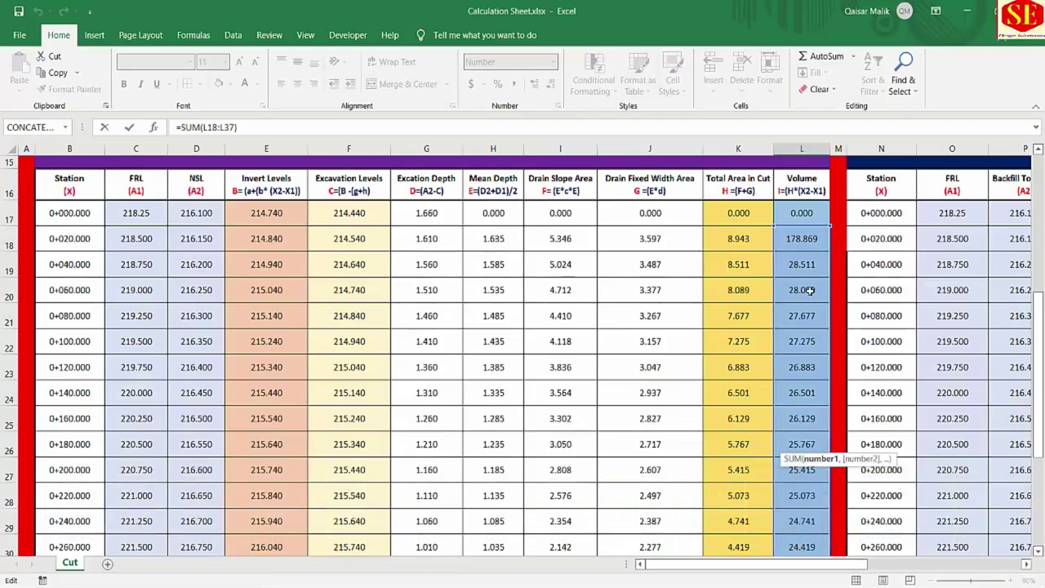
pyautogui.scroll(4, 809, 289)
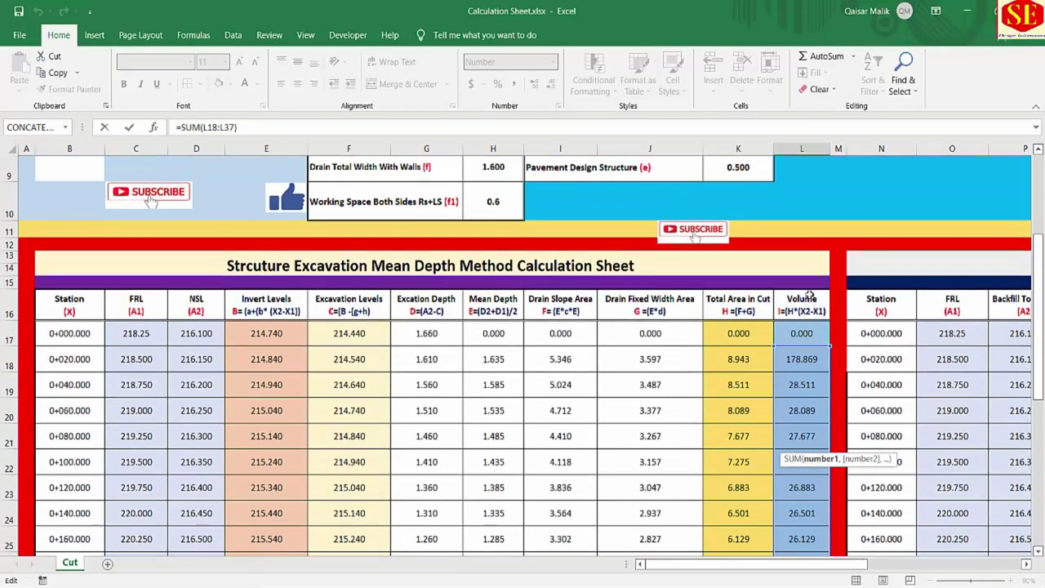
pyautogui.hscroll(3, 745, 576)
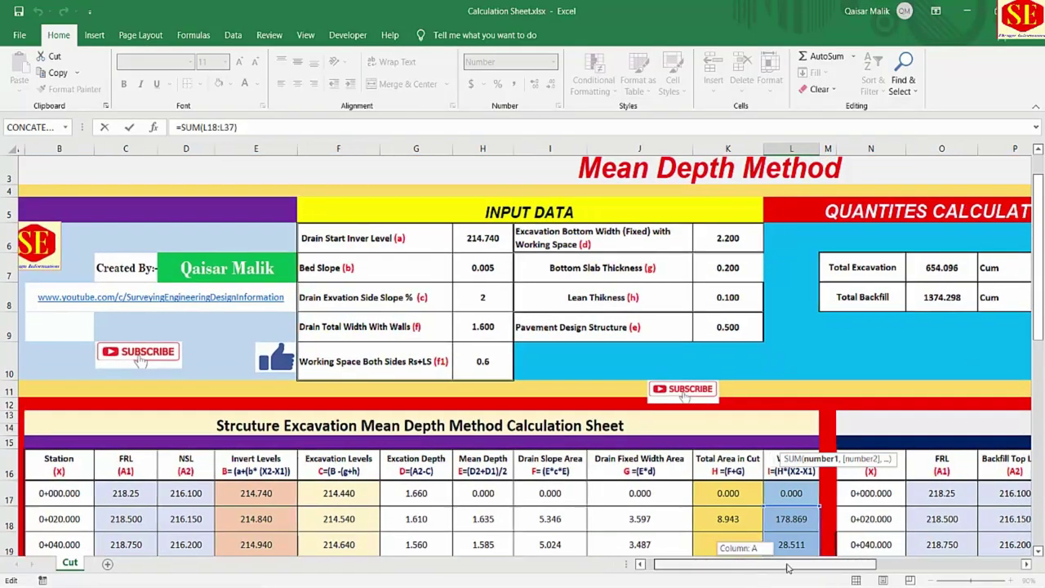
# Enter =SUM(L17:L37) as the Total Excavation formula, adding up the excavation Volume column
pyautogui.click(753, 271)
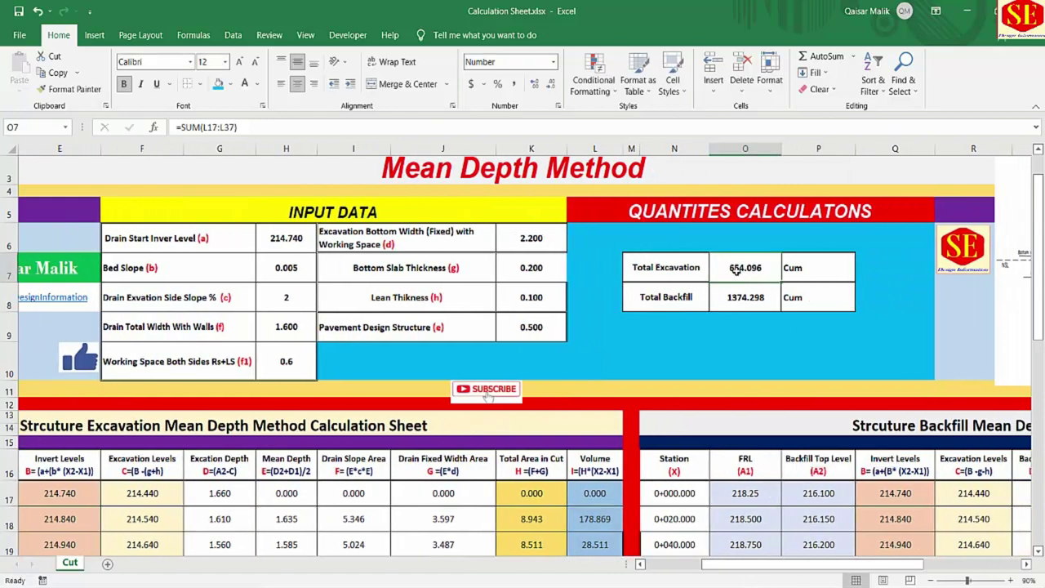
pyautogui.doubleClick(735, 267)
pyautogui.press('Escape')
pyautogui.write('=')
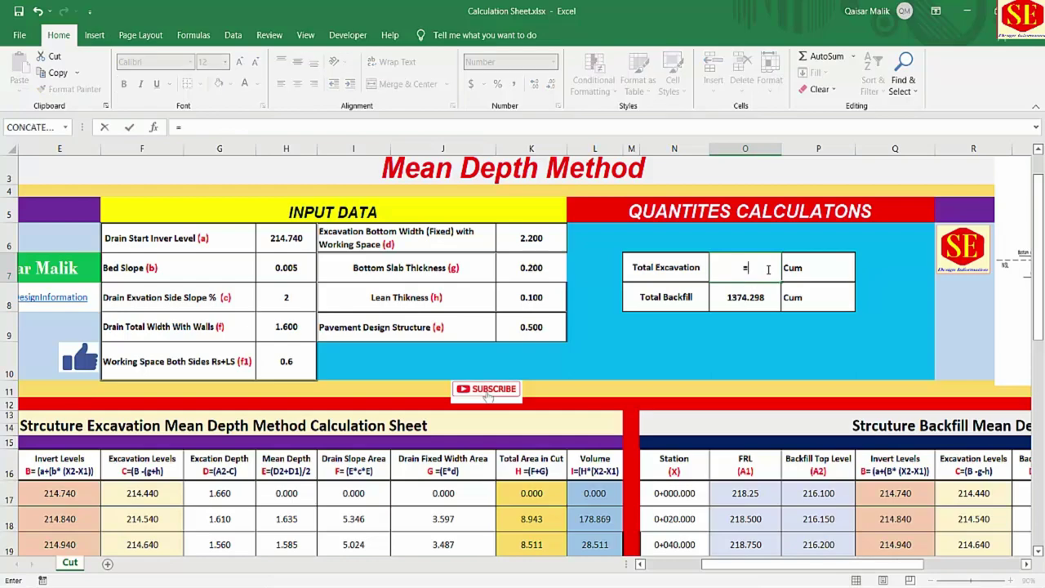
pyautogui.write('sum(')
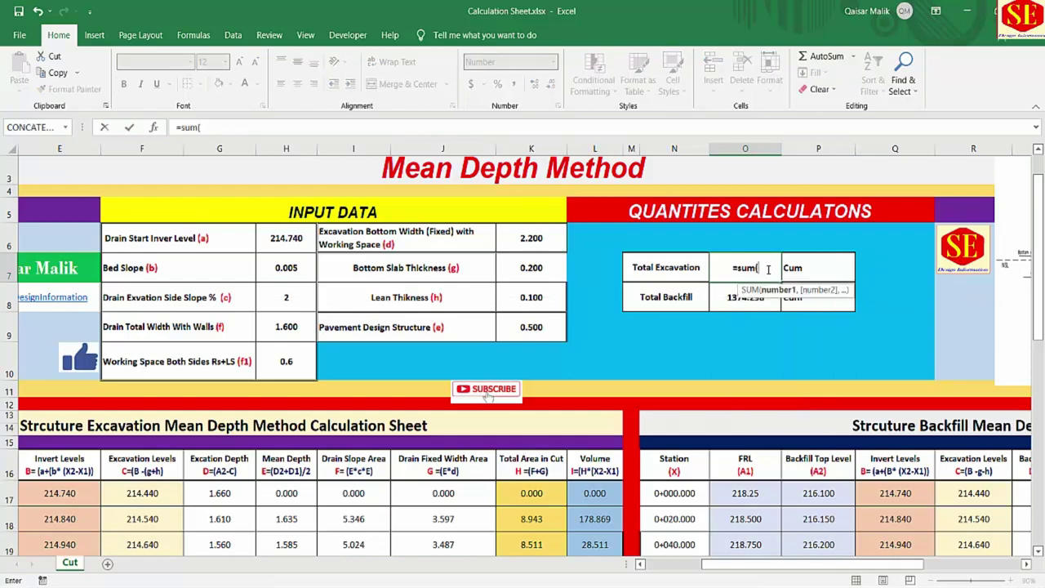
pyautogui.scroll(-2, 571, 384)
pyautogui.click(600, 336)
pyautogui.moveTo(599, 336); pyautogui.dragTo(596, 510)
pyautogui.press('Return')
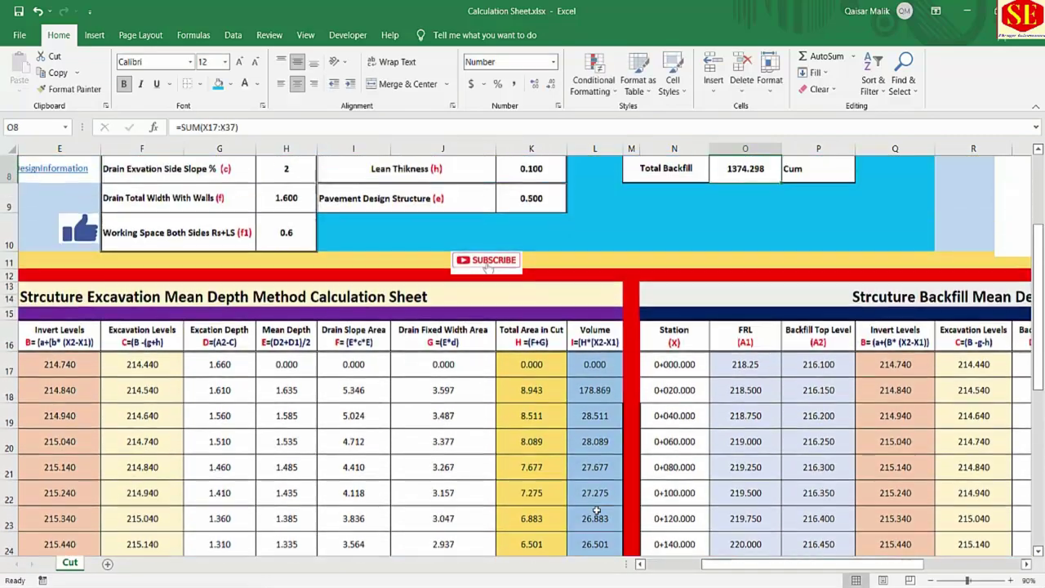
# Inspect which Volume cells the Total Excavation formula references
pyautogui.scroll(2, 759, 294)
pyautogui.click(764, 287)
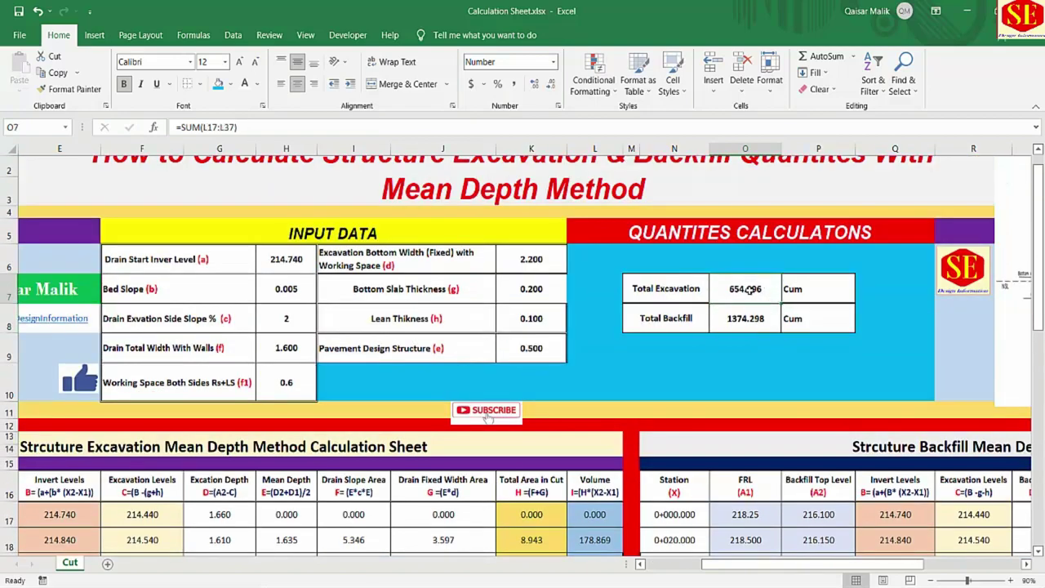
pyautogui.doubleClick(747, 288)
pyautogui.scroll(-2, 680, 443)
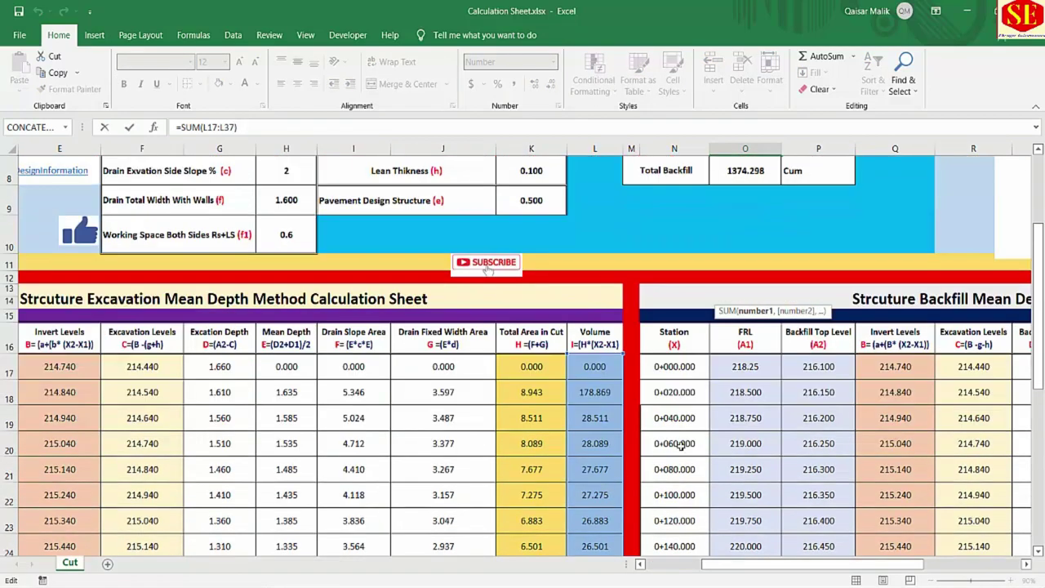
pyautogui.press('Escape')
# Examine the excavation table, the backfill table and the drain cross-section drawing alongside the input data
pyautogui.hscroll(-3, 432, 399)
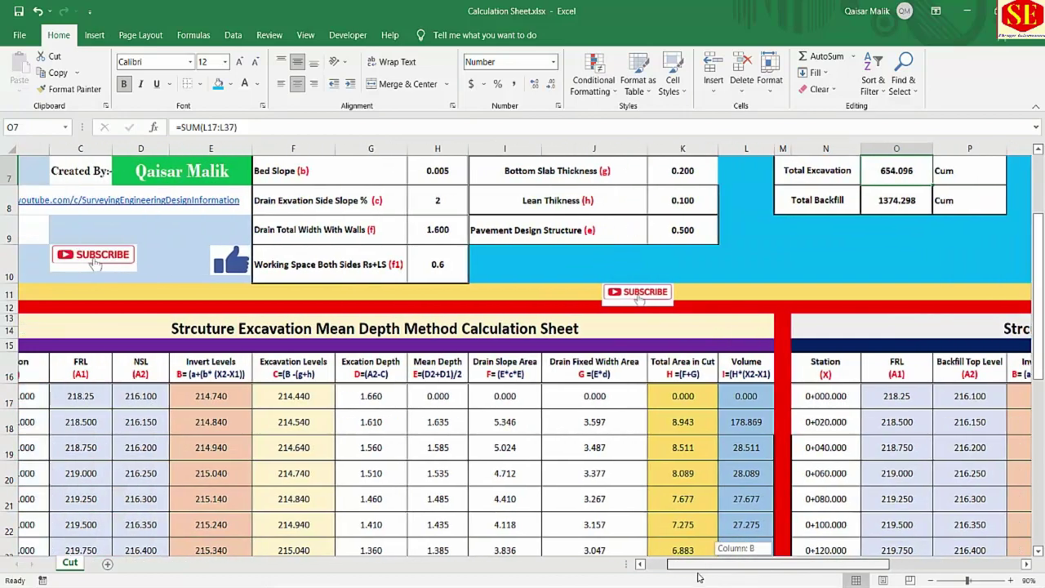
pyautogui.scroll(-1, 376, 402)
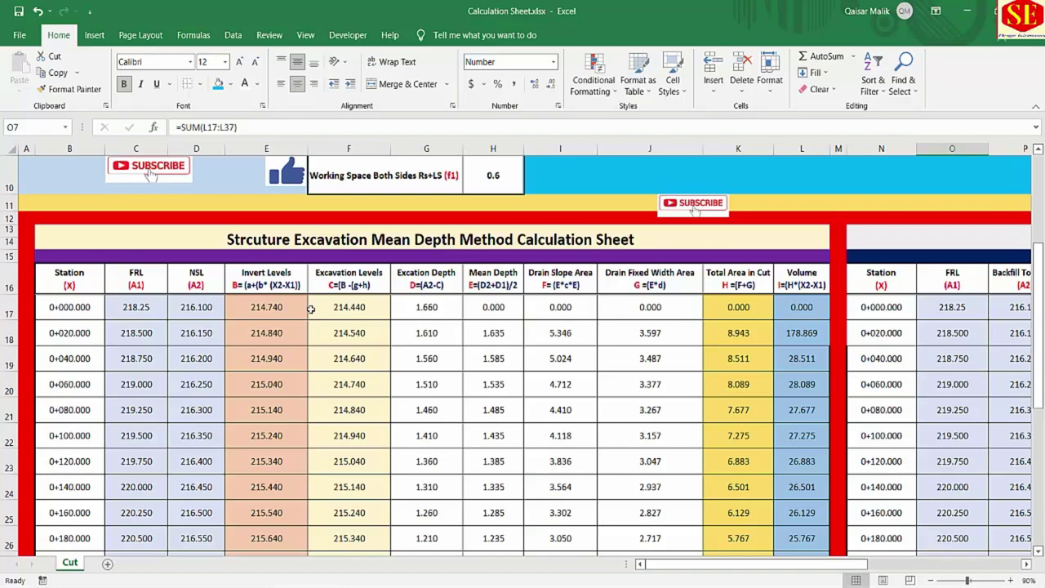
pyautogui.moveTo(703, 564); pyautogui.dragTo(846, 565)
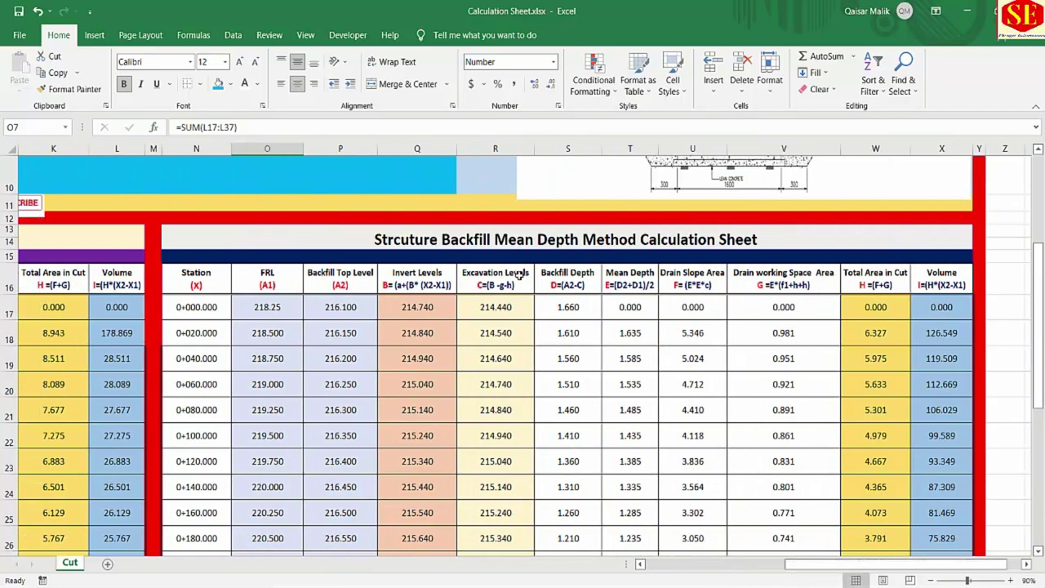
pyautogui.scroll(3, 519, 275)
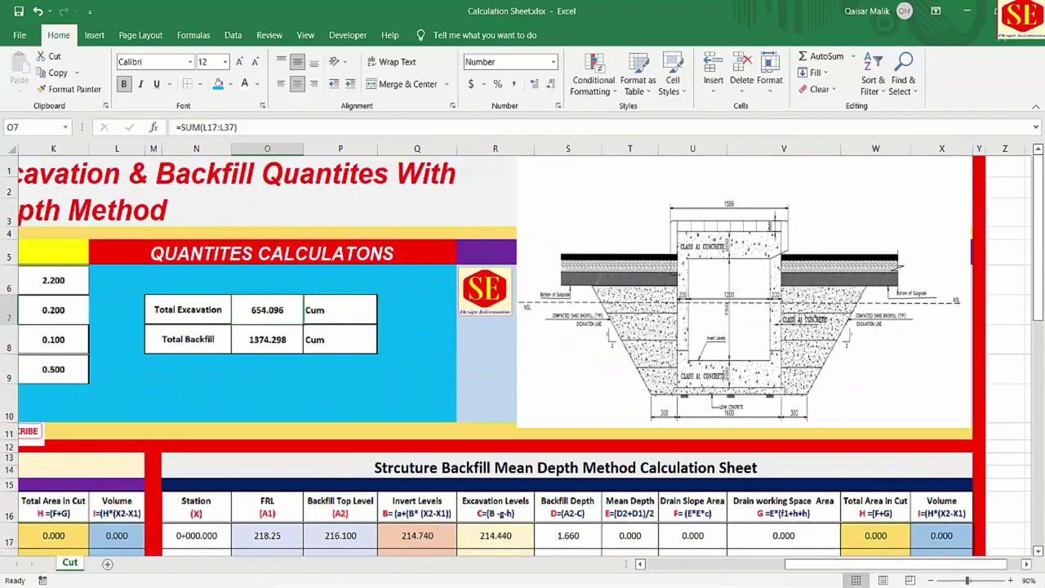
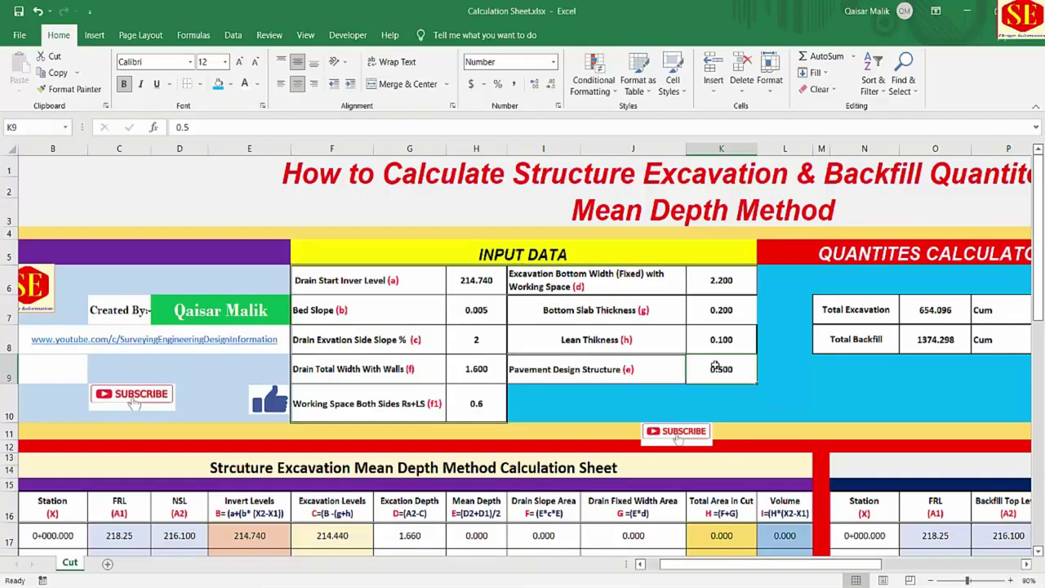
pyautogui.scroll(-1, 733, 369)
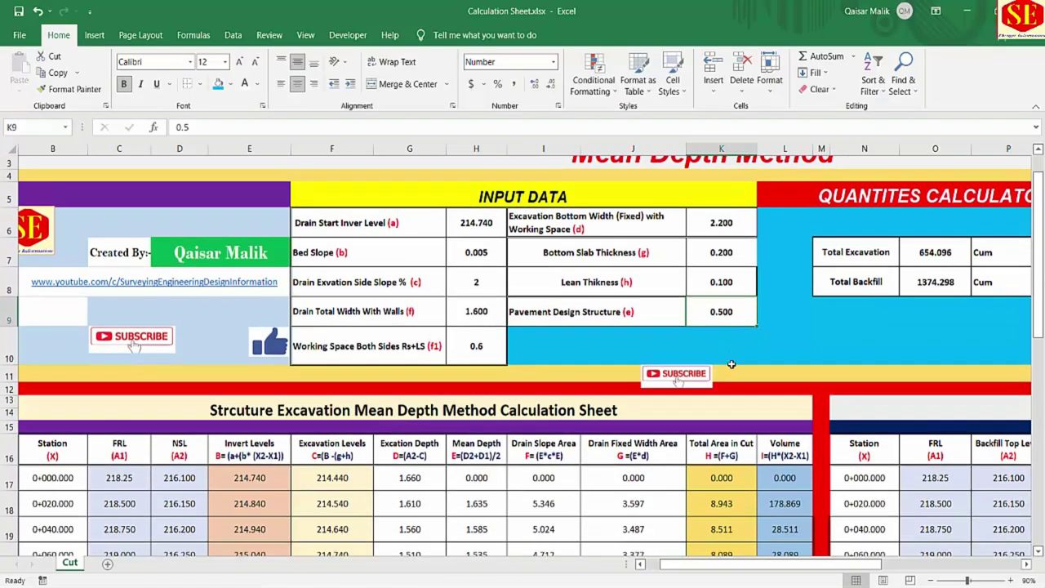
pyautogui.moveTo(774, 564); pyautogui.dragTo(899, 567)
pyautogui.scroll(-1, 596, 406)
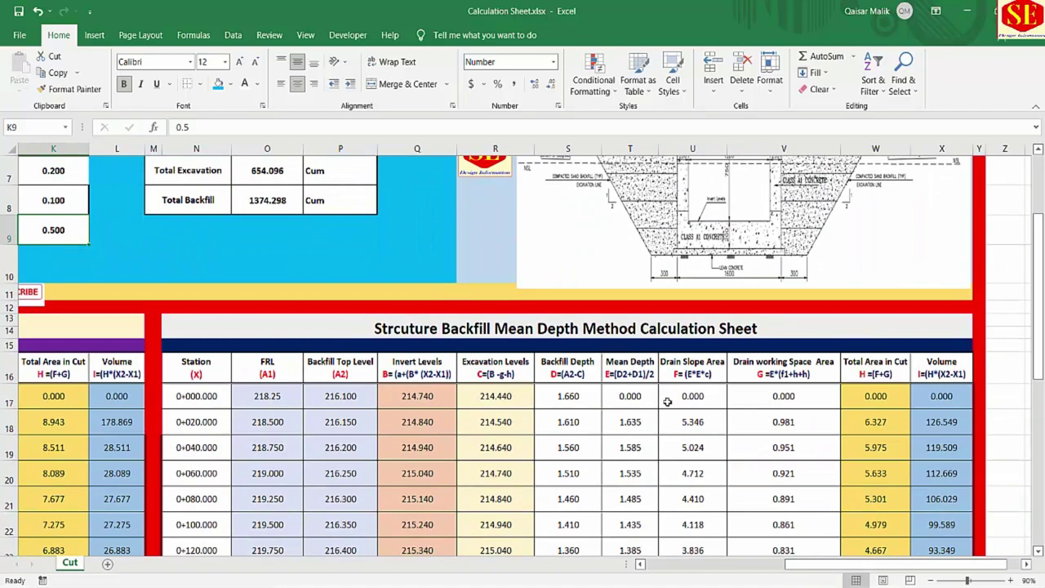
pyautogui.scroll(-1, 667, 395)
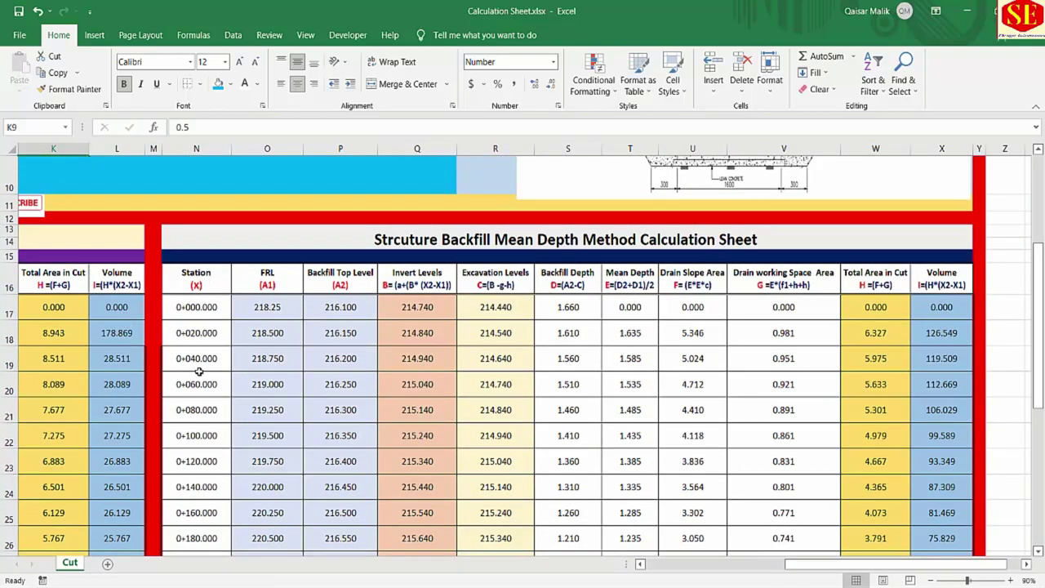
# Examine the backfill table's FRL column and the Backfill Top Level entries at stations 0+000 and 0+020, including the level formula
pyautogui.click(290, 284)
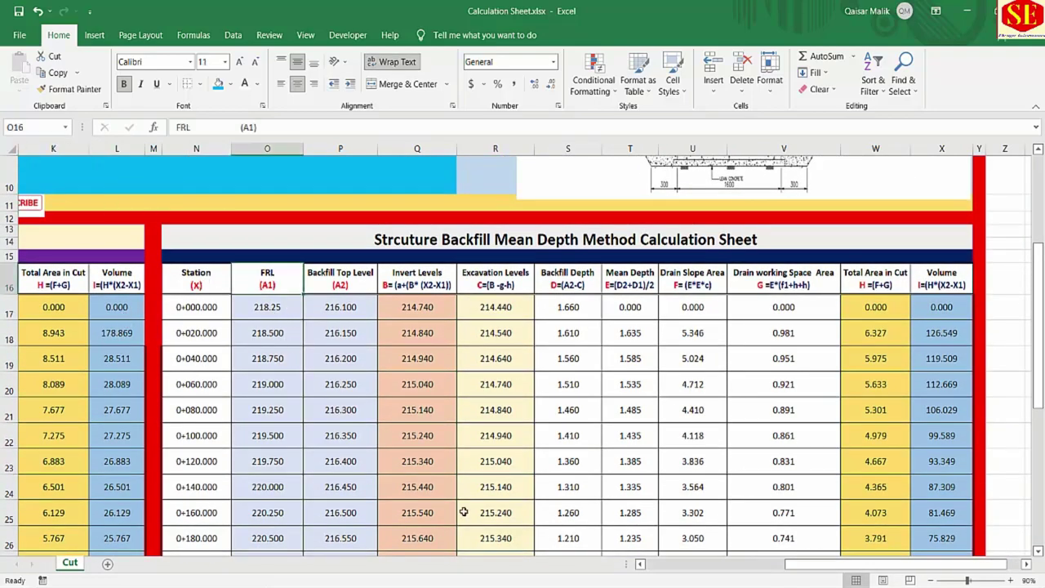
pyautogui.moveTo(816, 570); pyautogui.dragTo(677, 570)
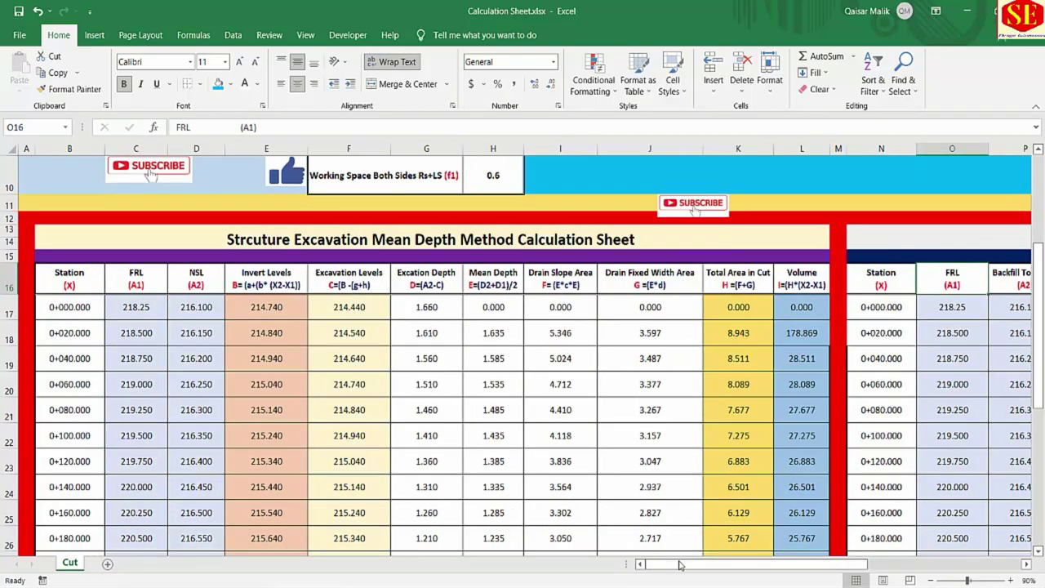
pyautogui.moveTo(679, 564); pyautogui.dragTo(724, 563)
pyautogui.click(832, 301)
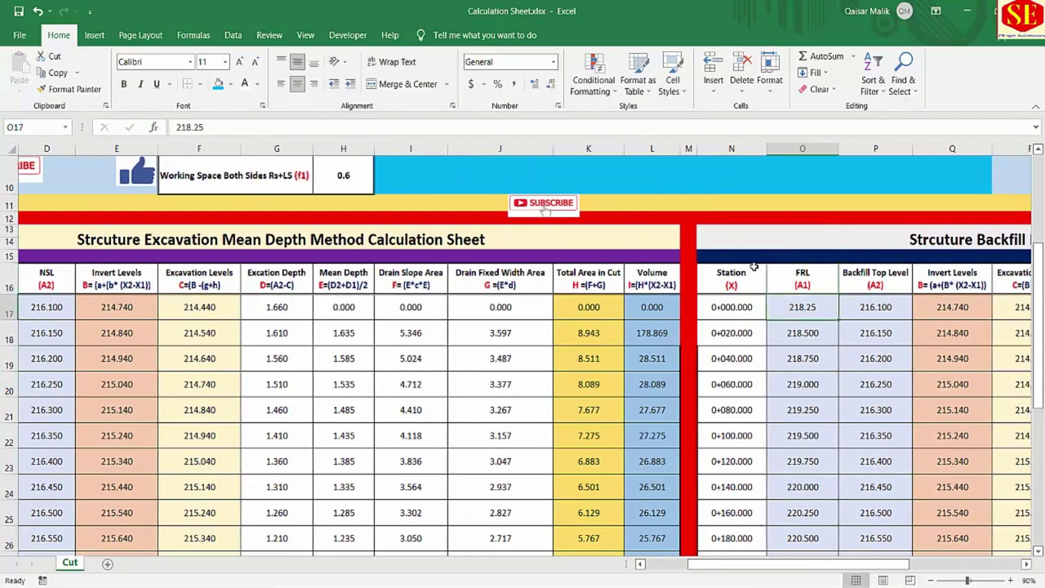
pyautogui.moveTo(776, 564); pyautogui.dragTo(803, 564)
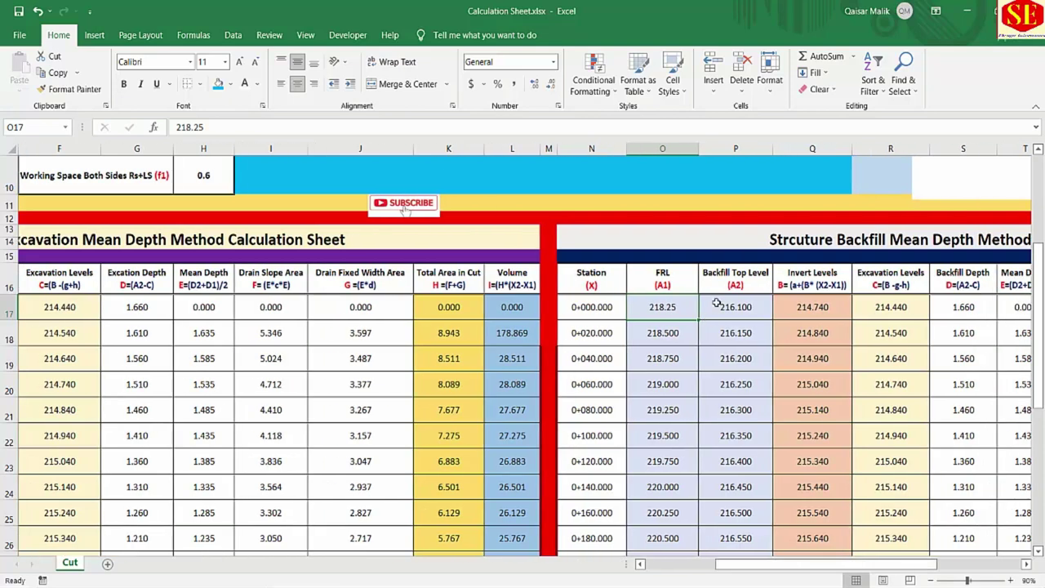
pyautogui.click(748, 285)
pyautogui.click(747, 306)
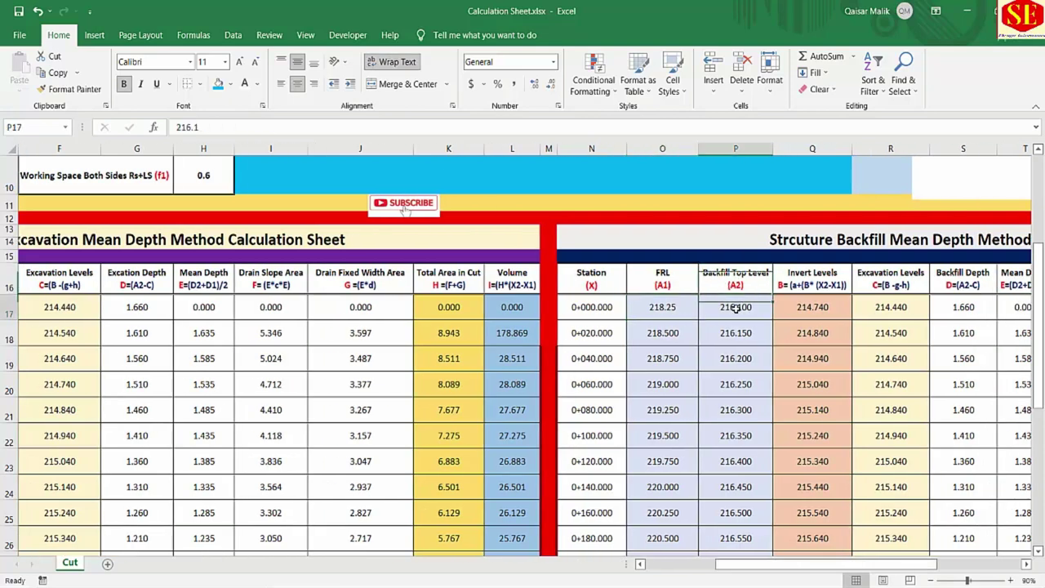
pyautogui.click(740, 330)
pyautogui.write('=P17+0.05')
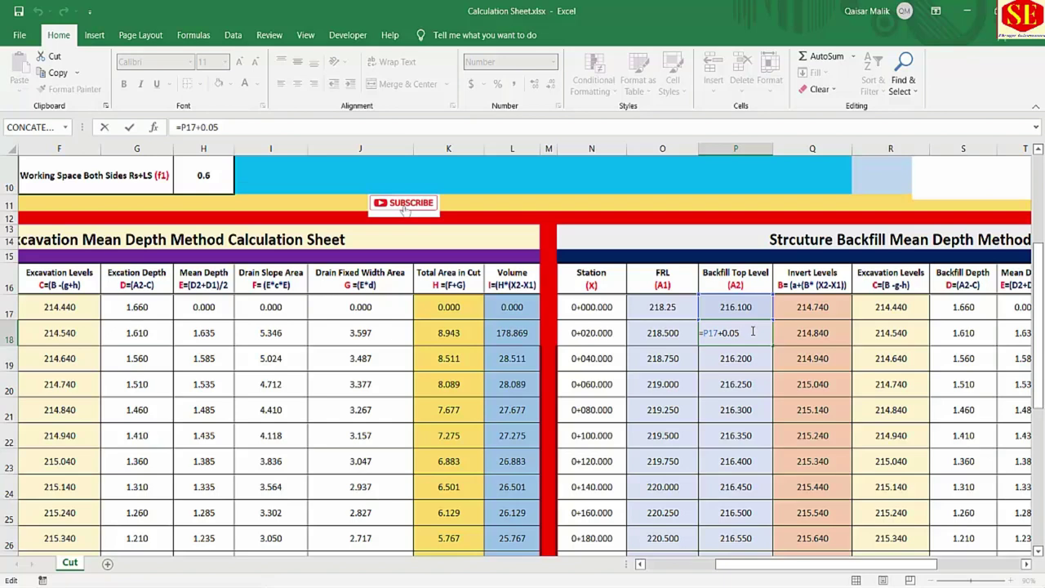
pyautogui.hotkey('ctrl', 'Return')
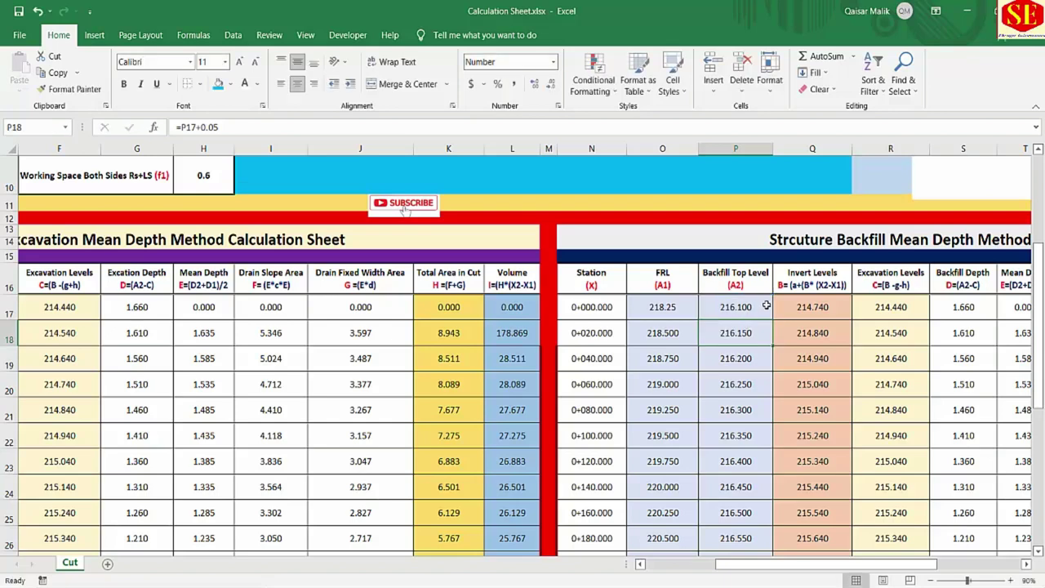
# Clear the Backfill Top Level values from station 0+000 downwards in the backfill table
pyautogui.moveTo(735, 307); pyautogui.dragTo(733, 466)
pyautogui.scroll(5, 733, 466)
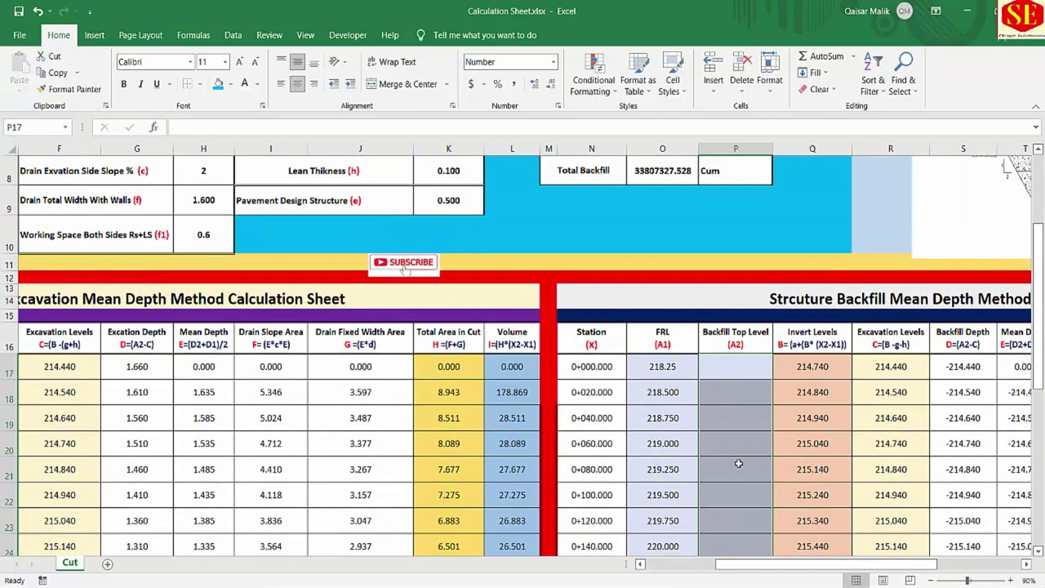
pyautogui.hotkey('ctrl', 'z')
pyautogui.hotkey('ctrl', 'z')
pyautogui.hotkey('ctrl', 'z')
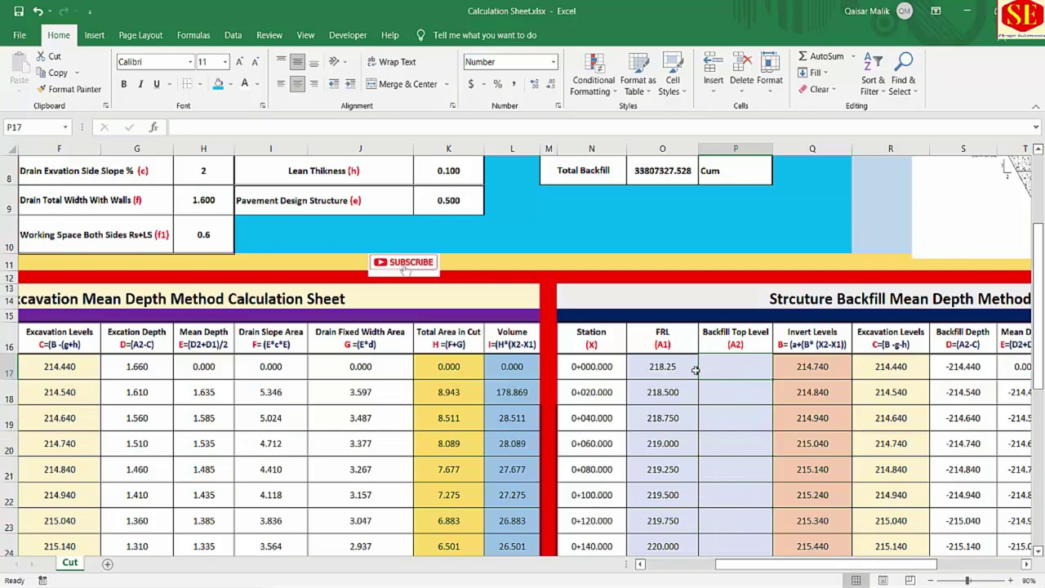
# Append =A1-Deg,Depth to the Backfill Top Level (A2) header and widen its column to fit the text
pyautogui.doubleClick(754, 346)
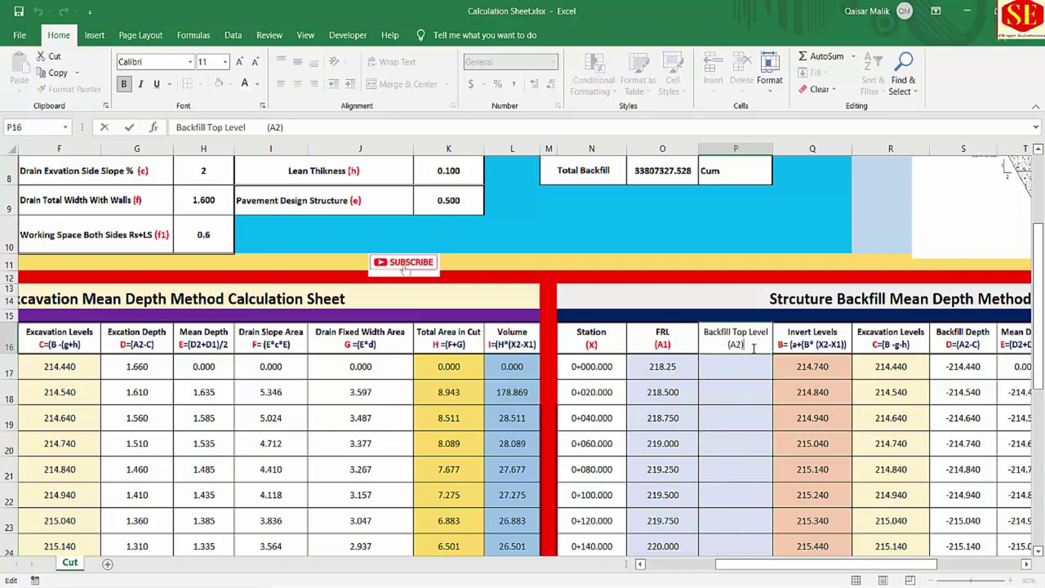
pyautogui.write('=A1-')
pyautogui.write('De')
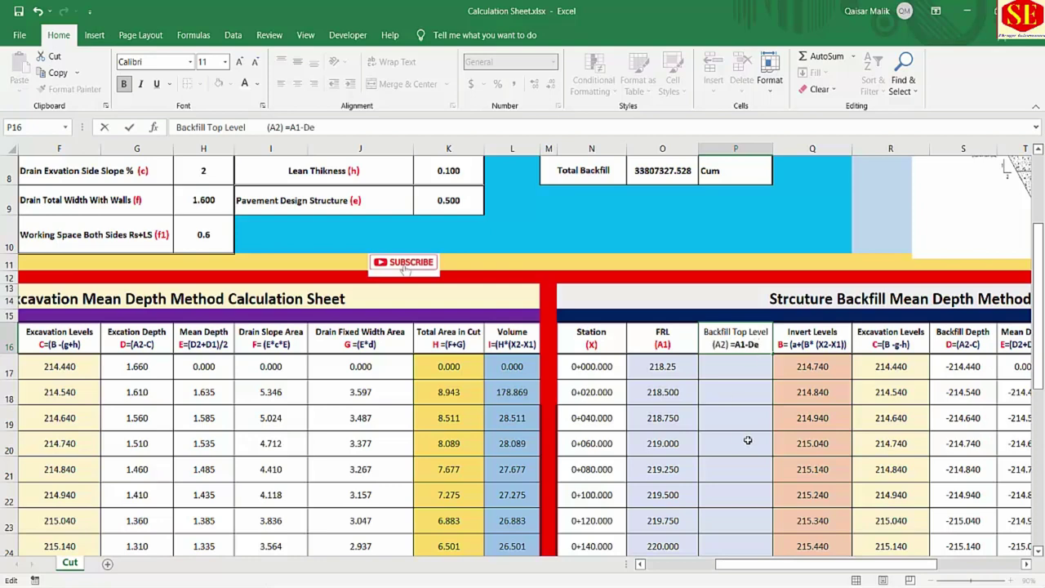
pyautogui.write('g,Depth')
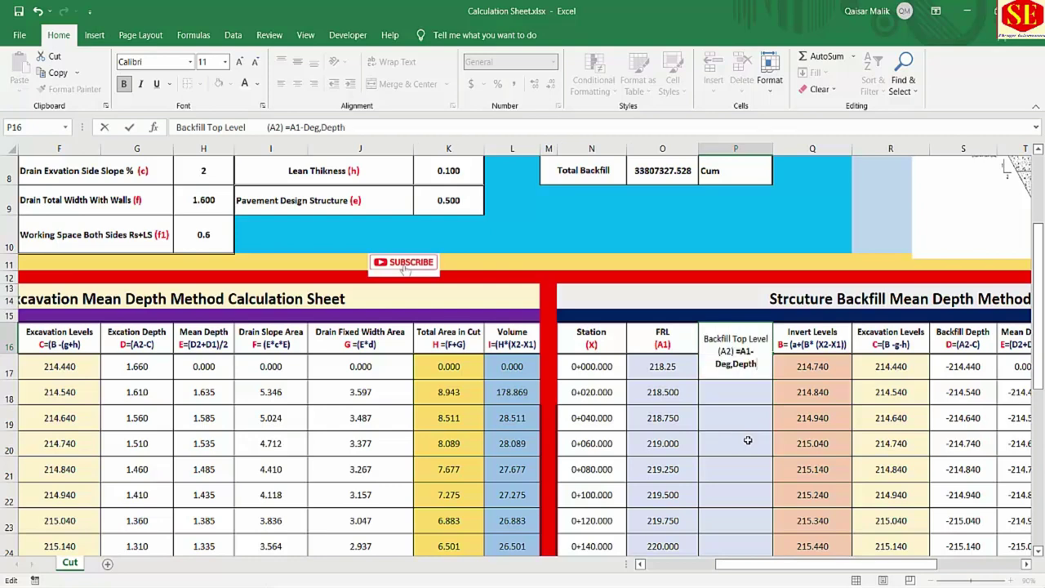
pyautogui.click(747, 440)
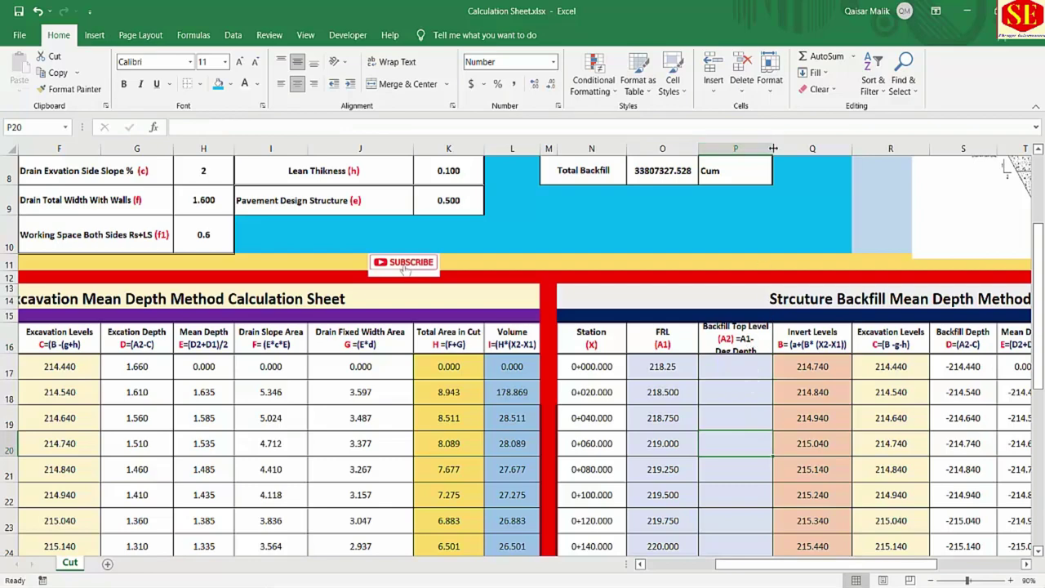
pyautogui.moveTo(772, 149); pyautogui.dragTo(785, 149)
# Change the Backfill Top Level (A2) header's formula text to =A1-e
pyautogui.scroll(3, 741, 349)
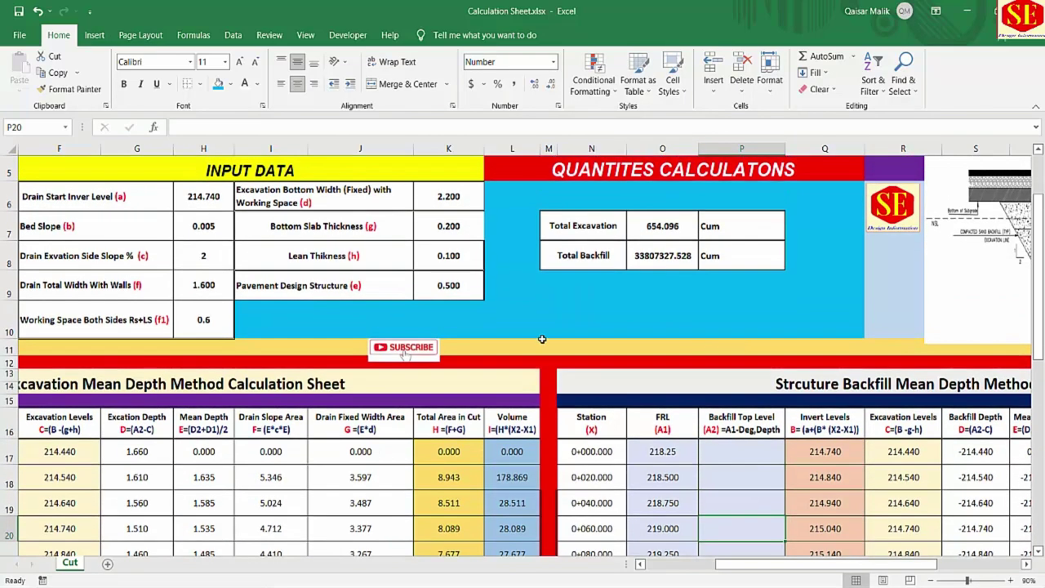
pyautogui.click(739, 424)
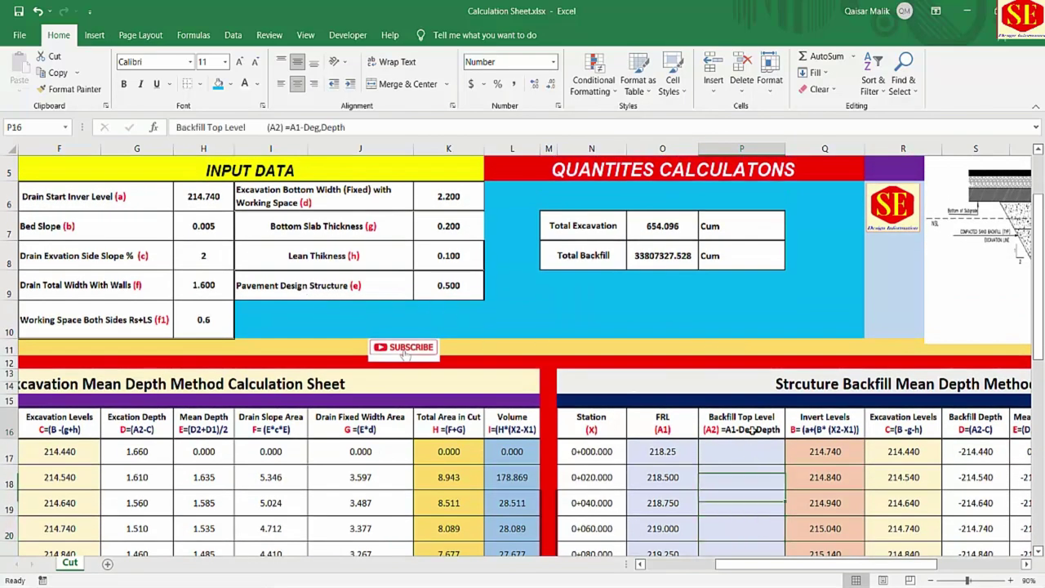
pyautogui.doubleClick(738, 425)
pyautogui.moveTo(733, 430); pyautogui.dragTo(779, 430)
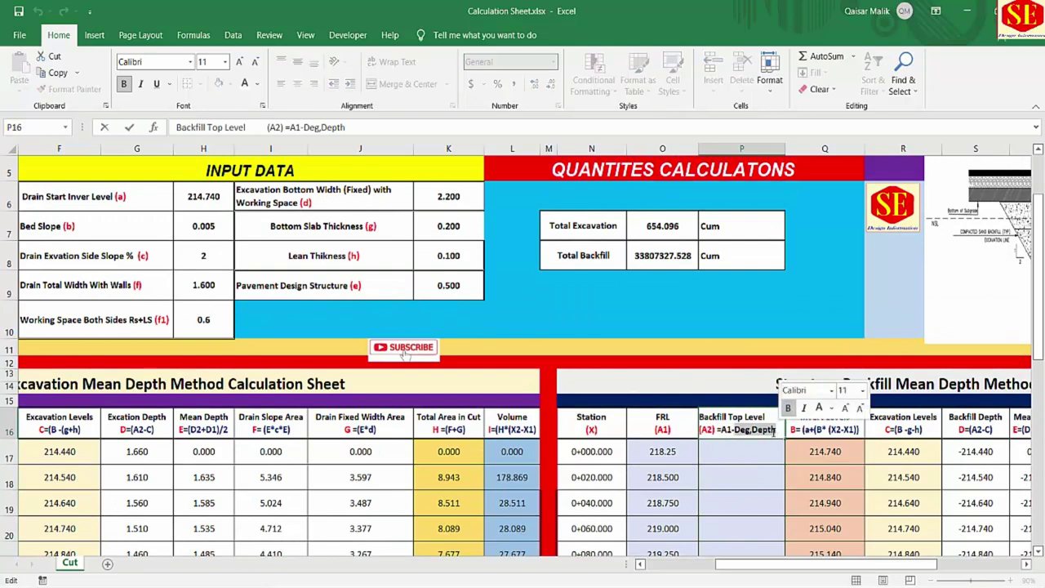
pyautogui.write('e')
pyautogui.press('Return')
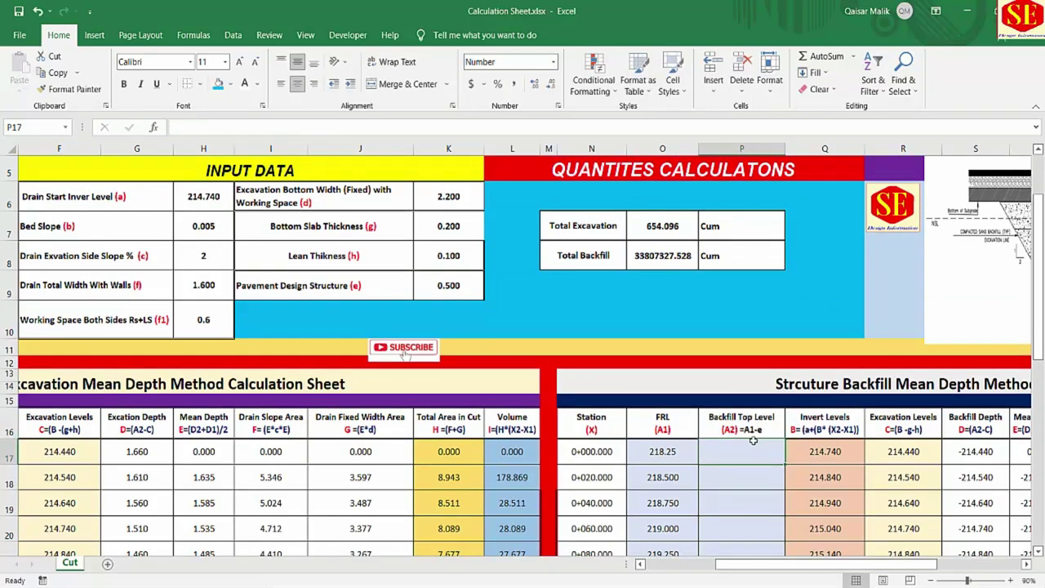
# Calculate the Backfill Top Level at station 0+000 as its FRL minus the Pavement Design Structure value, =O17-K9
pyautogui.write('=')
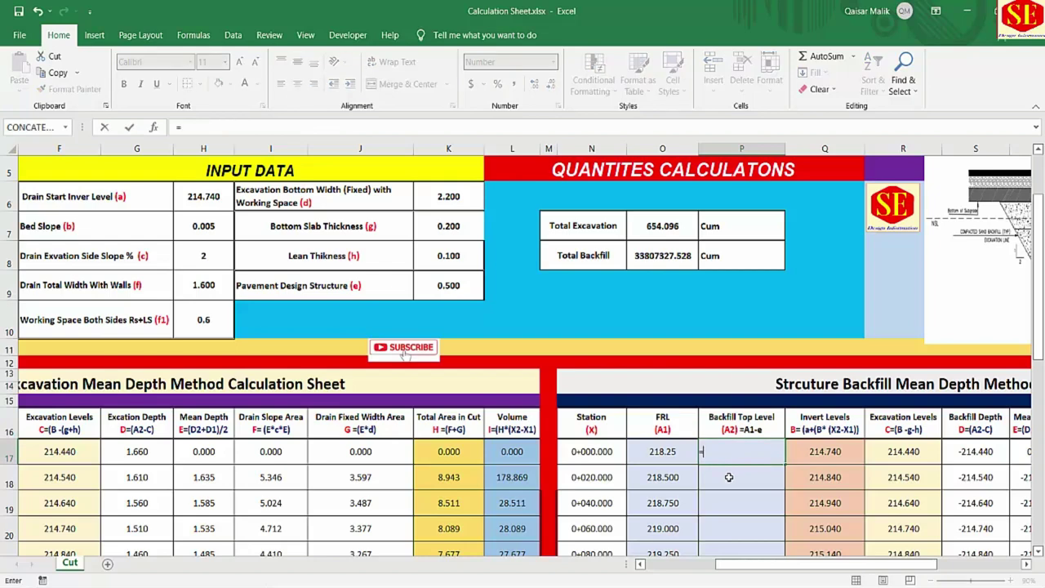
pyautogui.click(662, 457)
pyautogui.write('-')
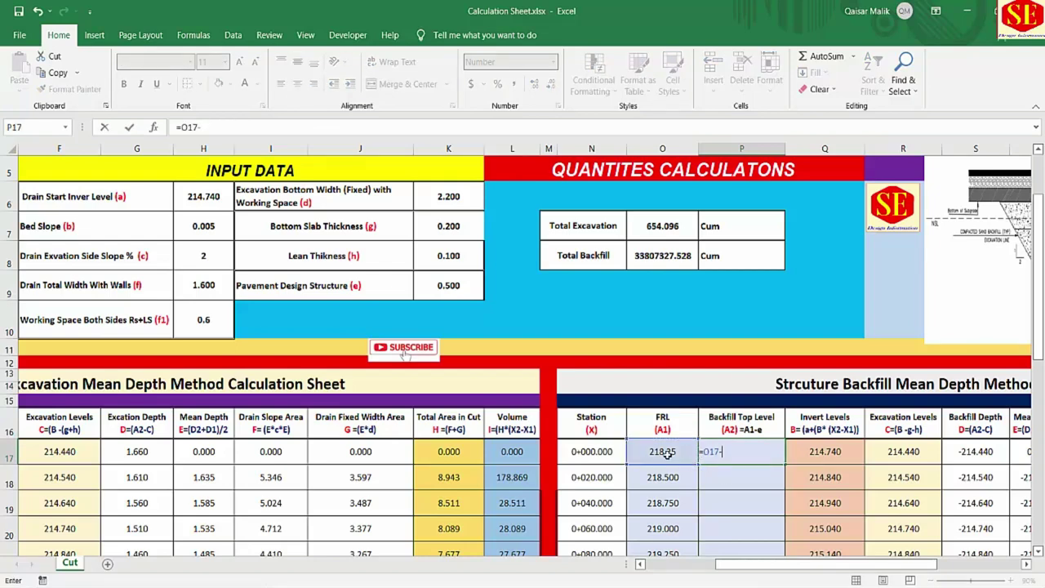
pyautogui.click(472, 287)
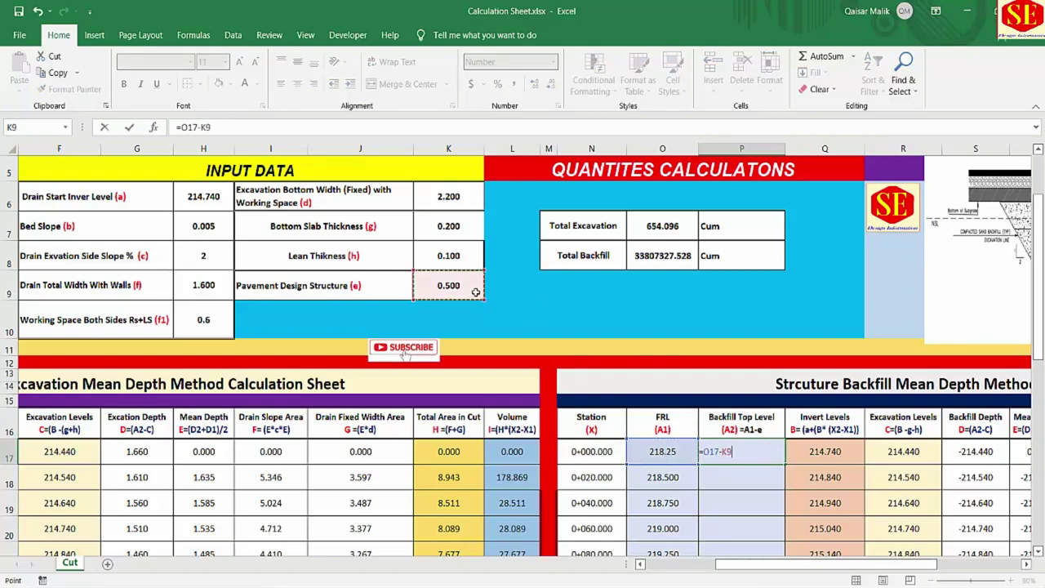
pyautogui.press('Return')
# Enter =O18-$K$9 as the Backfill Top Level at station 0+020, with the Pavement Design Structure reference made absolute
pyautogui.write('=')
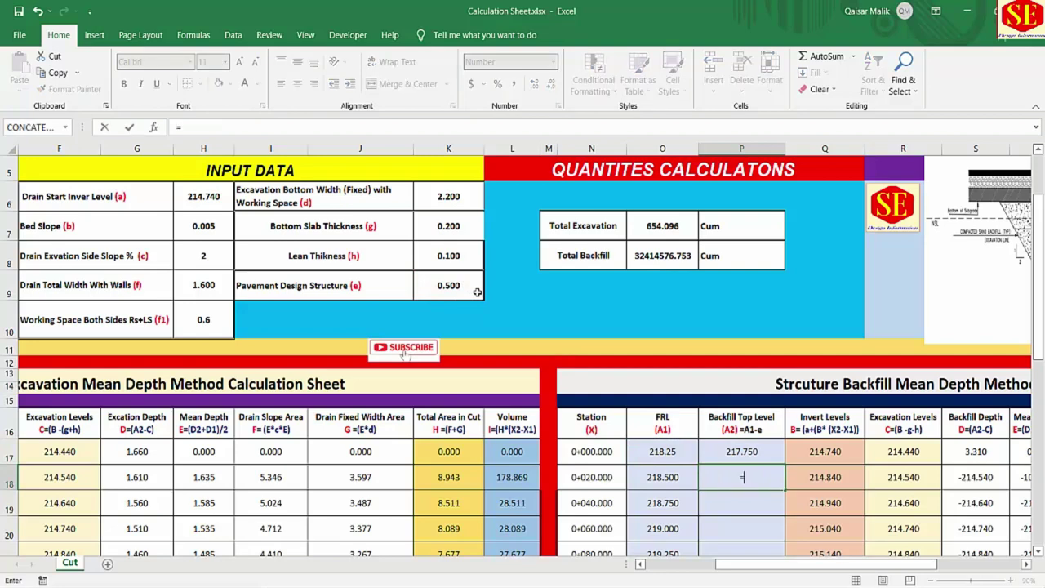
pyautogui.click(667, 482)
pyautogui.write('-')
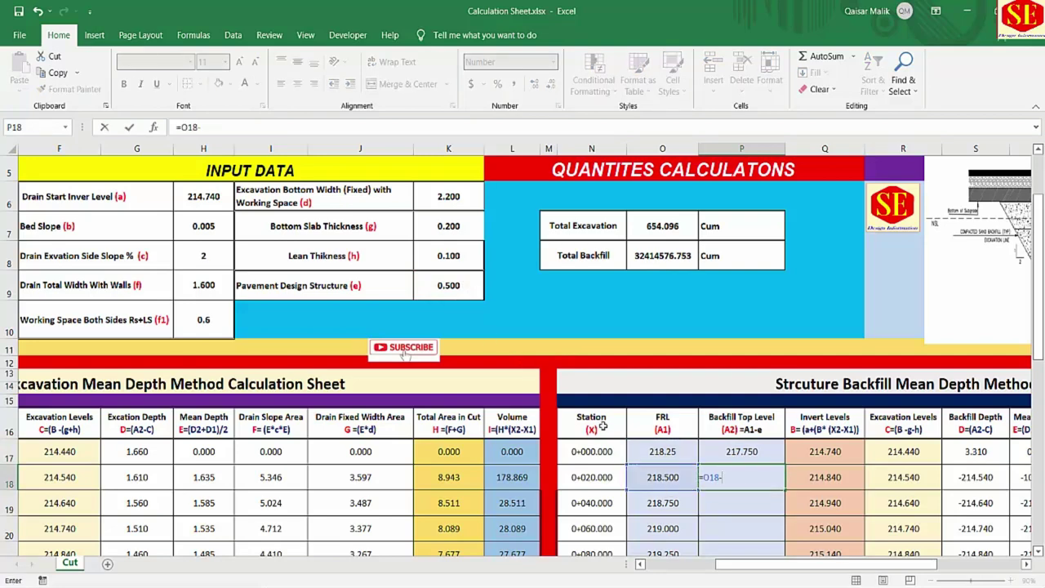
pyautogui.click(448, 285)
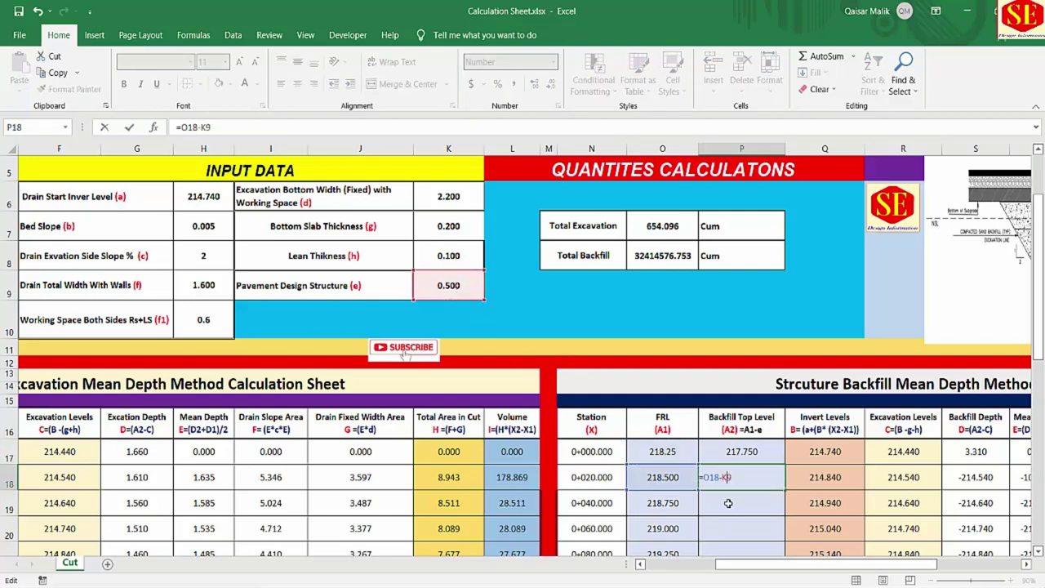
pyautogui.press('F4')
pyautogui.scroll(-1, 774, 424)
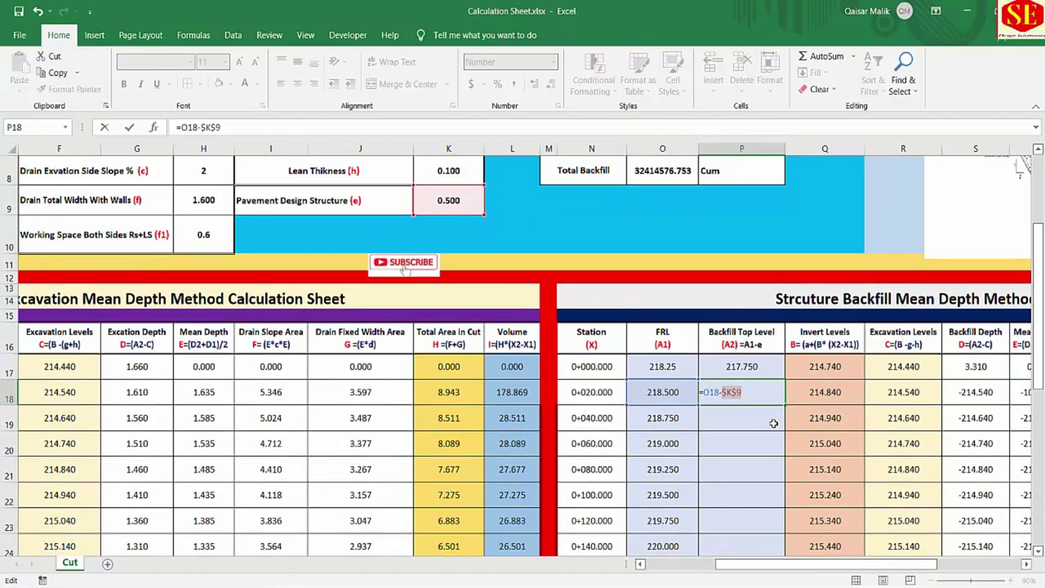
pyautogui.press('Return')
# Fill the Backfill Top Level formula from station 0+020 down through the remaining stations
pyautogui.click(771, 399)
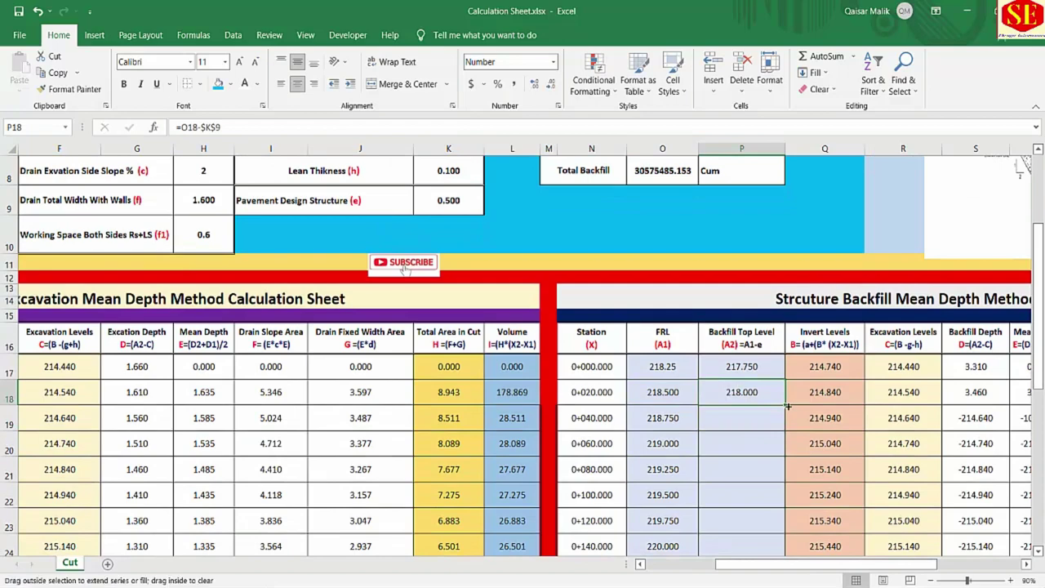
pyautogui.moveTo(788, 406); pyautogui.dragTo(775, 496)
pyautogui.scroll(3, 751, 384)
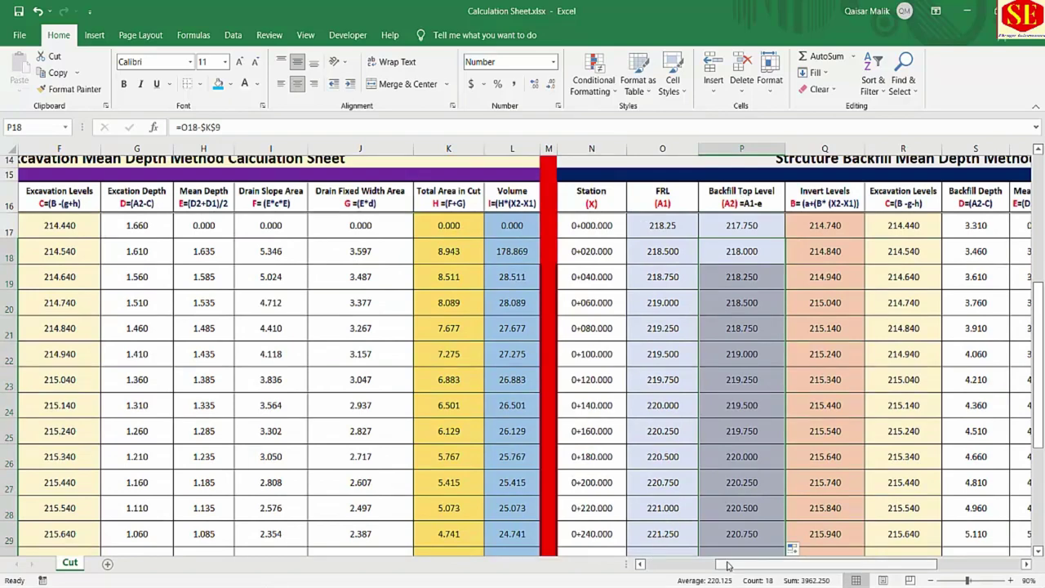
# Examine the pavement structure input and the backfill table's Invert Levels header and first formula, comparing them with the excavation table
pyautogui.moveTo(718, 563); pyautogui.dragTo(745, 563)
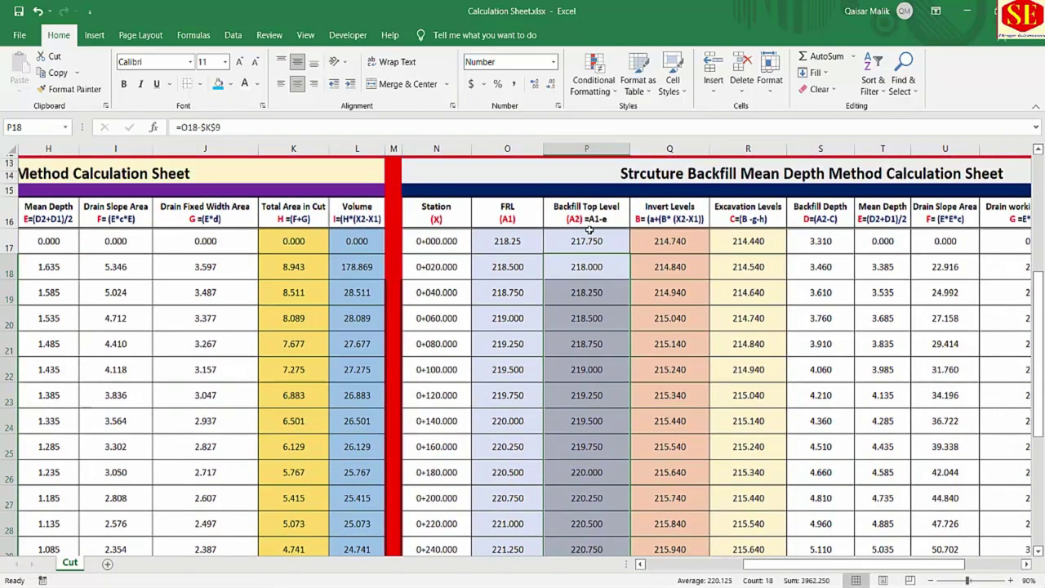
pyautogui.scroll(2, 589, 237)
pyautogui.click(294, 200)
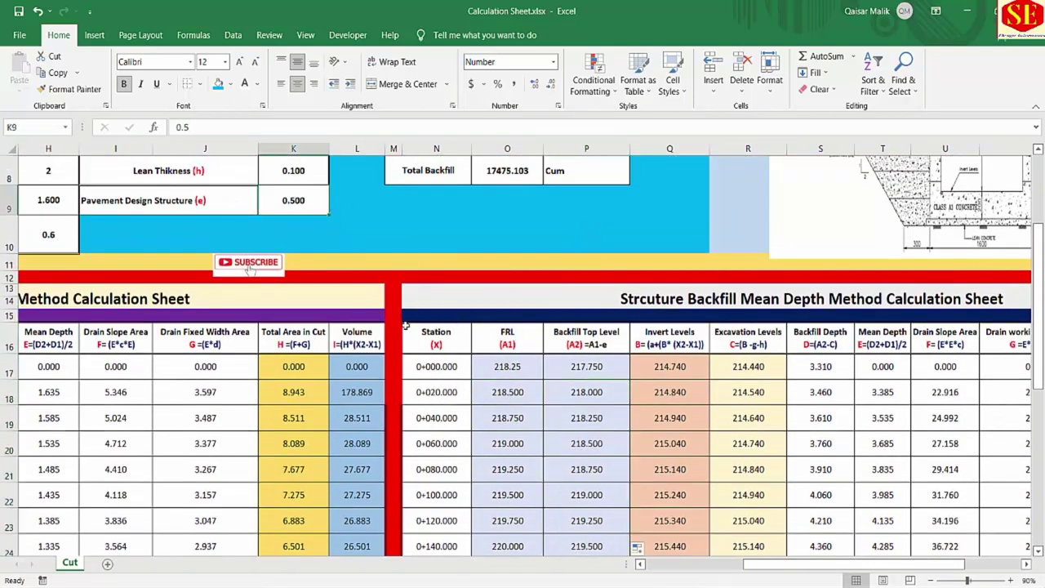
pyautogui.click(682, 333)
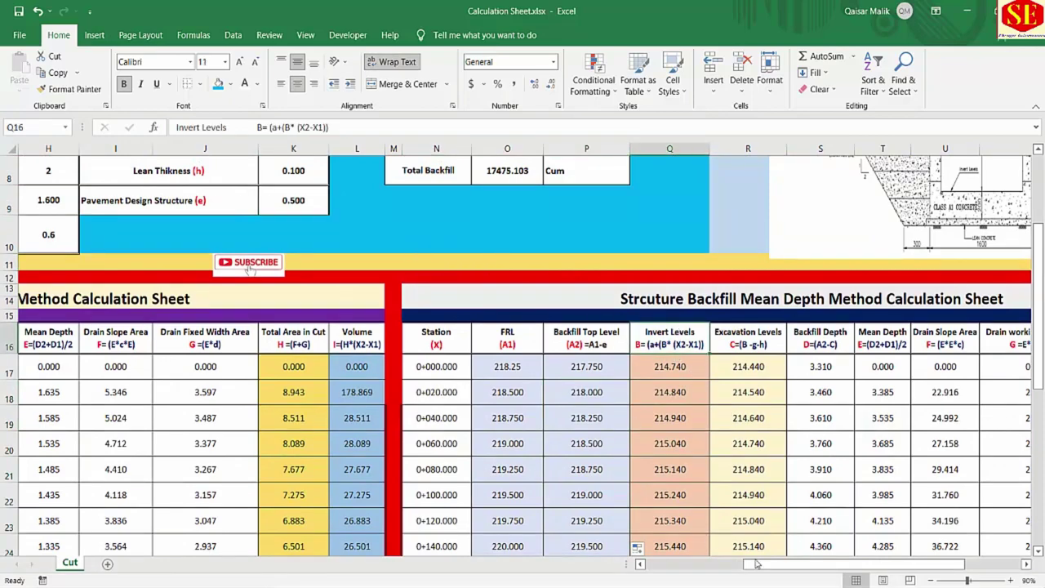
pyautogui.moveTo(756, 563); pyautogui.dragTo(671, 563)
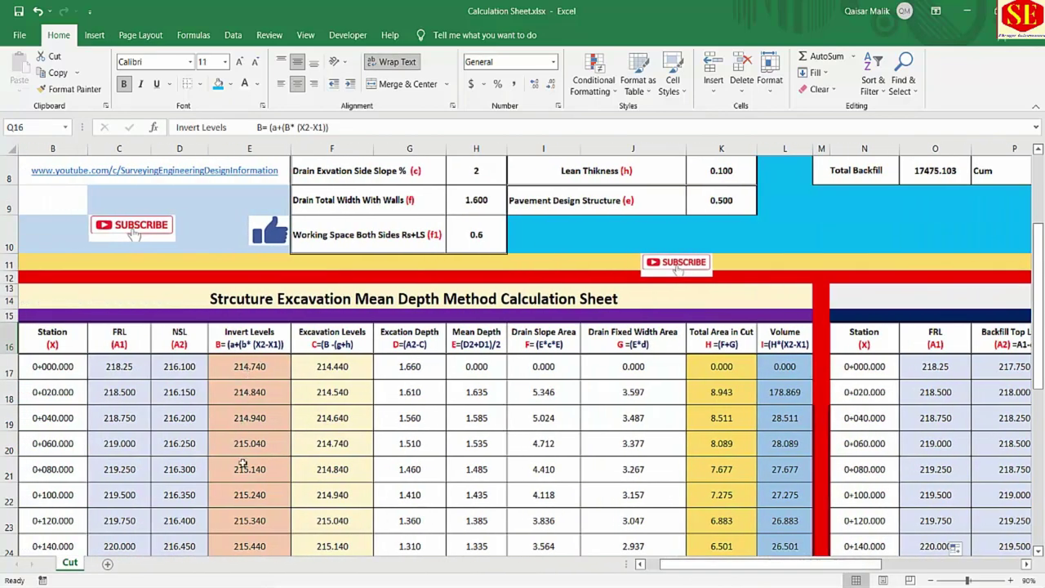
pyautogui.moveTo(685, 563); pyautogui.dragTo(769, 564)
pyautogui.click(634, 380)
pyautogui.scroll(1, 634, 379)
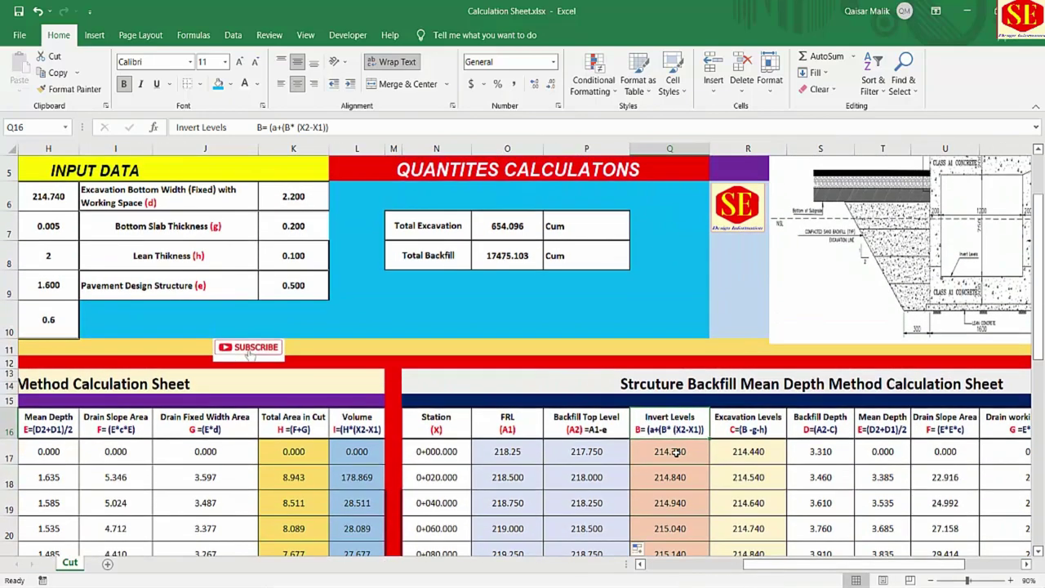
pyautogui.write('=H6')
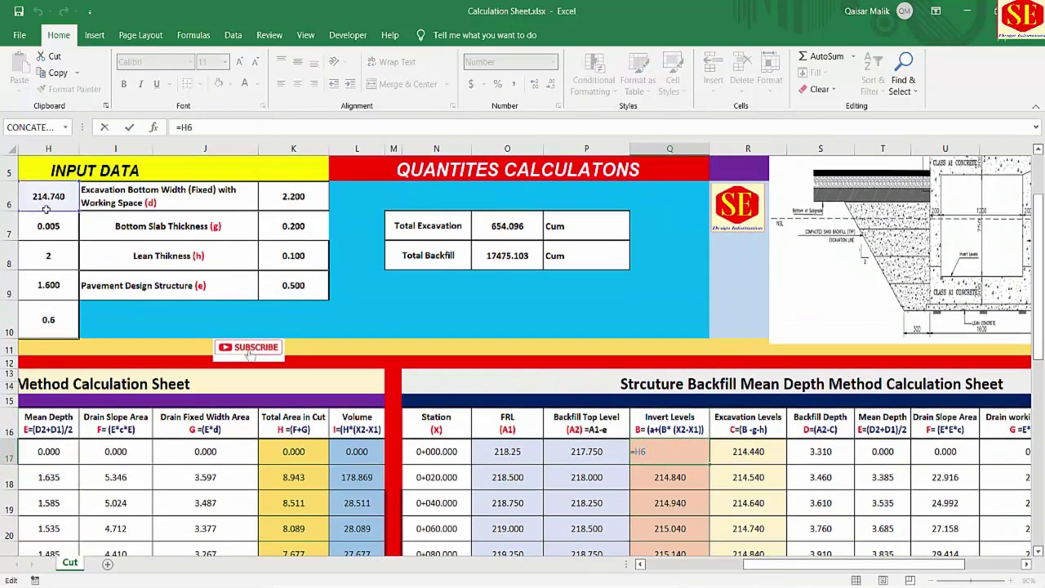
pyautogui.scroll(-1, 672, 450)
pyautogui.scroll(-1, 673, 449)
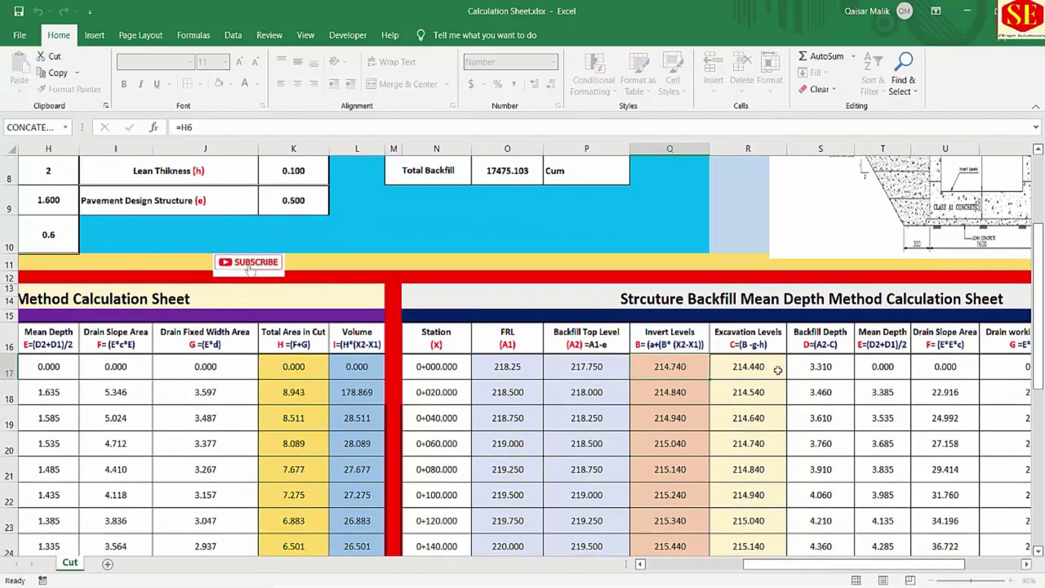
# Compare the Excavation Levels header, values and formula in the excavation table with those in the backfill table
pyautogui.click(747, 341)
pyautogui.moveTo(771, 563); pyautogui.dragTo(698, 577)
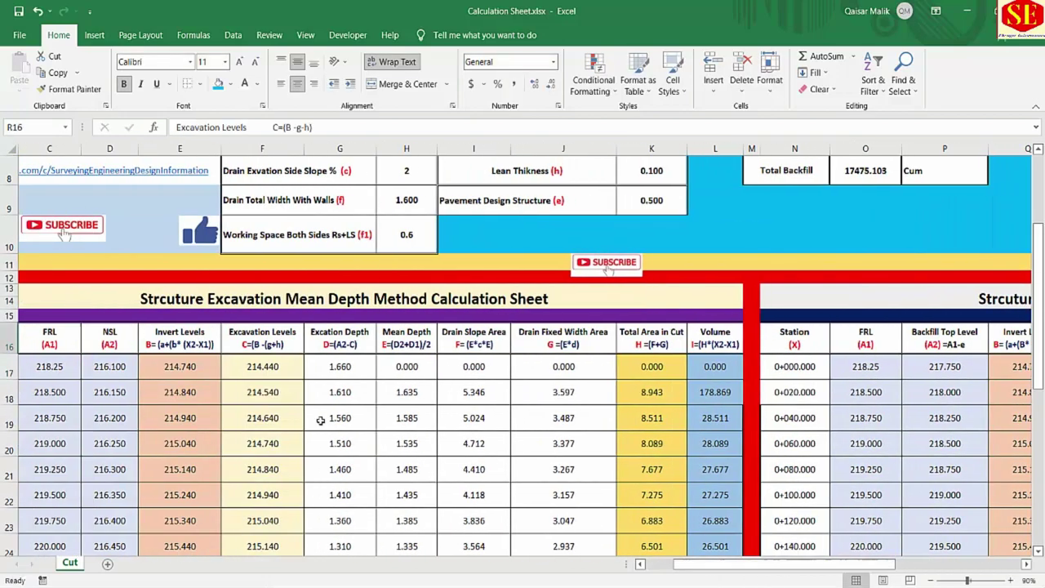
pyautogui.click(266, 372)
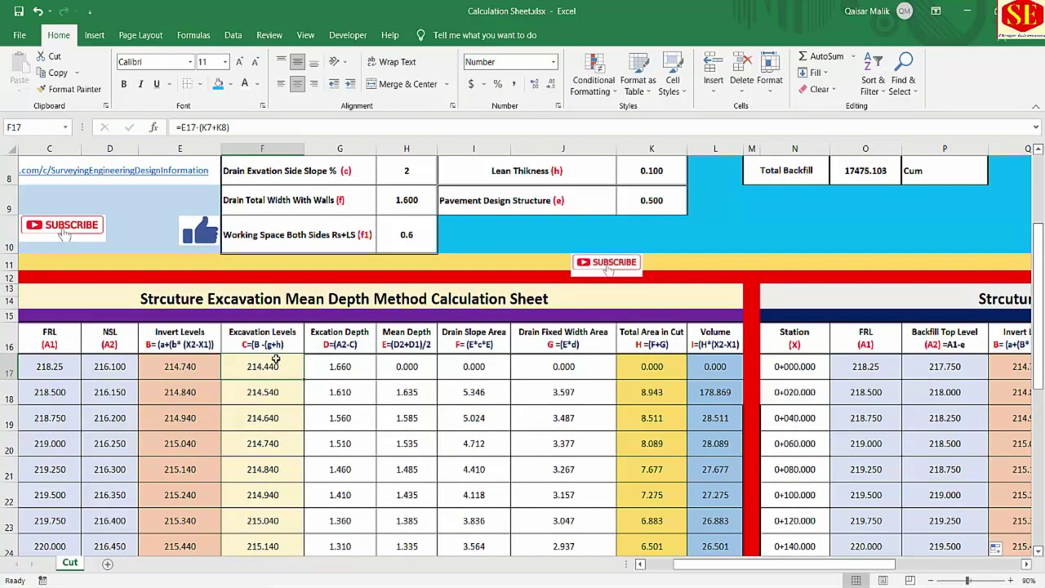
pyautogui.moveTo(277, 366); pyautogui.dragTo(270, 545)
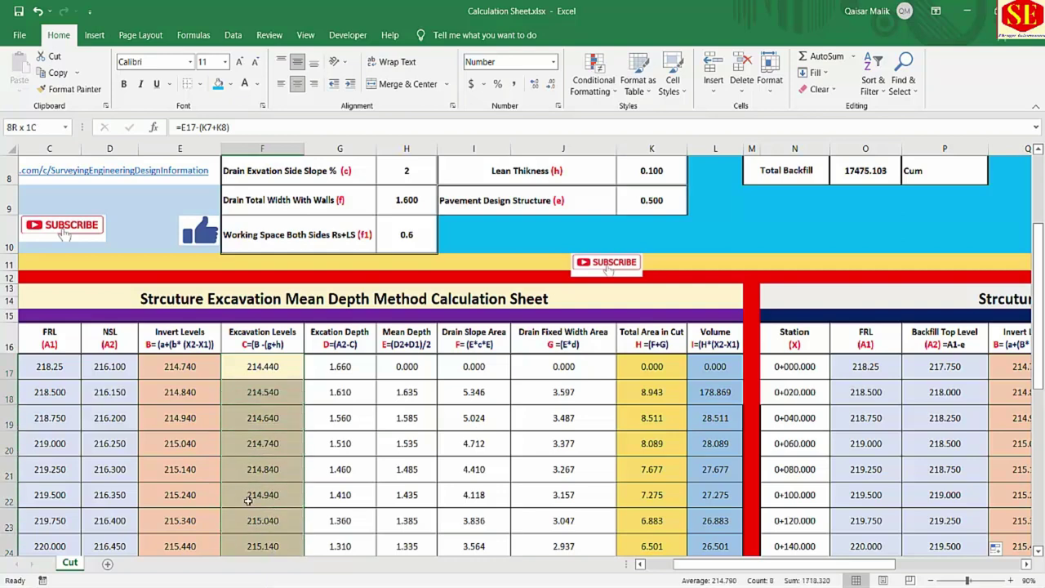
pyautogui.moveTo(178, 371); pyautogui.dragTo(278, 489)
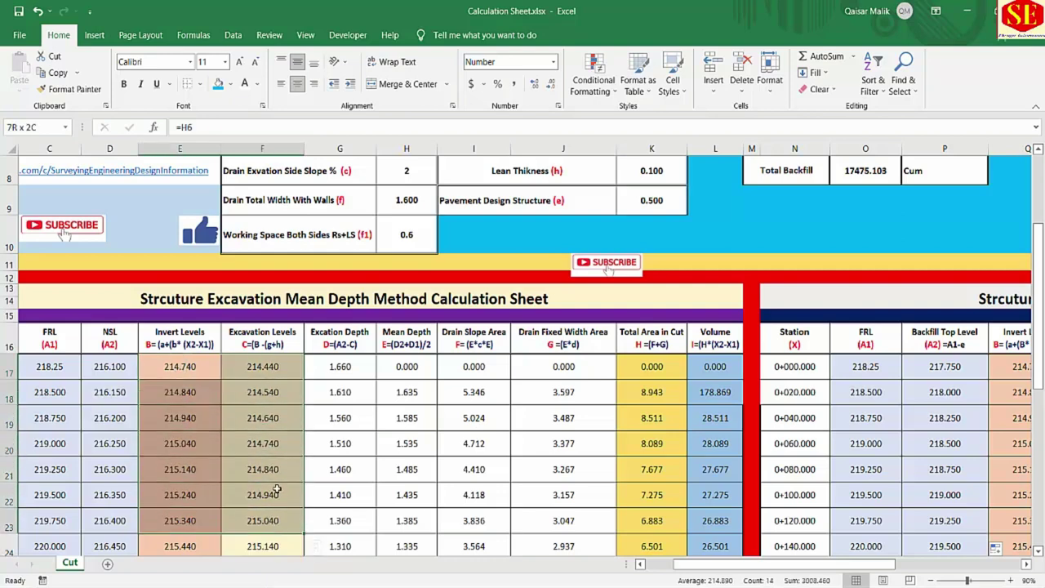
pyautogui.press('Right')
pyautogui.moveTo(686, 569); pyautogui.dragTo(771, 569)
pyautogui.click(688, 369)
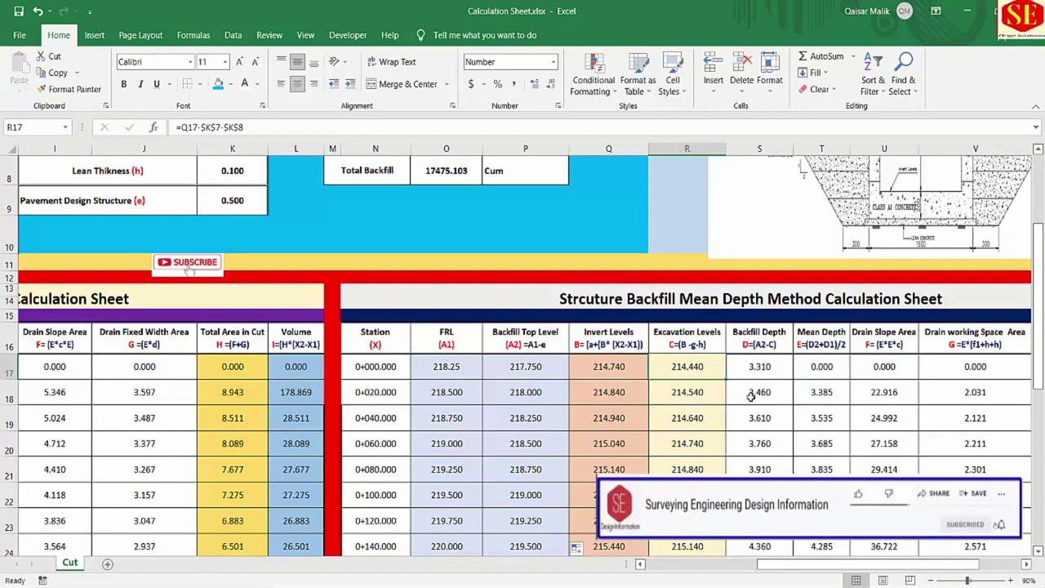
# Clear the Backfill Depth values from station 0+000 downwards in the backfill table
pyautogui.click(767, 369)
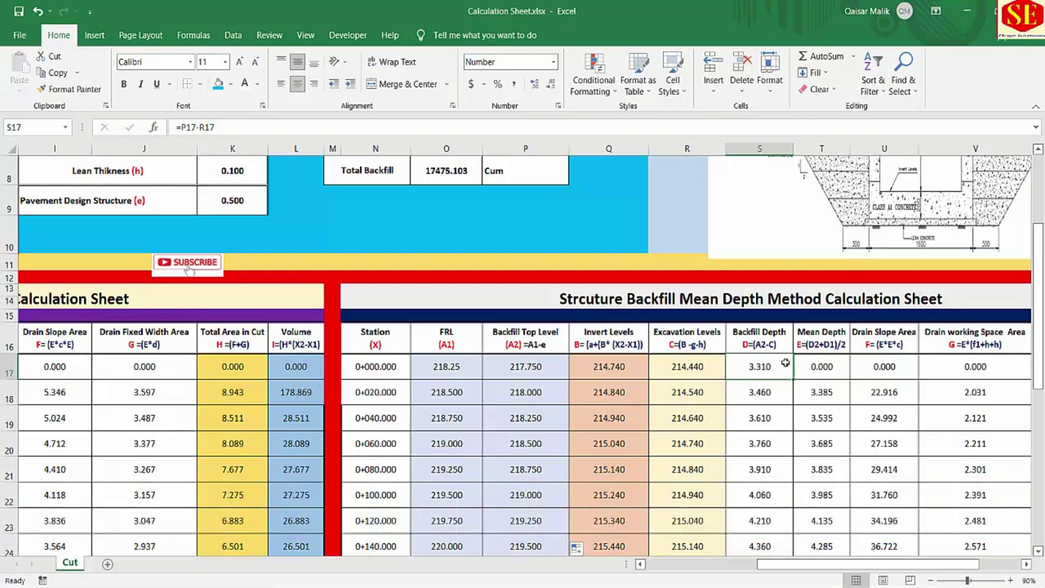
pyautogui.moveTo(785, 362); pyautogui.dragTo(771, 510)
pyautogui.hotkey('ctrl', 'z')
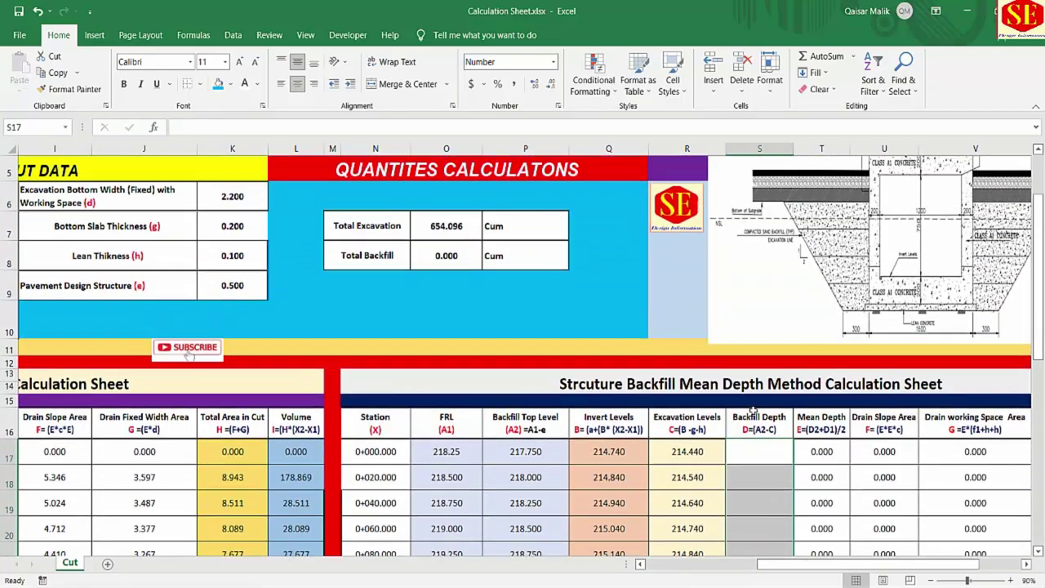
# Calculate the Backfill Depth at station 0+000 as Backfill Top Level minus Excavation Level, =P17-R17
pyautogui.click(769, 453)
pyautogui.write('=')
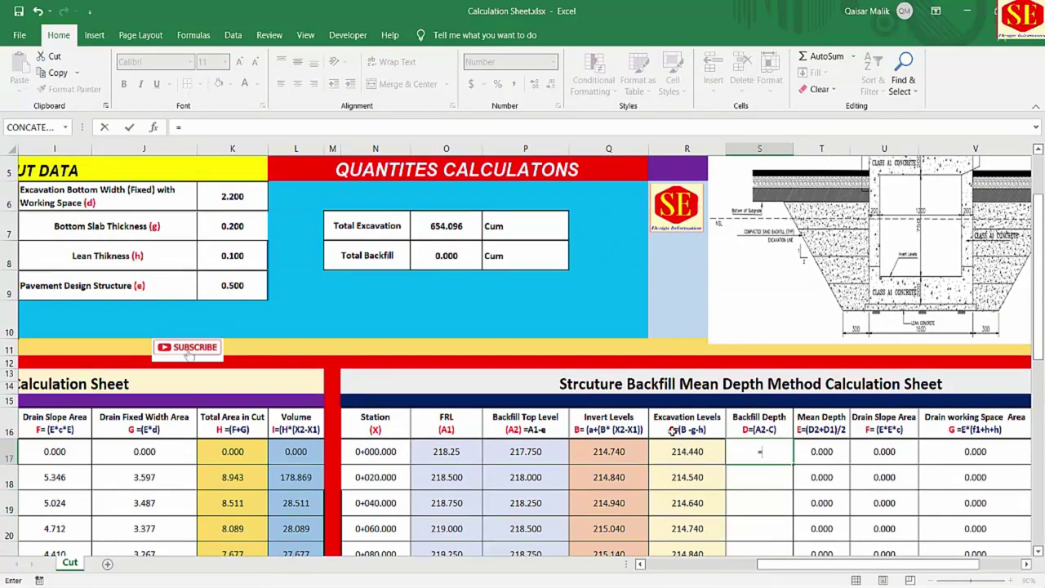
pyautogui.click(529, 451)
pyautogui.write('-')
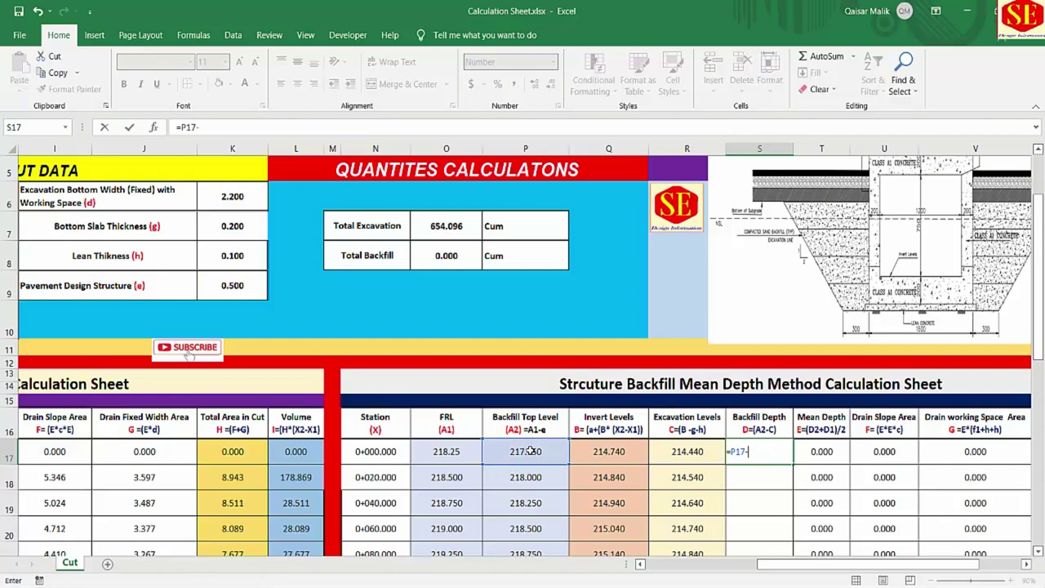
pyautogui.click(690, 451)
pyautogui.press('Return')
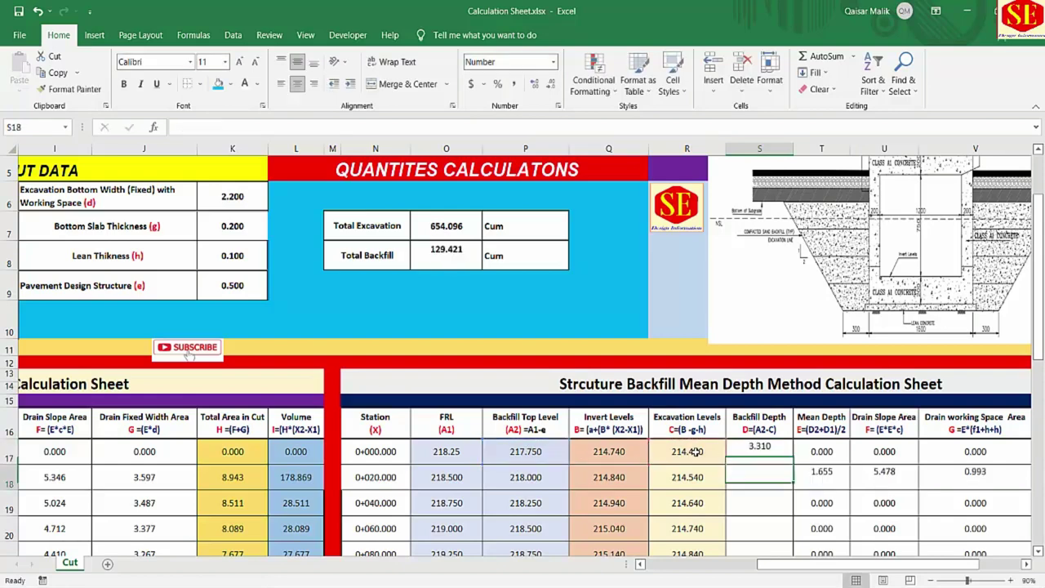
# Enter =P18-R18 as the Backfill Depth at station 0+020
pyautogui.write('=')
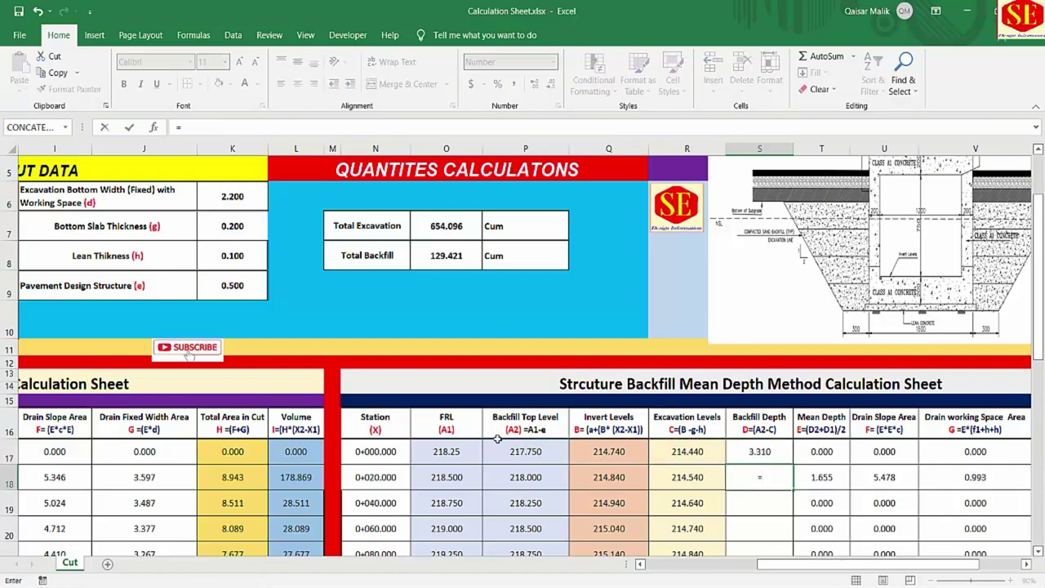
pyautogui.click(507, 479)
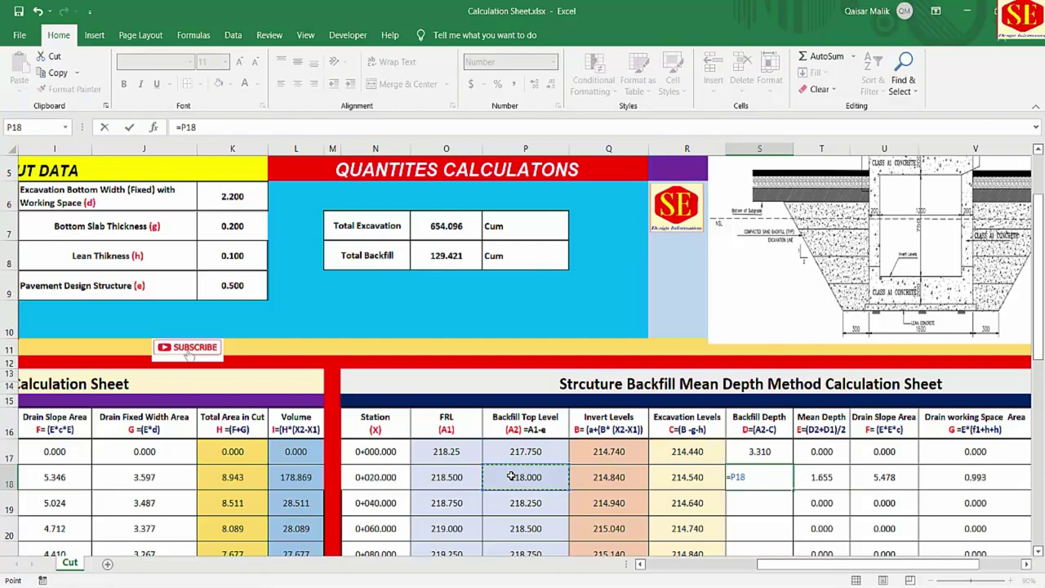
pyautogui.write('-')
pyautogui.hotkey('ctrl', 'Return')
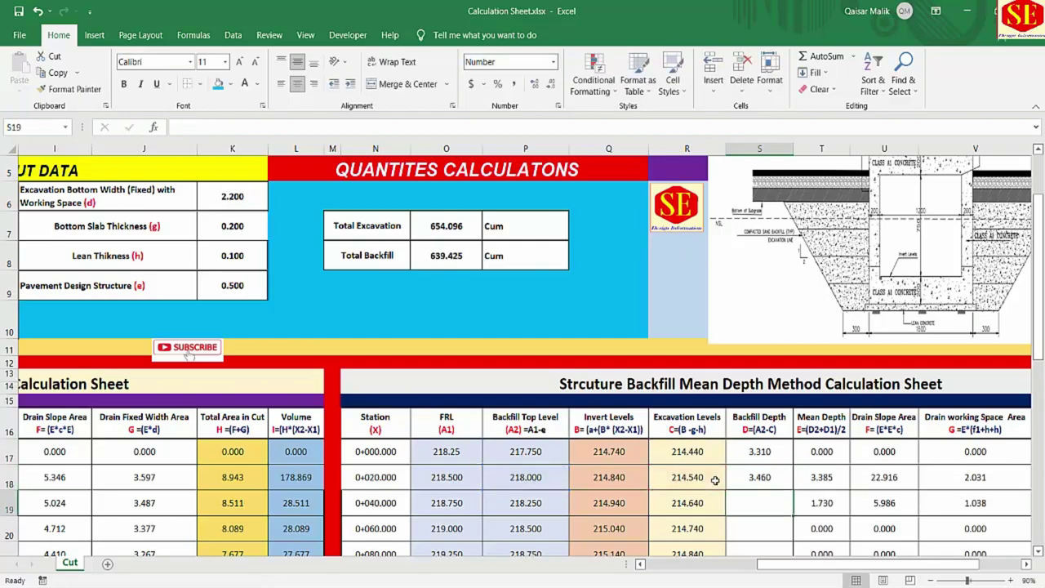
# Fill the Backfill Depth formula from station 0+020 down through the remaining stations
pyautogui.scroll(-1, 735, 457)
pyautogui.moveTo(798, 407); pyautogui.dragTo(774, 513)
pyautogui.scroll(3, 761, 476)
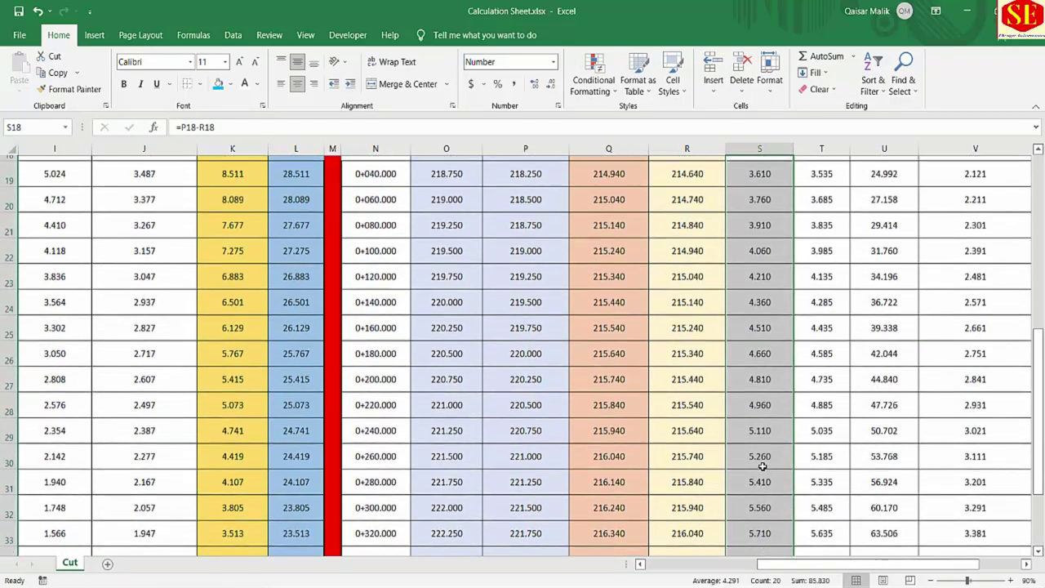
pyautogui.scroll(1, 759, 417)
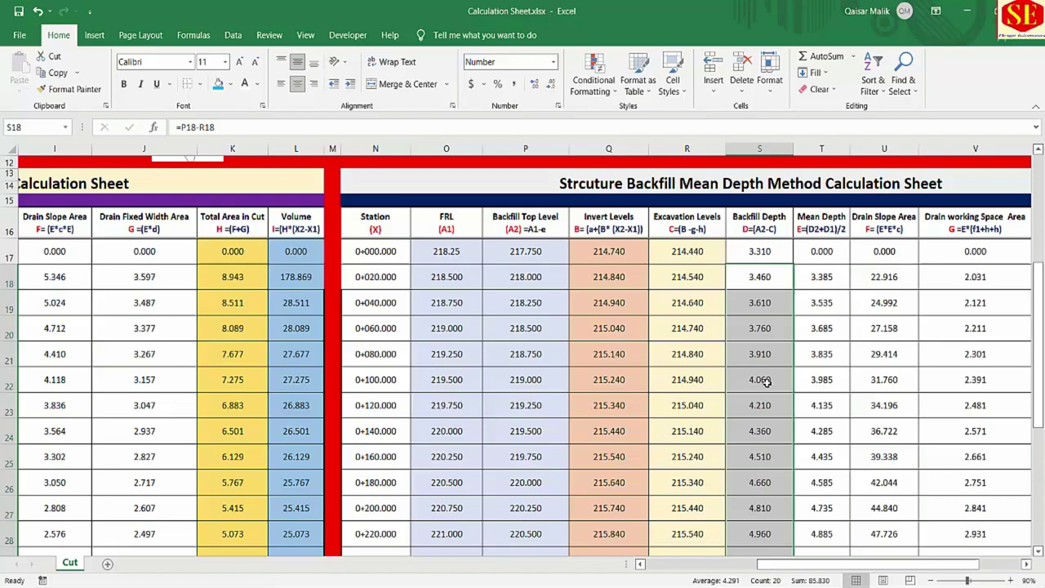
# Clear the backfill table's Mean Depth values from station 0+000 downwards and enter 0 at station 0+000
pyautogui.click(826, 247)
pyautogui.moveTo(824, 251); pyautogui.dragTo(812, 505)
pyautogui.press('Delete')
pyautogui.scroll(1, 812, 505)
pyautogui.click(830, 357)
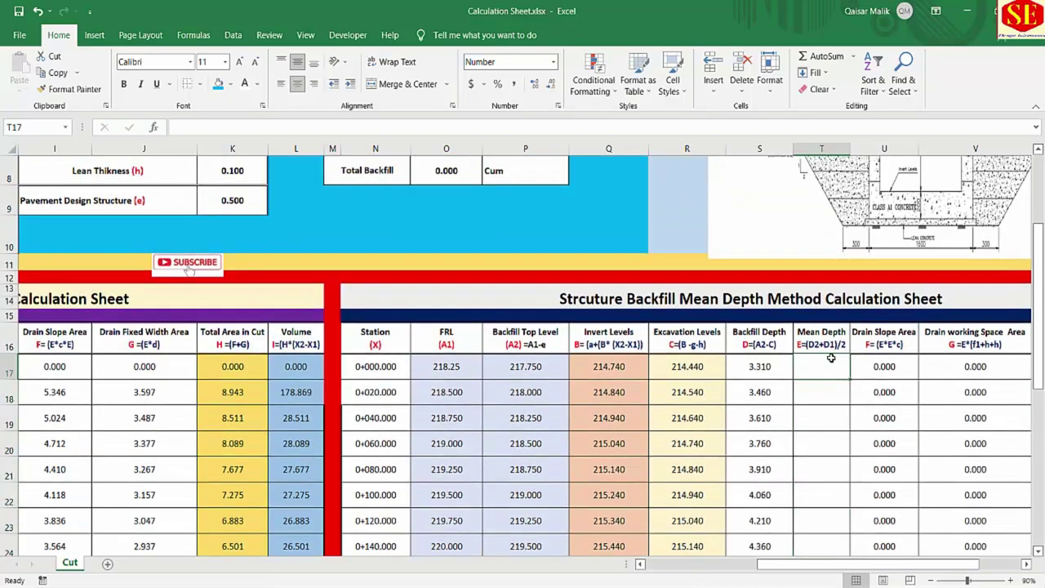
pyautogui.write('0')
pyautogui.press('Return')
# Calculate the Mean Depth at station 0+020 as the average of its Backfill Depth and the previous station's, =(S18+S17)/2
pyautogui.write('=')
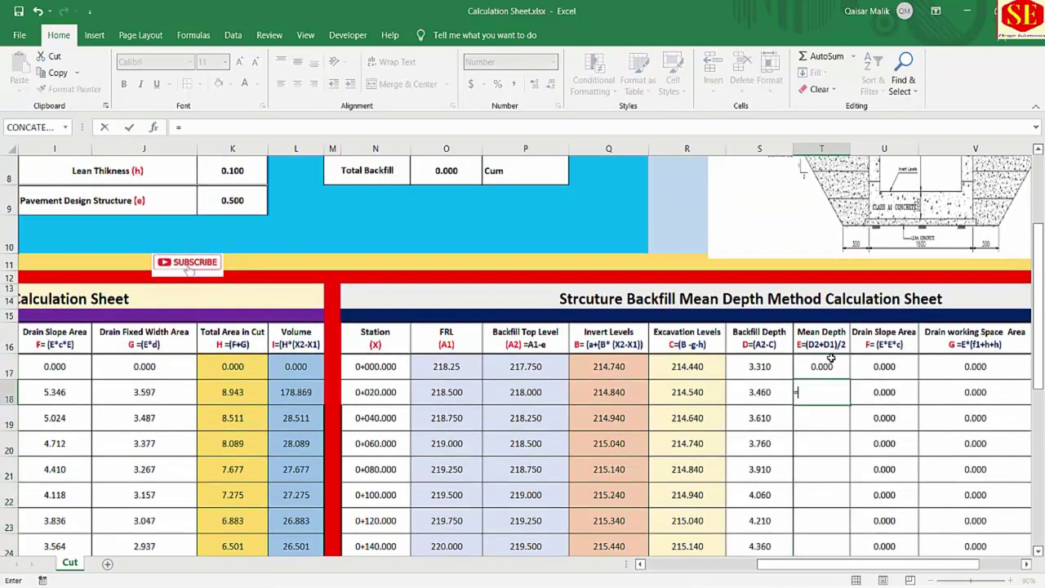
pyautogui.write('(')
pyautogui.click(766, 392)
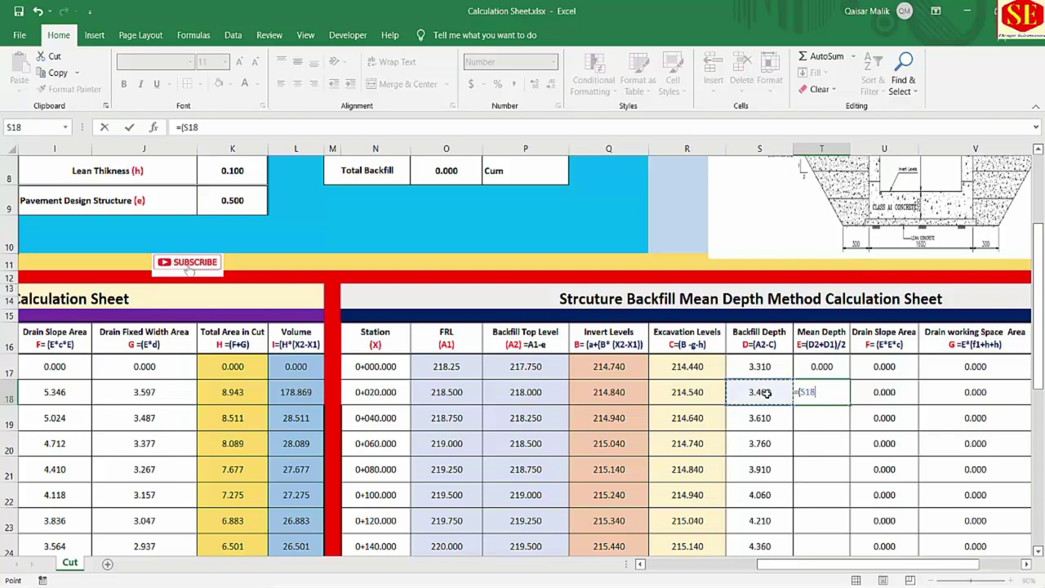
pyautogui.write('+')
pyautogui.click(765, 367)
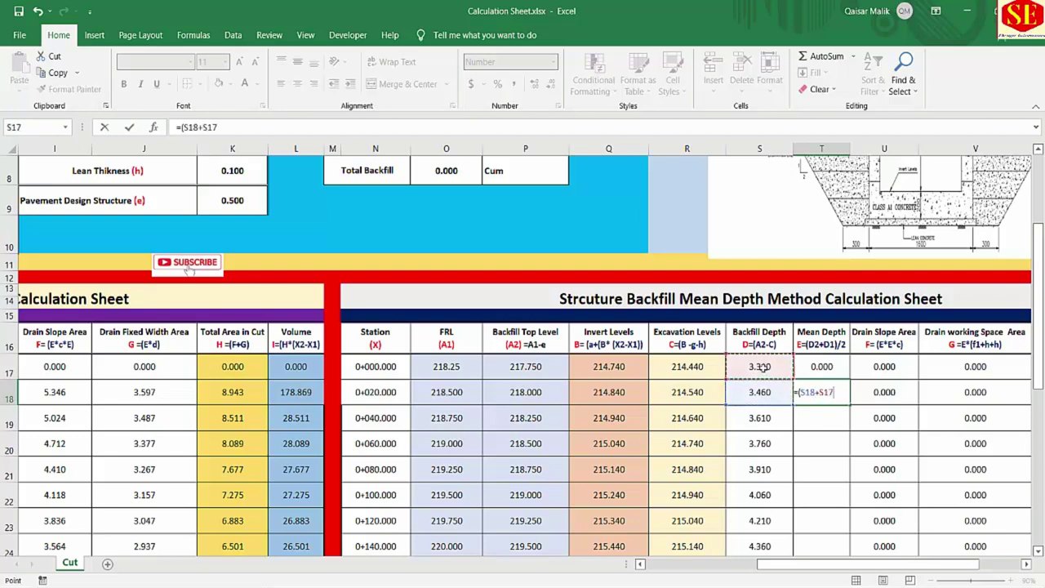
pyautogui.write(')/2')
pyautogui.press('Return')
# Enter =(S19+S18)/2 as the backfill Mean Depth at station 0+040
pyautogui.write('=')
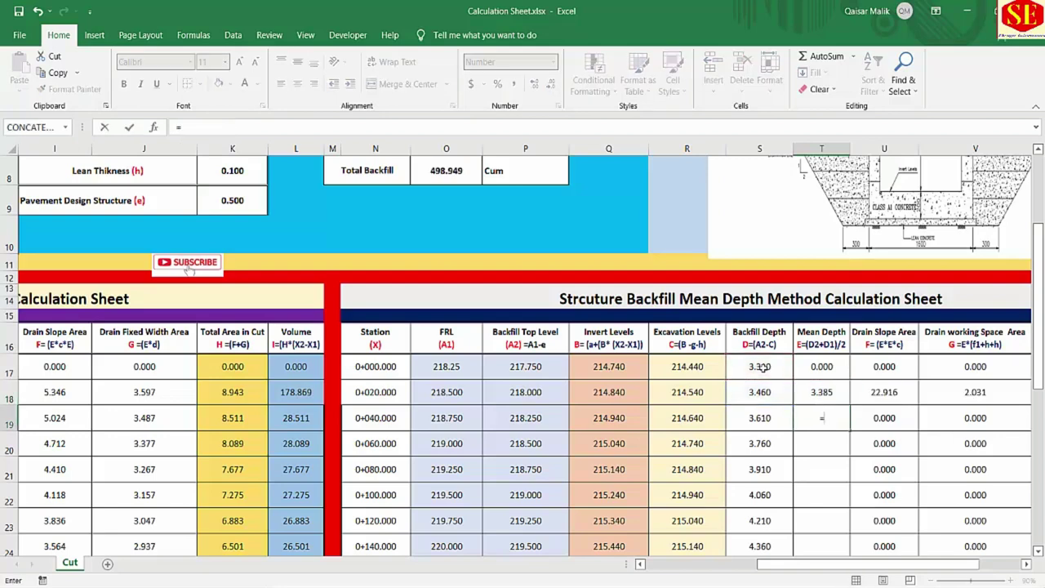
pyautogui.click(762, 418)
pyautogui.write('+')
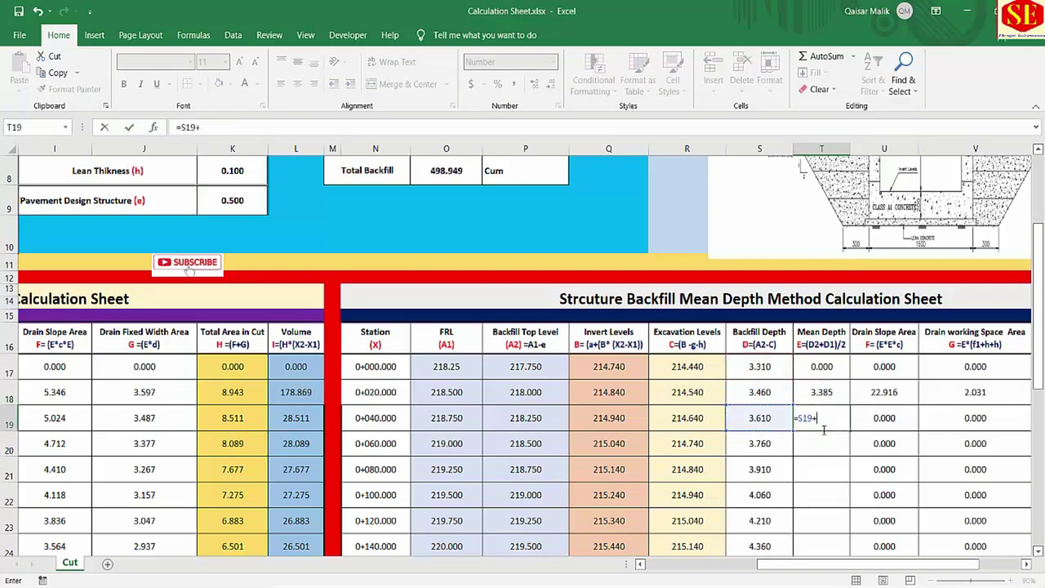
pyautogui.click(783, 390)
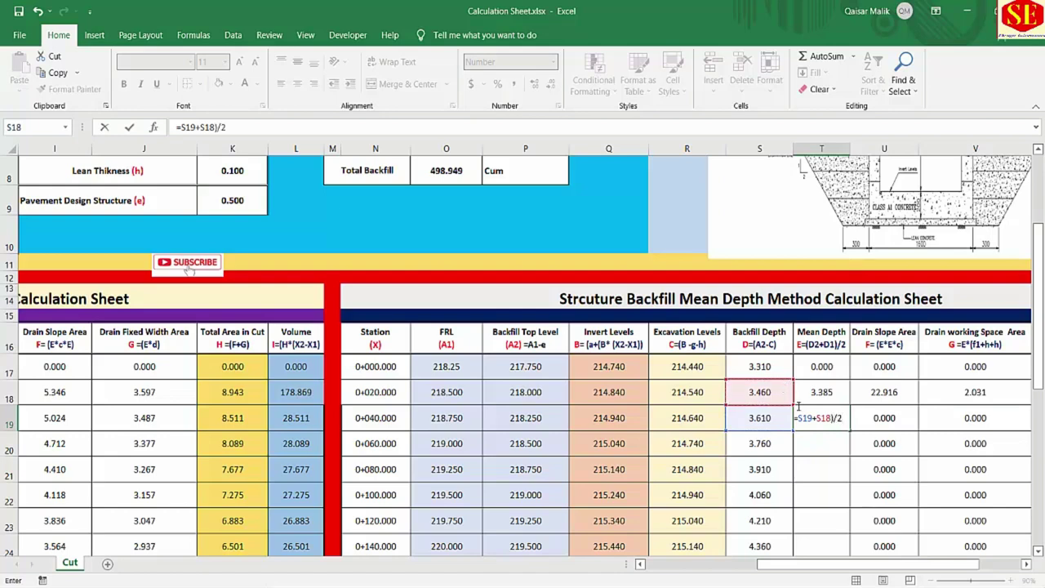
pyautogui.click(798, 418)
pyautogui.write('(')
pyautogui.press('Return')
# Fill the Mean Depth formula from station 0+040 down through the remaining stations
pyautogui.click(835, 420)
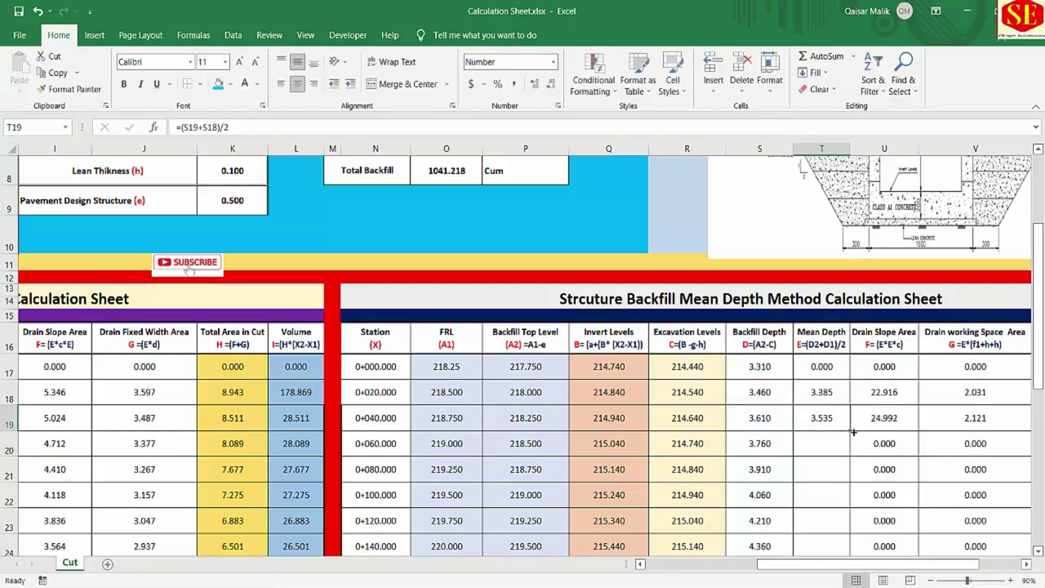
pyautogui.doubleClick(850, 433)
pyautogui.scroll(-2, 826, 410)
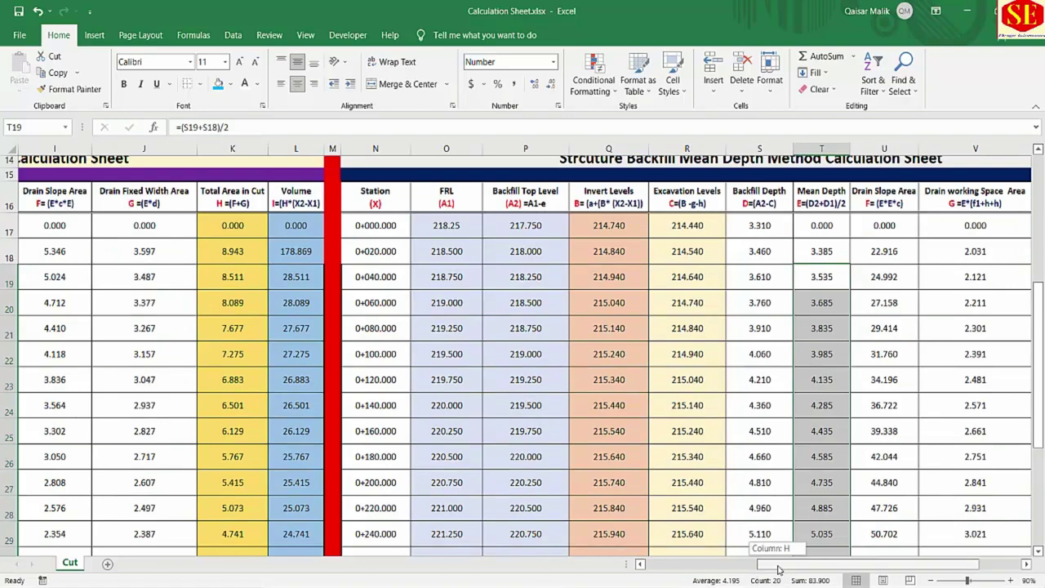
# Examine the backfill Drain Slope Area formula at station 0+020 and the excavation side slope input it refers to
pyautogui.moveTo(768, 565); pyautogui.dragTo(791, 539)
pyautogui.scroll(3, 791, 490)
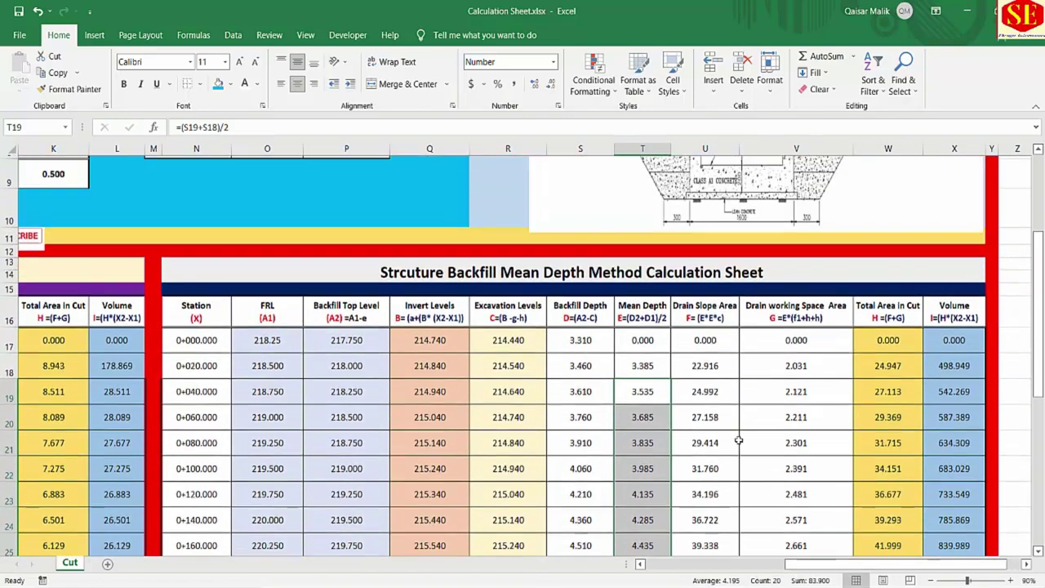
pyautogui.click(700, 344)
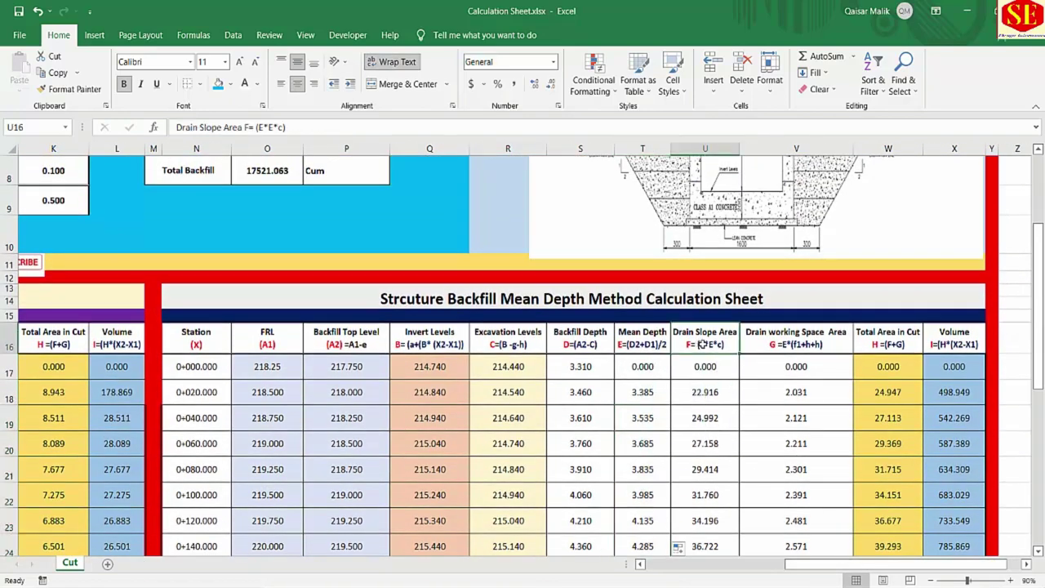
pyautogui.doubleClick(712, 393)
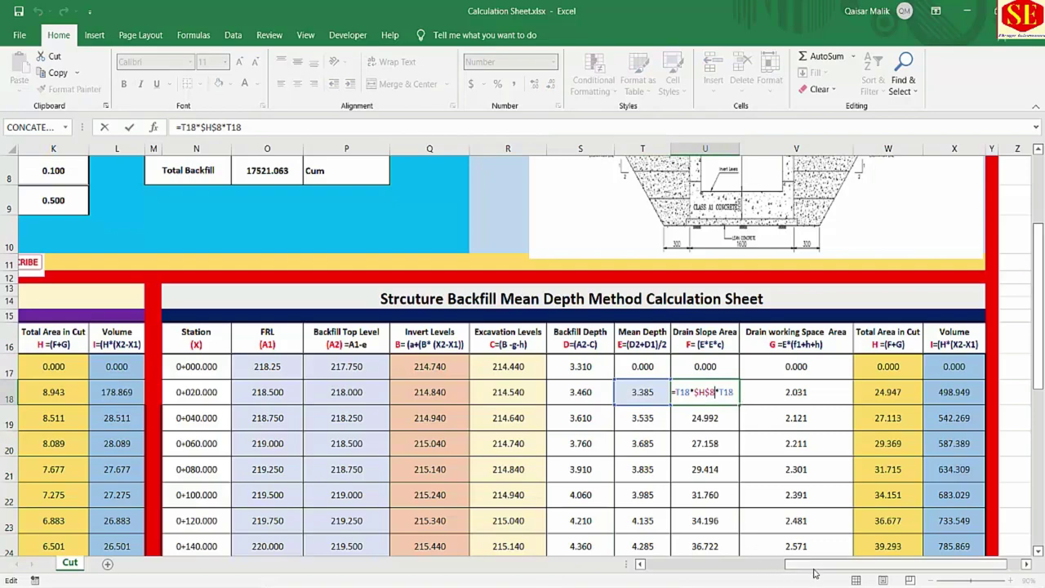
pyautogui.moveTo(815, 564); pyautogui.dragTo(745, 565)
pyautogui.scroll(1, 245, 302)
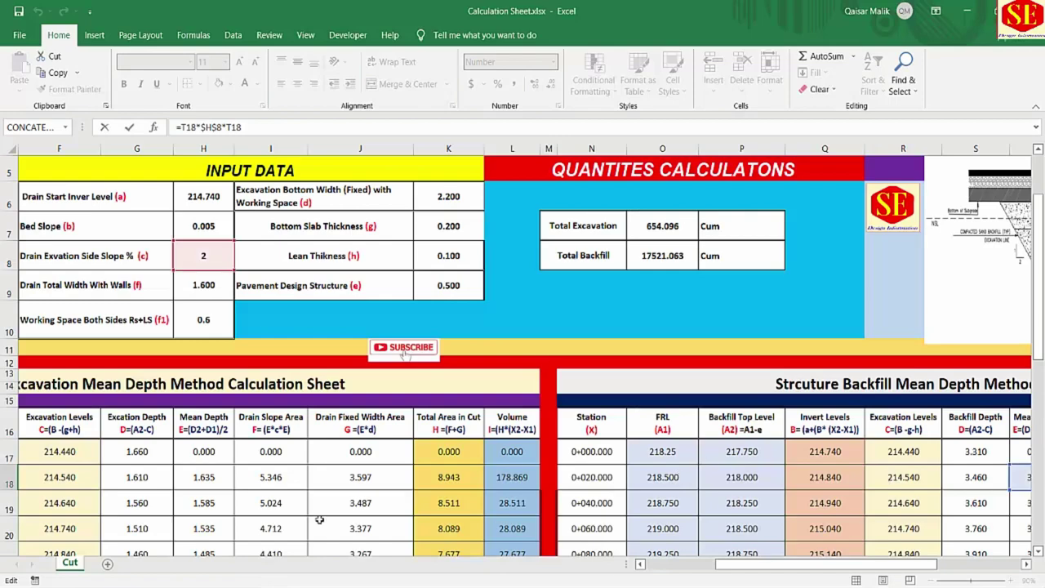
pyautogui.scroll(-1, 360, 353)
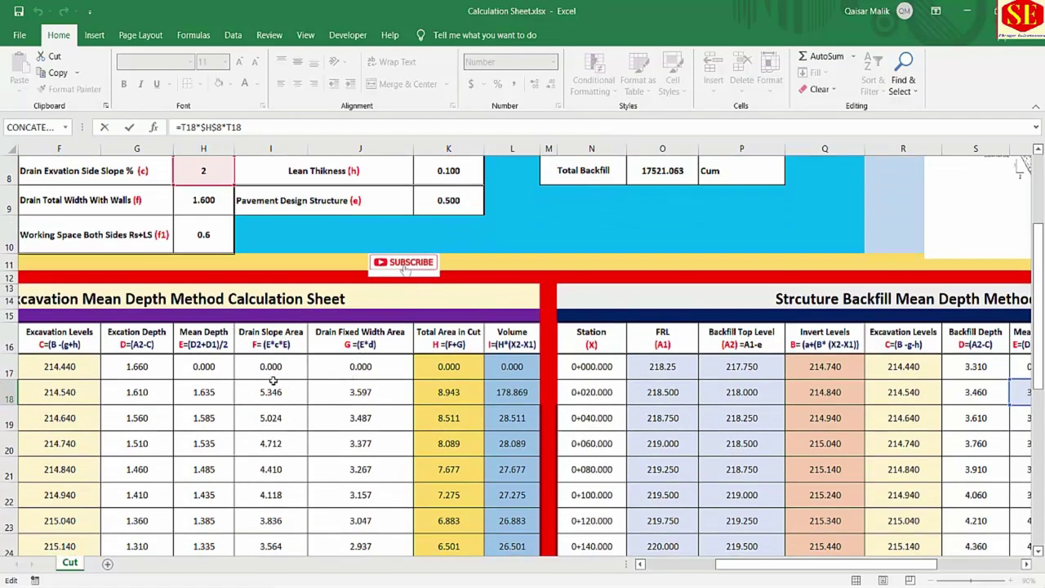
pyautogui.press('Escape')
# Clear the Drain Slope Area values from station 0+000 downwards in the backfill table
pyautogui.moveTo(751, 565); pyautogui.dragTo(795, 566)
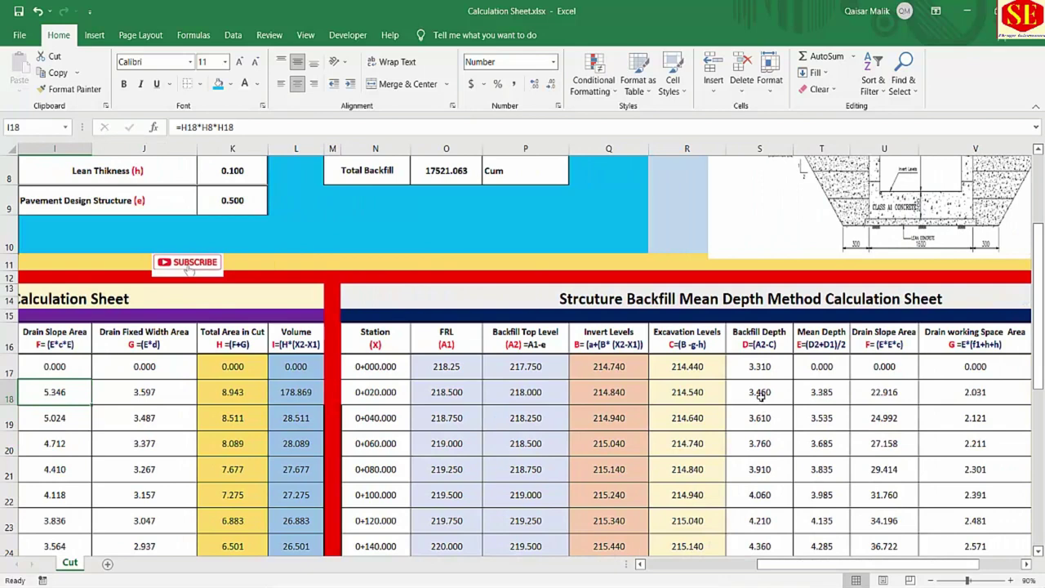
pyautogui.click(764, 368)
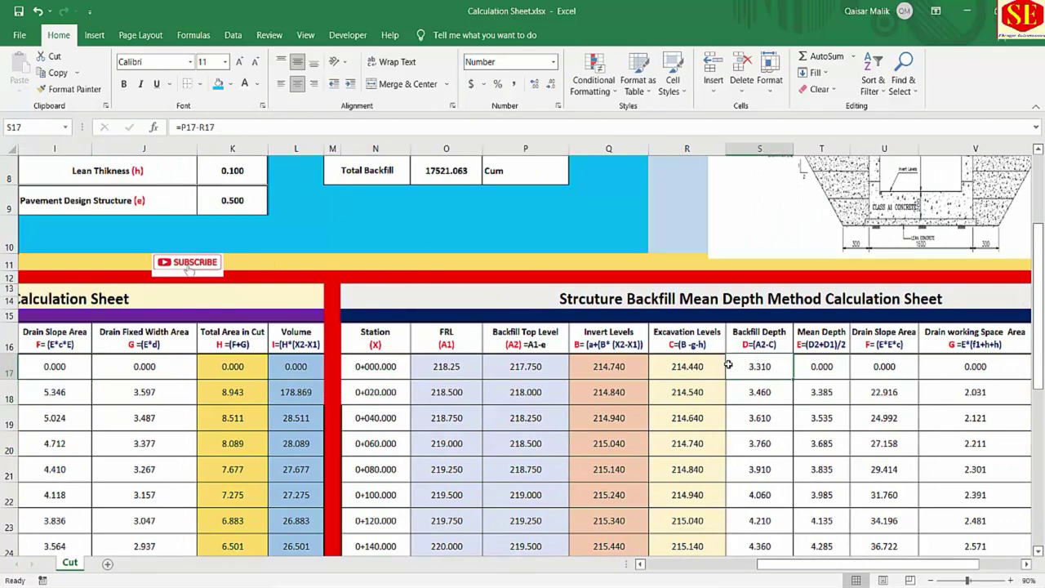
pyautogui.click(836, 372)
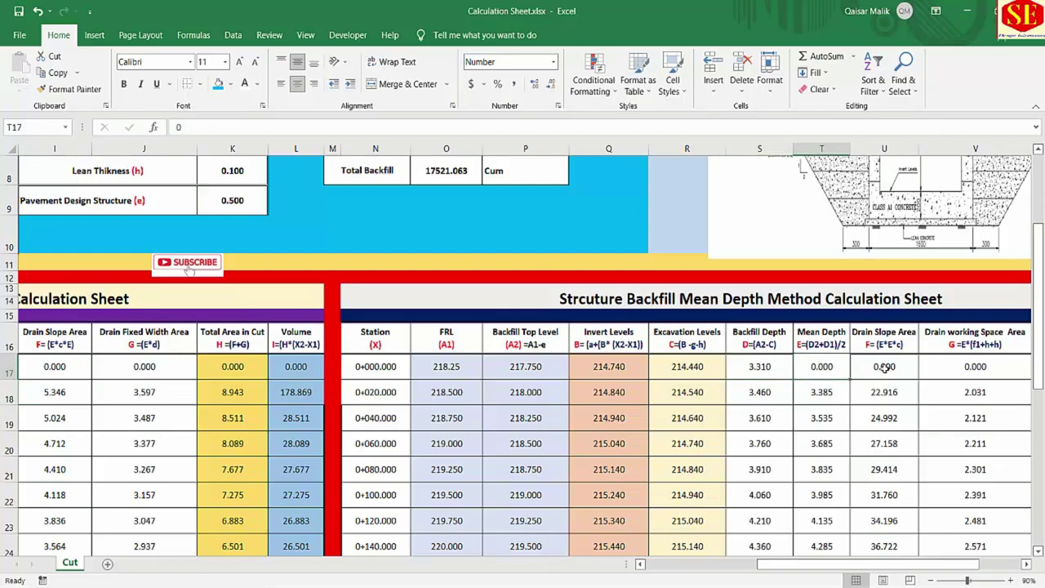
pyautogui.press('Right')
pyautogui.moveTo(809, 565); pyautogui.dragTo(838, 567)
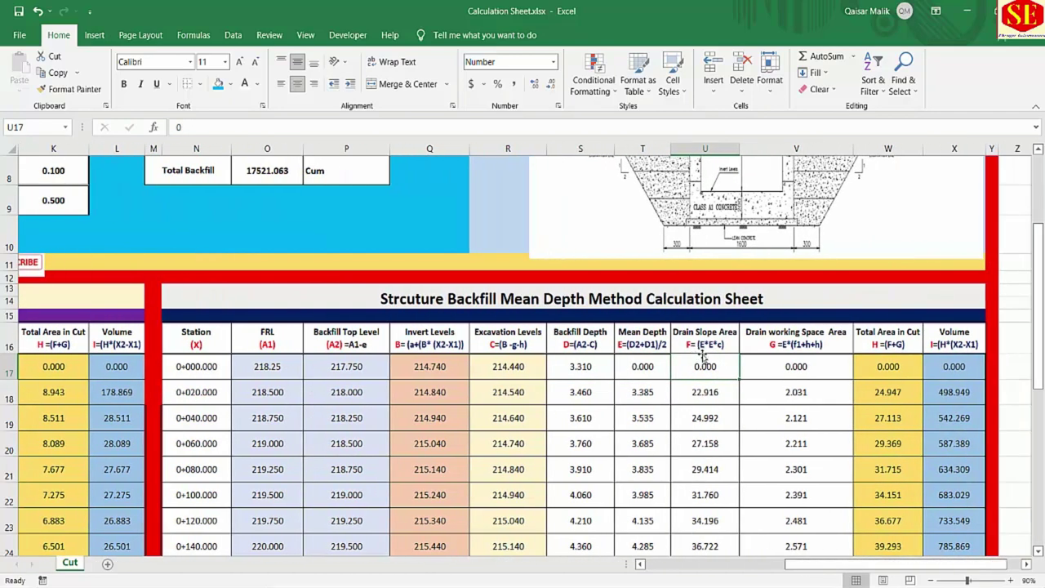
pyautogui.moveTo(707, 367); pyautogui.dragTo(699, 547)
pyautogui.press('Delete')
# Enter 0 as the backfill Drain Slope Area at station 0+000
pyautogui.scroll(1, 739, 295)
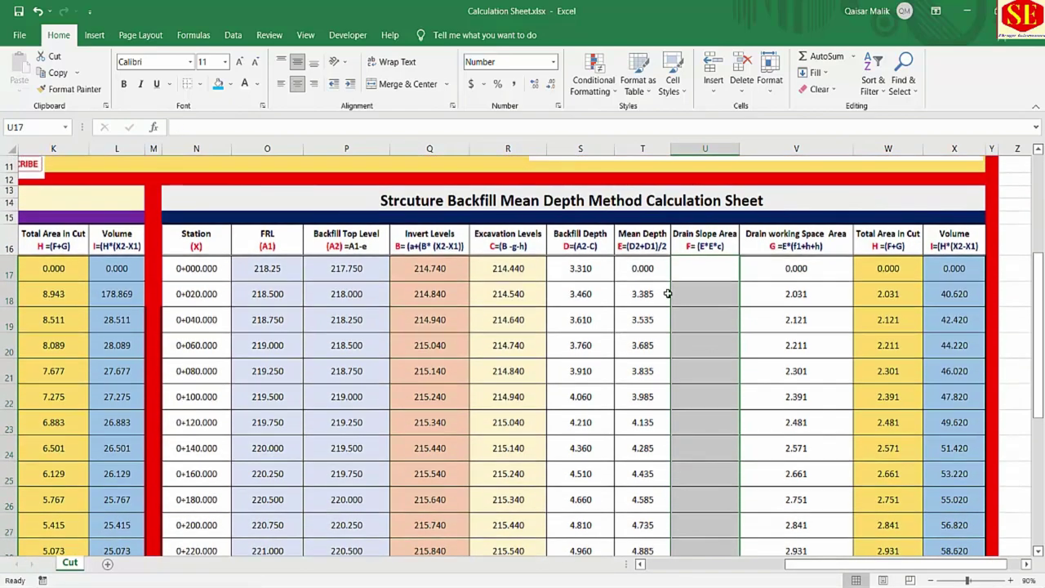
pyautogui.hotkey('shift', 'Up')
pyautogui.hotkey('shift', 'Up')
pyautogui.hotkey('shift', 'Up')
pyautogui.hotkey('shift', 'Up')
pyautogui.click(680, 268)
pyautogui.write('0')
pyautogui.press('Return')
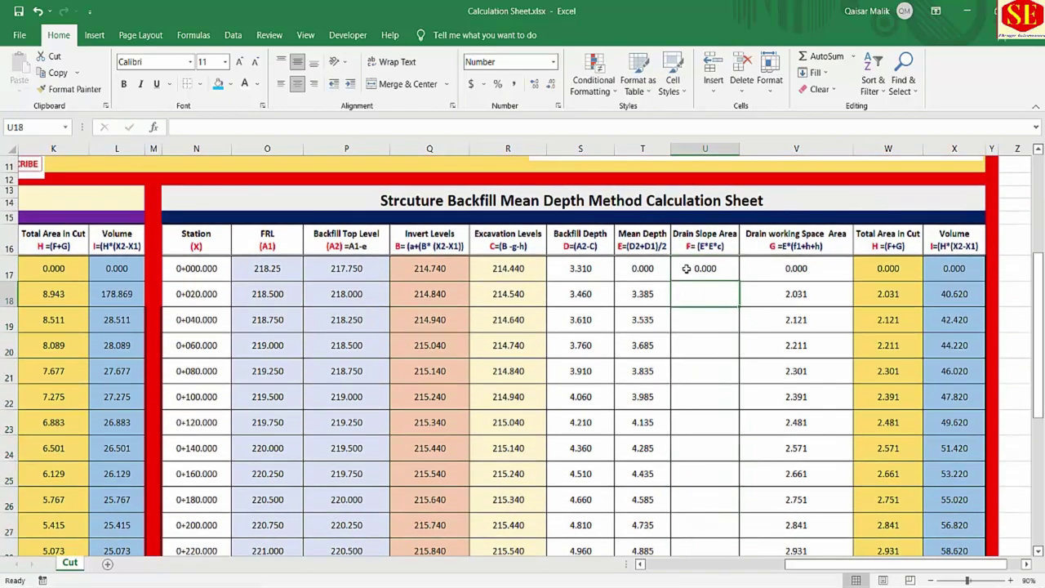
# Enter =T18*H8 as the Drain Slope Area at station 0+020, multiplying Mean Depth by the excavation side slope
pyautogui.write('=')
pyautogui.click(643, 294)
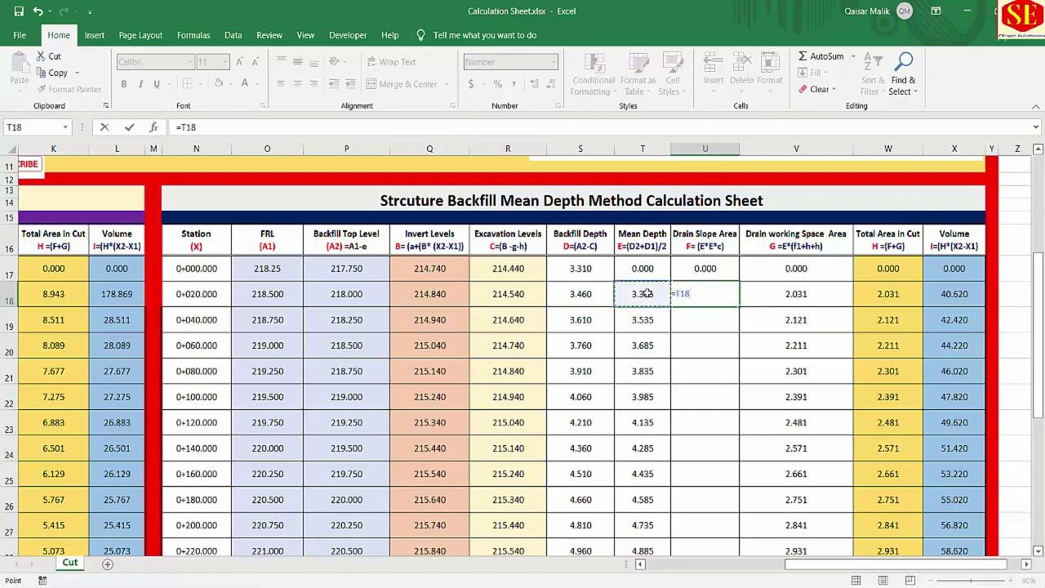
pyautogui.write('*')
pyautogui.moveTo(784, 566); pyautogui.dragTo(702, 566)
pyautogui.scroll(2, 234, 301)
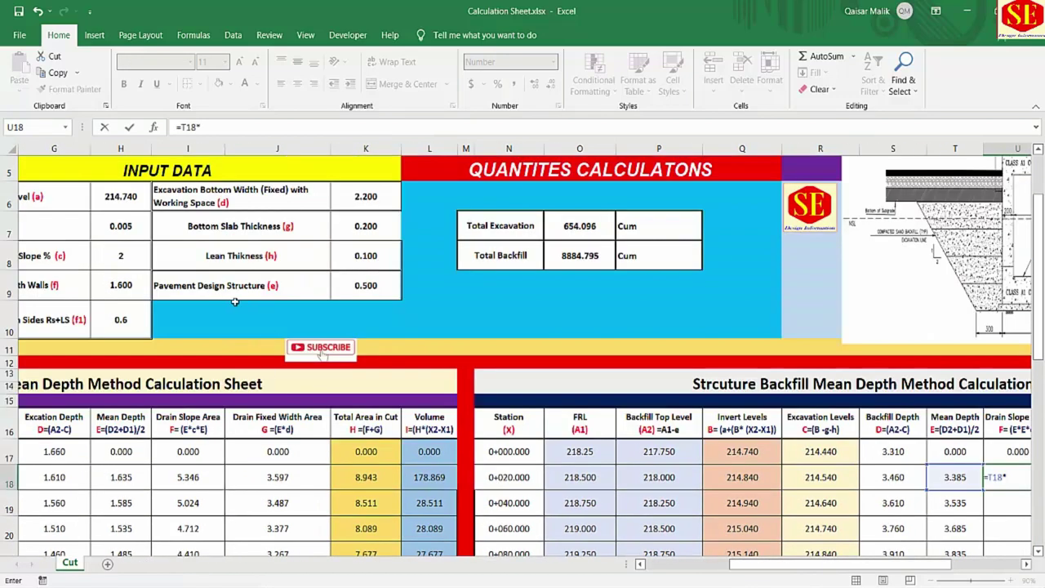
pyautogui.click(129, 255)
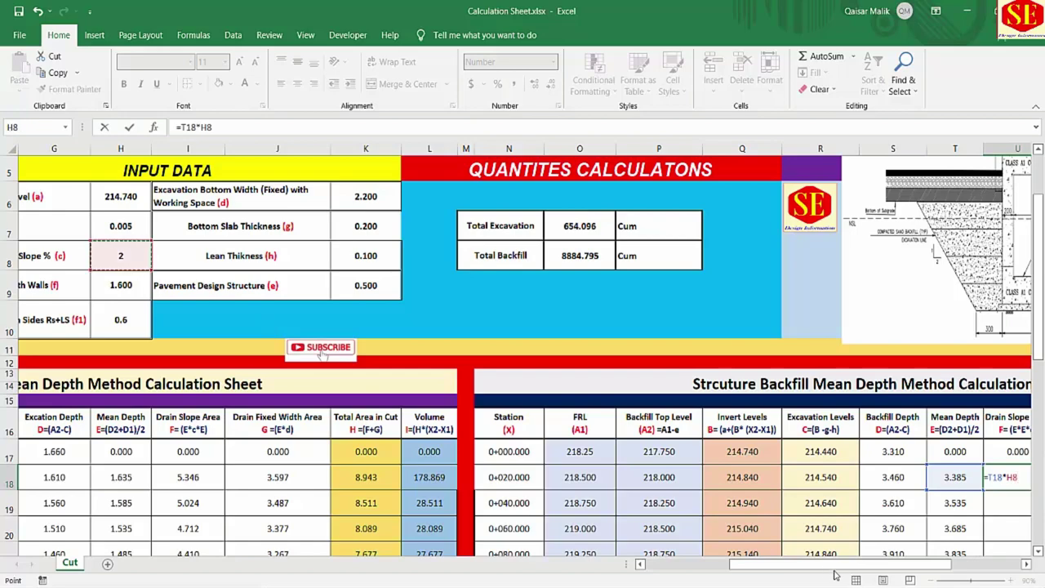
pyautogui.moveTo(834, 571); pyautogui.dragTo(777, 571)
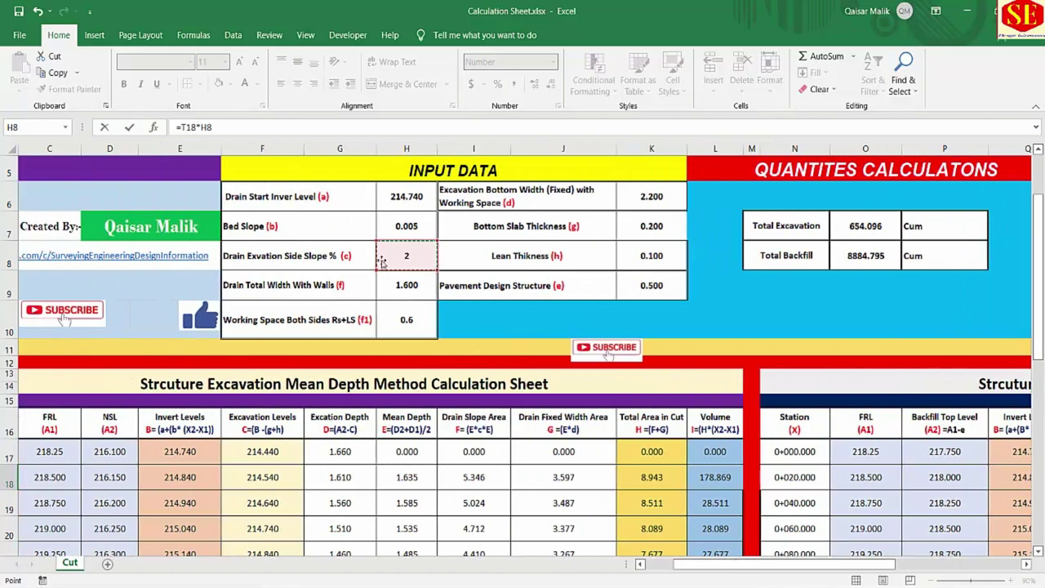
pyautogui.moveTo(803, 565); pyautogui.dragTo(840, 566)
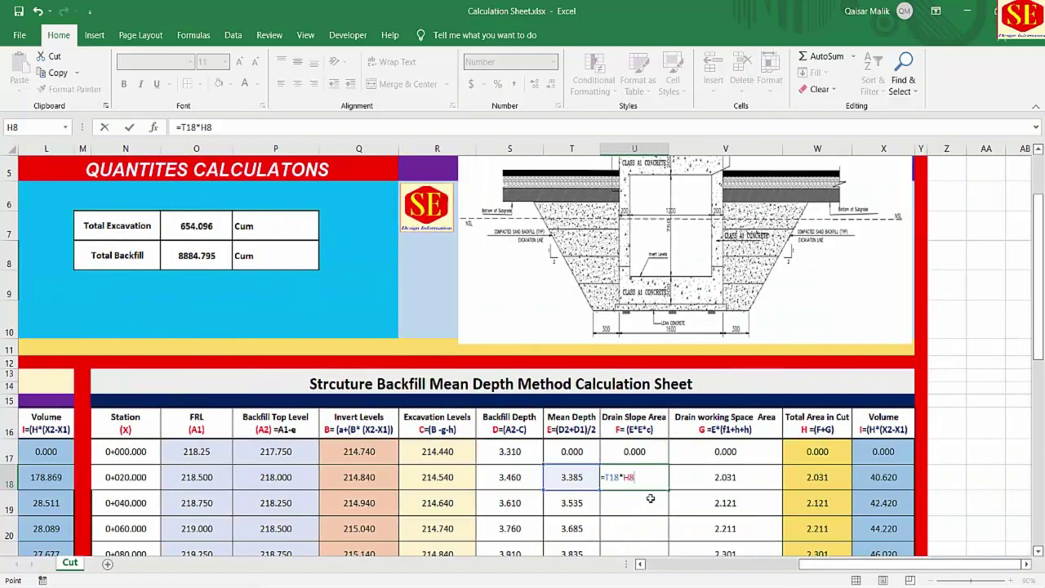
pyautogui.press('Return')
# Make the side slope reference absolute and multiply by Mean Depth again, so the station 0+020 formula reads =T18*$H$8*T18
pyautogui.doubleClick(804, 331)
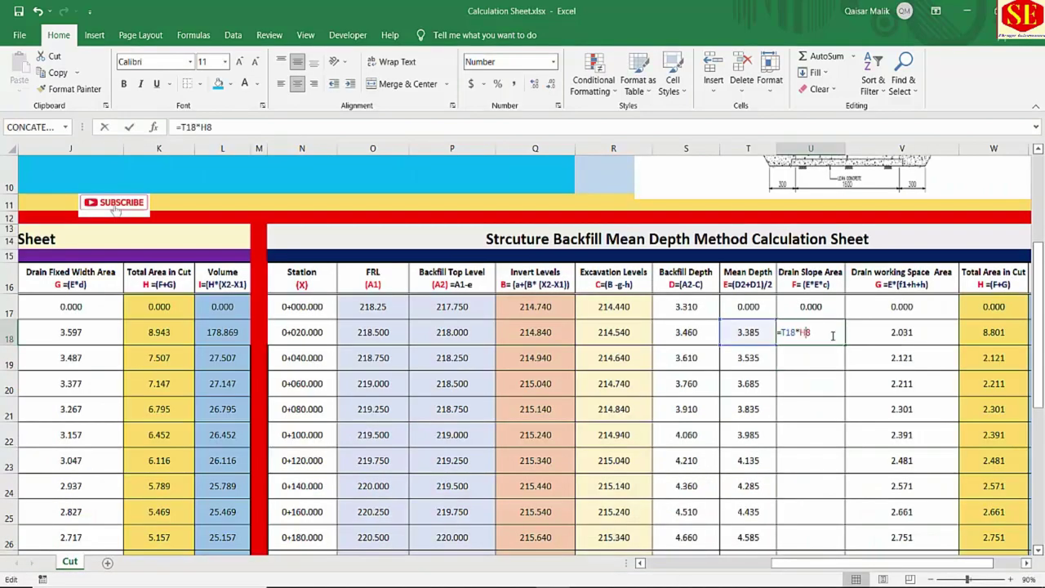
pyautogui.click(768, 336)
pyautogui.click(805, 332)
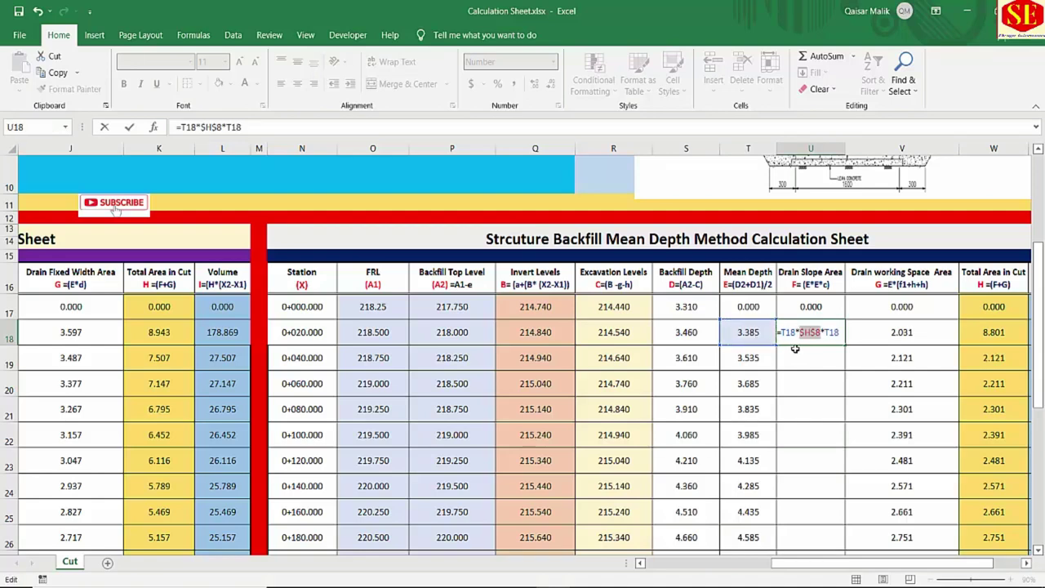
pyautogui.press('Return')
# Fill the Drain Slope Area formula from station 0+020 down to station 0+400
pyautogui.click(839, 338)
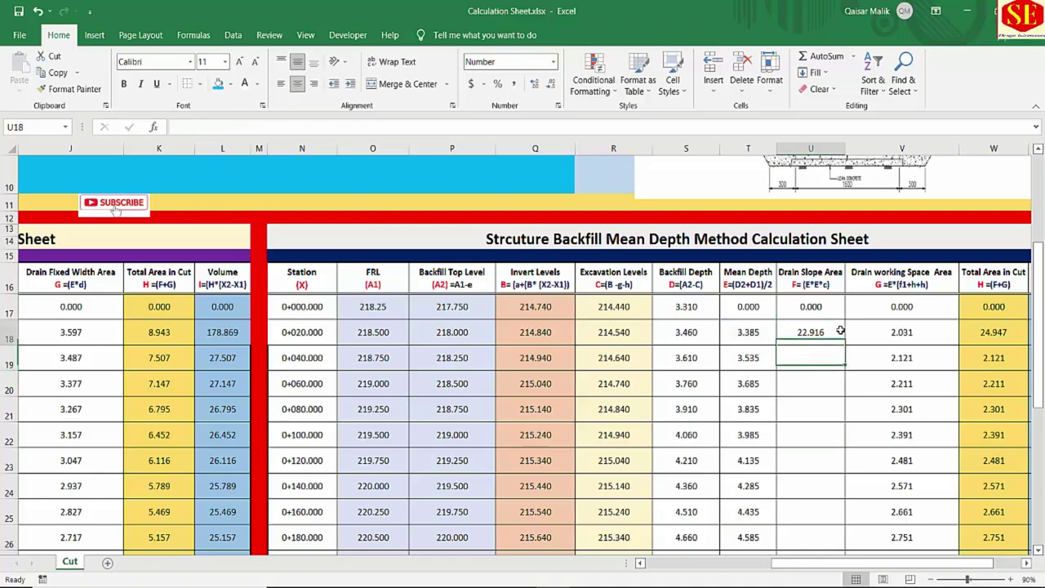
pyautogui.doubleClick(828, 334)
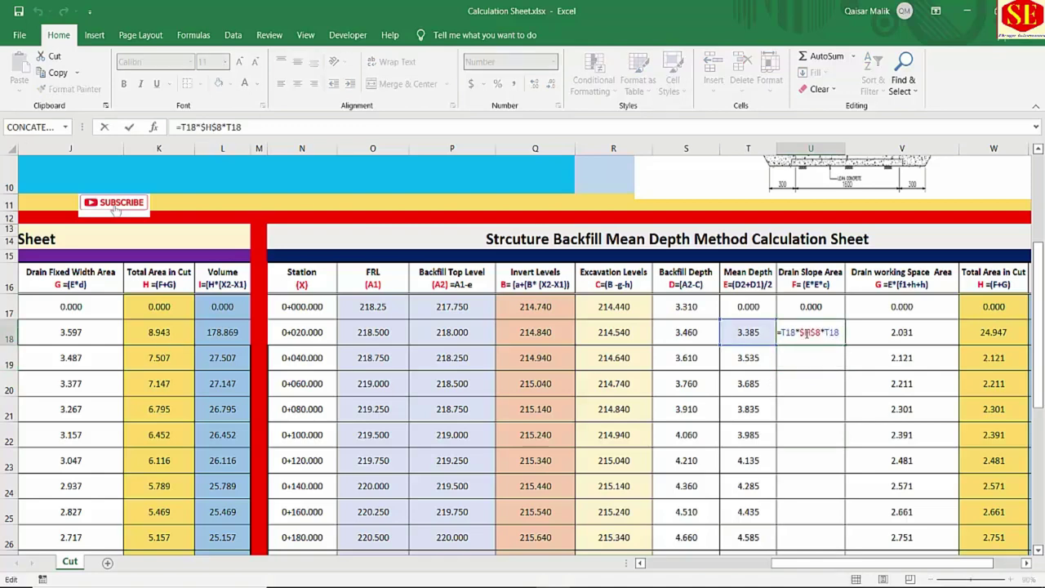
pyautogui.doubleClick(847, 344)
pyautogui.scroll(-3, 817, 461)
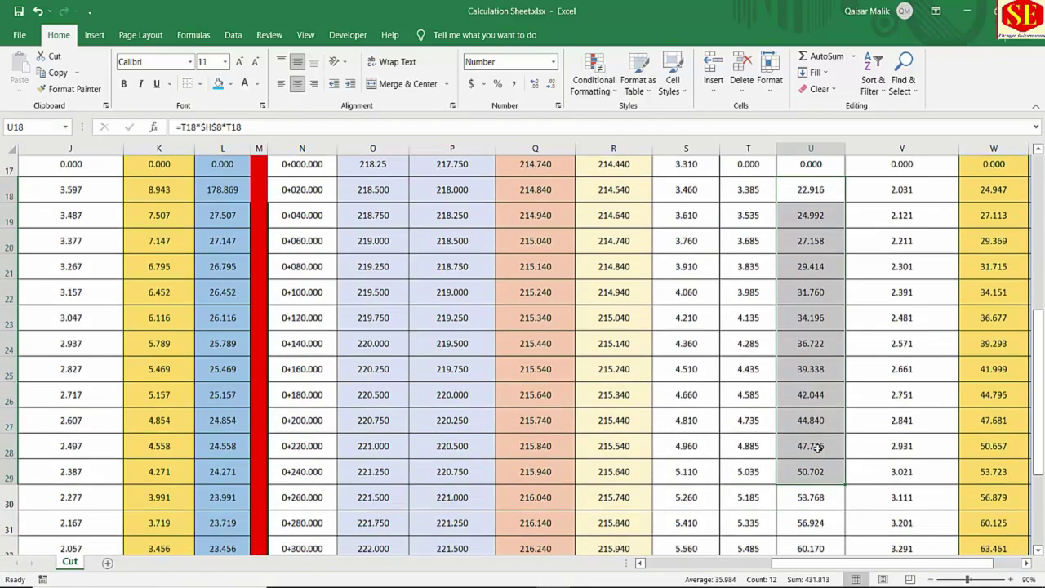
pyautogui.moveTo(847, 439); pyautogui.dragTo(845, 520)
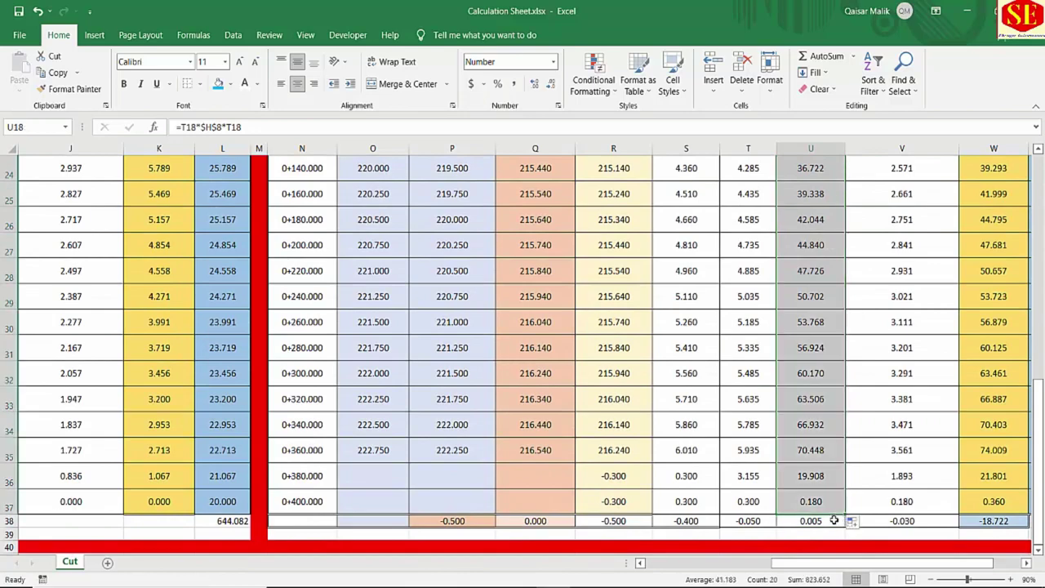
pyautogui.scroll(5, 826, 490)
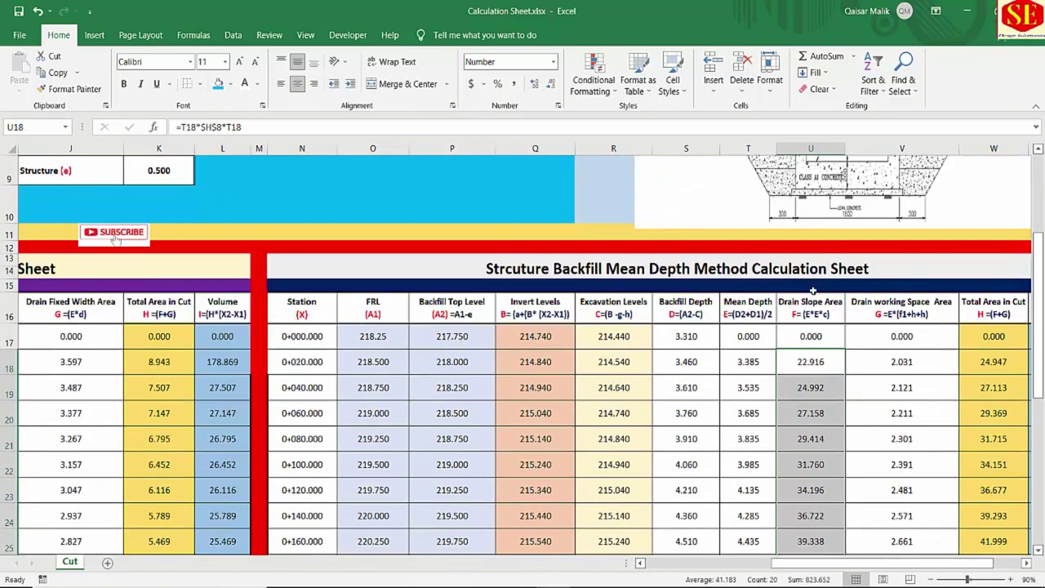
# Review the Drain working Space Area heading's formula and switch to the drain section drawing in Draain Excavation Plan2.pdf
pyautogui.click(955, 341)
pyautogui.click(910, 309)
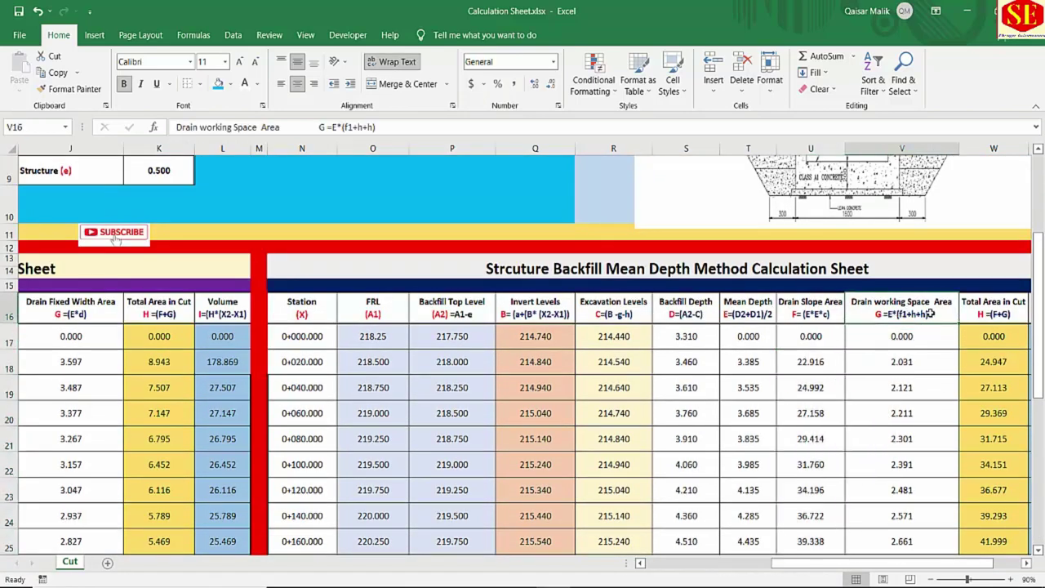
pyautogui.hscroll(3, 886, 547)
pyautogui.scroll(-1, 887, 547)
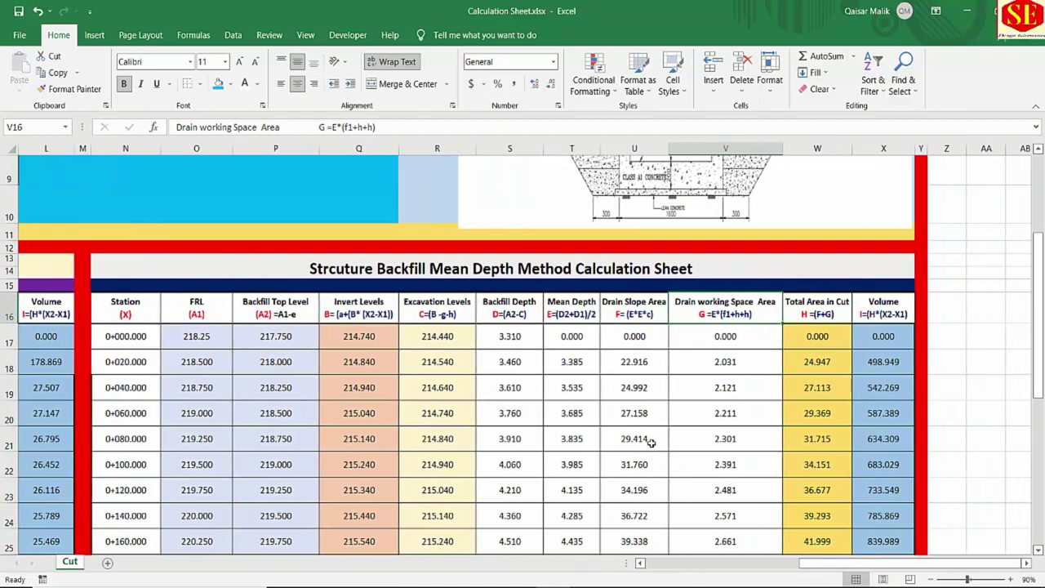
pyautogui.scroll(2, 621, 439)
pyautogui.hotkey('alt', 'Tab')
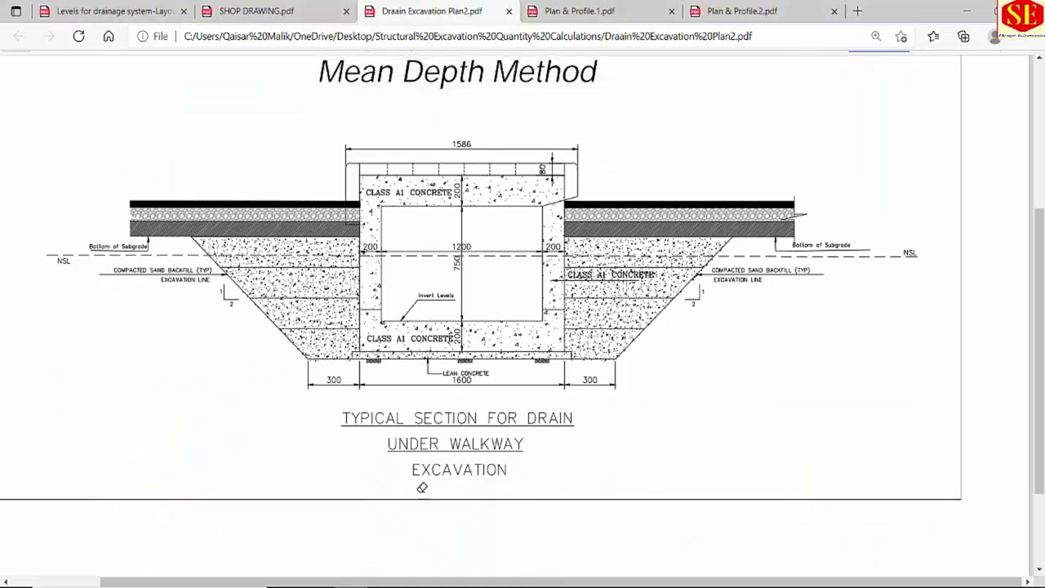